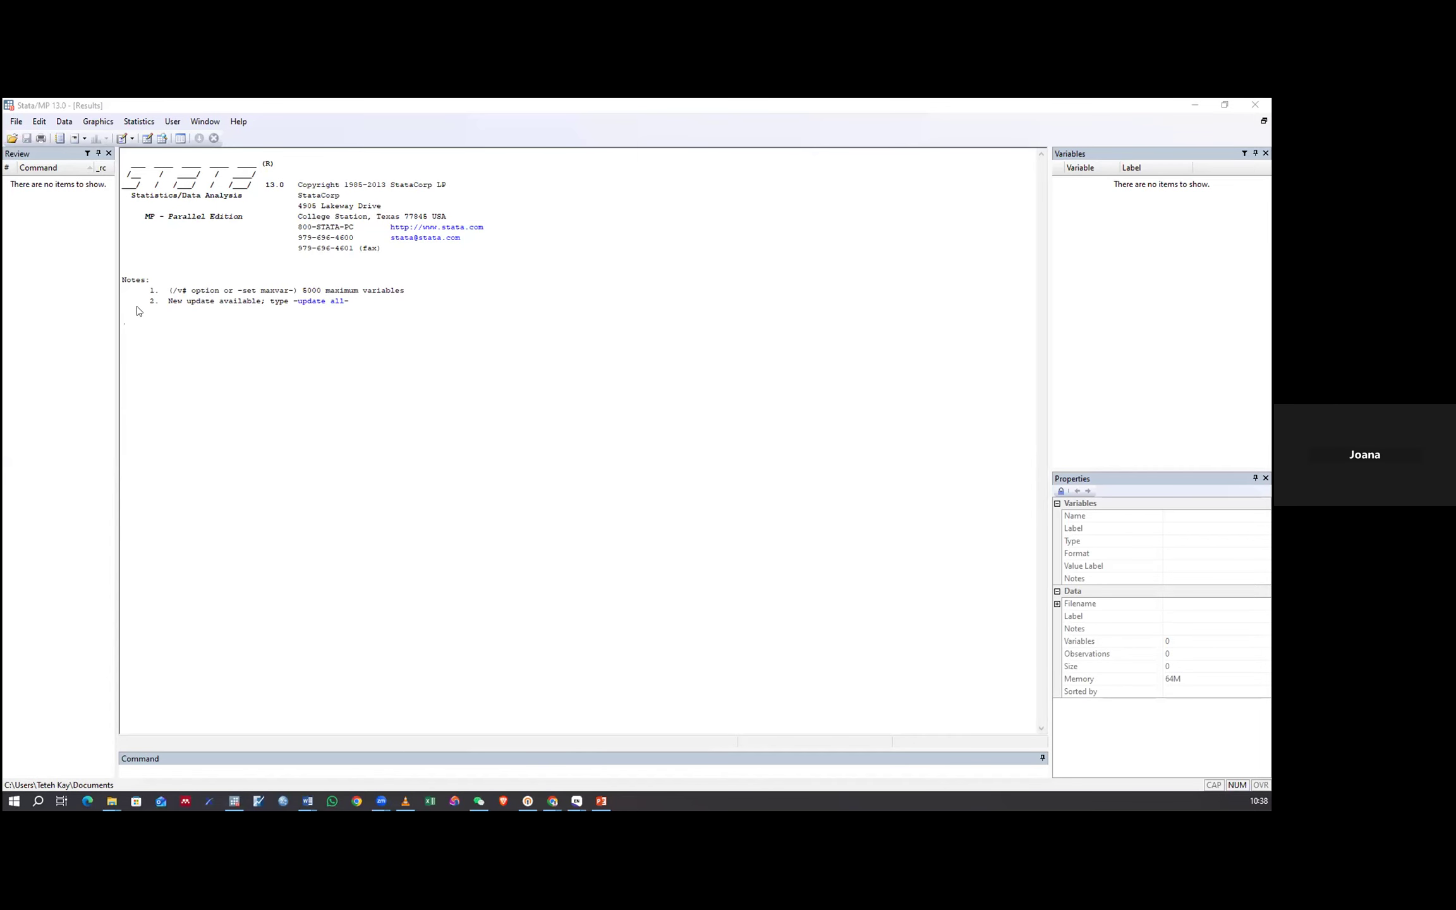
pyautogui.click(16, 122)
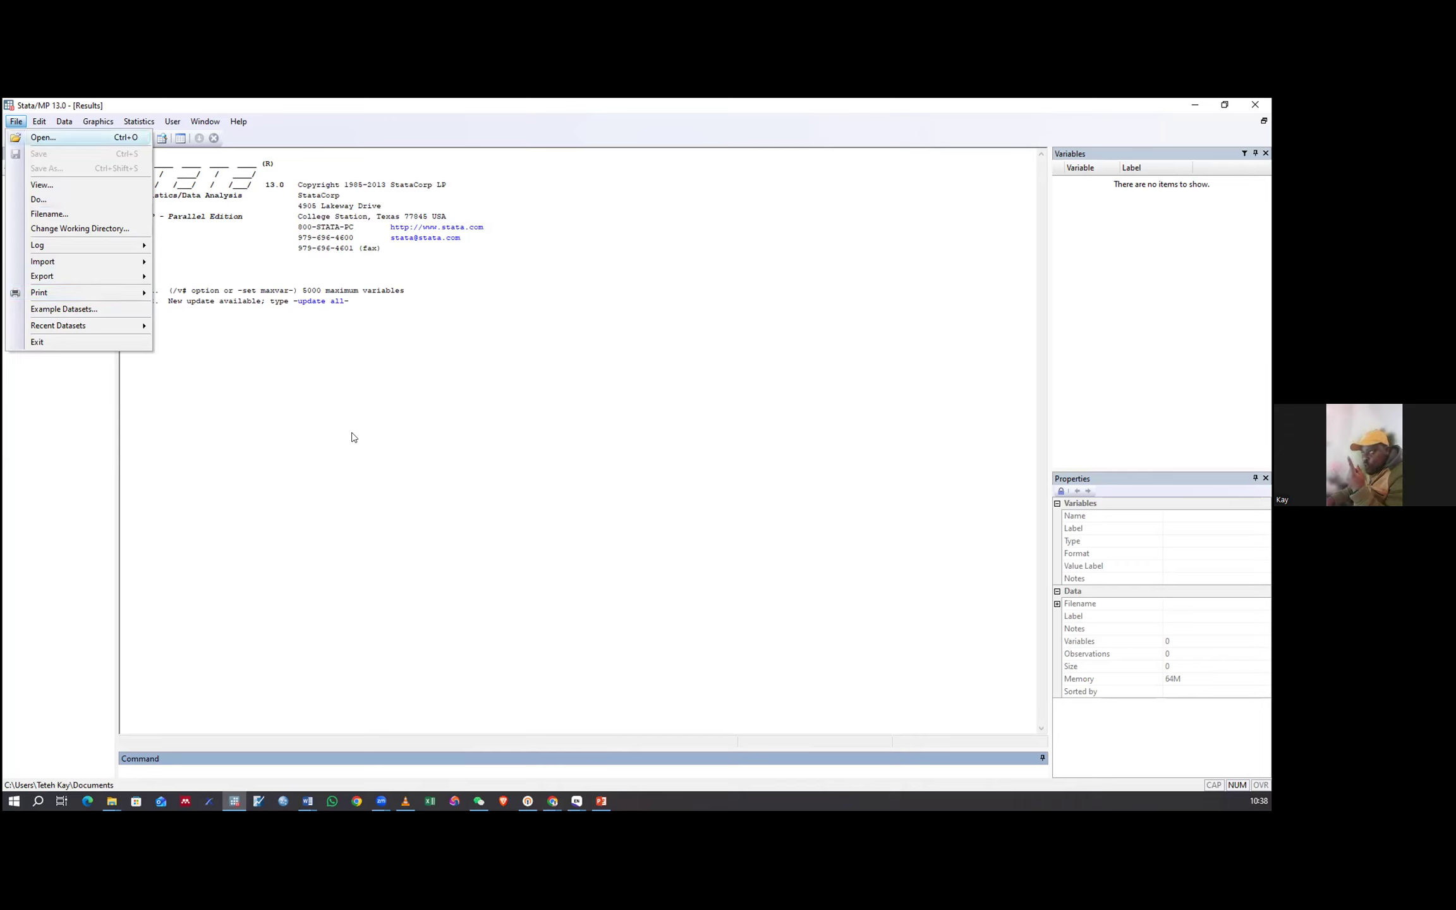
pyautogui.press('Right')
pyautogui.press('Escape')
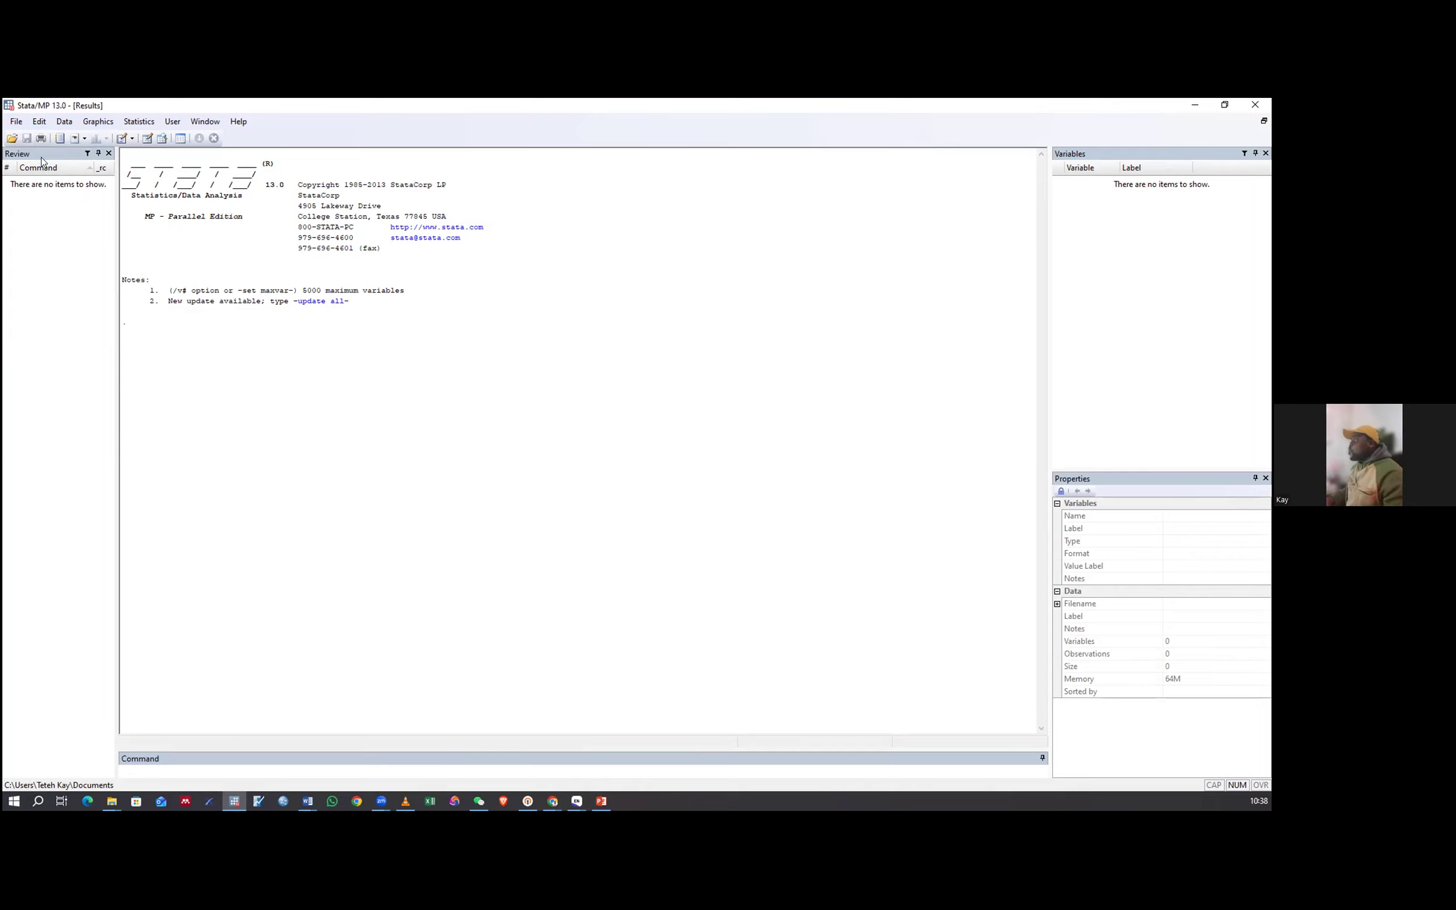
pyautogui.click(15, 122)
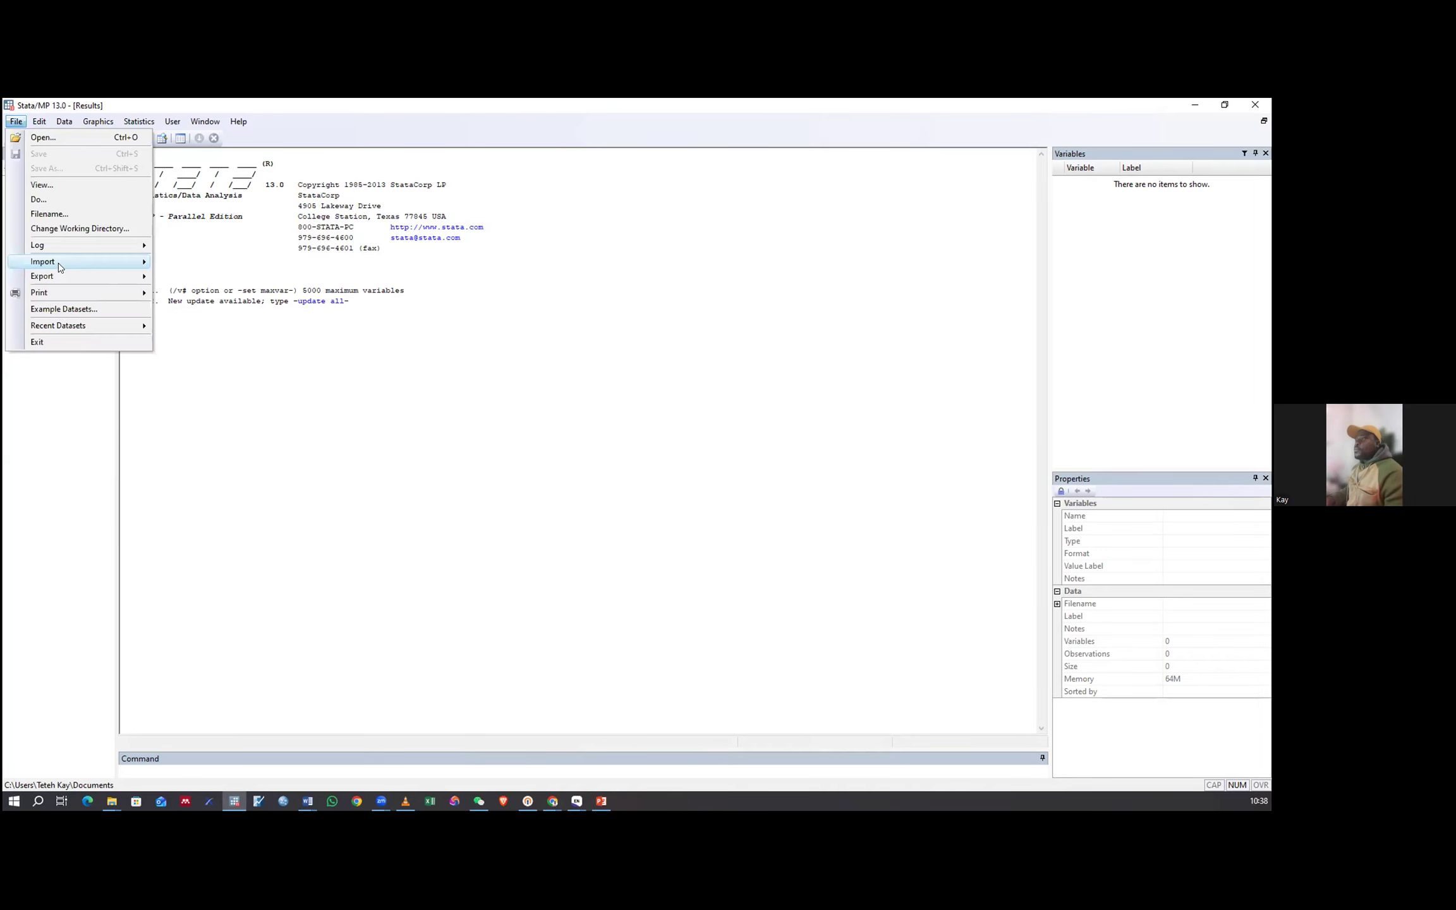
pyautogui.click(603, 372)
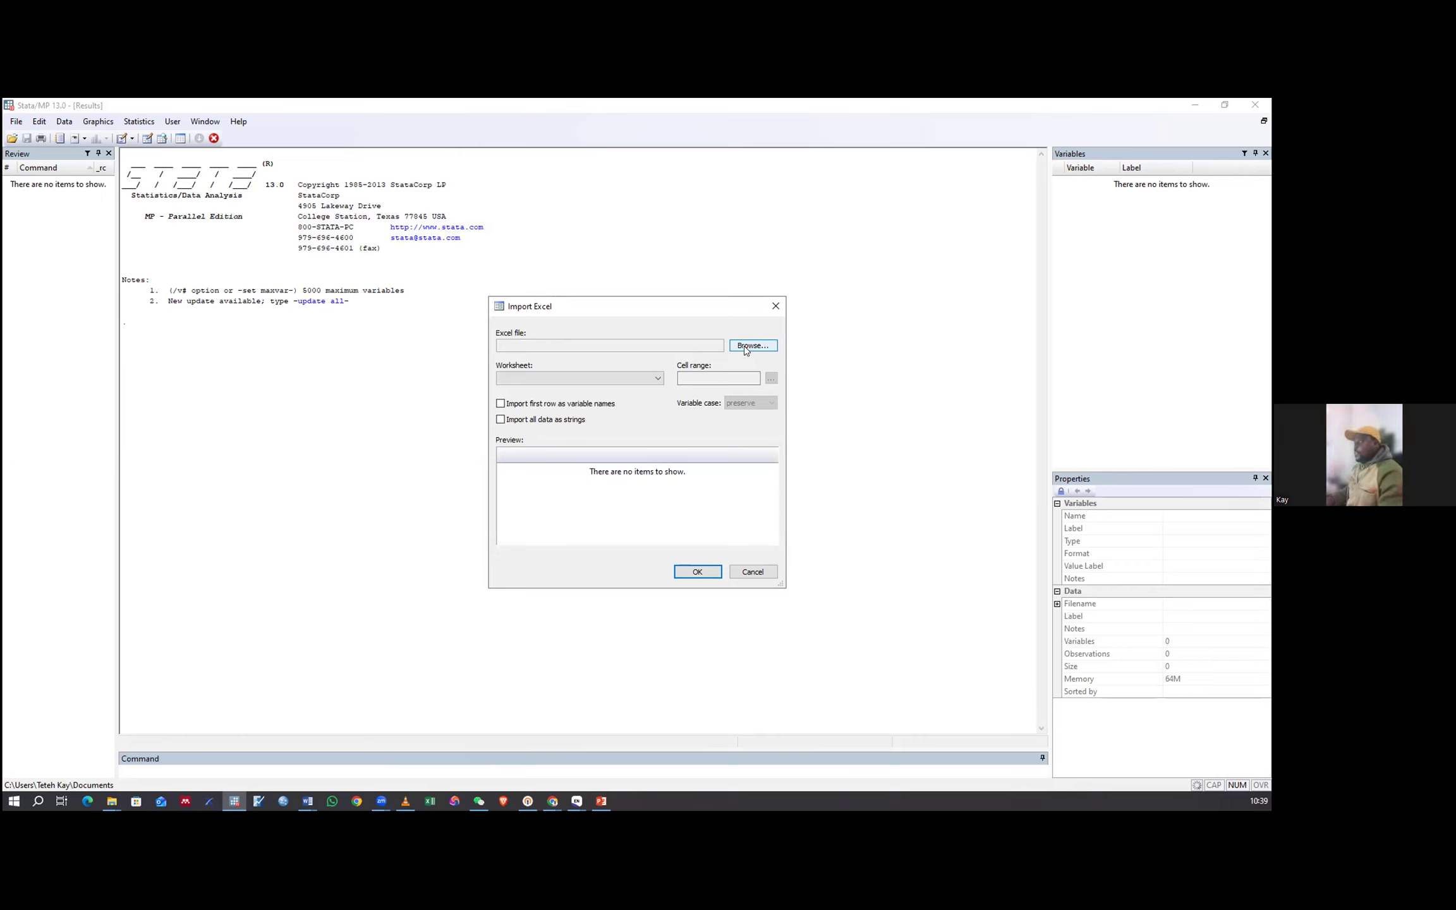
pyautogui.click(775, 306)
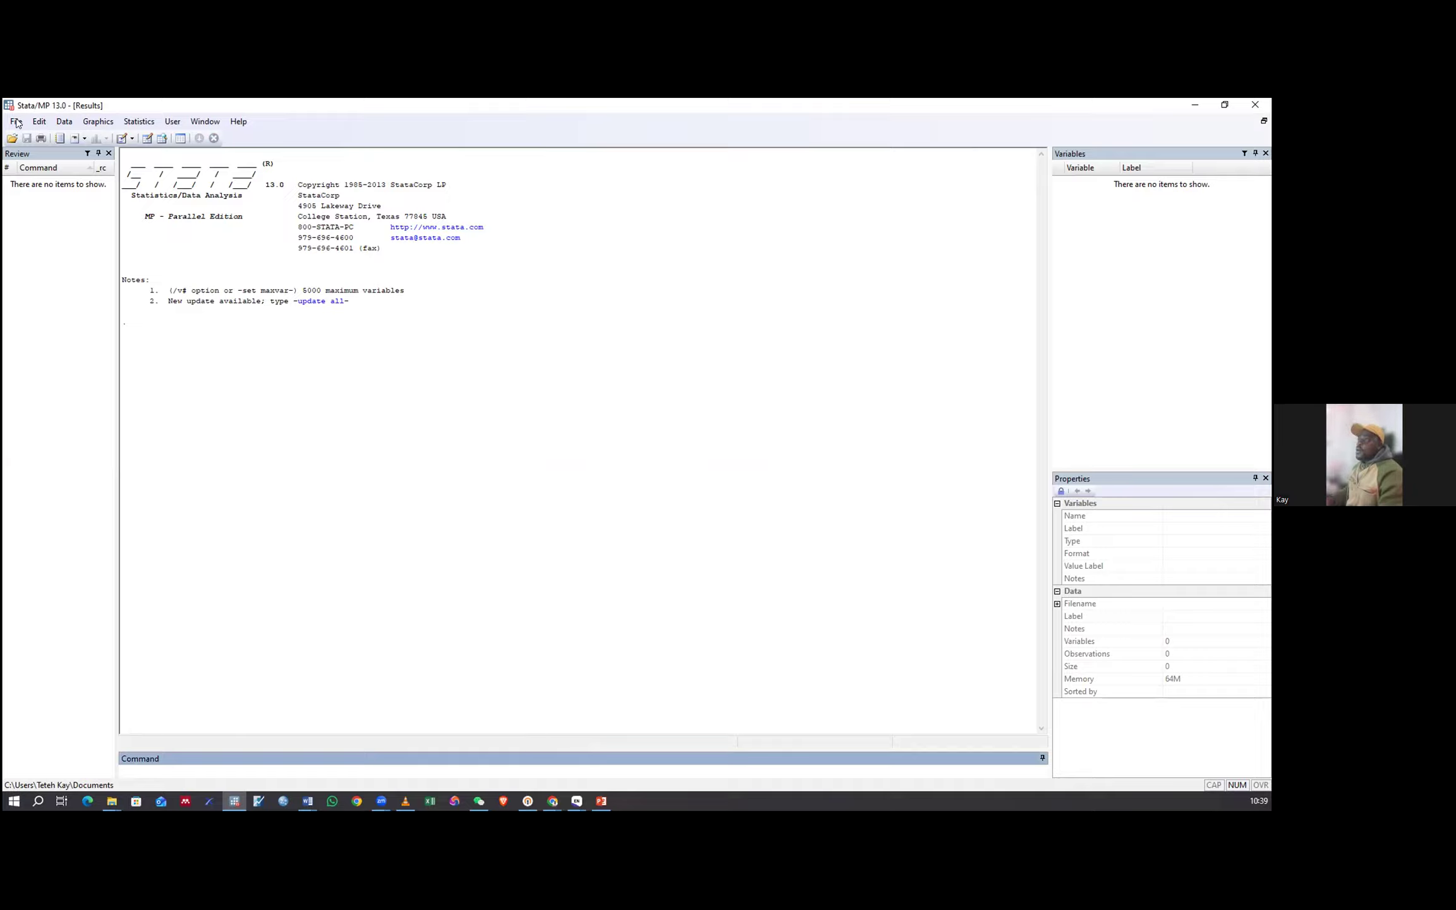
pyautogui.click(15, 121)
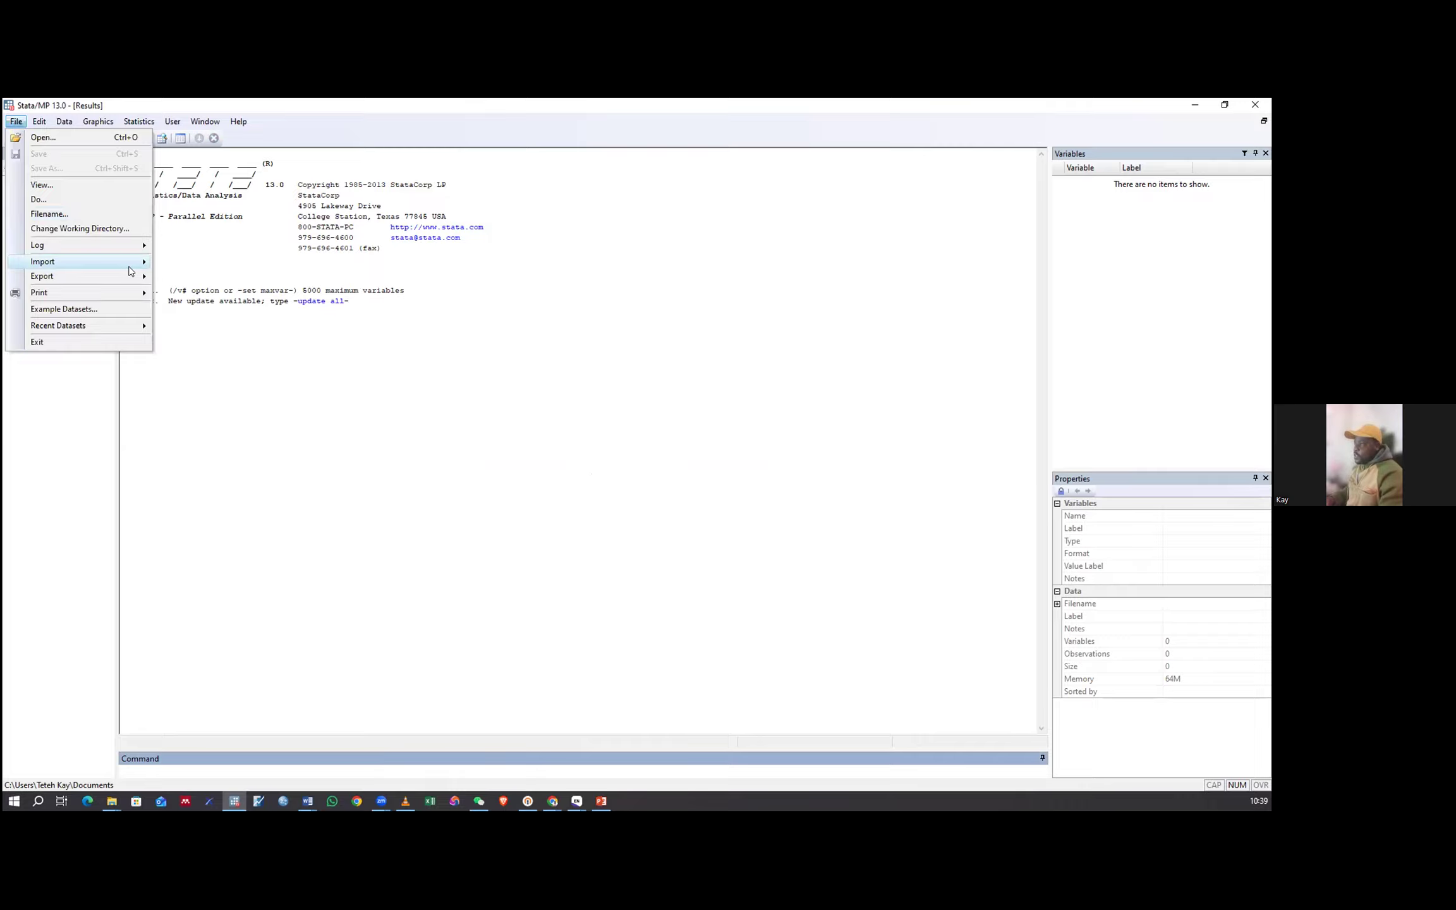
pyautogui.moveTo(92, 266)
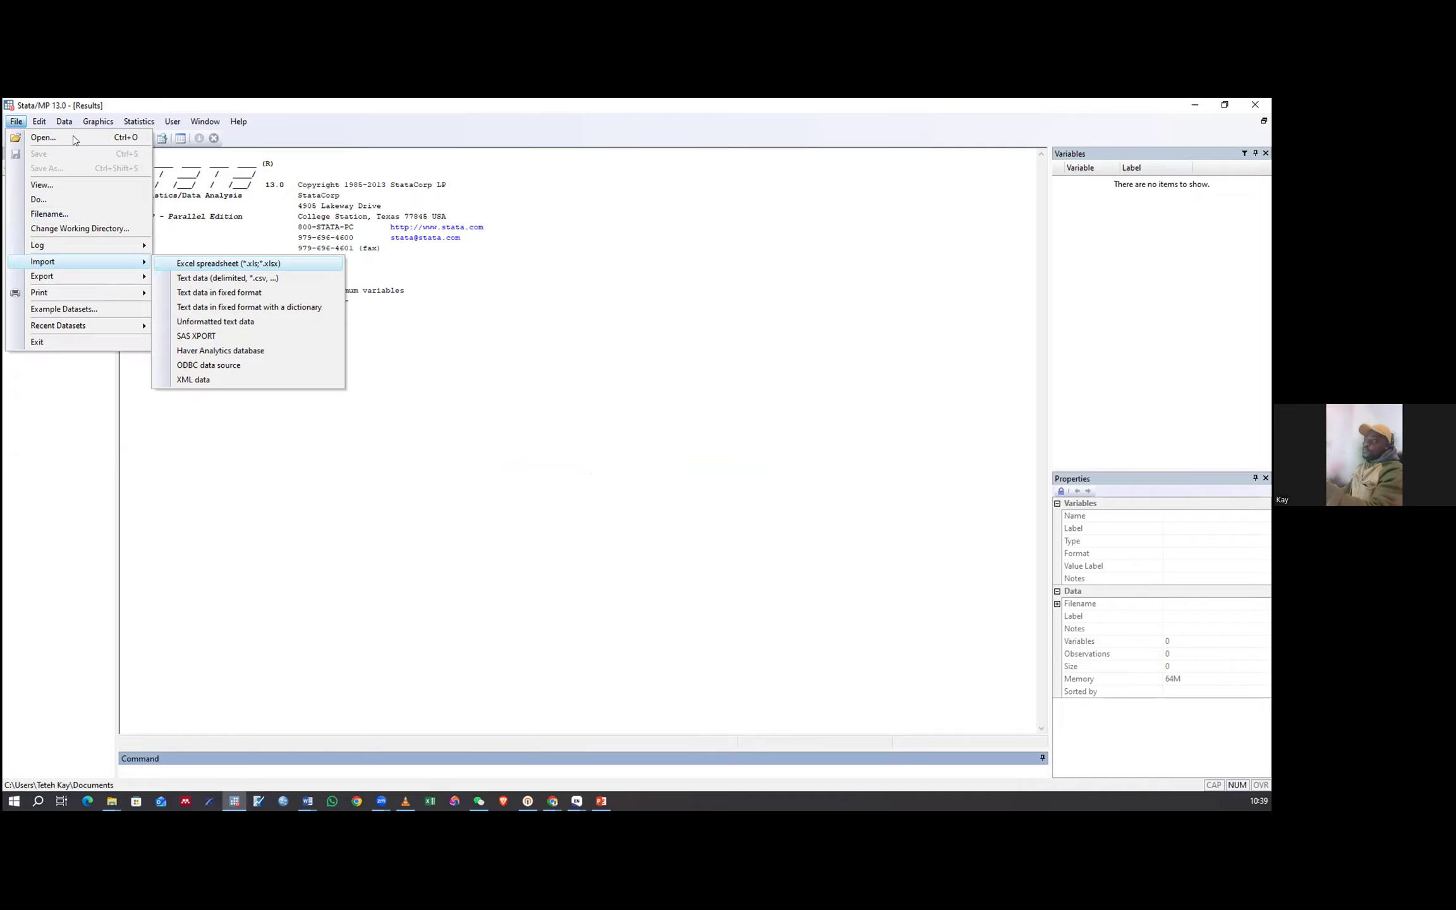
pyautogui.click(14, 123)
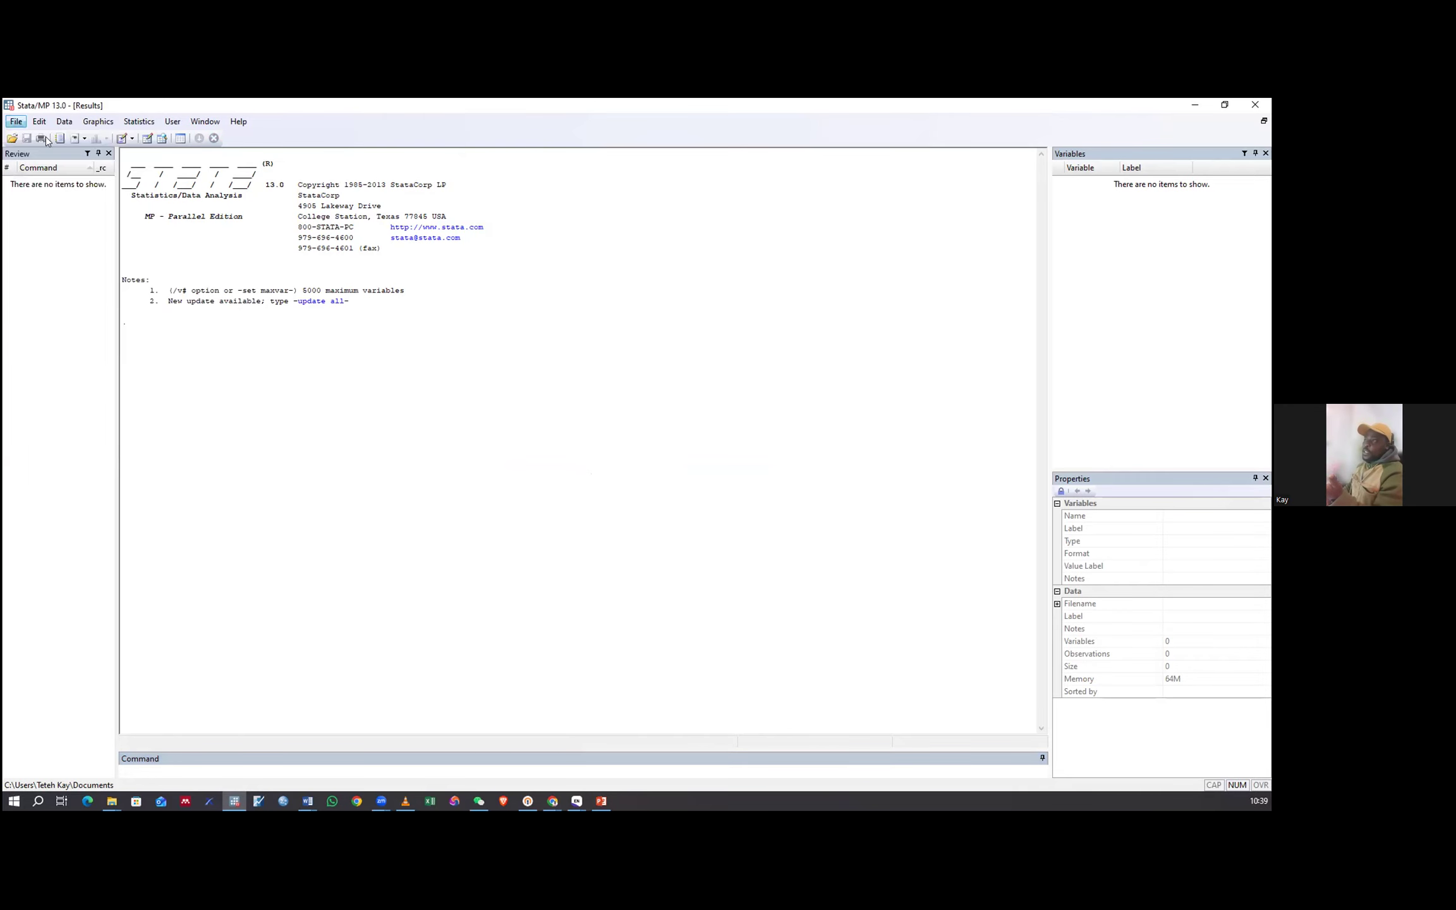
pyautogui.click(15, 122)
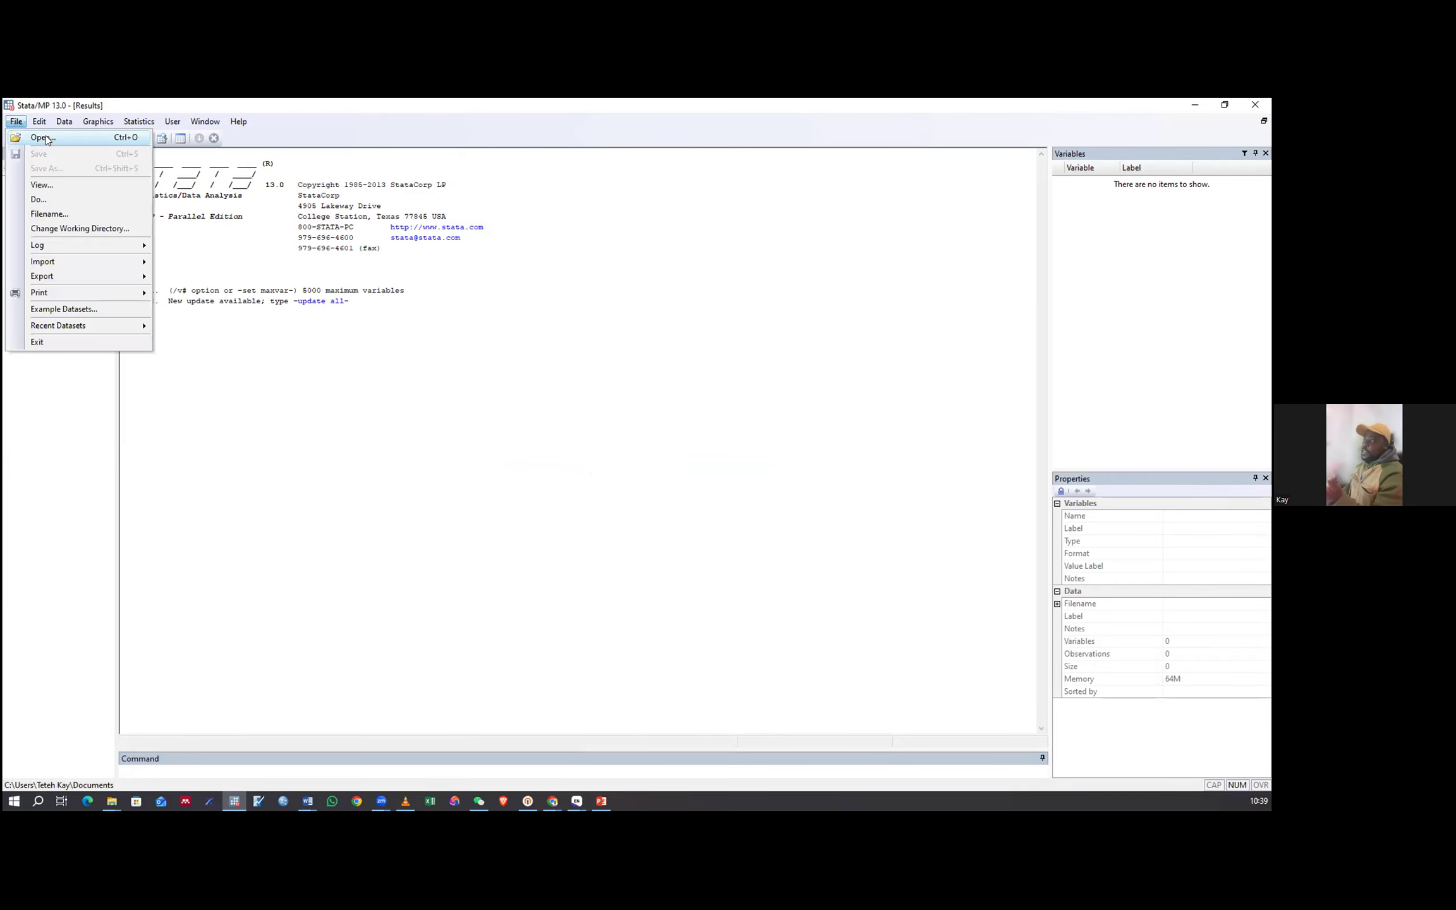
pyautogui.click(44, 138)
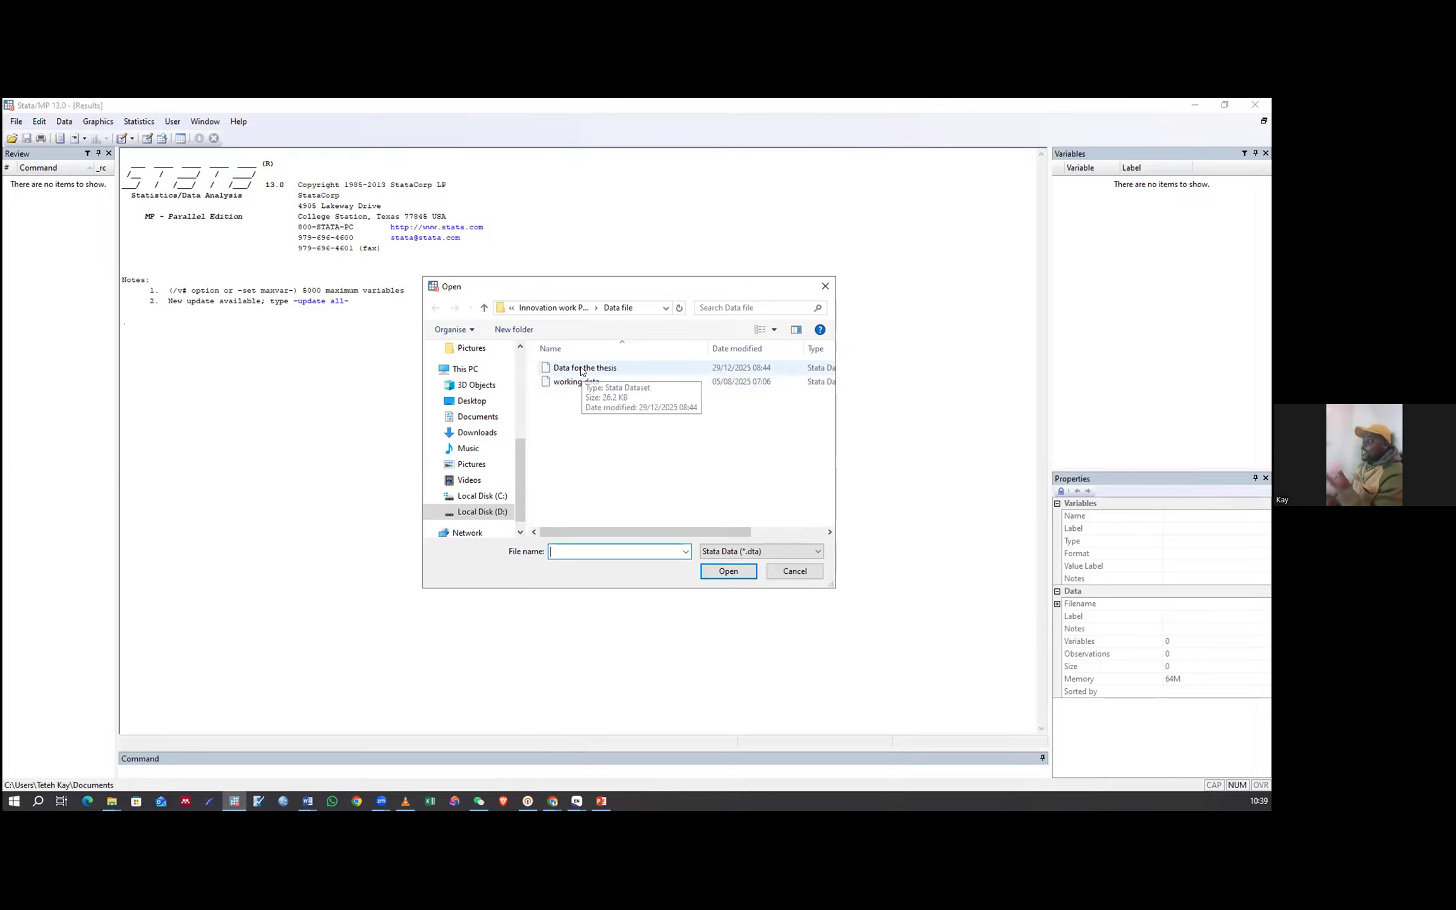
pyautogui.click(581, 370)
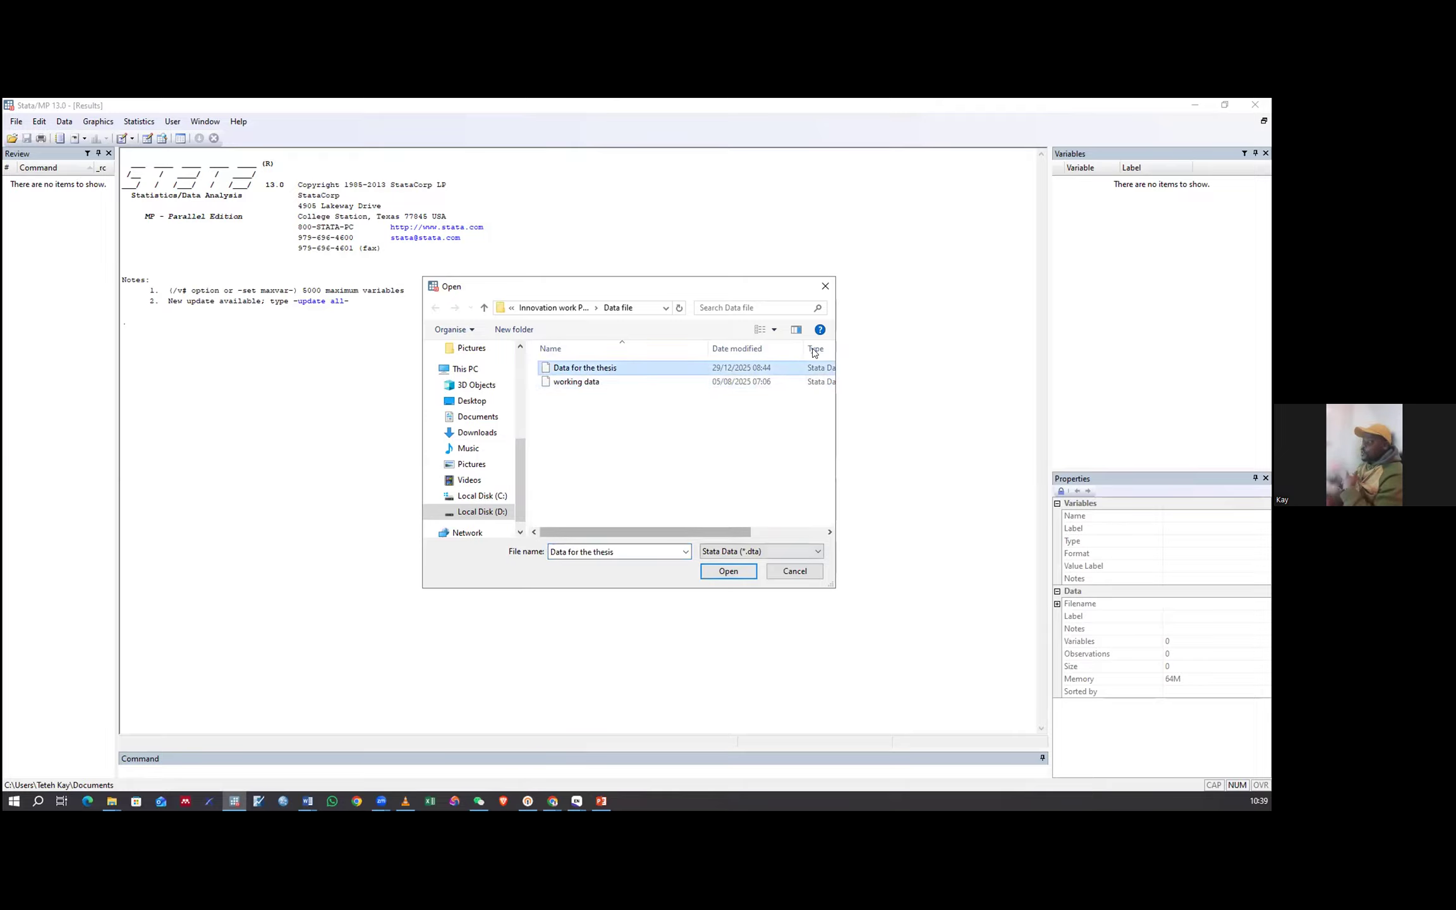
pyautogui.click(825, 288)
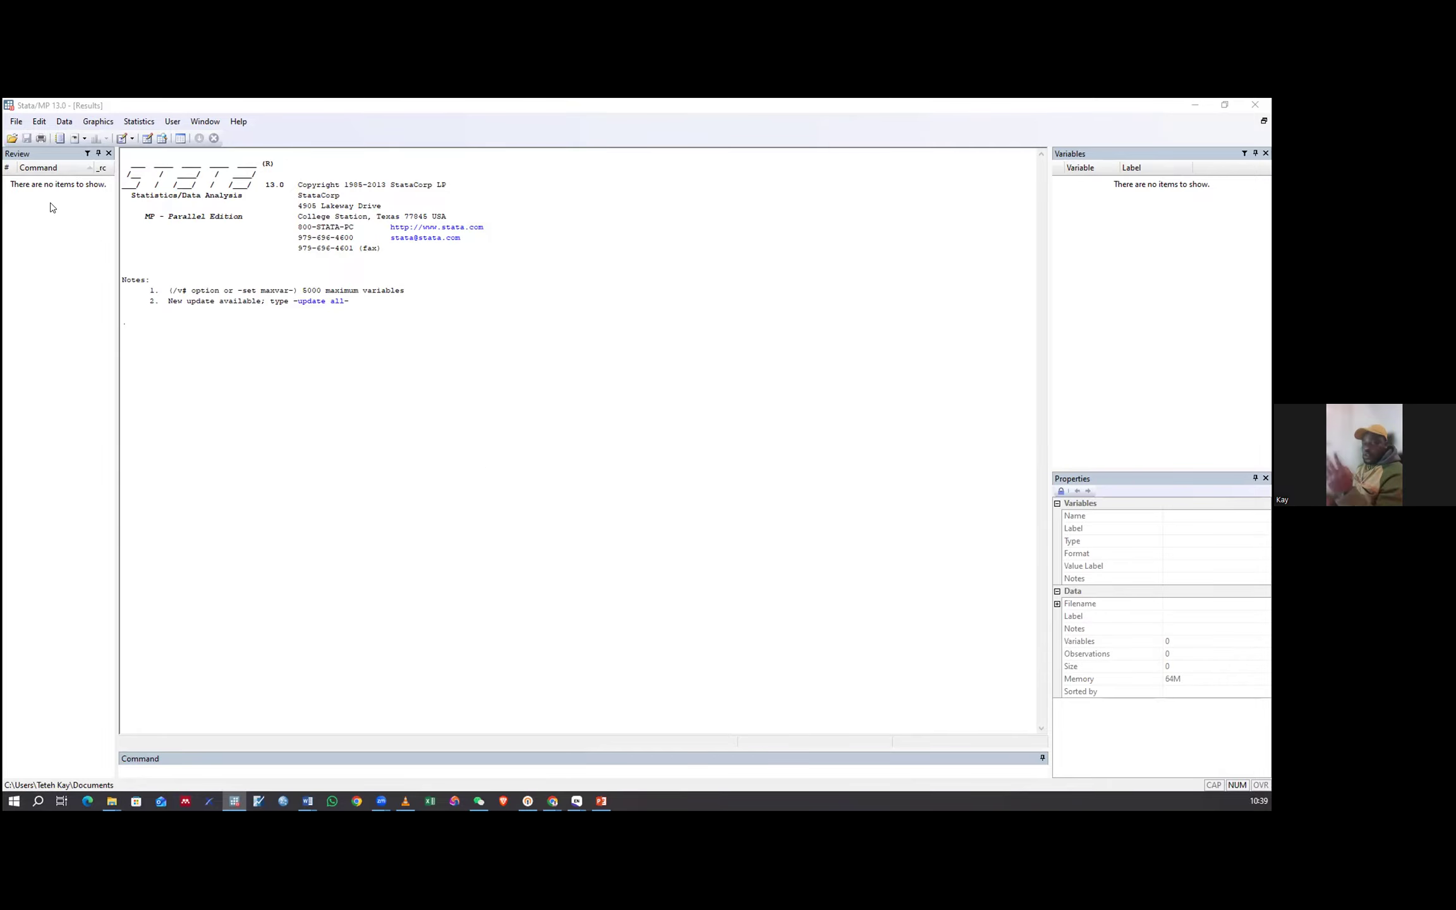
# Start an Excel spreadsheet import and choose Working.xlsx from the Data file folder as its source.
pyautogui.click(17, 125)
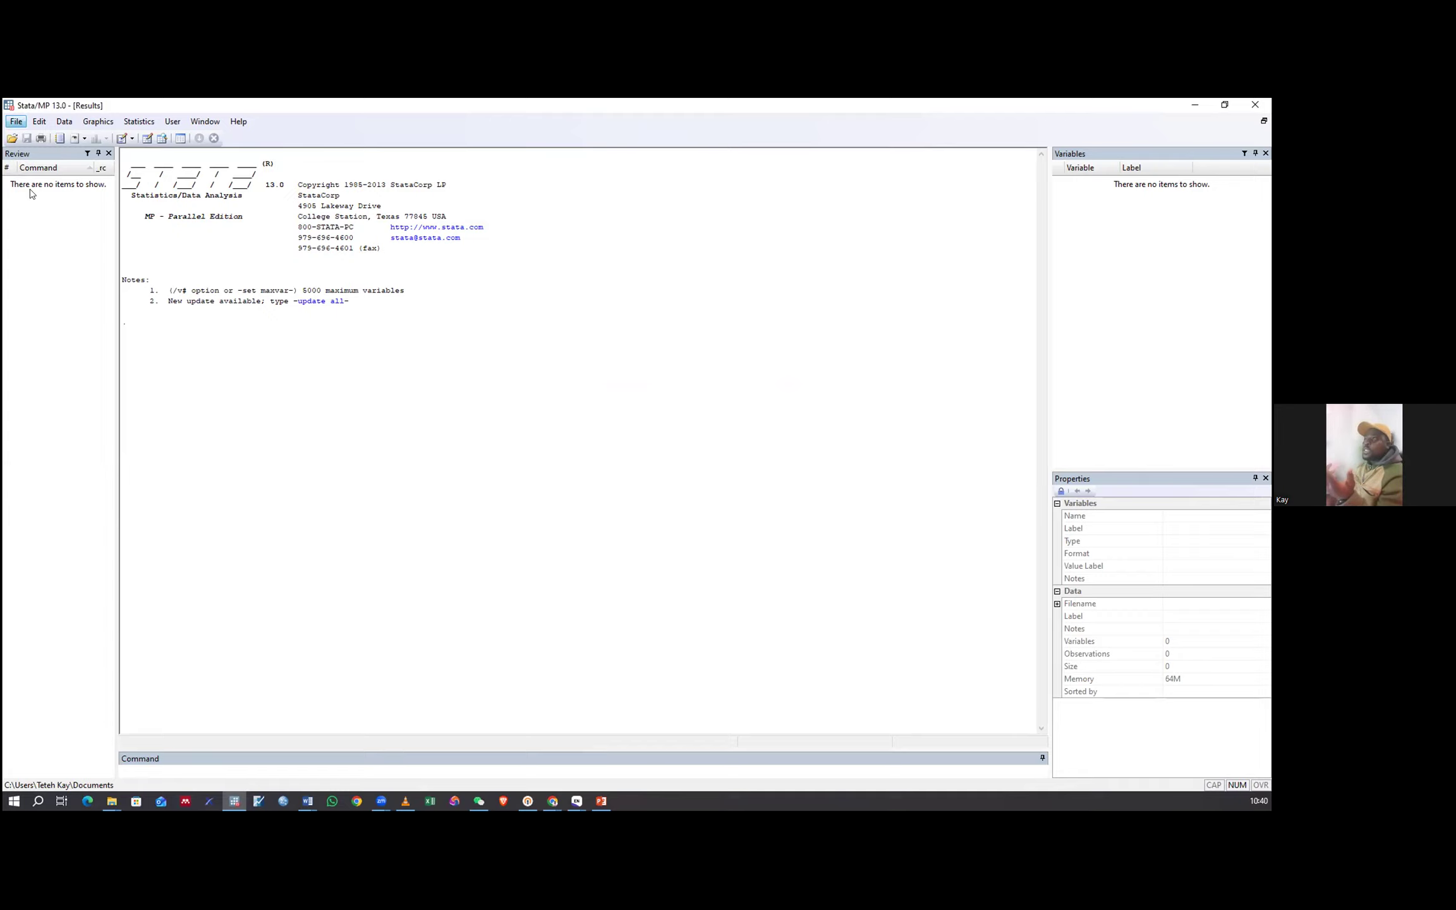
pyautogui.click(214, 262)
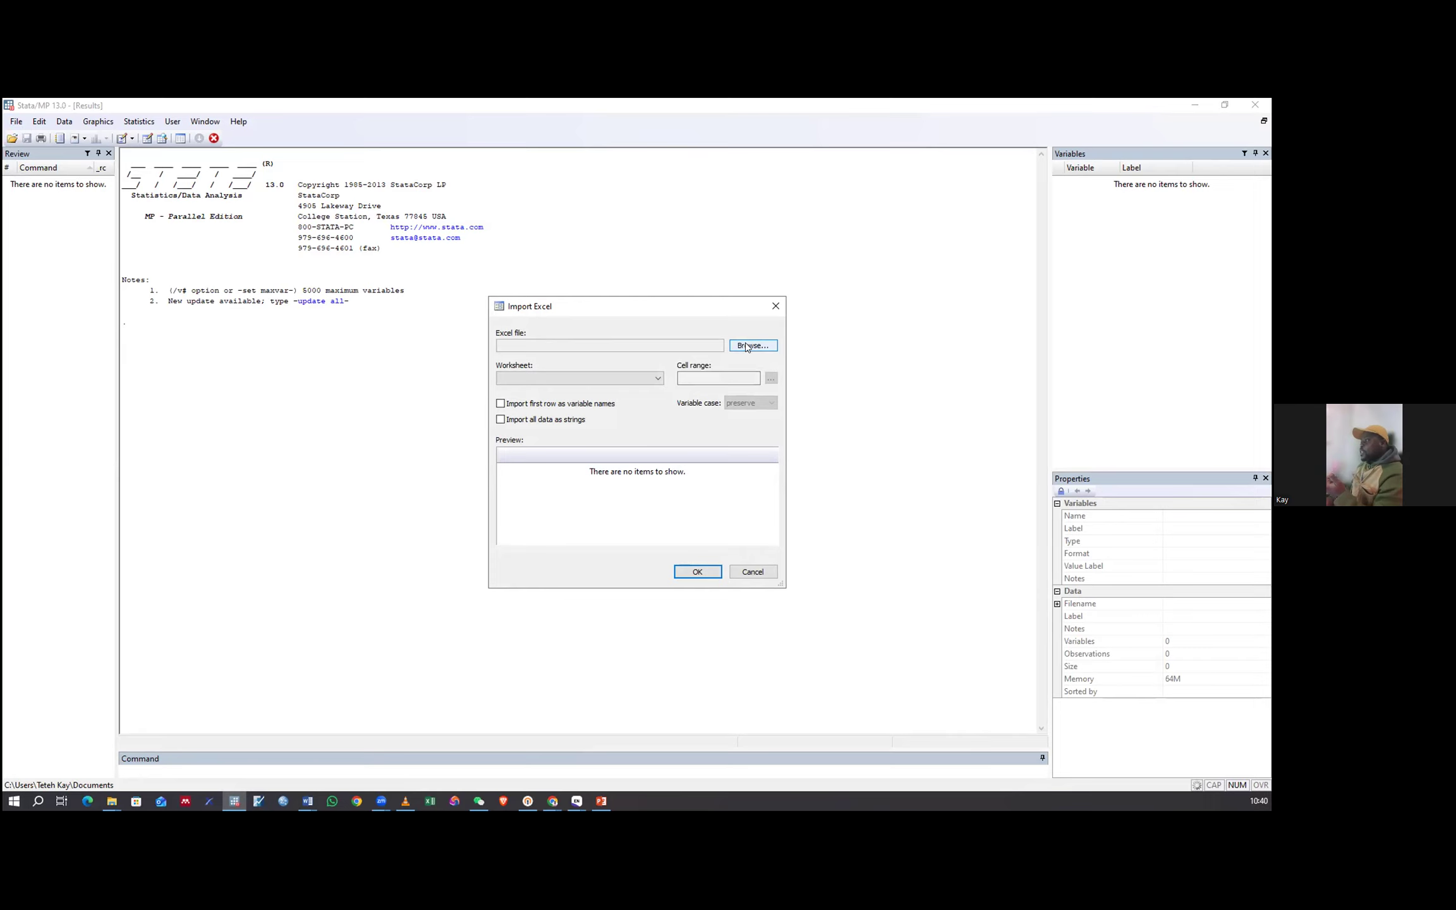
pyautogui.click(746, 347)
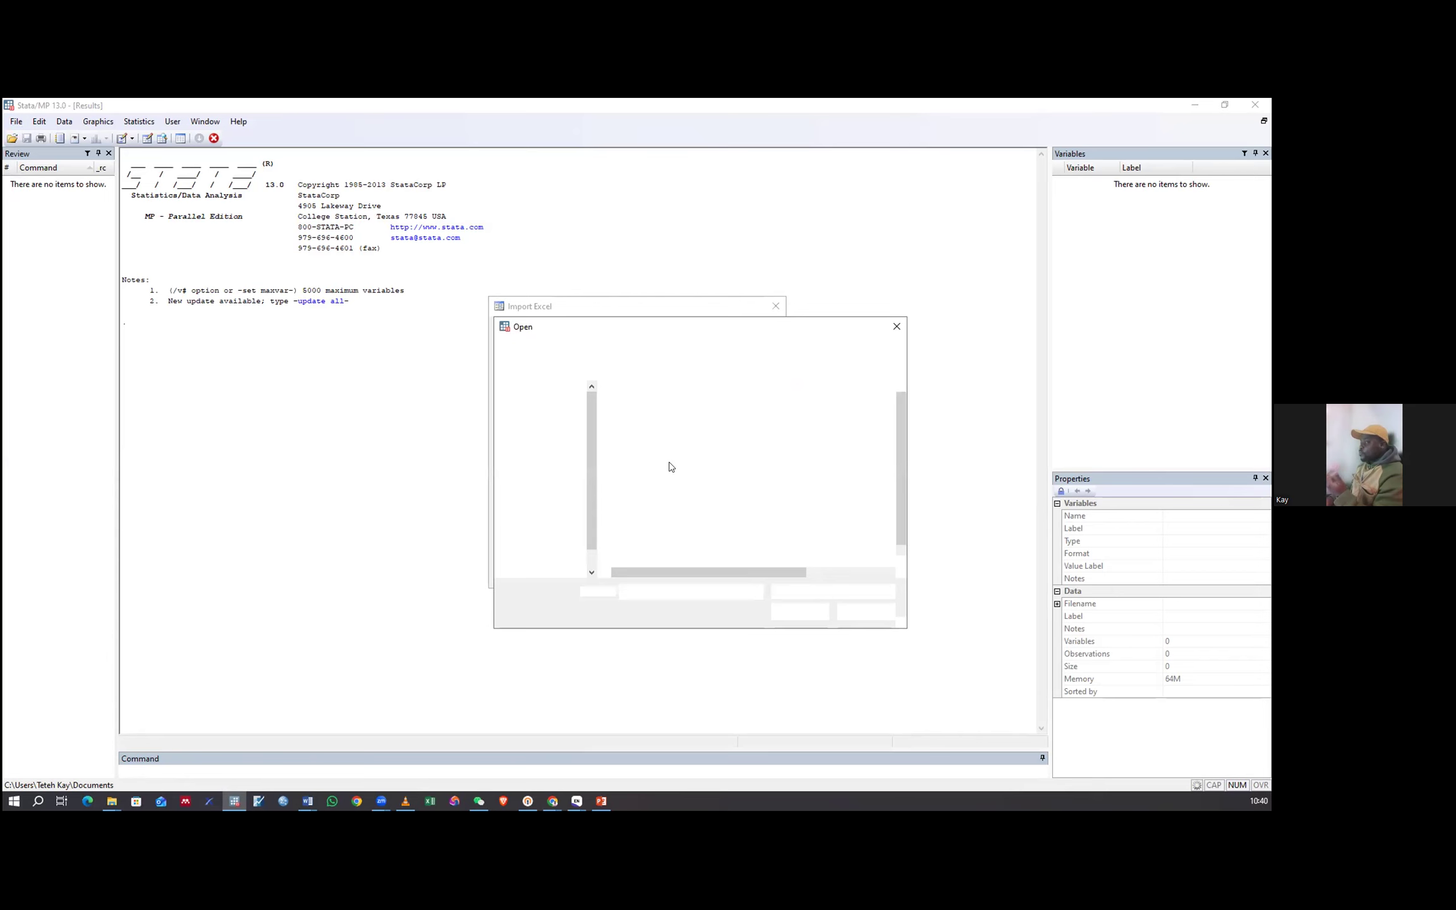
pyautogui.scroll(-1, 644, 564)
pyautogui.click(641, 561)
pyautogui.click(798, 611)
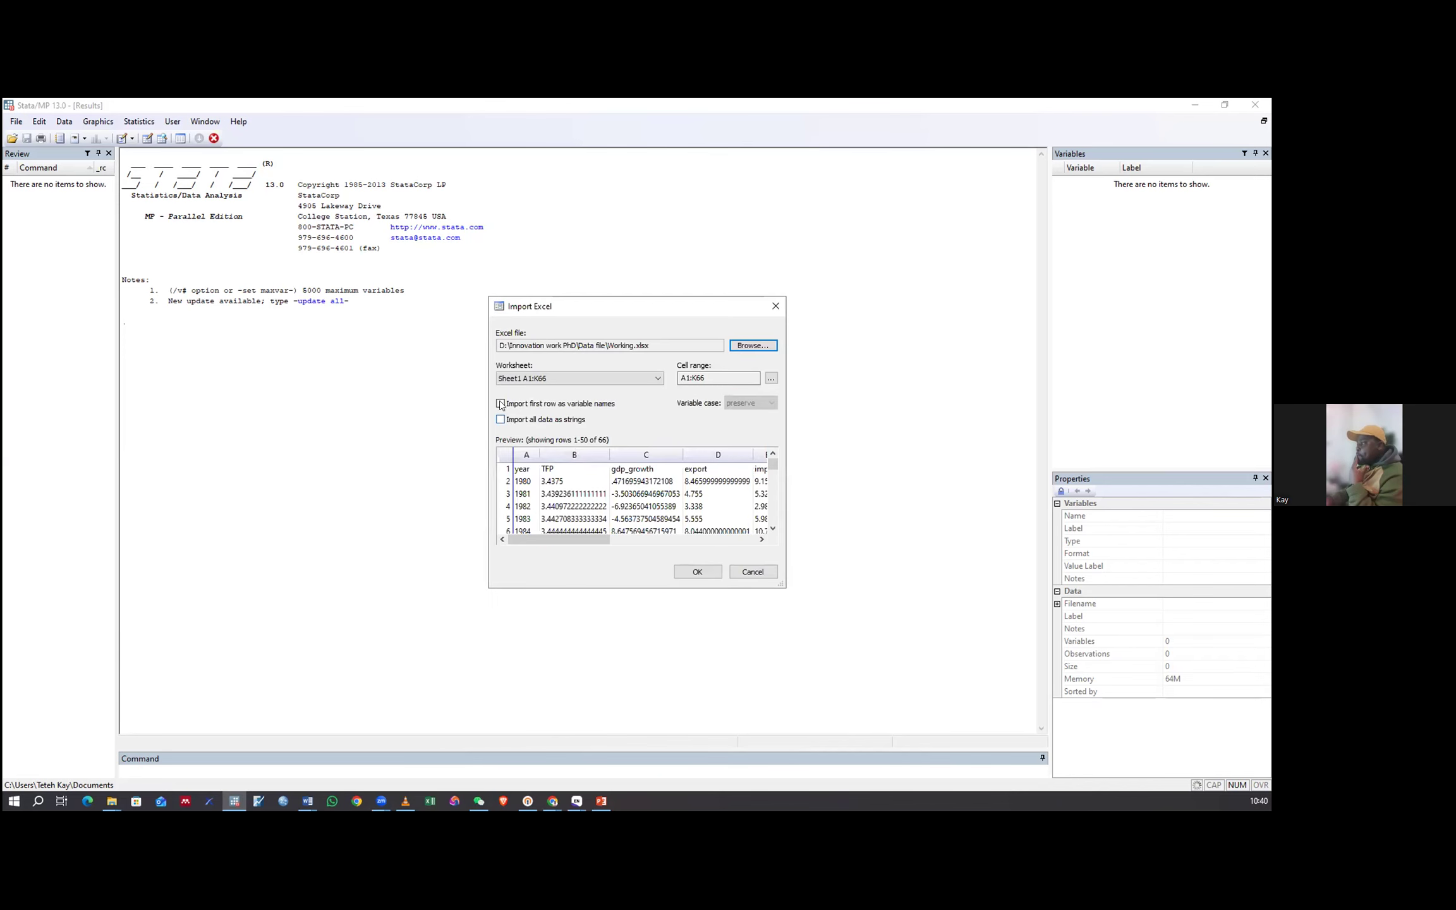
# Import Sheet1 range A1:K66 with the first row as variable names, after checking the preview.
pyautogui.click(499, 403)
pyautogui.moveTo(756, 539); pyautogui.dragTo(646, 533)
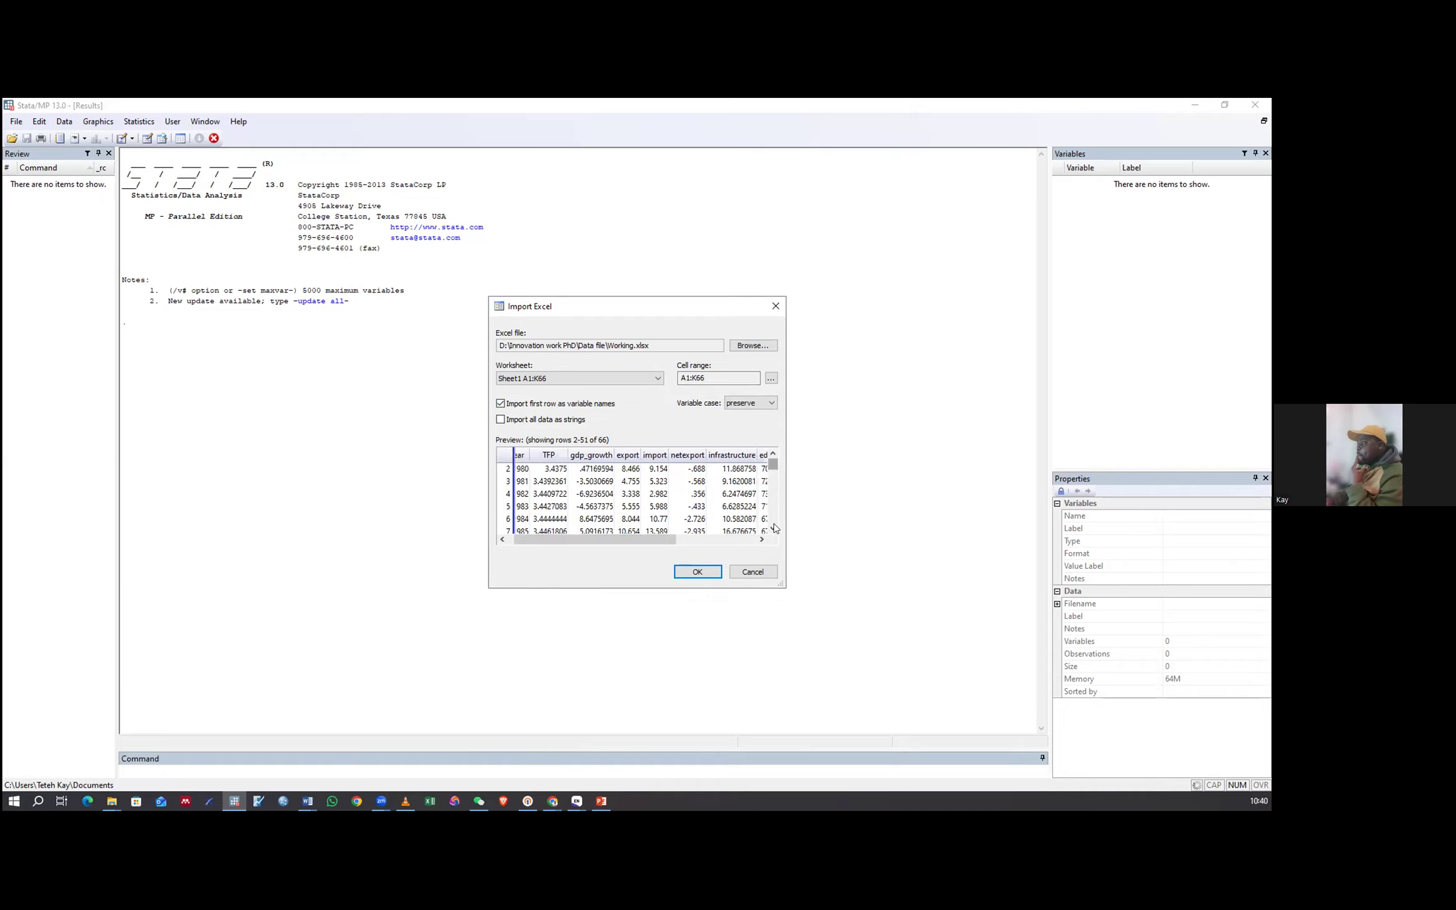
pyautogui.scroll(-15, 773, 534)
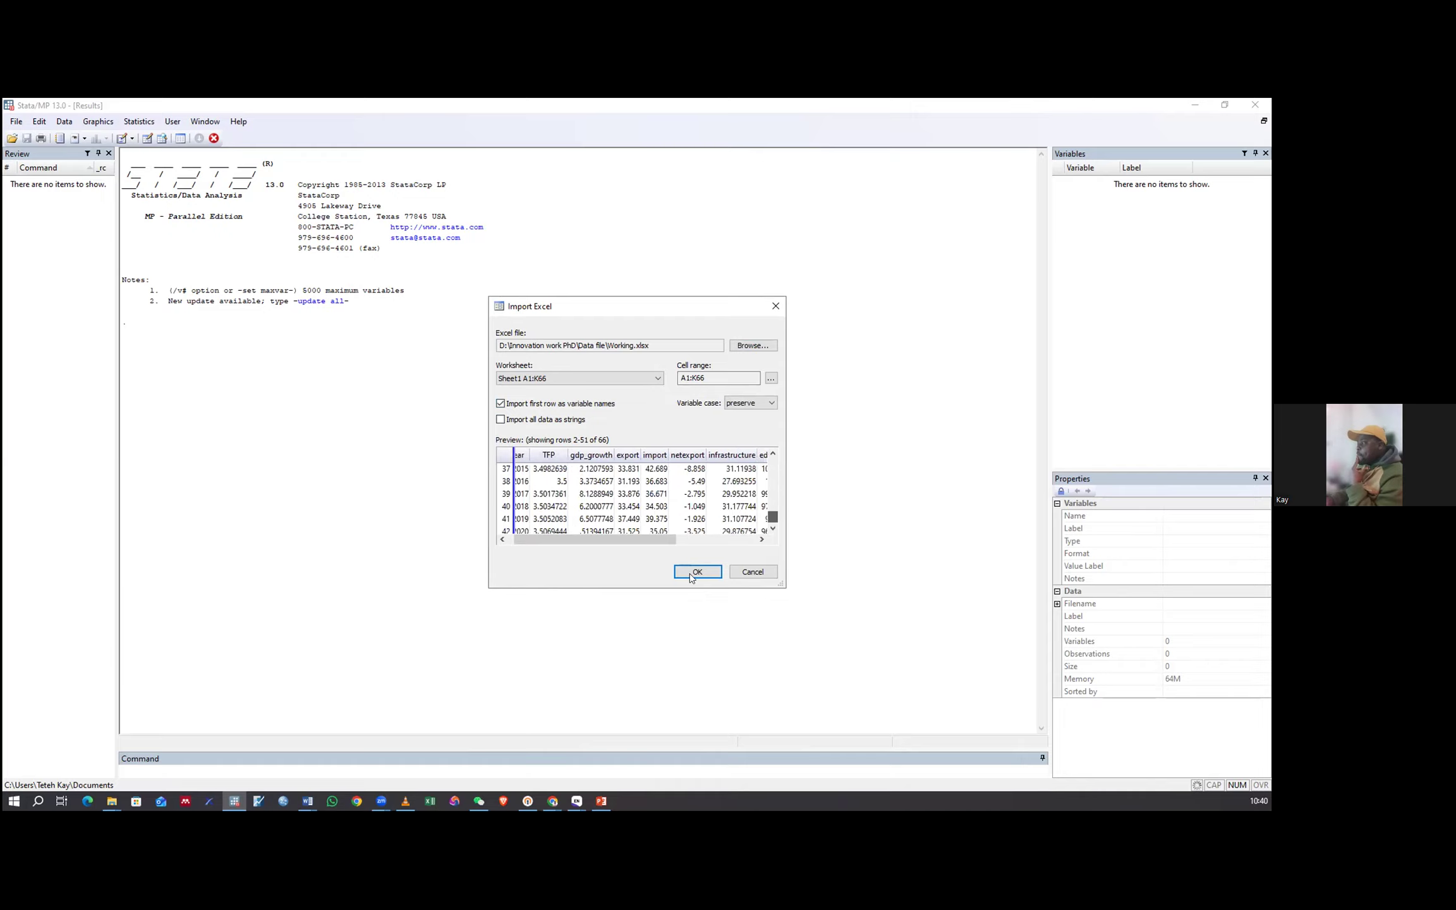
pyautogui.press('Return')
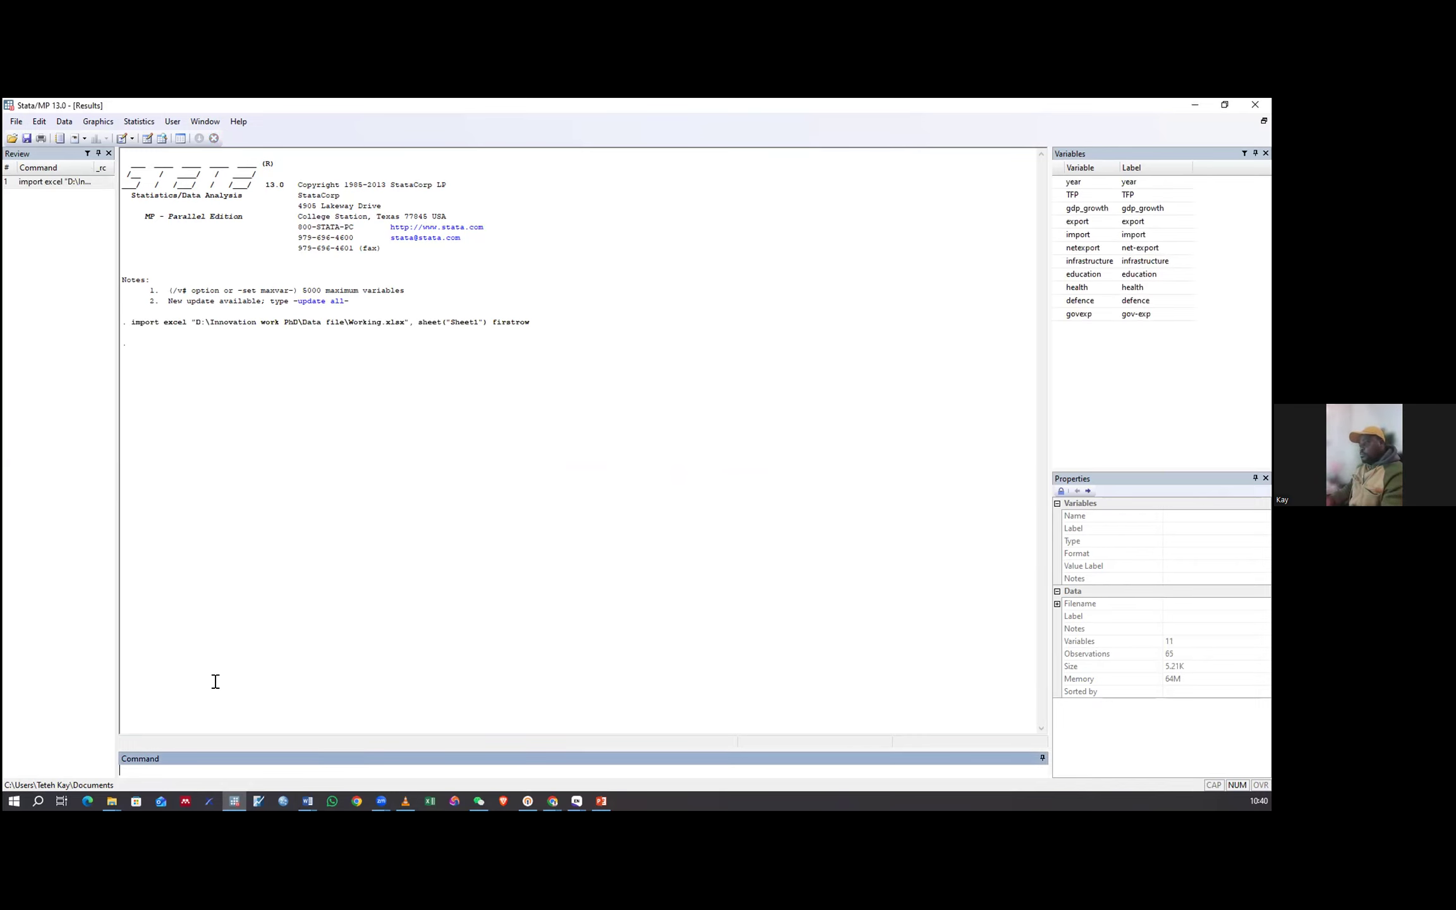
# Delete the observations with zero total factor productivity by running the command drop if TFP==0.
pyautogui.write('drop if')
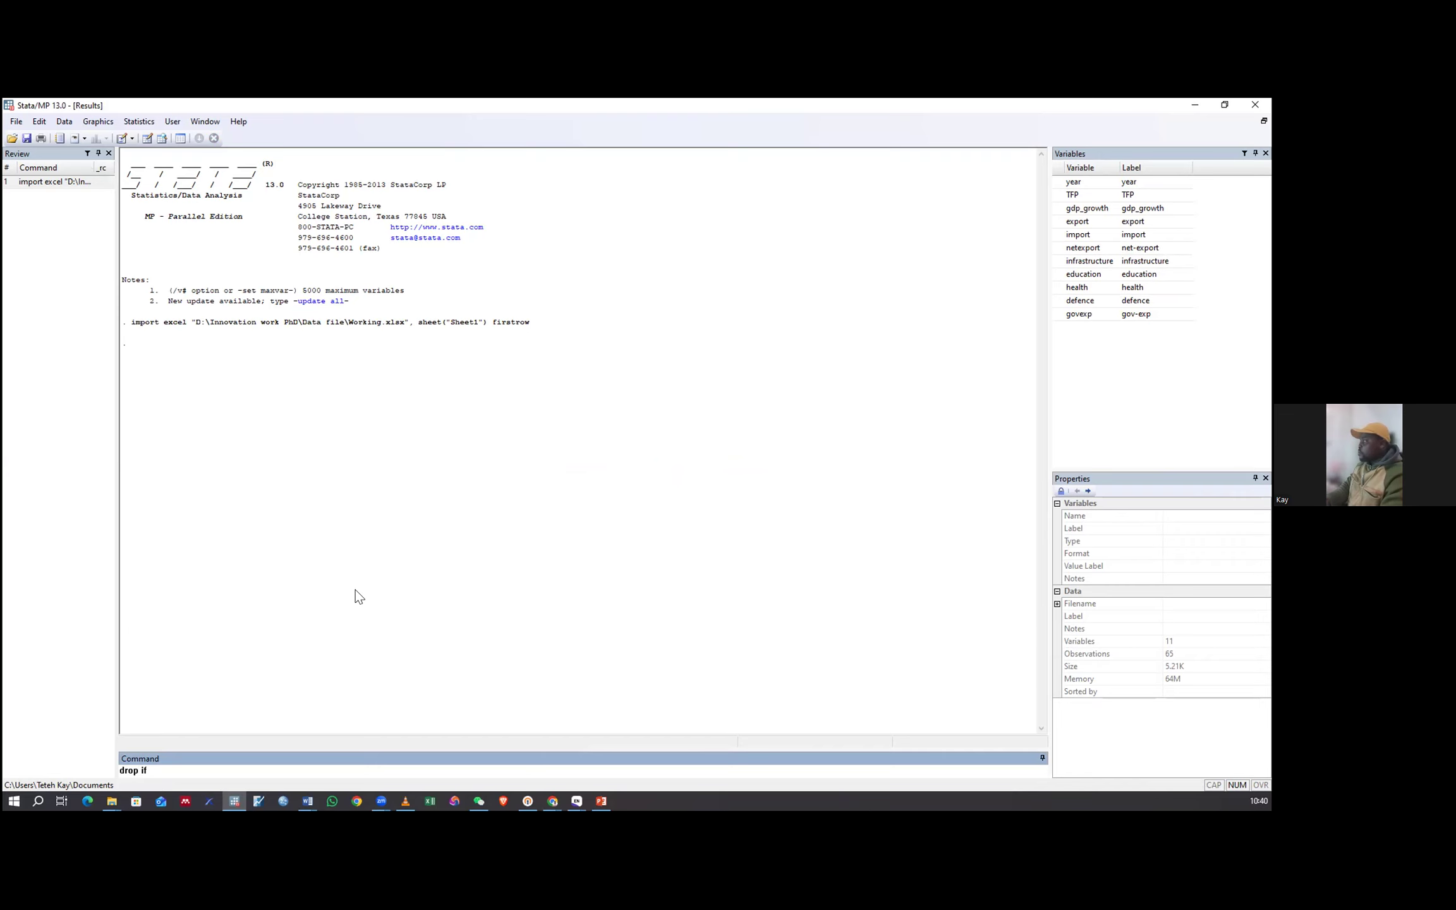
pyautogui.click(1058, 197)
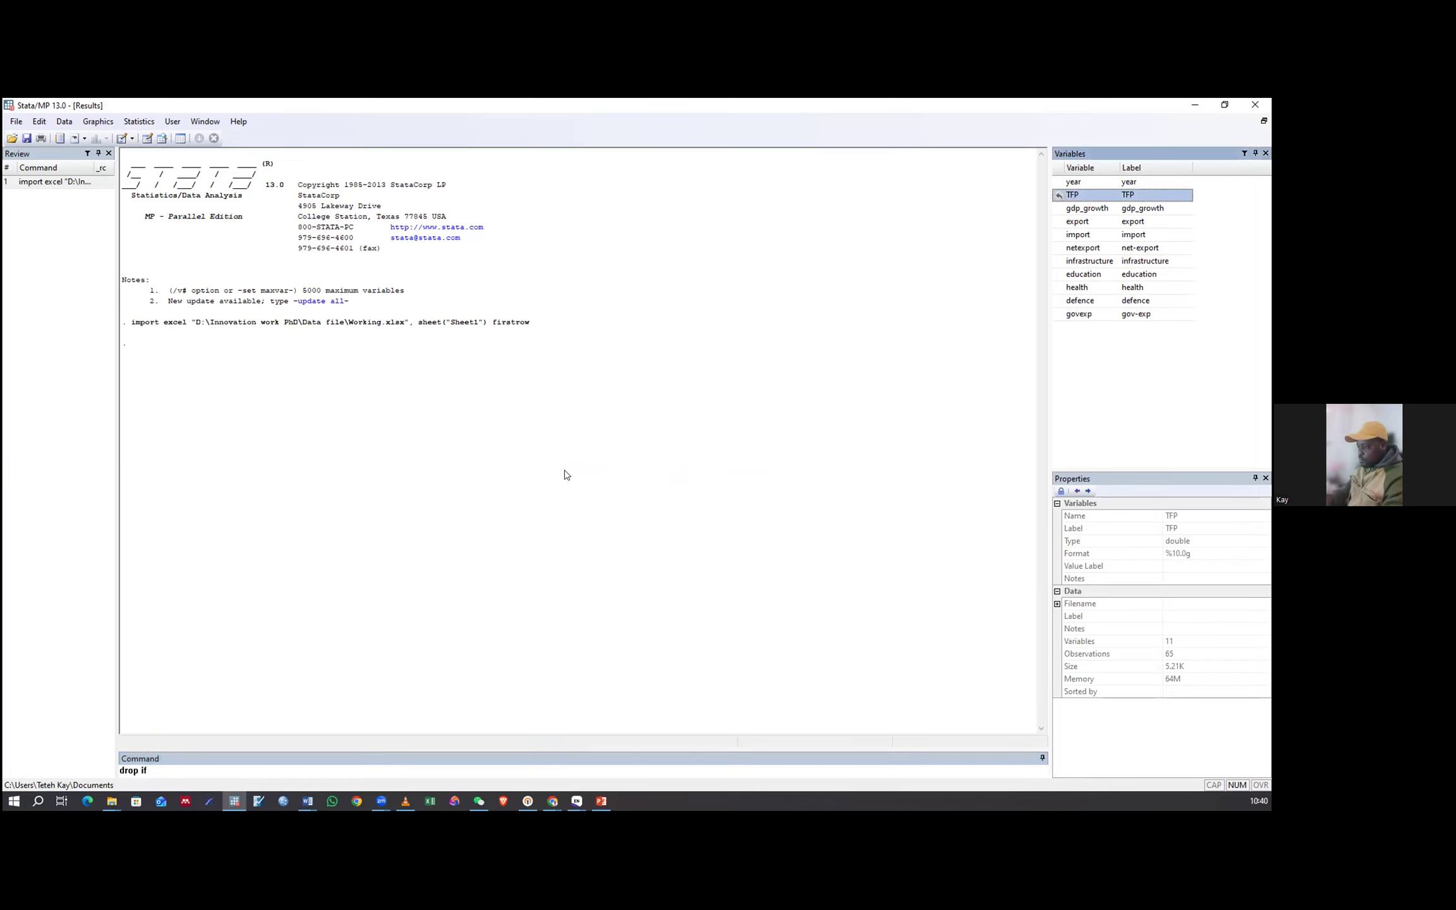
pyautogui.click(178, 768)
pyautogui.write('==0')
pyautogui.press('Return')
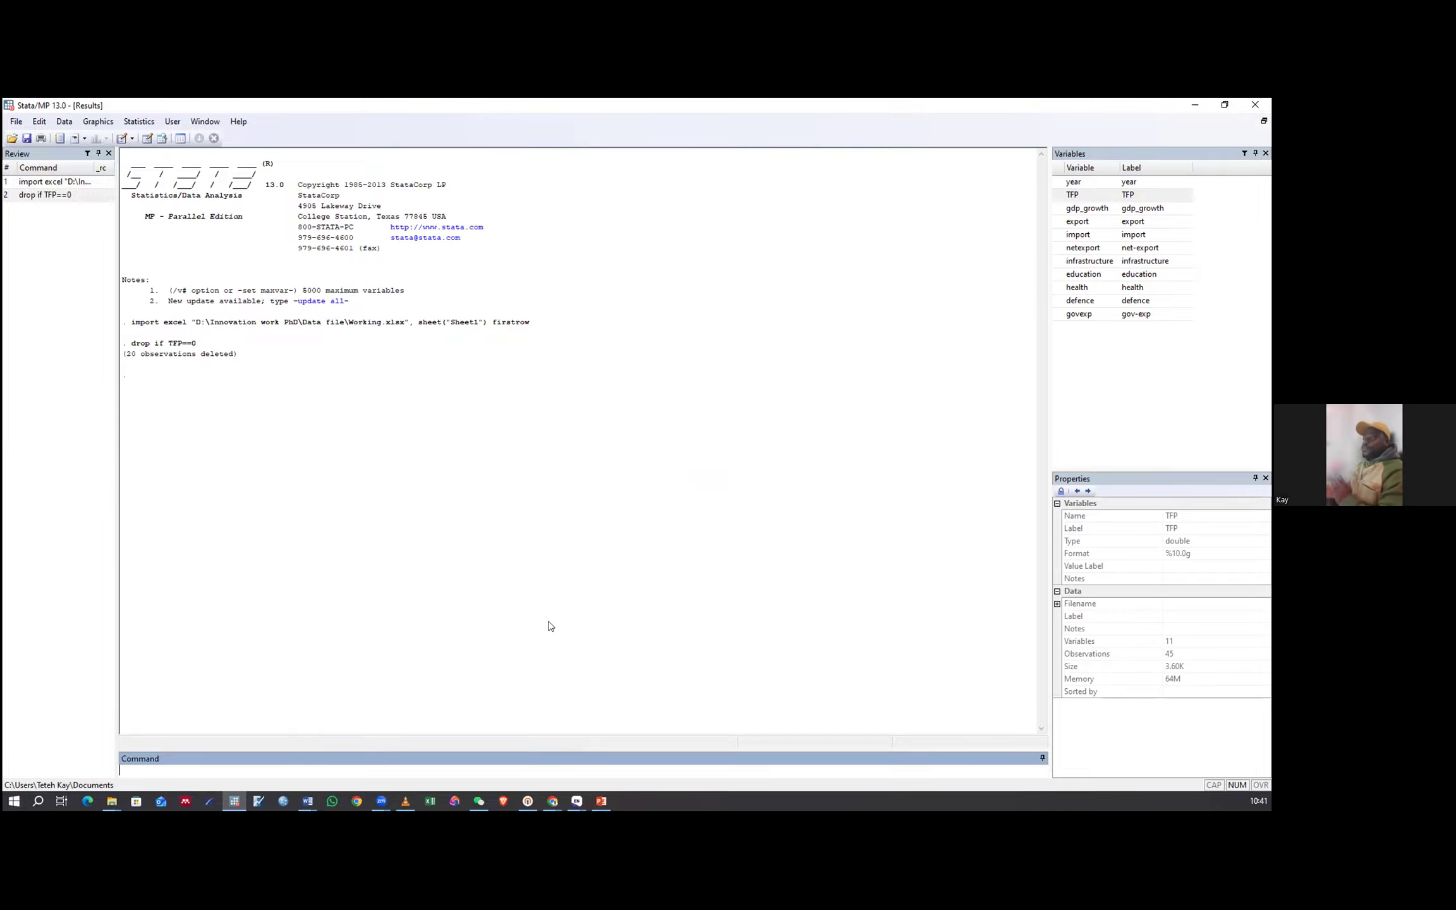
# Examine the remaining observations from first to last year in the Data Editor, then close it.
pyautogui.click(150, 143)
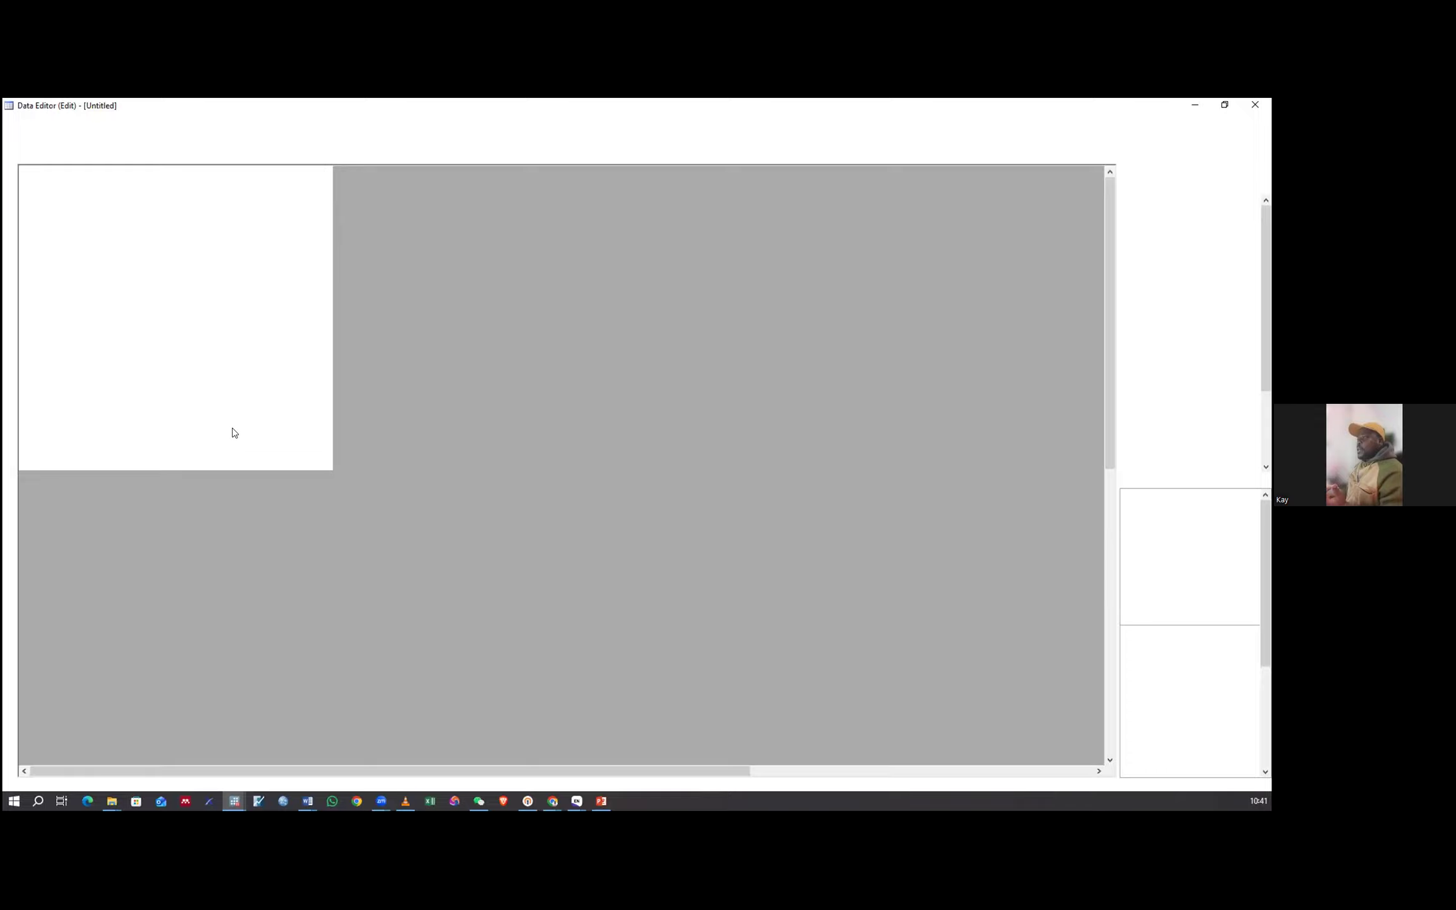
pyautogui.scroll(6, 249, 417)
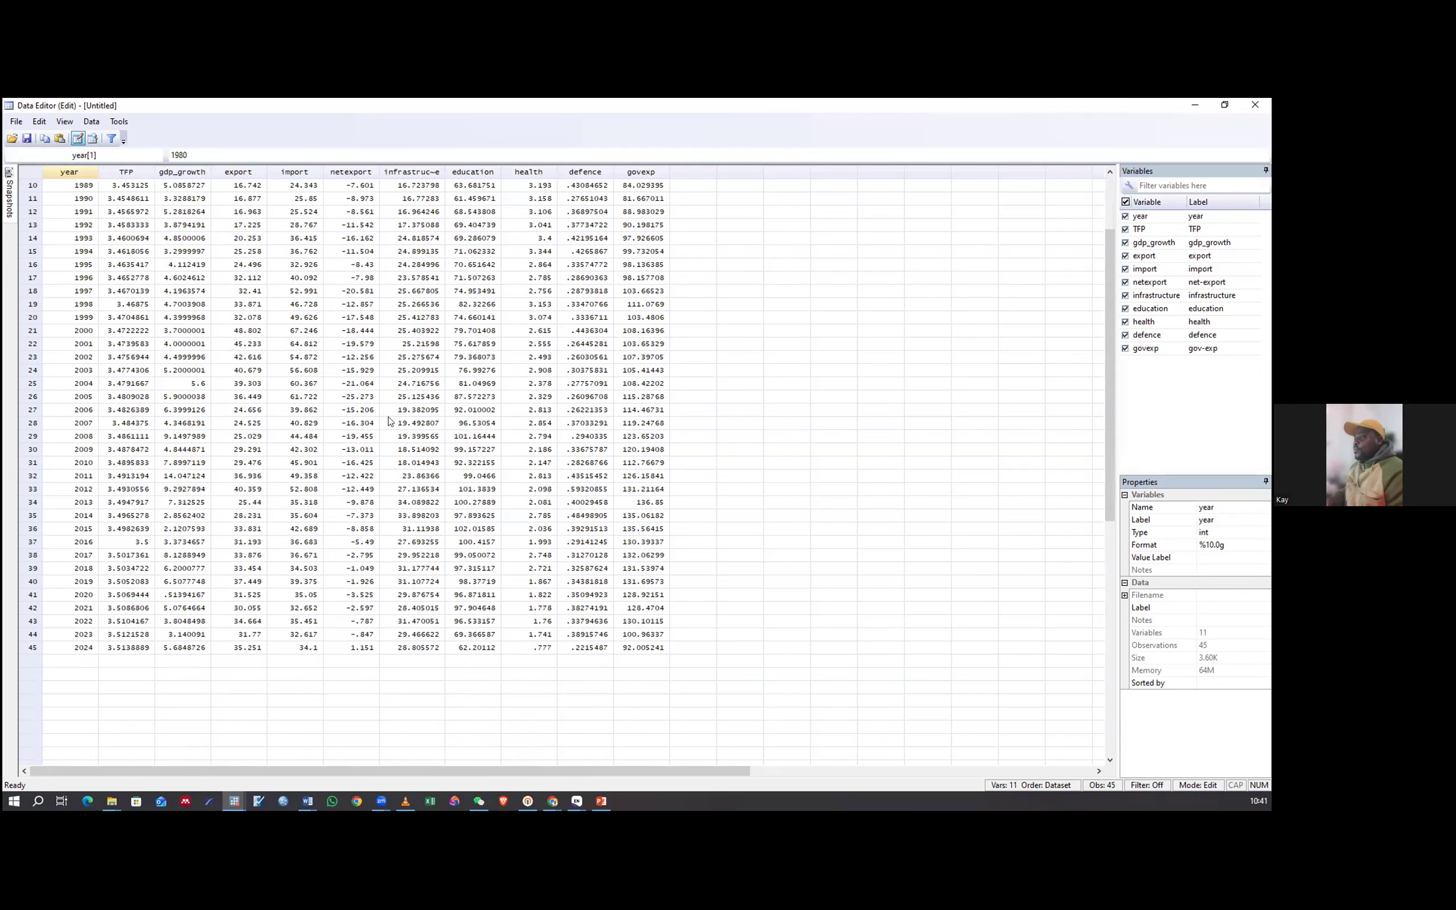
pyautogui.scroll(3, 388, 421)
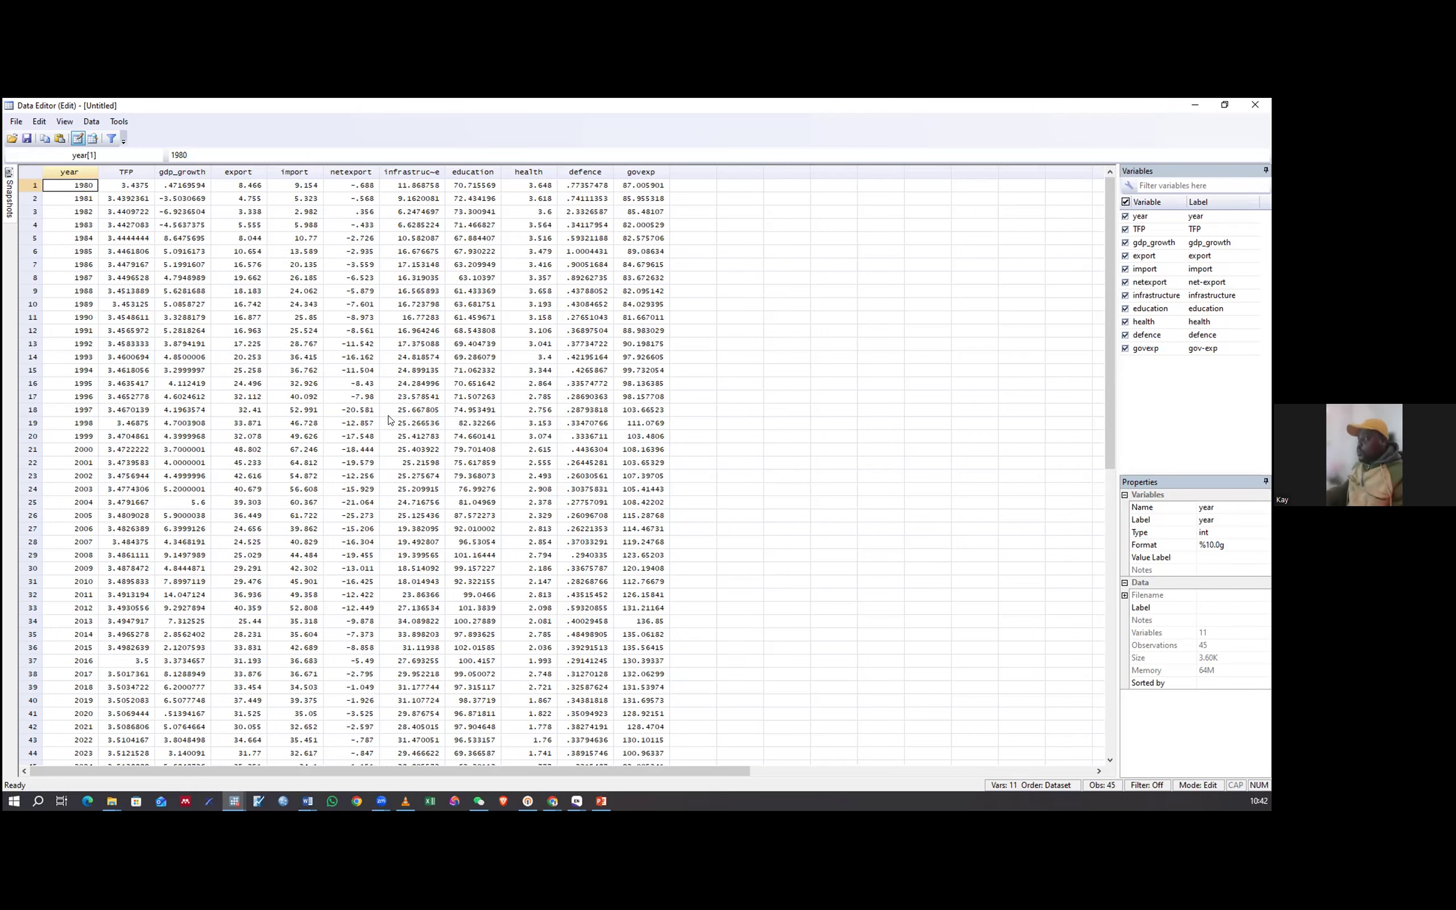
pyautogui.click(1255, 107)
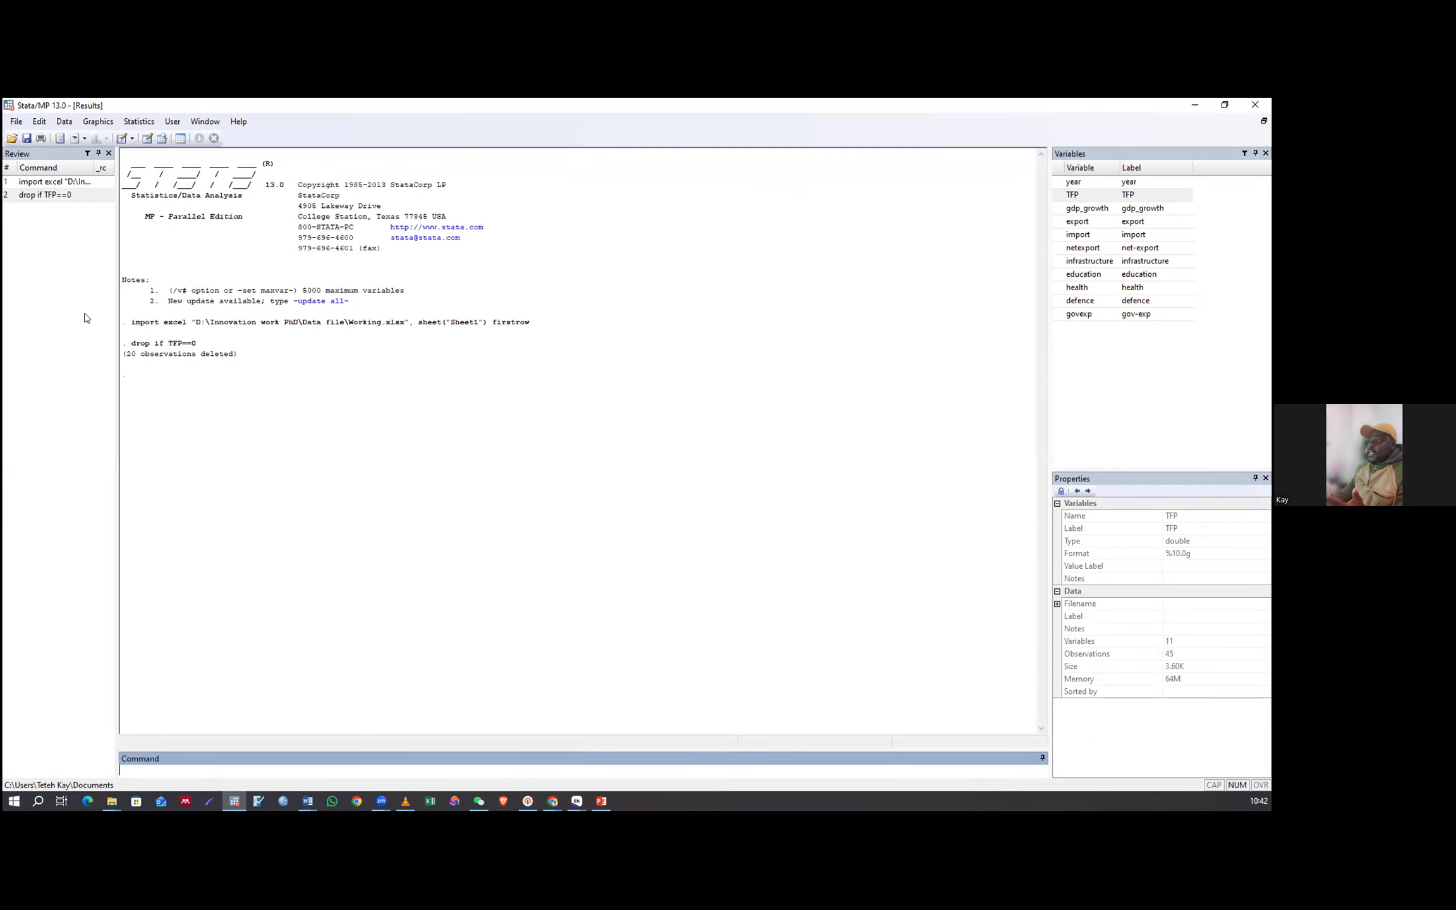
pyautogui.click(135, 122)
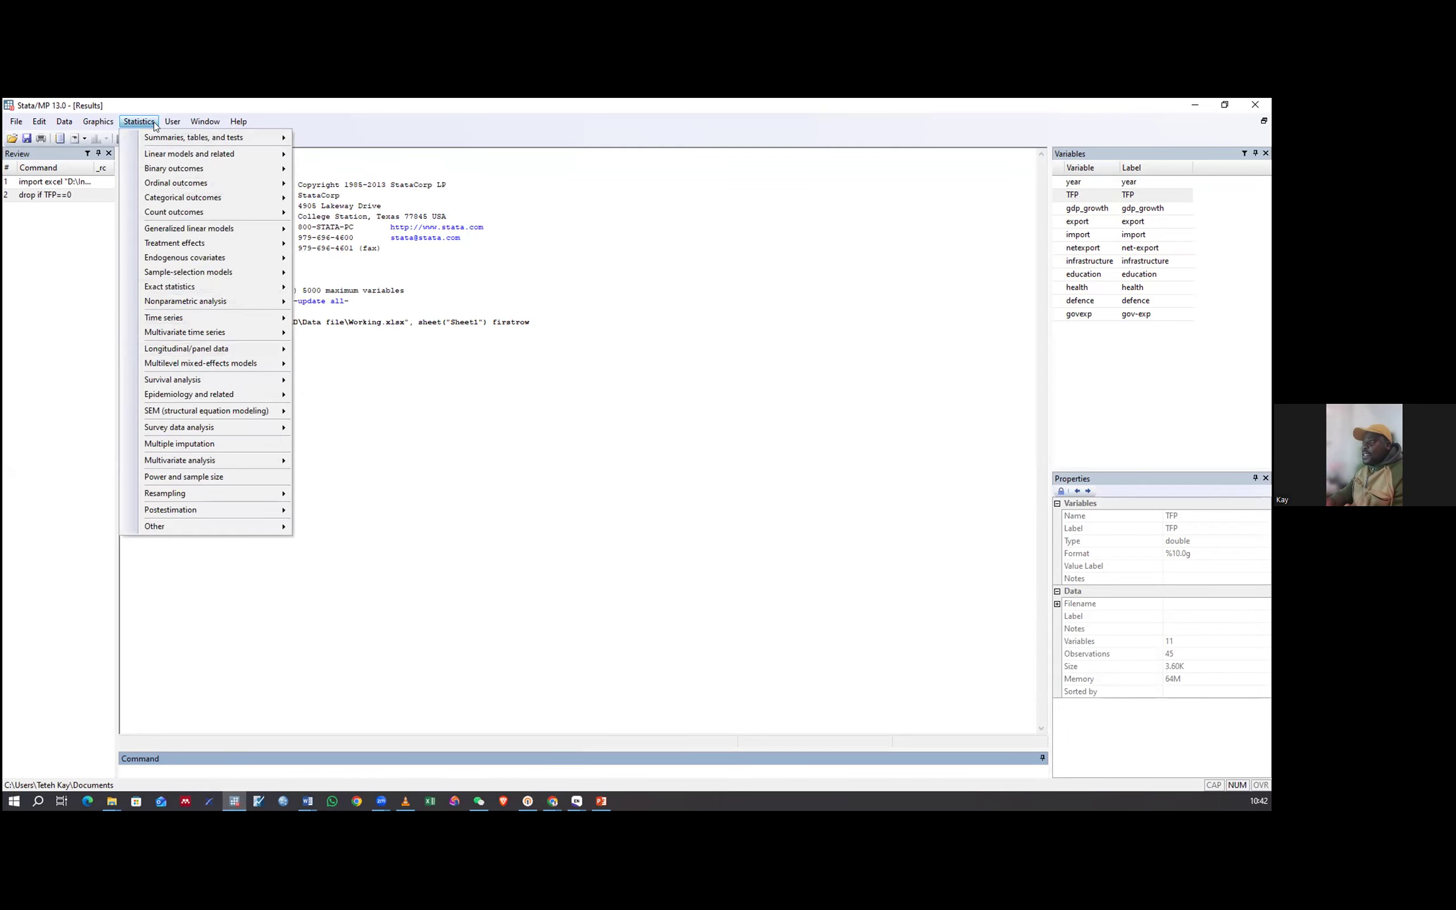
pyautogui.moveTo(215, 137)
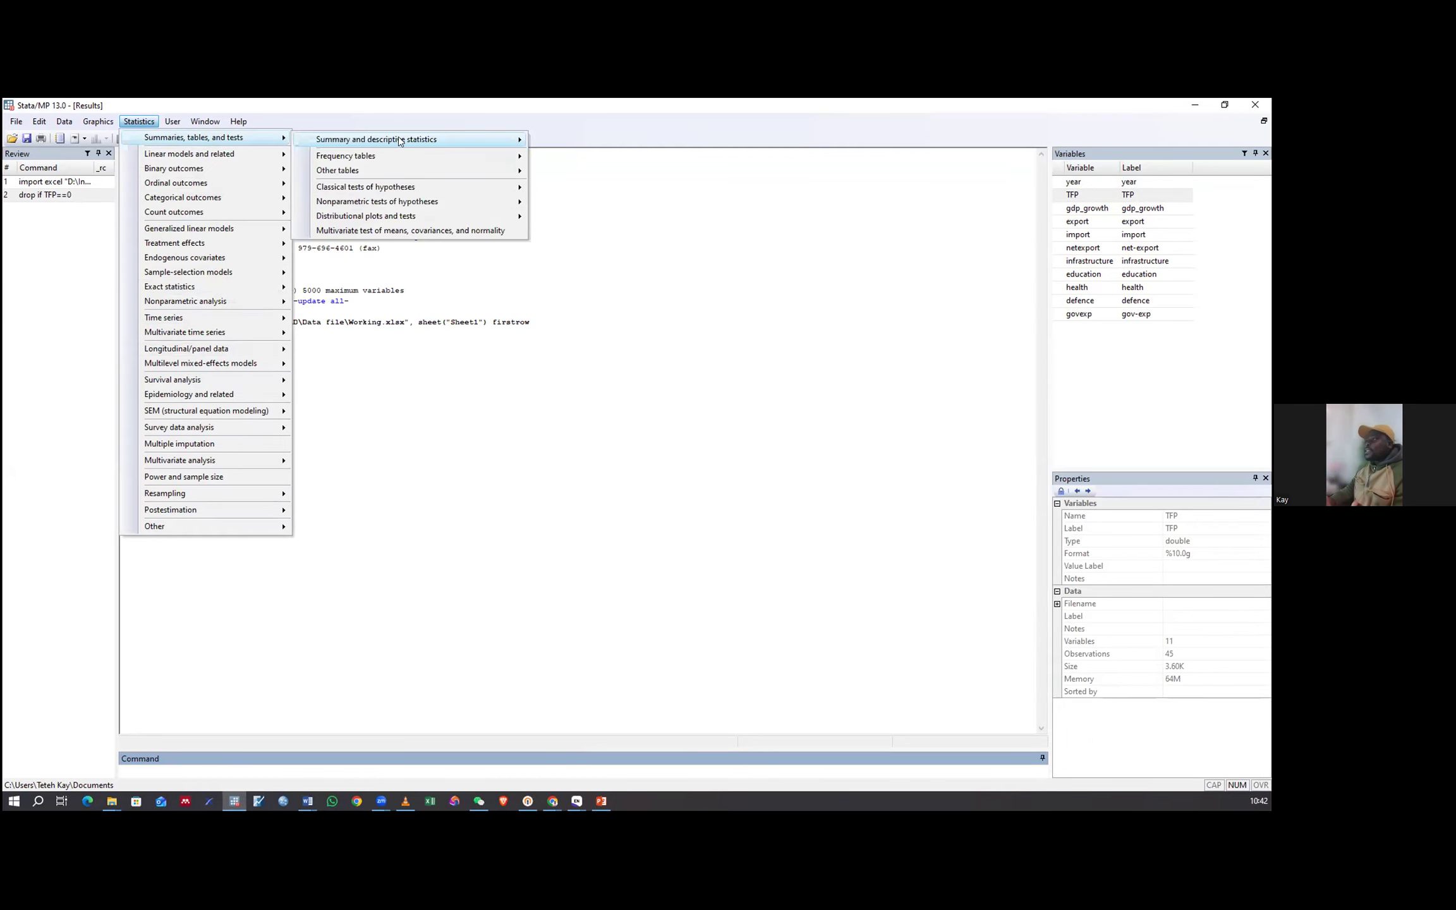
pyautogui.moveTo(398, 138)
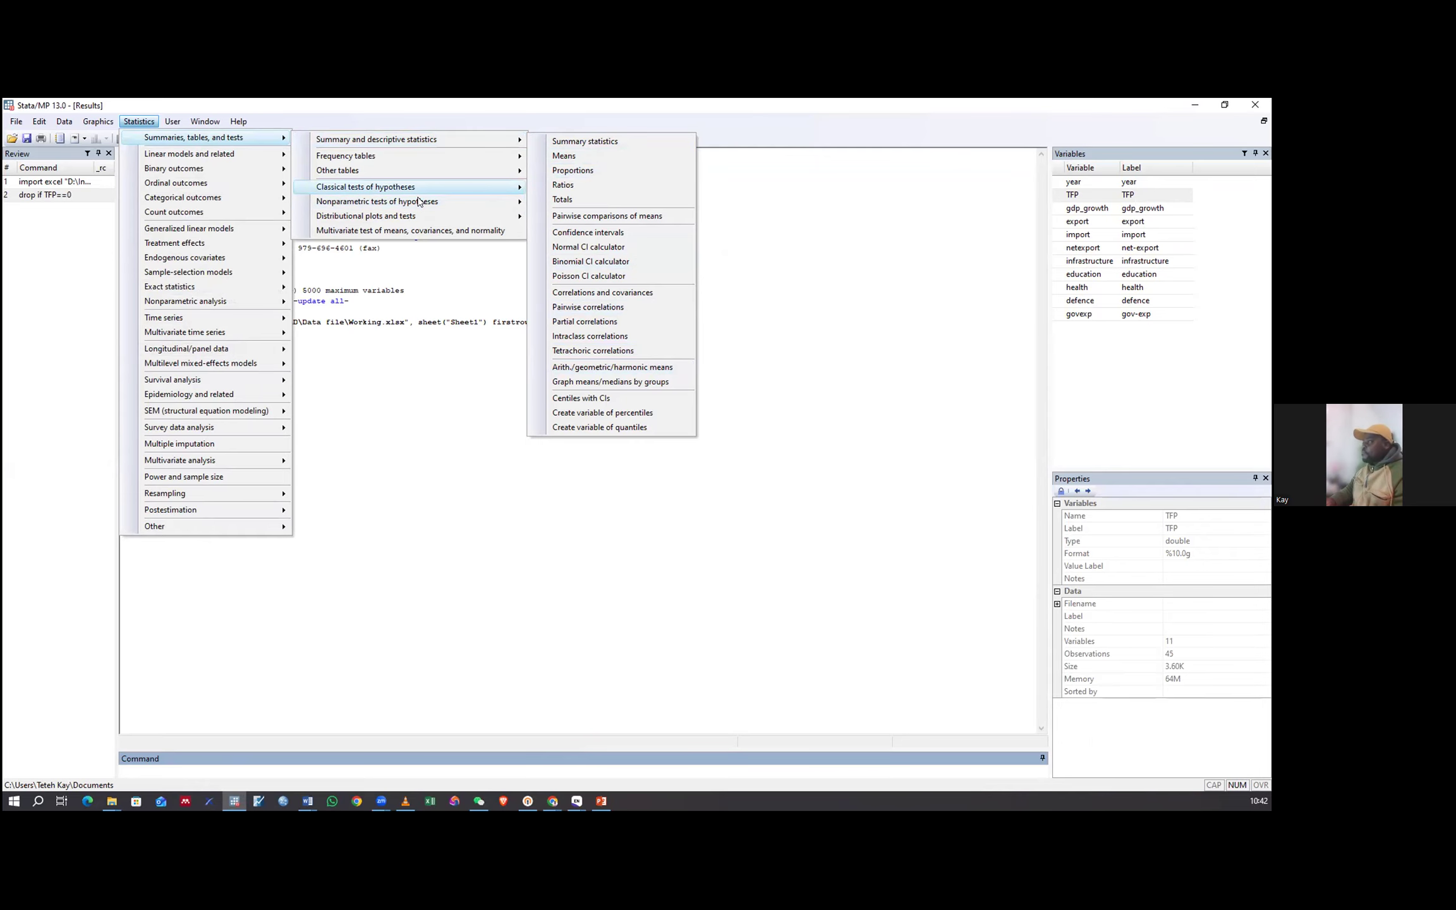
pyautogui.moveTo(409, 206)
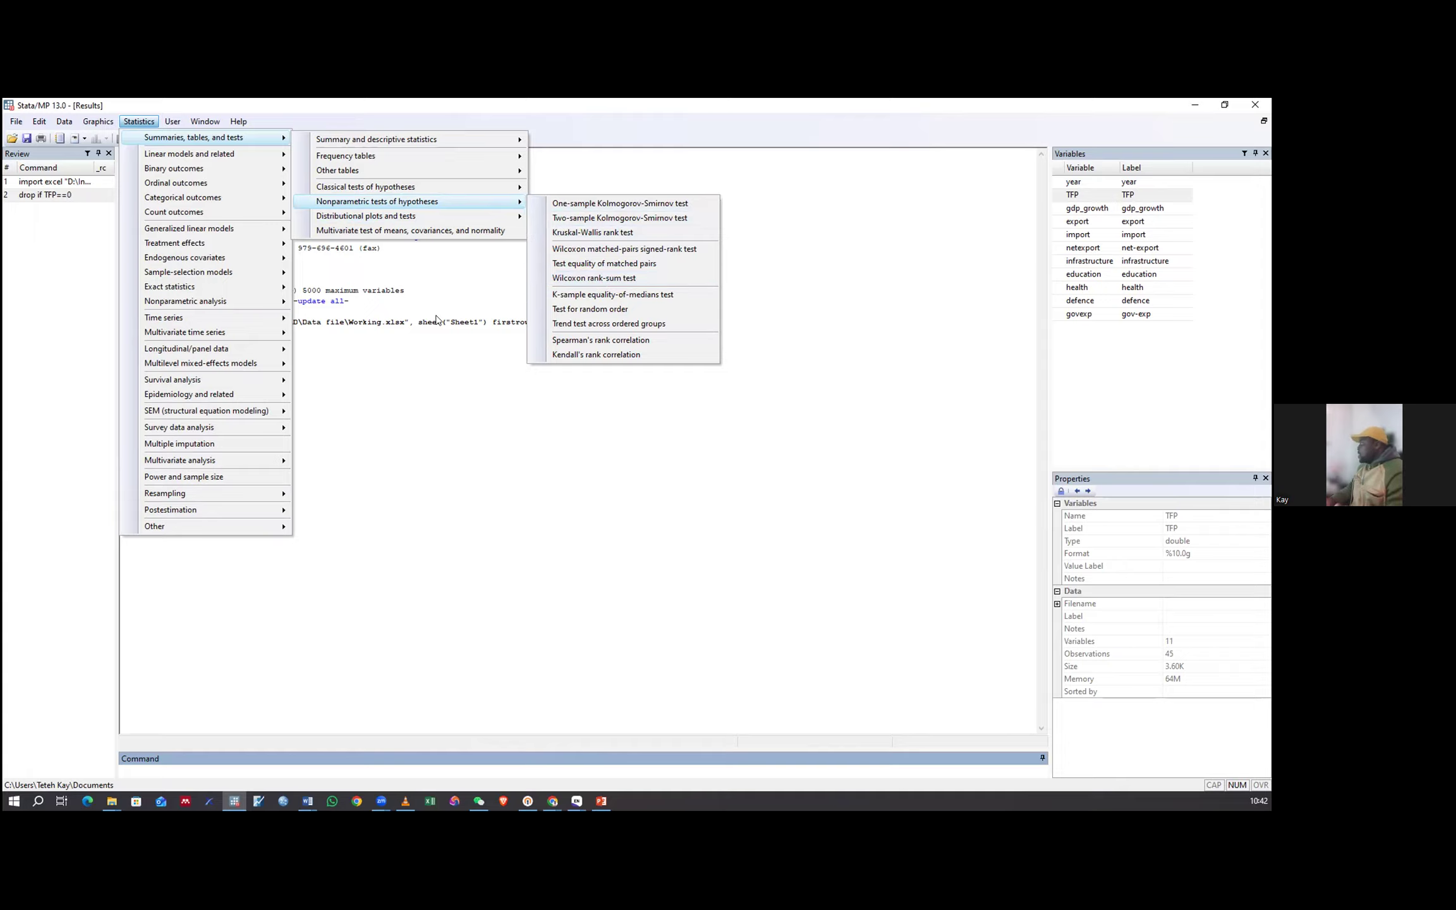
pyautogui.click(389, 468)
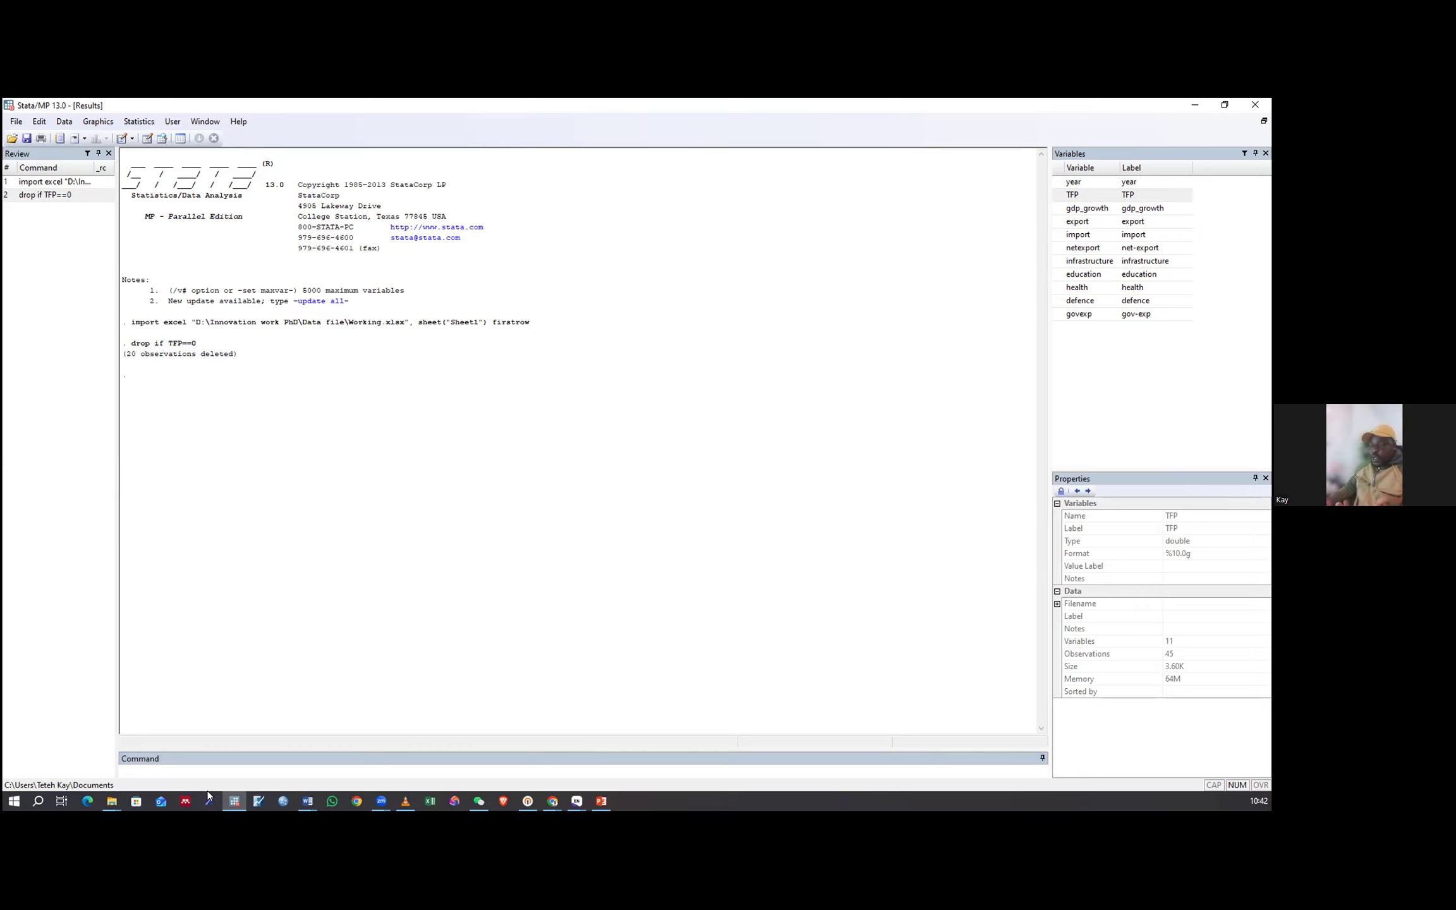
# Try to run a t-test on the TFP and export variables with the command ttest TFP export.
pyautogui.click(184, 767)
pyautogui.write('tt')
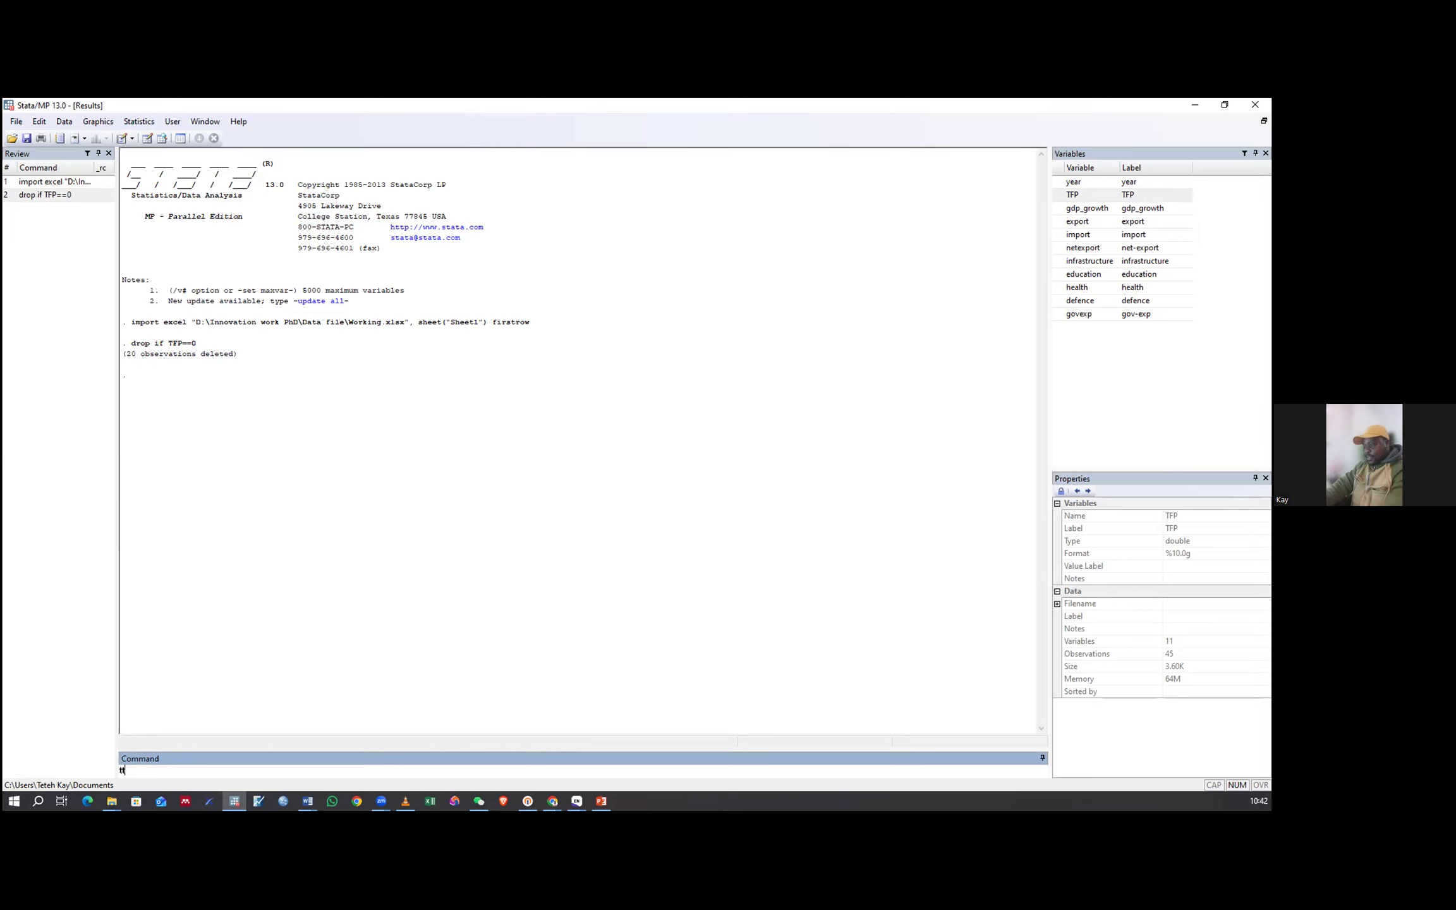
pyautogui.write('est')
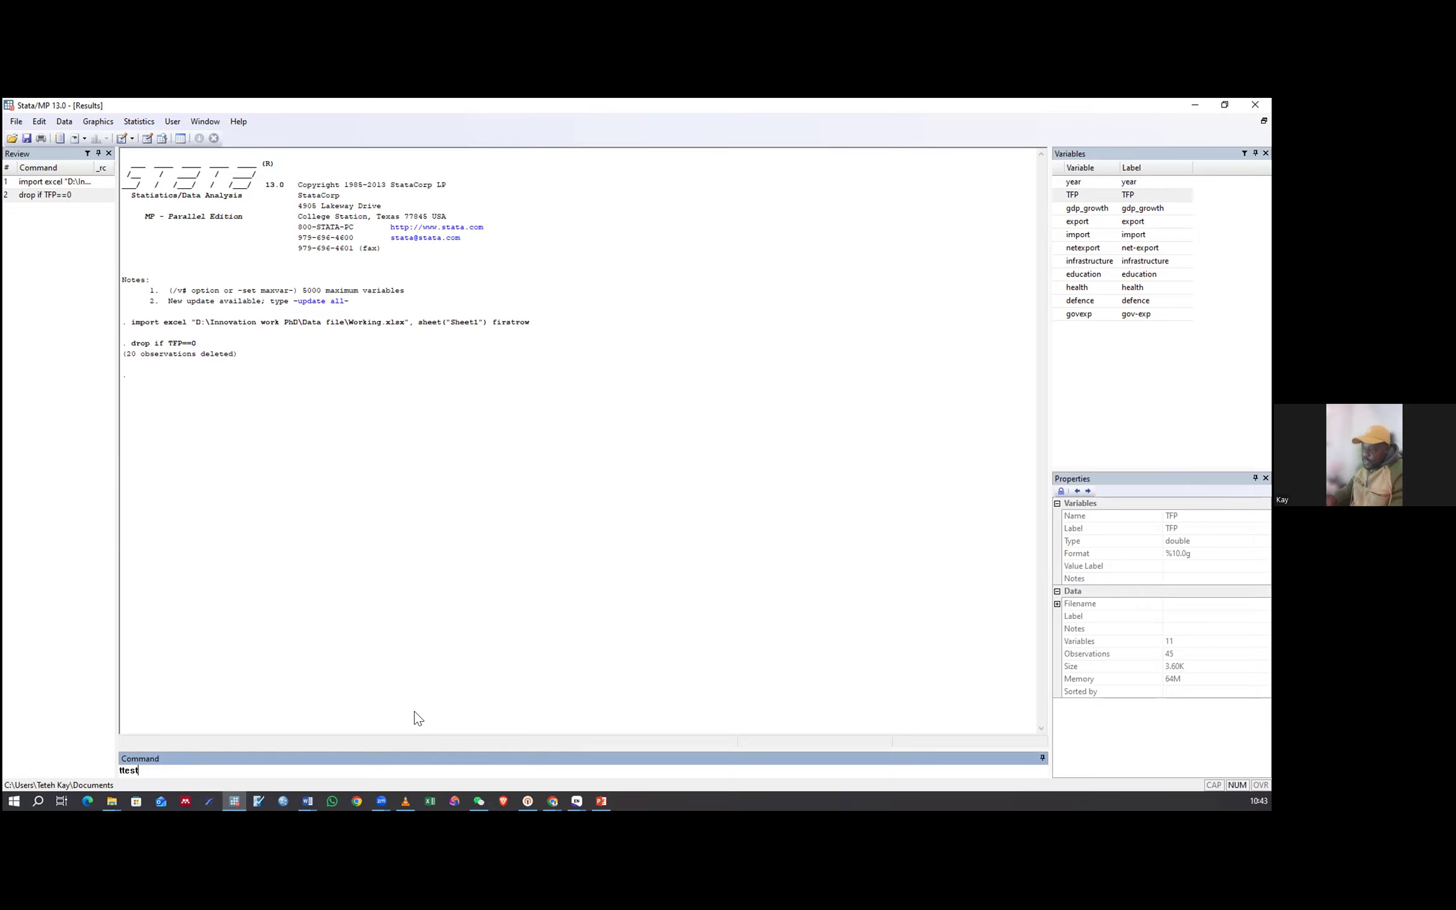
pyautogui.click(1059, 196)
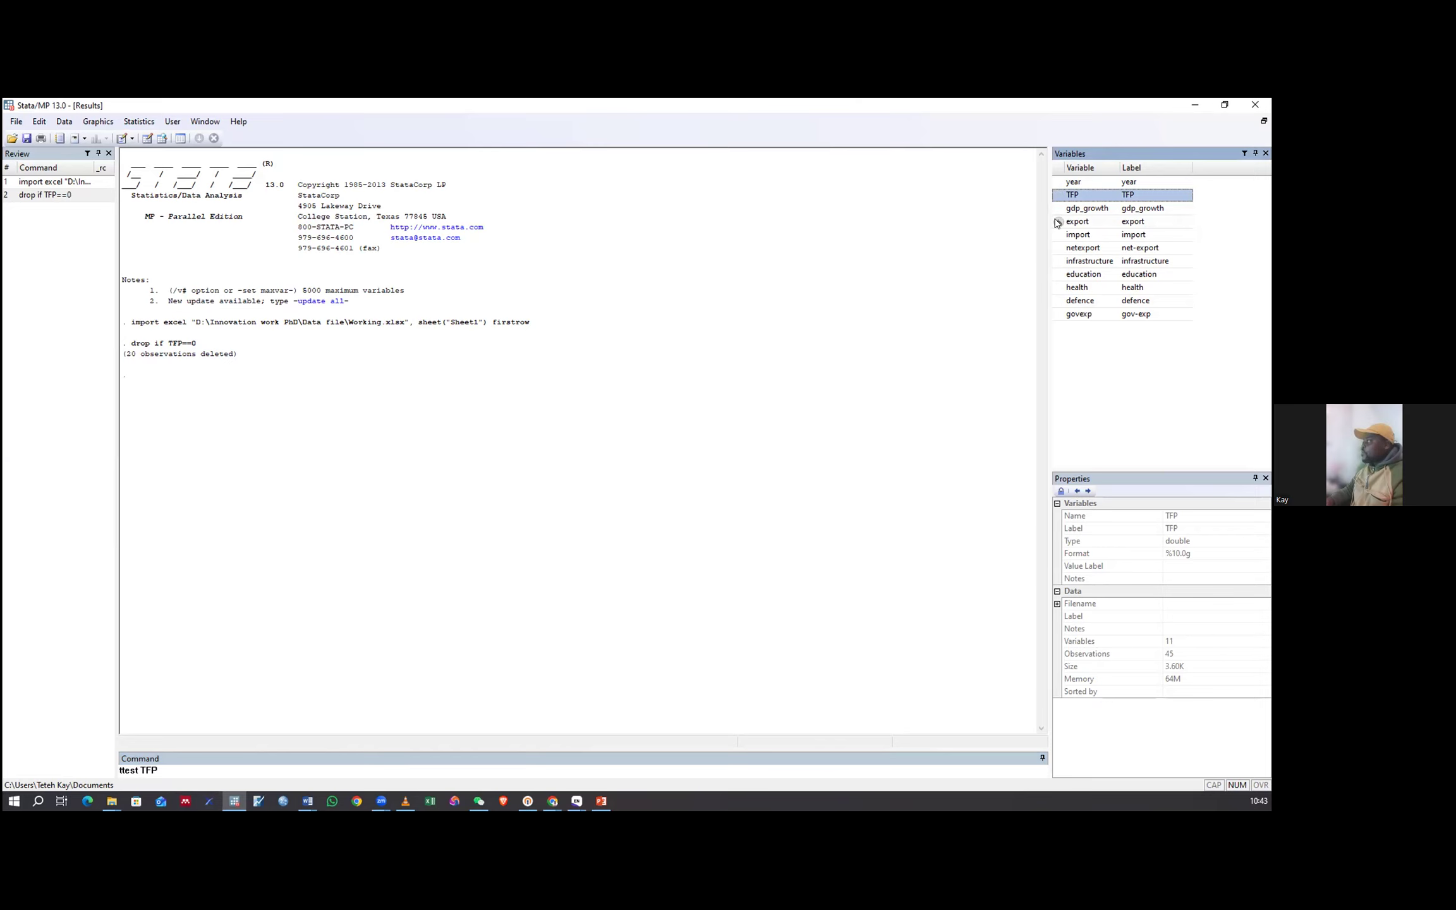
pyautogui.doubleClick(1078, 221)
pyautogui.press('Return')
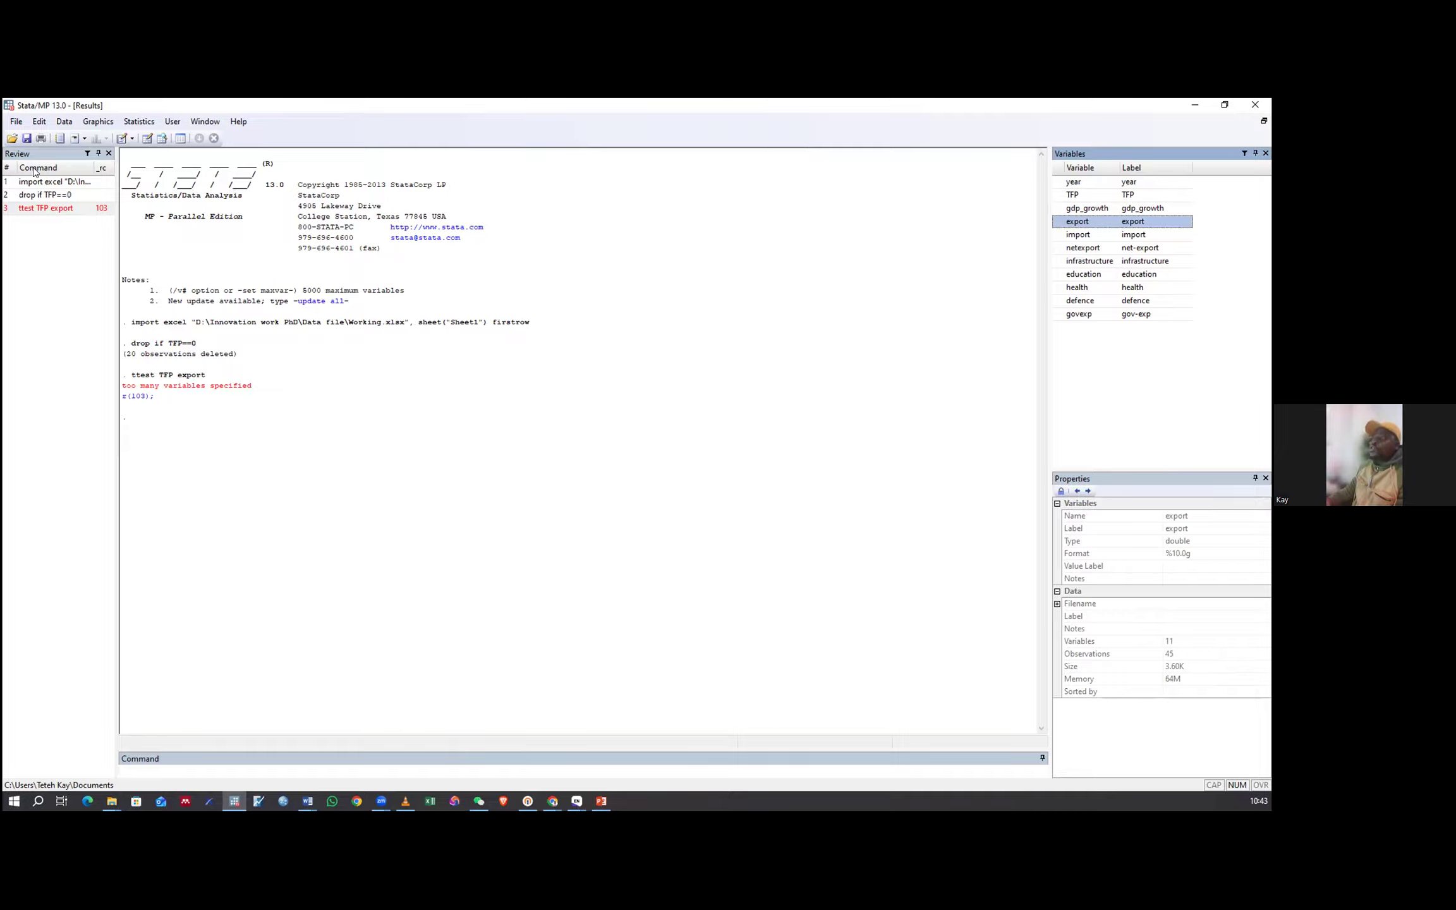
# Run a paired t-test comparing TFP with export by correcting the failed command to ttest TFP ==export.
pyautogui.click(41, 209)
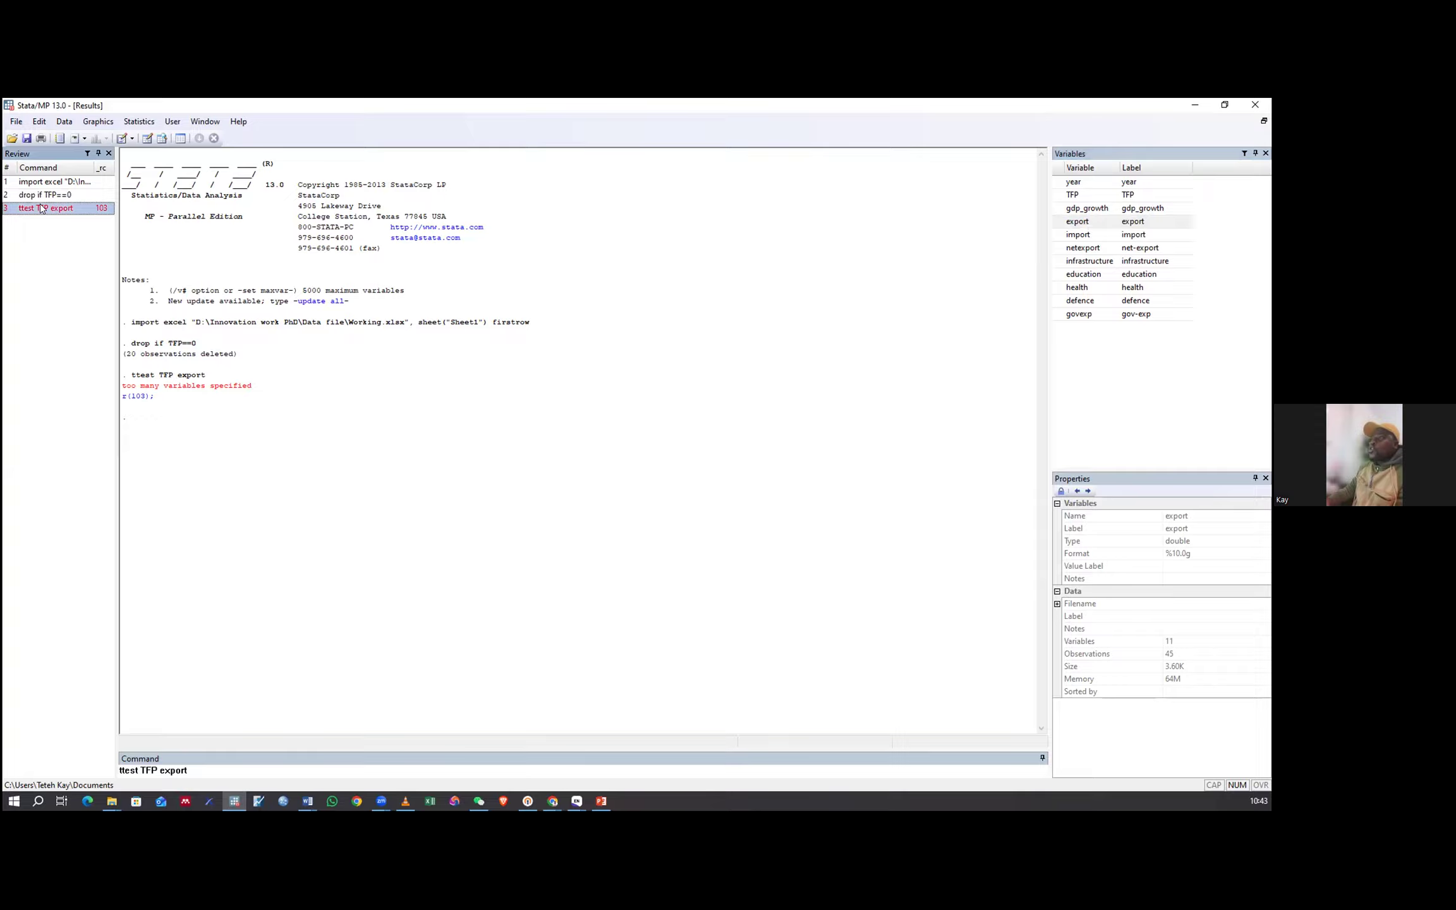
pyautogui.click(160, 771)
pyautogui.write('==')
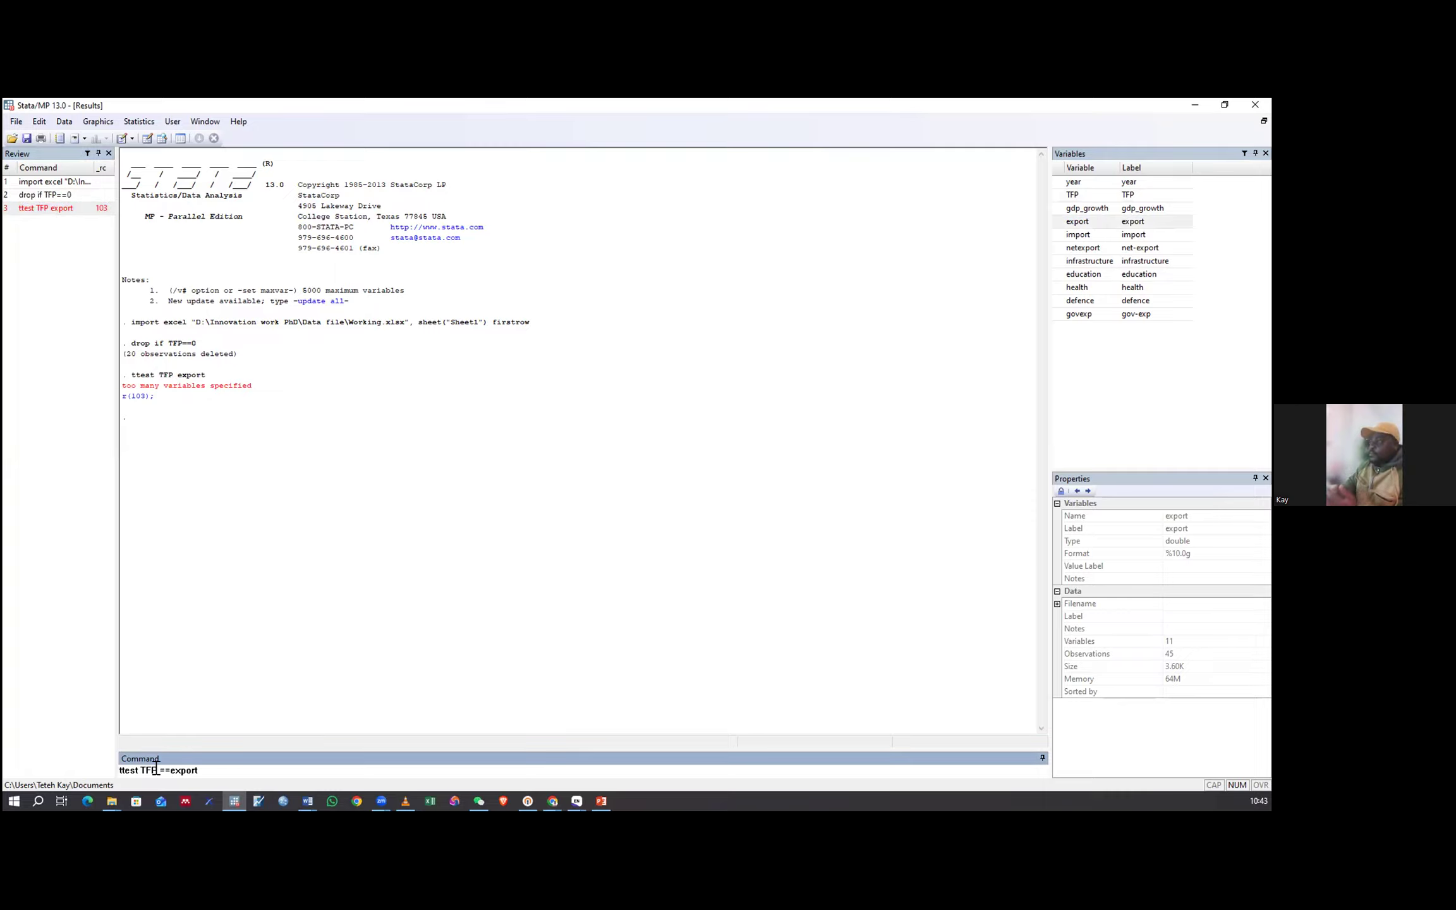
pyautogui.press('Return')
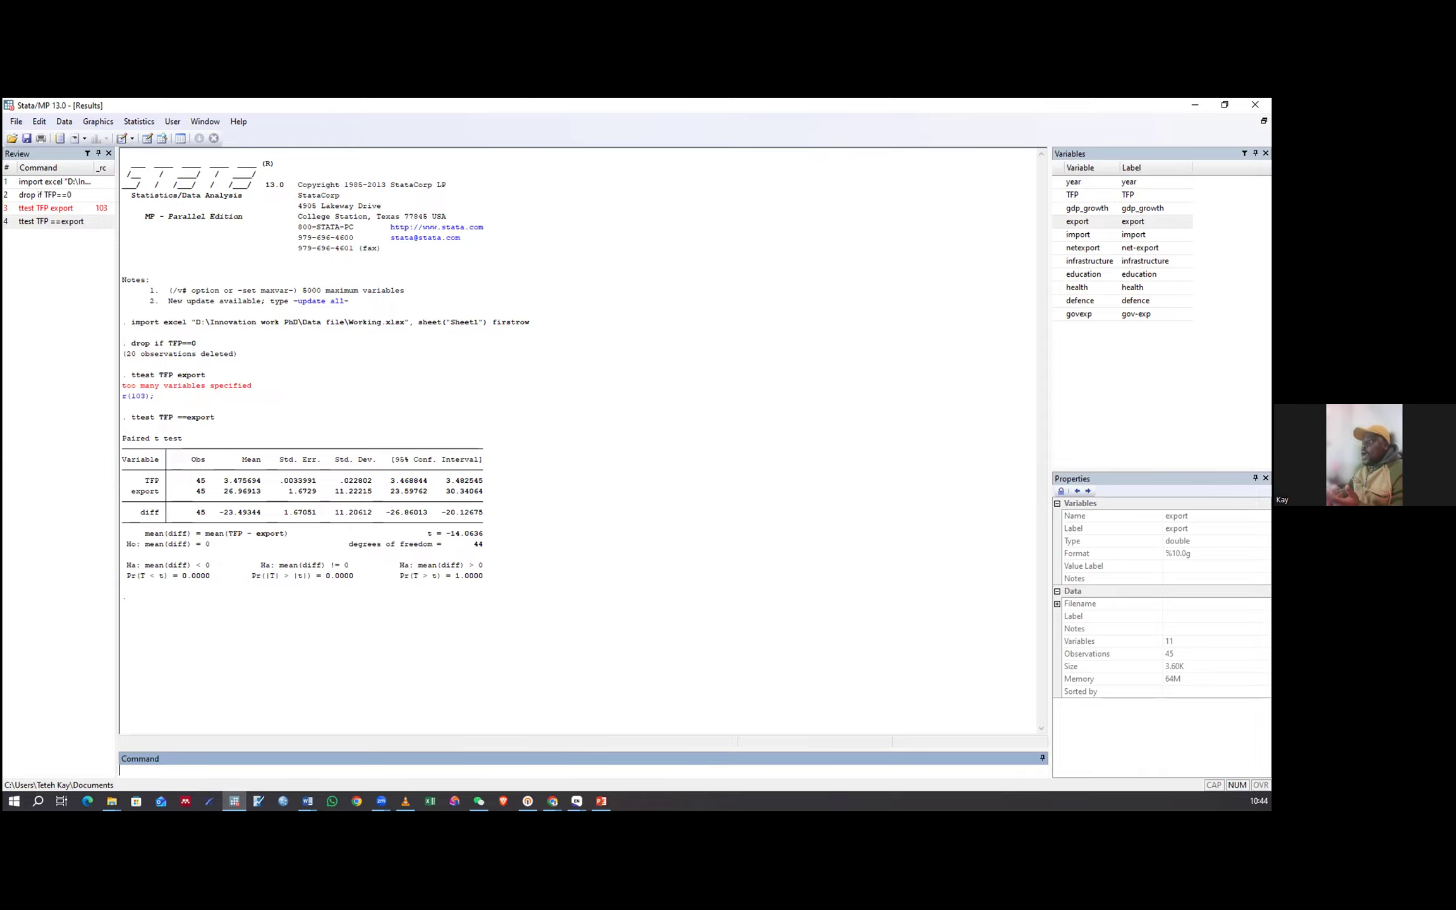
pyautogui.click(145, 120)
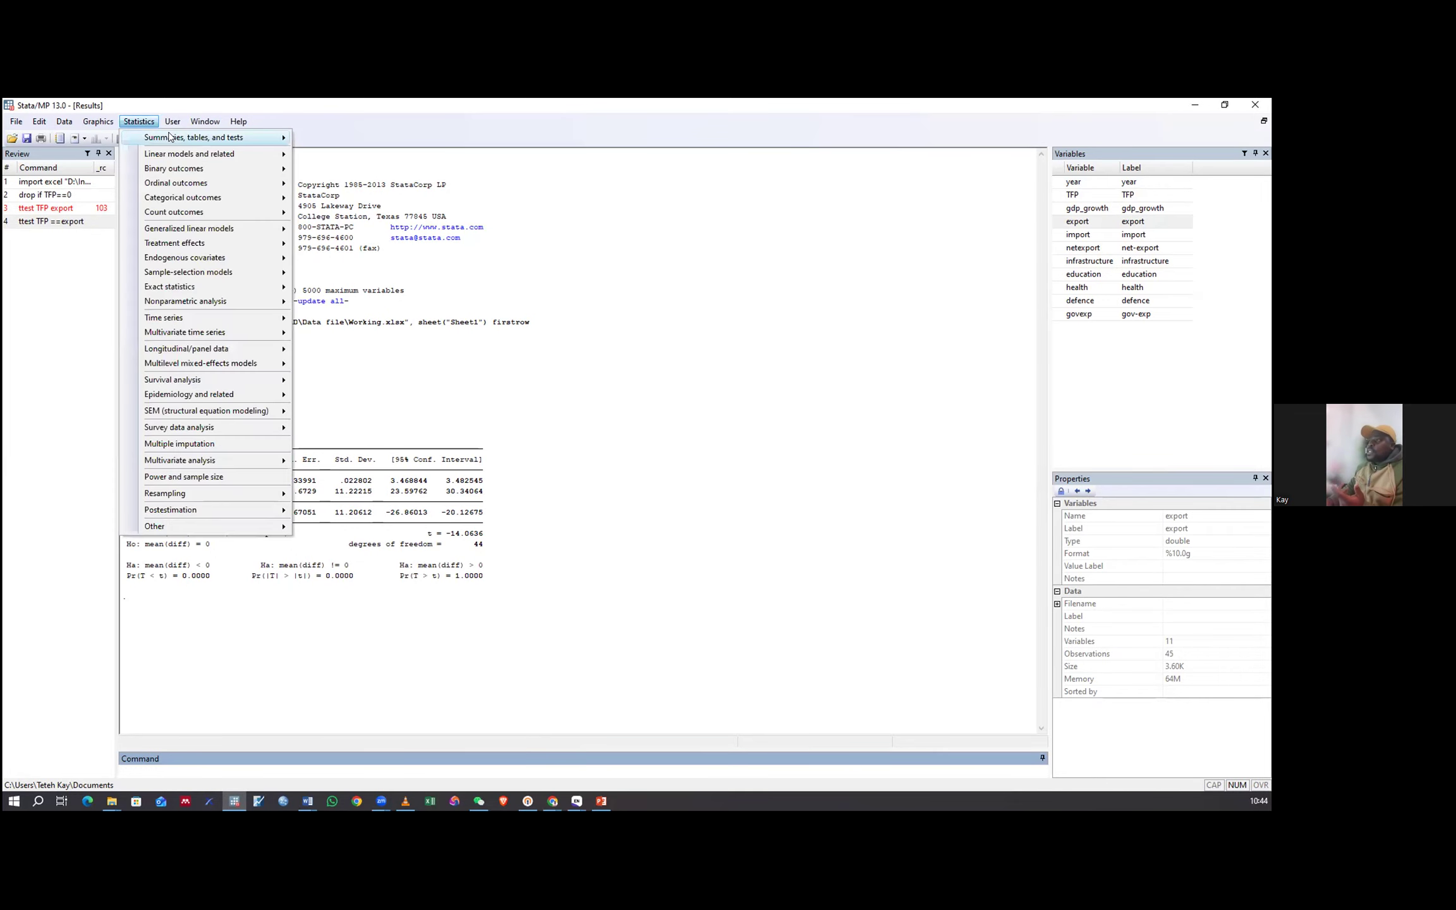
pyautogui.moveTo(170, 137)
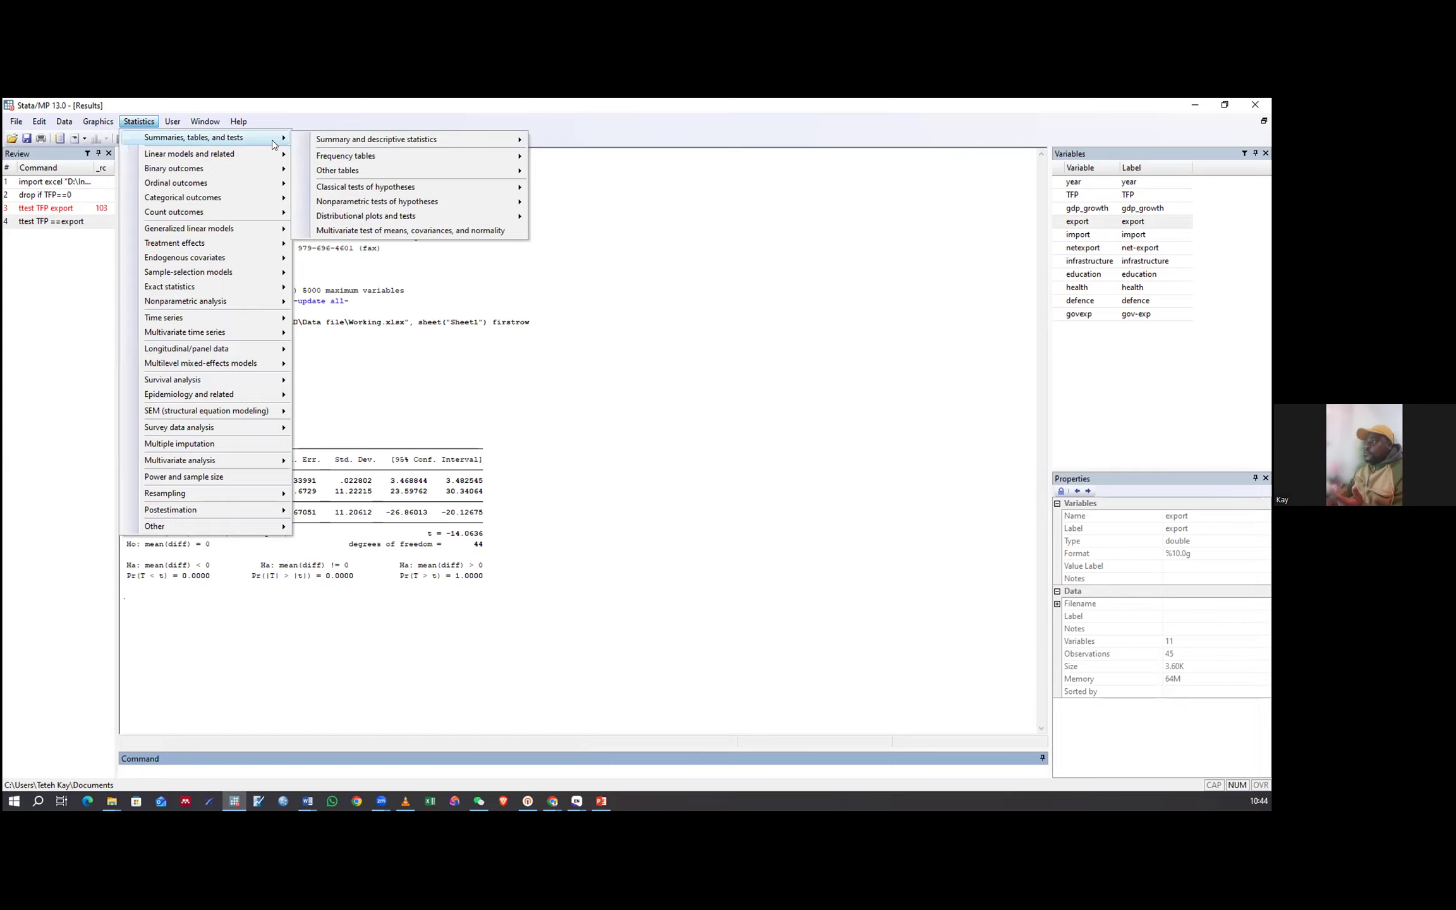
pyautogui.moveTo(471, 137)
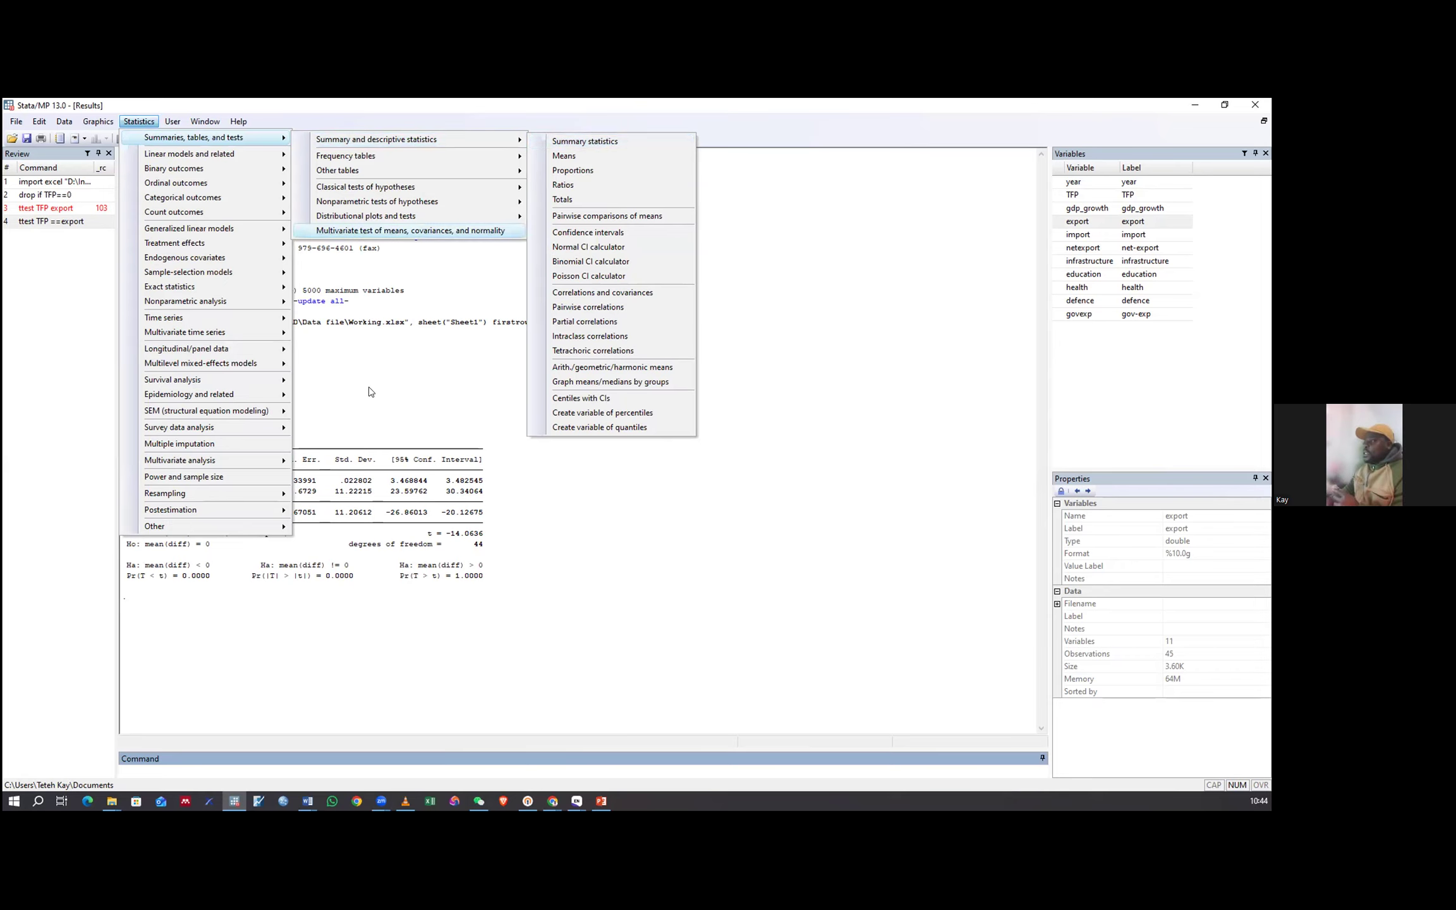
pyautogui.click(675, 517)
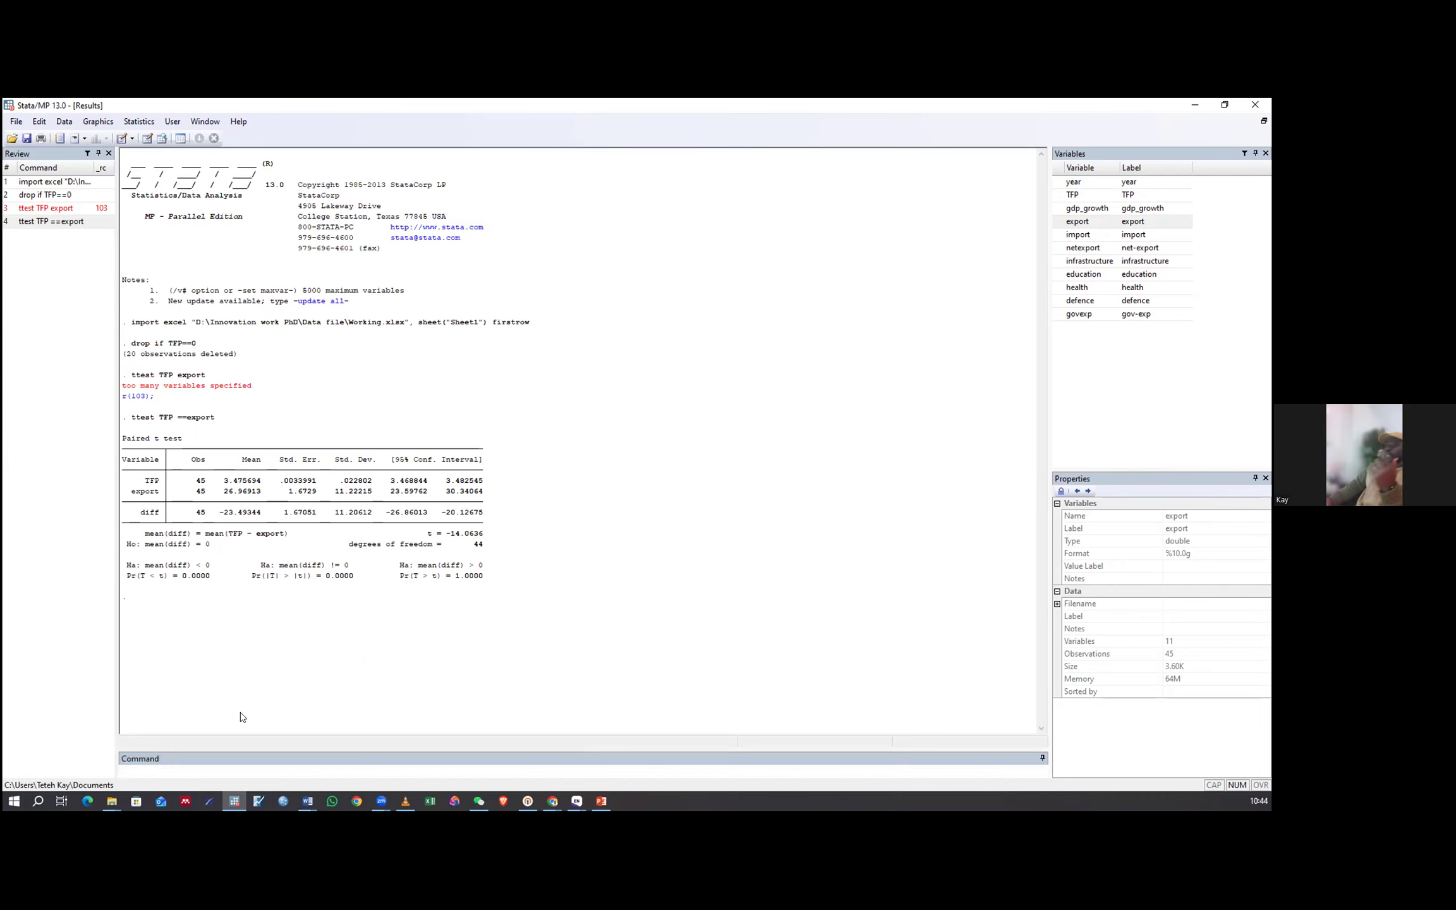
pyautogui.click(134, 773)
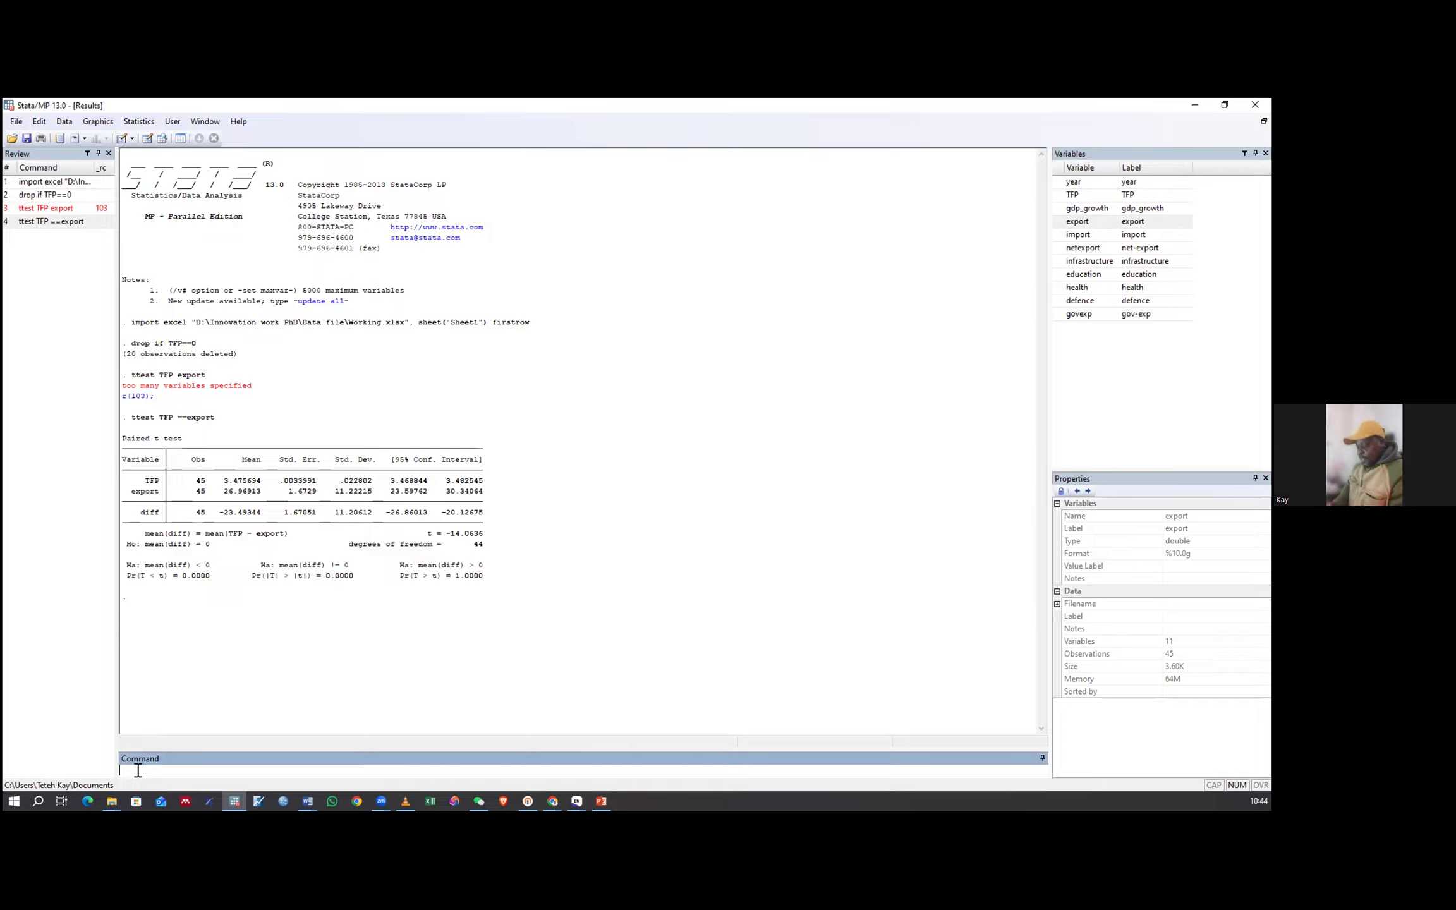
pyautogui.write('ttest')
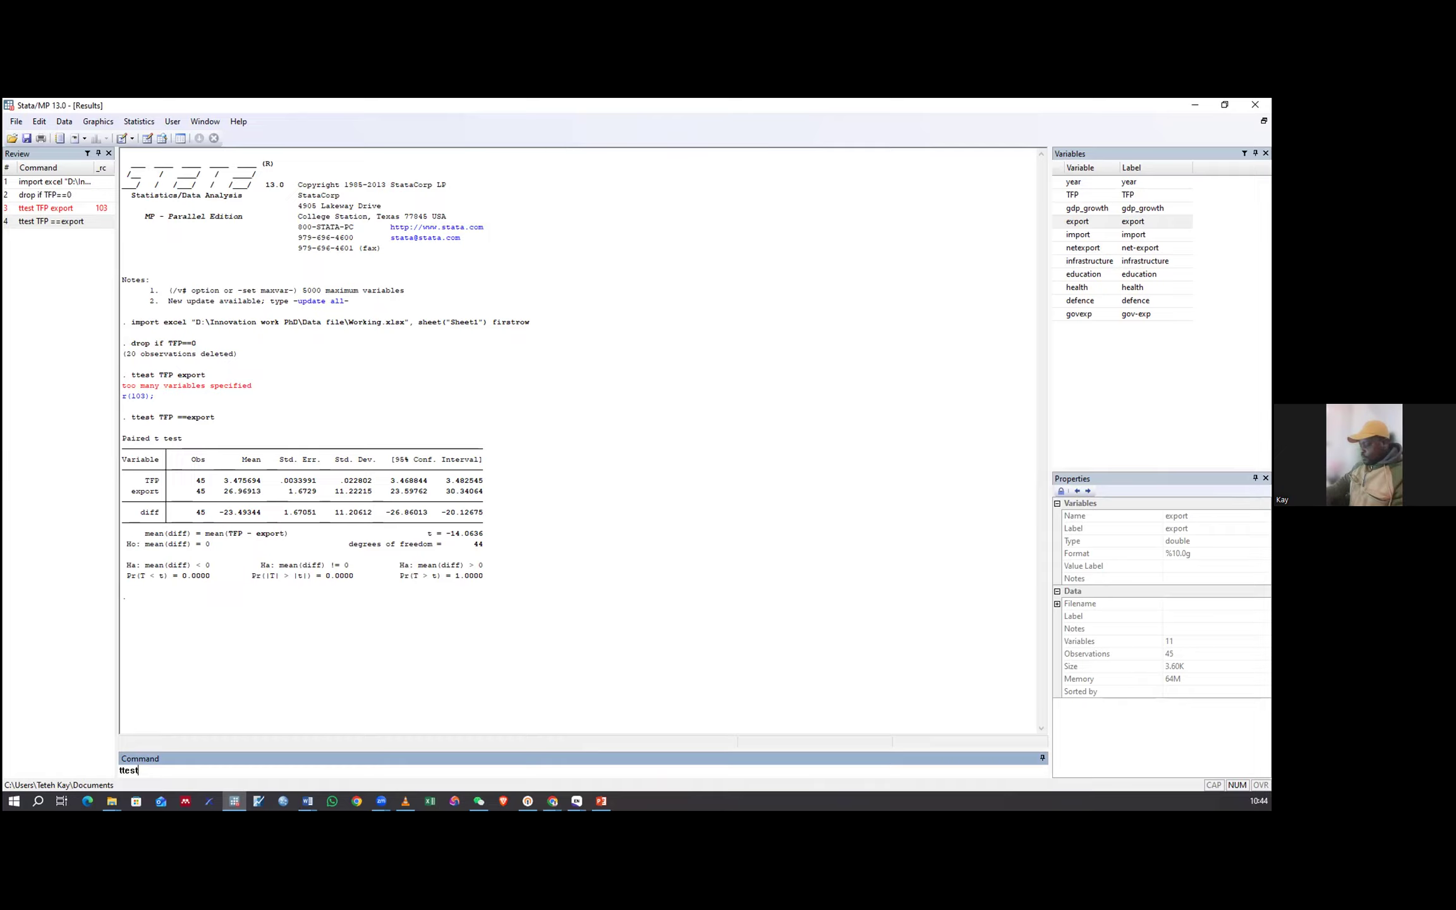
pyautogui.write('==')
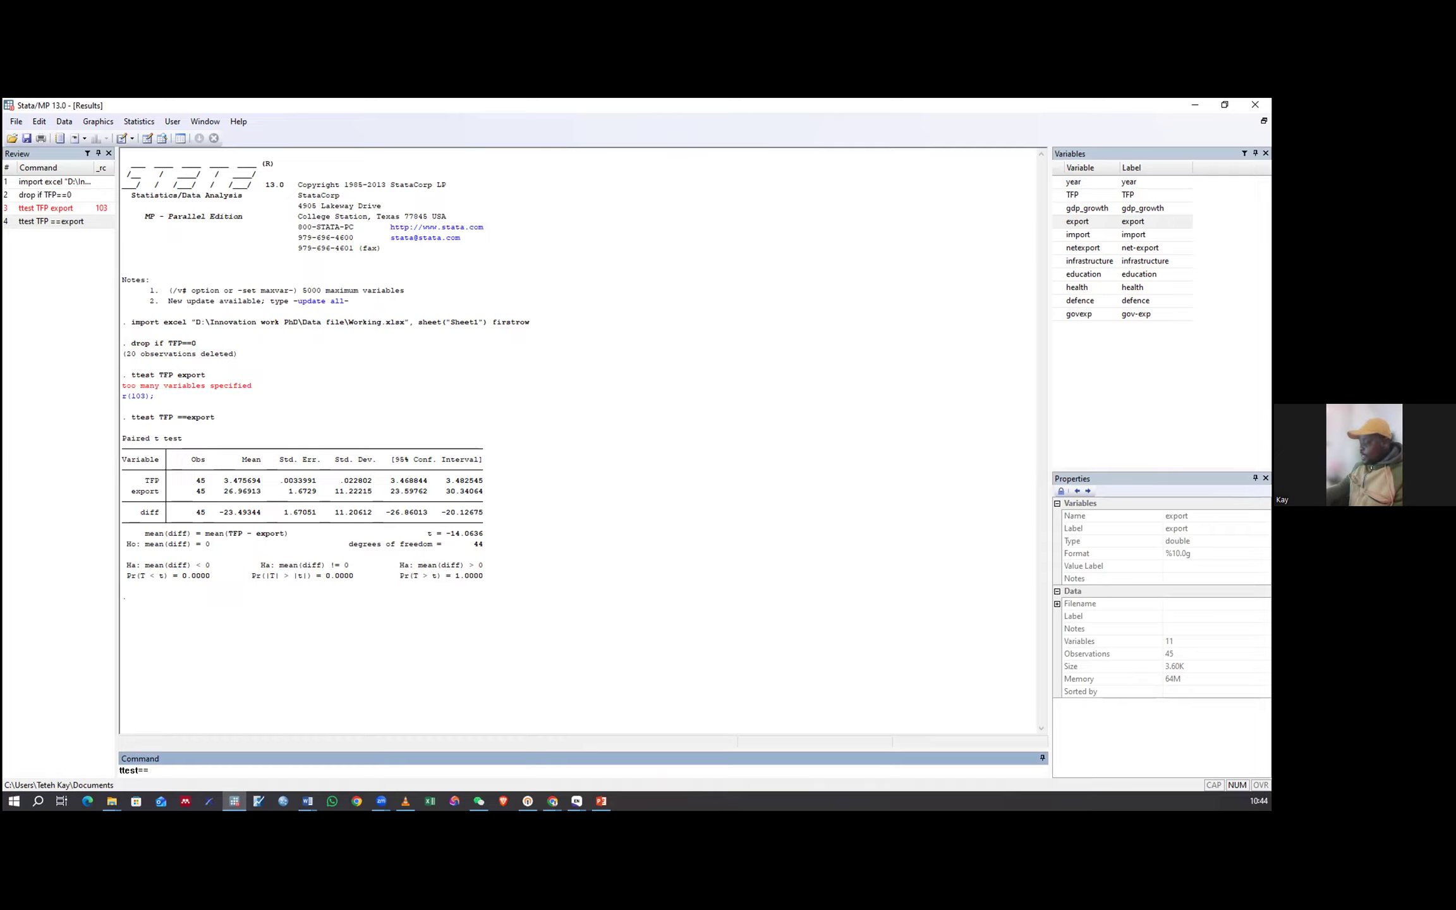
pyautogui.write('0')
pyautogui.press('BackSpace')
pyautogui.press('BackSpace')
pyautogui.press('BackSpace')
pyautogui.press('BackSpace')
pyautogui.press('BackSpace')
pyautogui.press('BackSpace')
pyautogui.press('BackSpace')
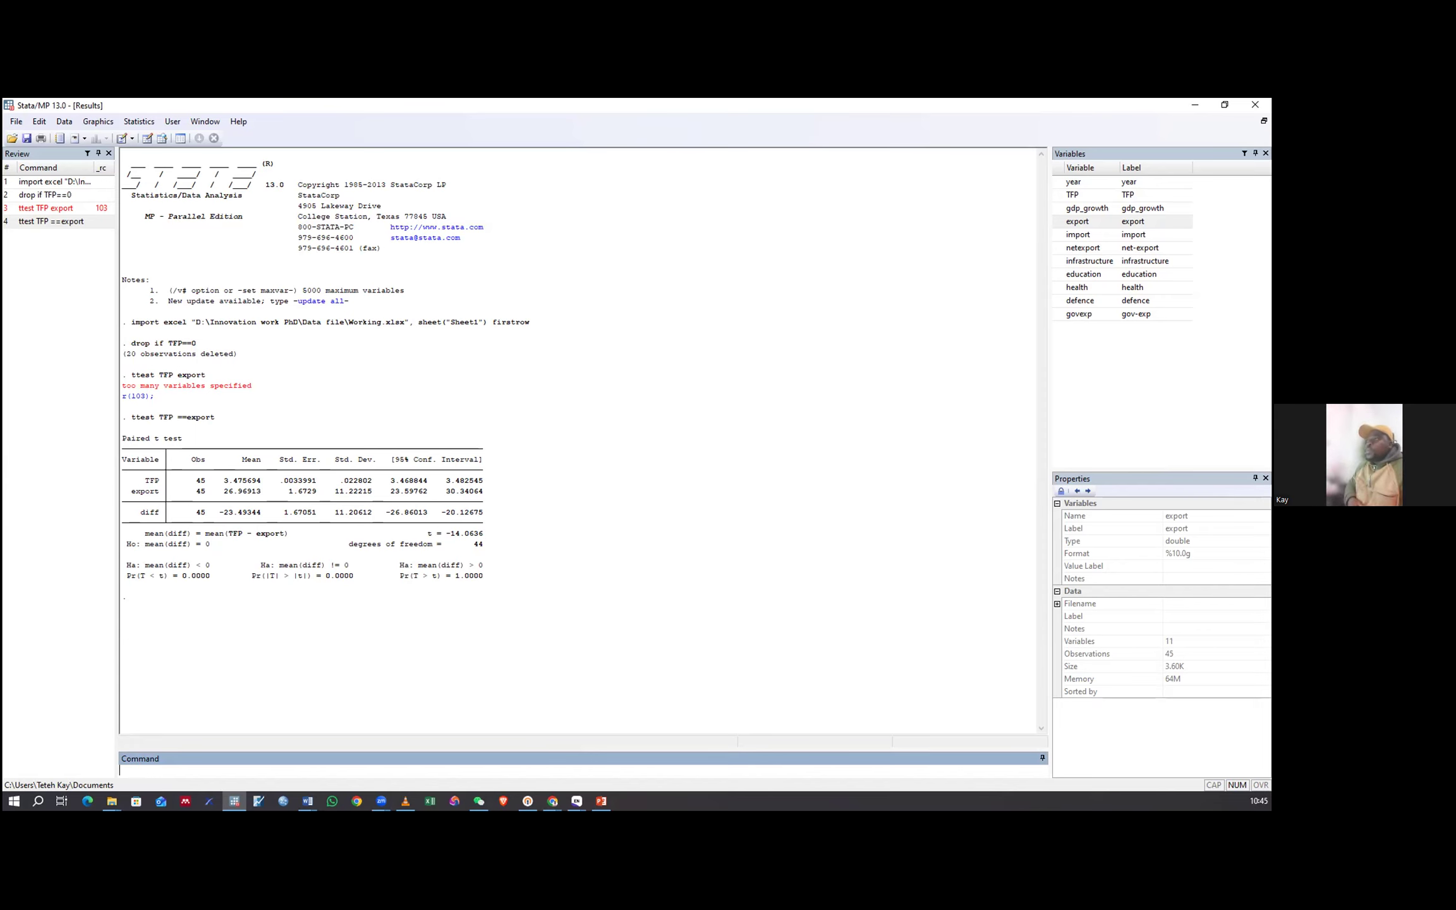
# Try to run a one-sample Kolmogorov-Smirnov test on the TFP variable with the theoretical expression left empty.
pyautogui.click(136, 121)
pyautogui.moveTo(170, 137)
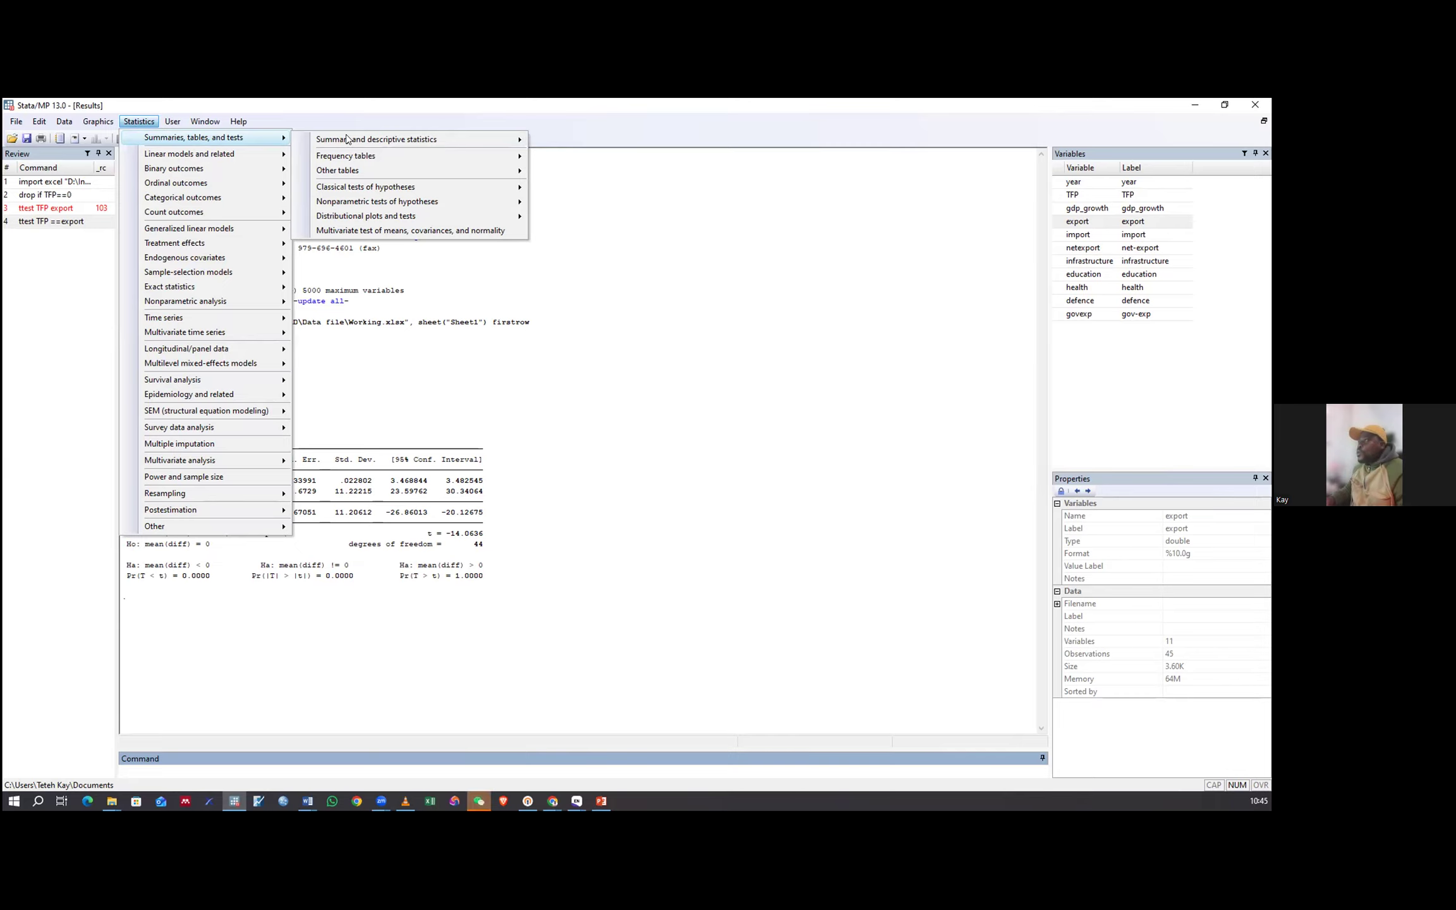
pyautogui.moveTo(381, 144)
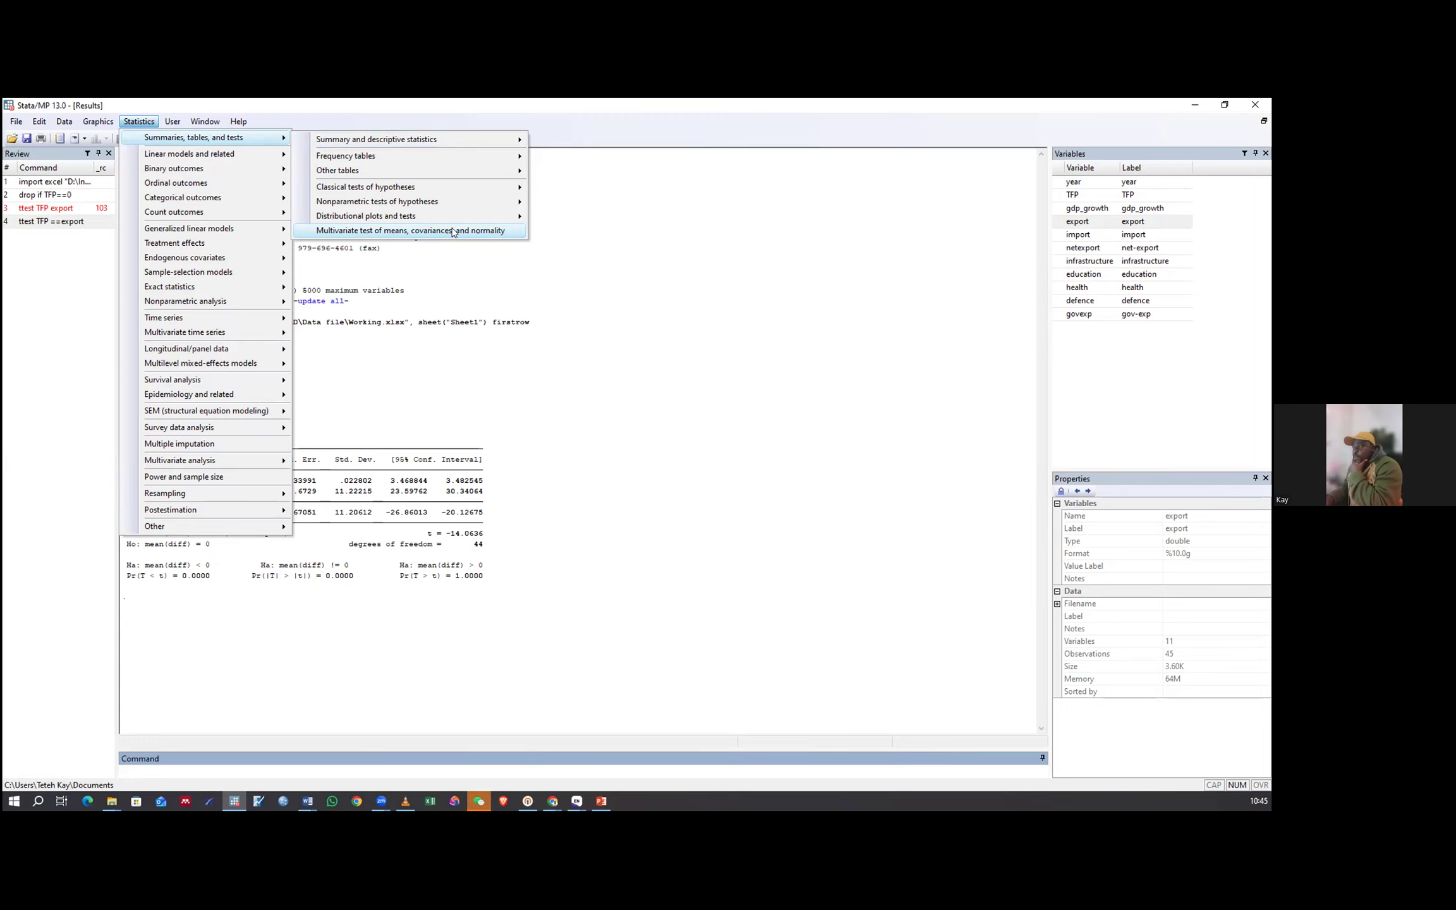
pyautogui.moveTo(390, 219)
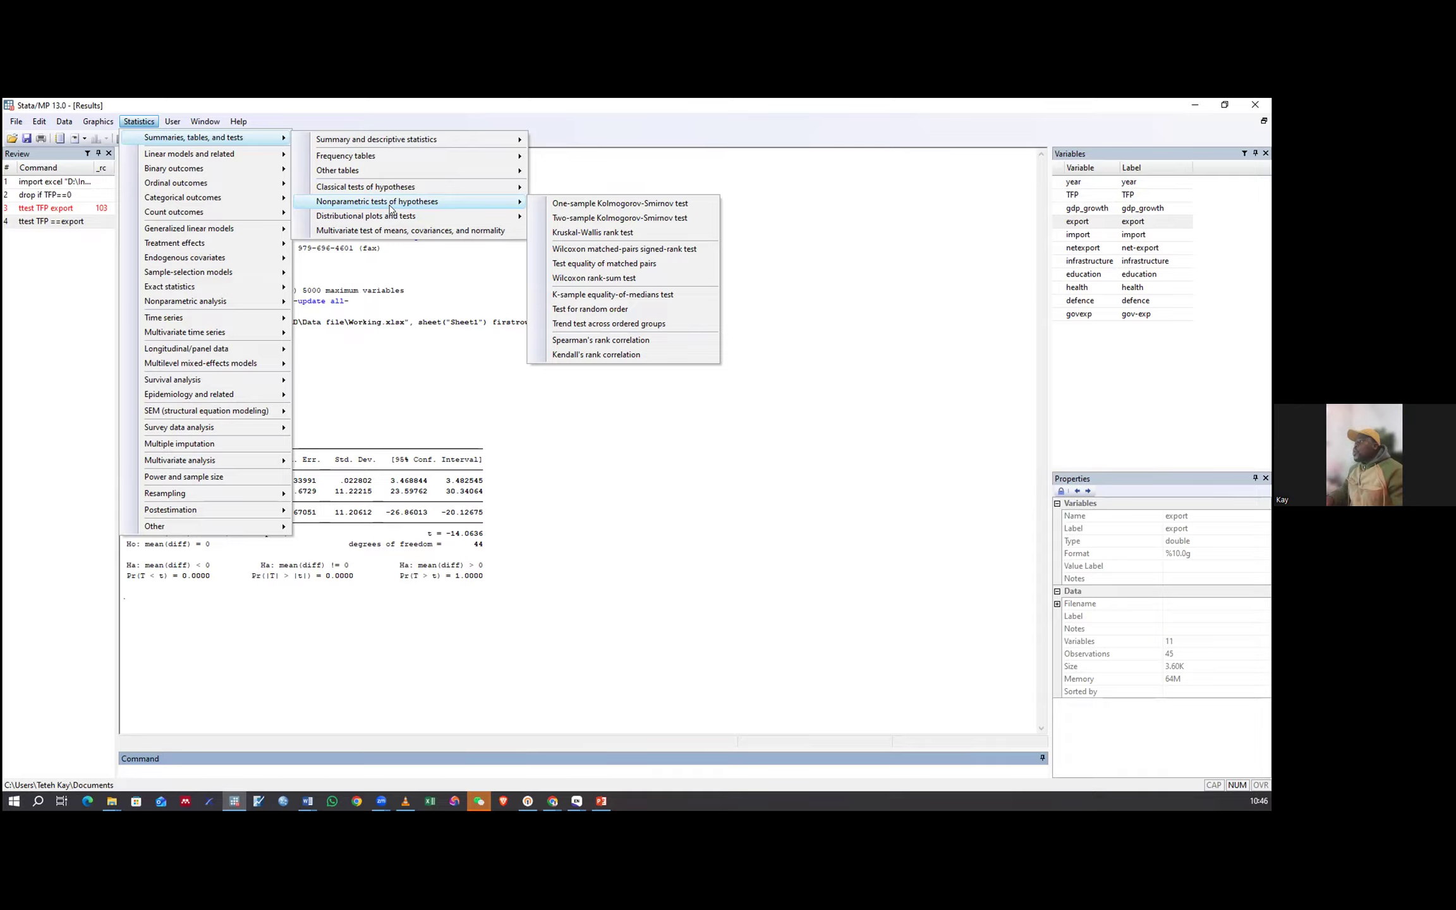
pyautogui.click(592, 205)
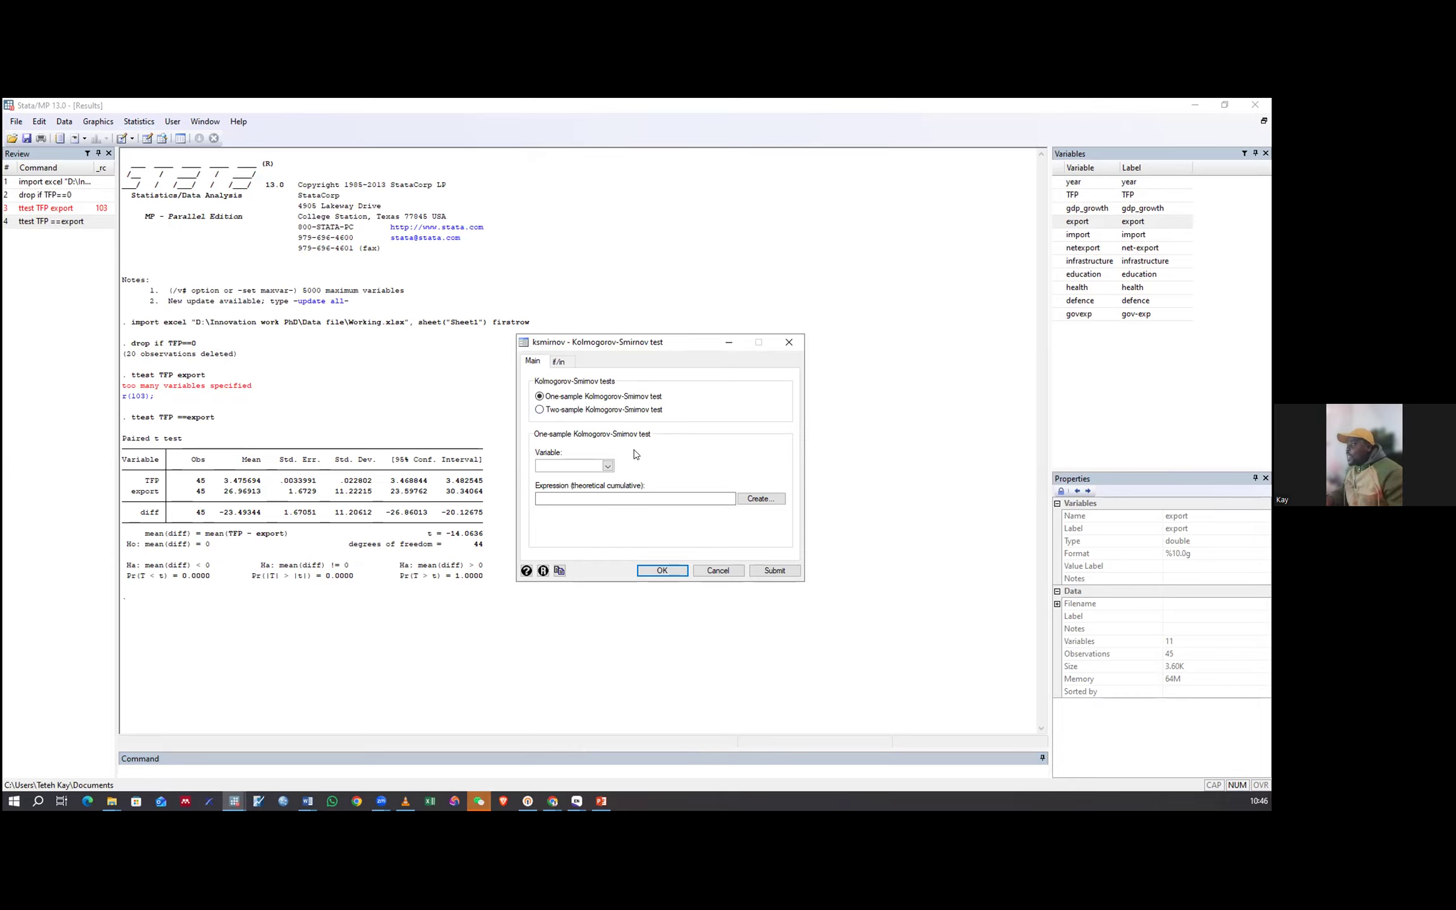
pyautogui.click(607, 466)
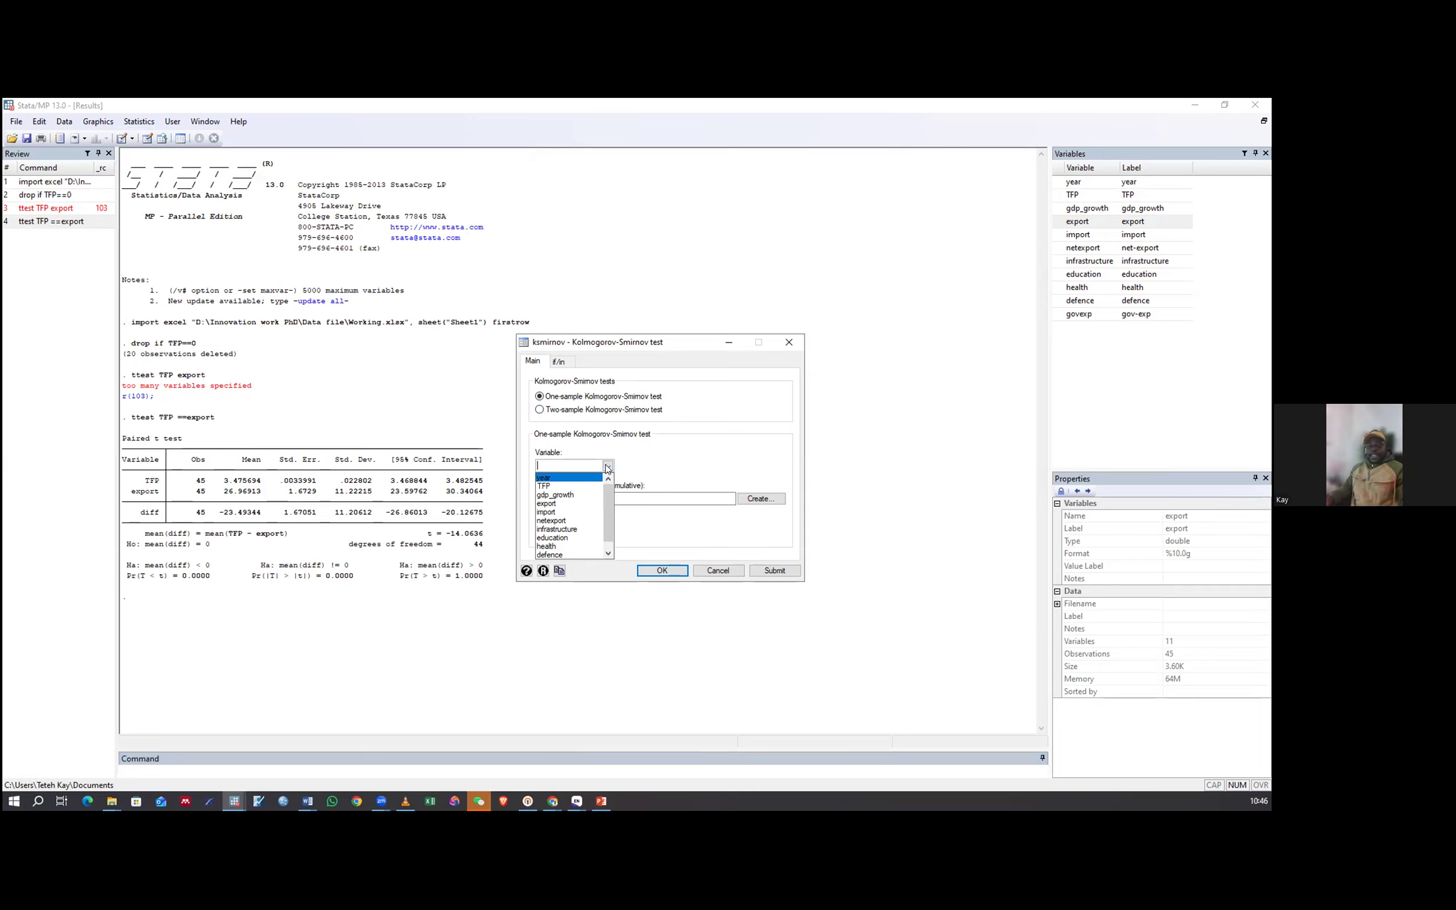
pyautogui.click(544, 486)
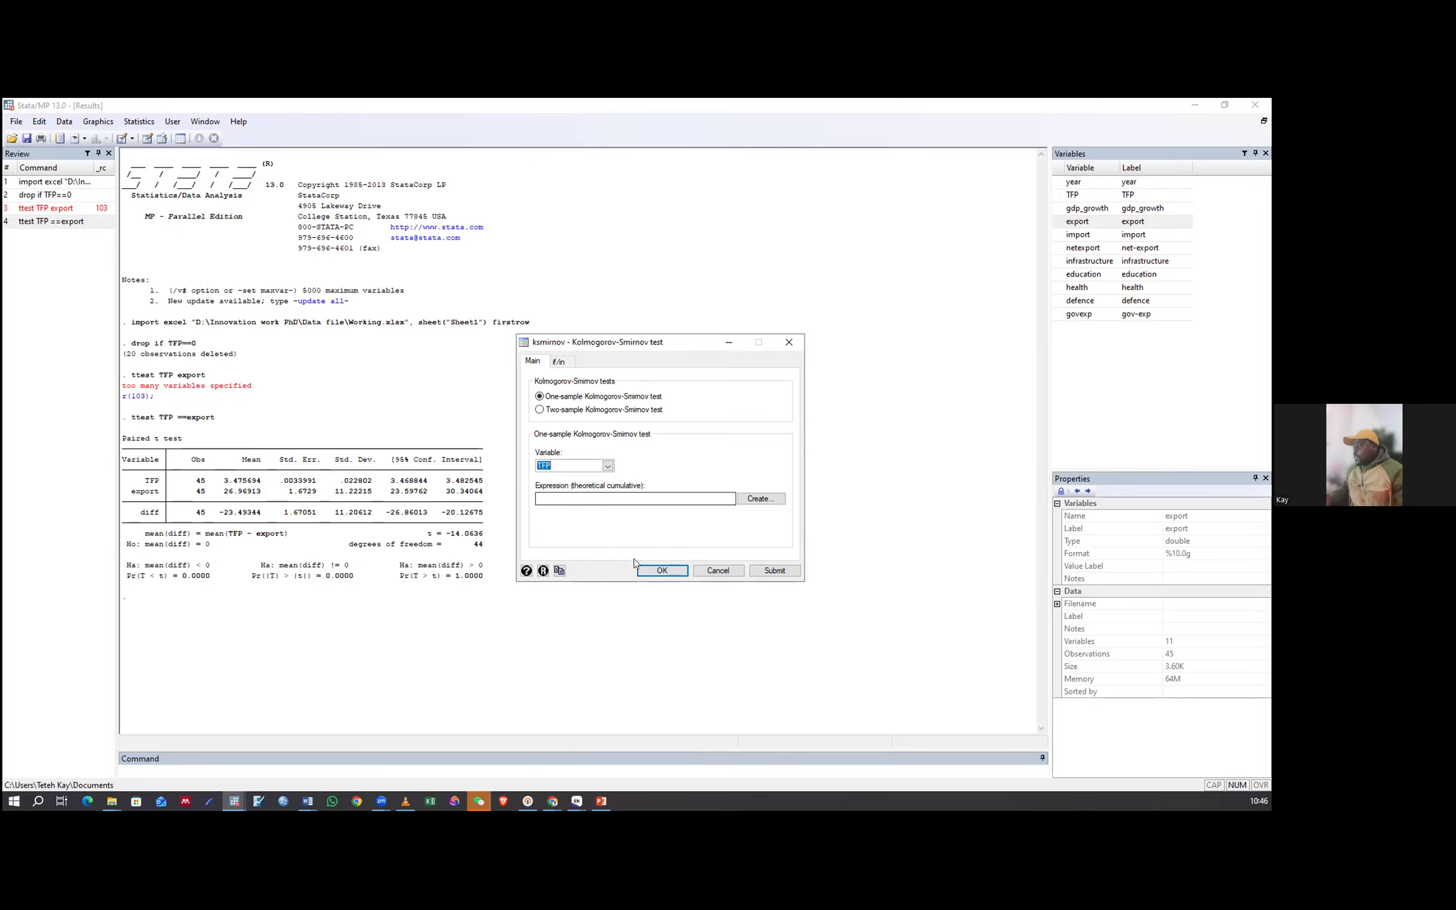
pyautogui.click(662, 572)
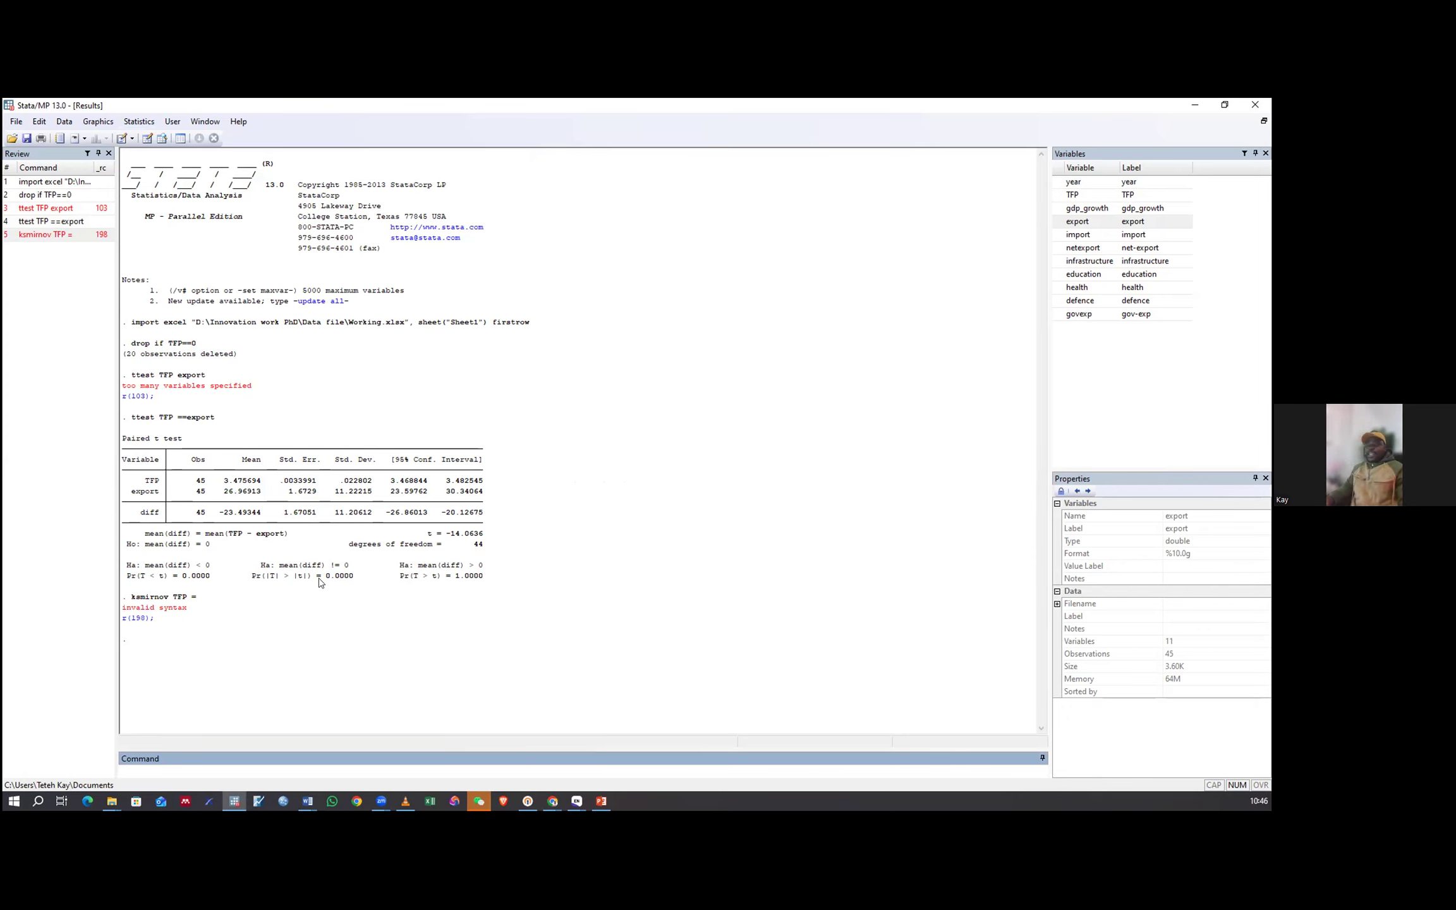
# Look up the explanation of return code r(198), then return to the Results window.
pyautogui.click(142, 616)
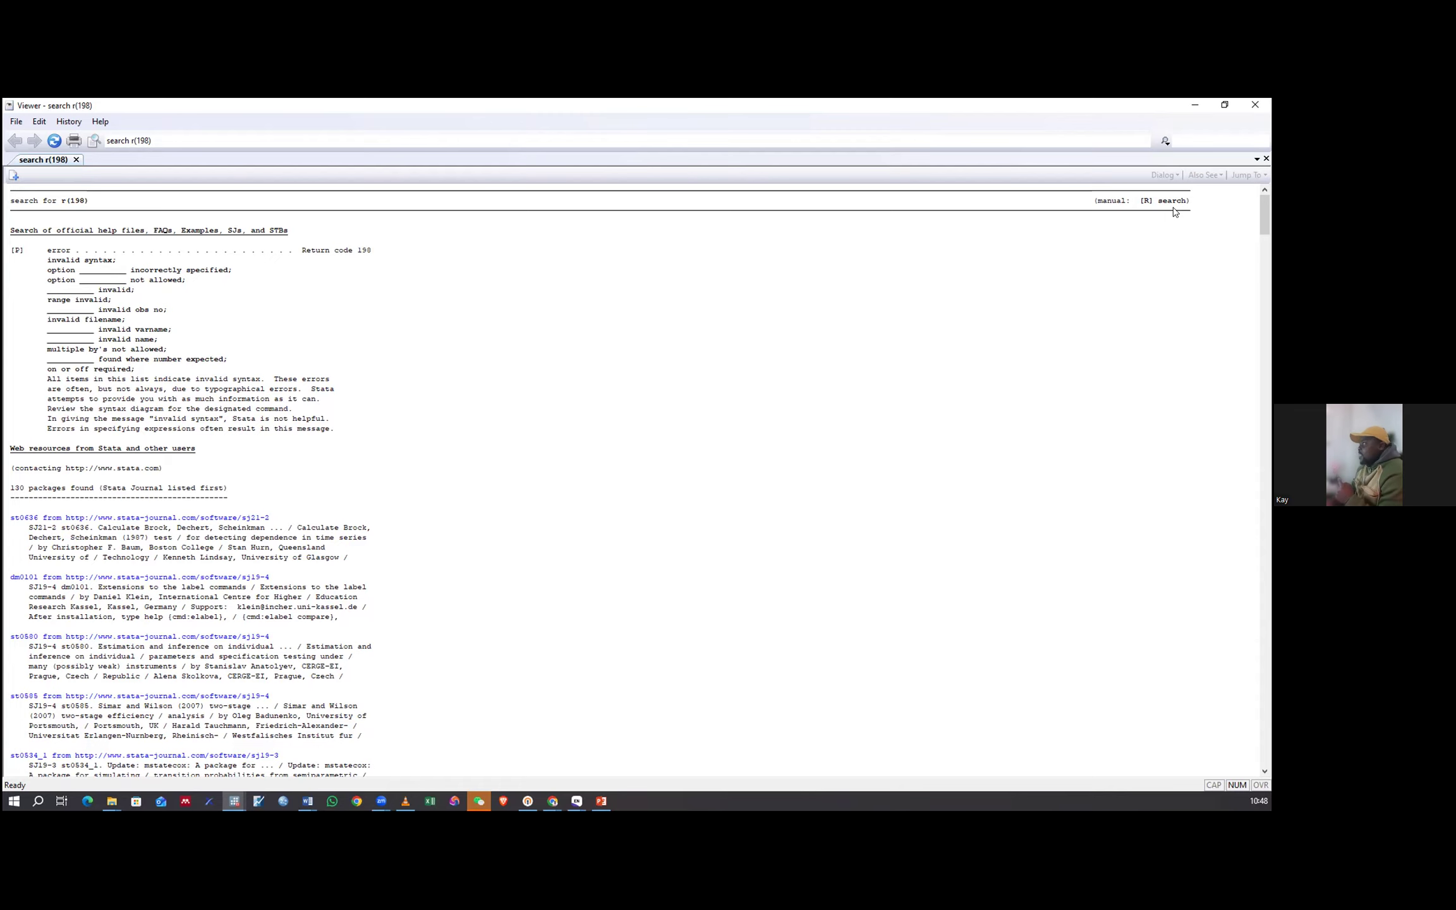
pyautogui.click(1190, 105)
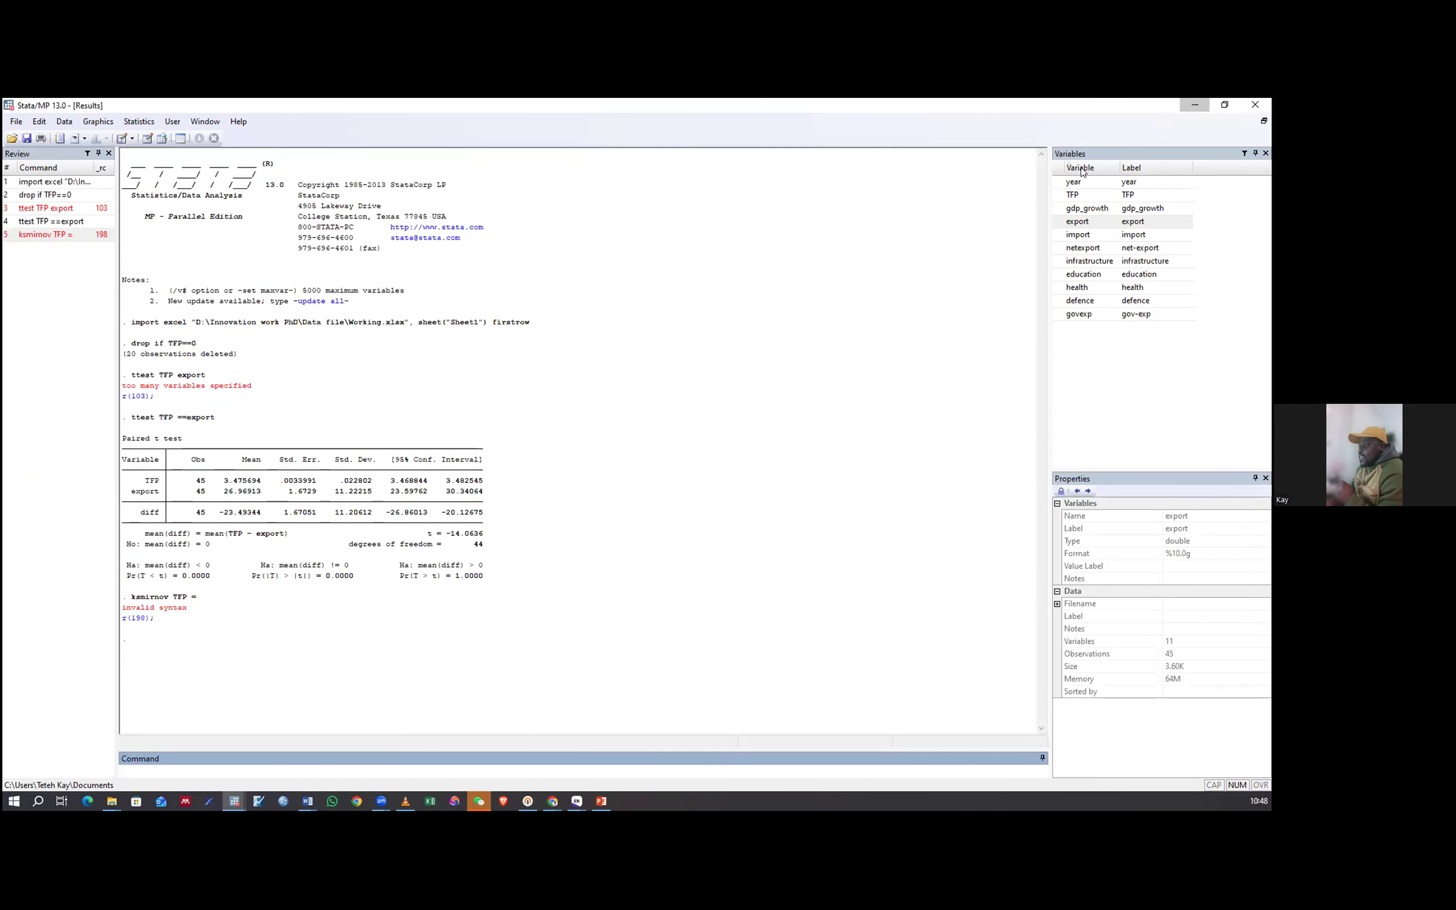
pyautogui.click(307, 801)
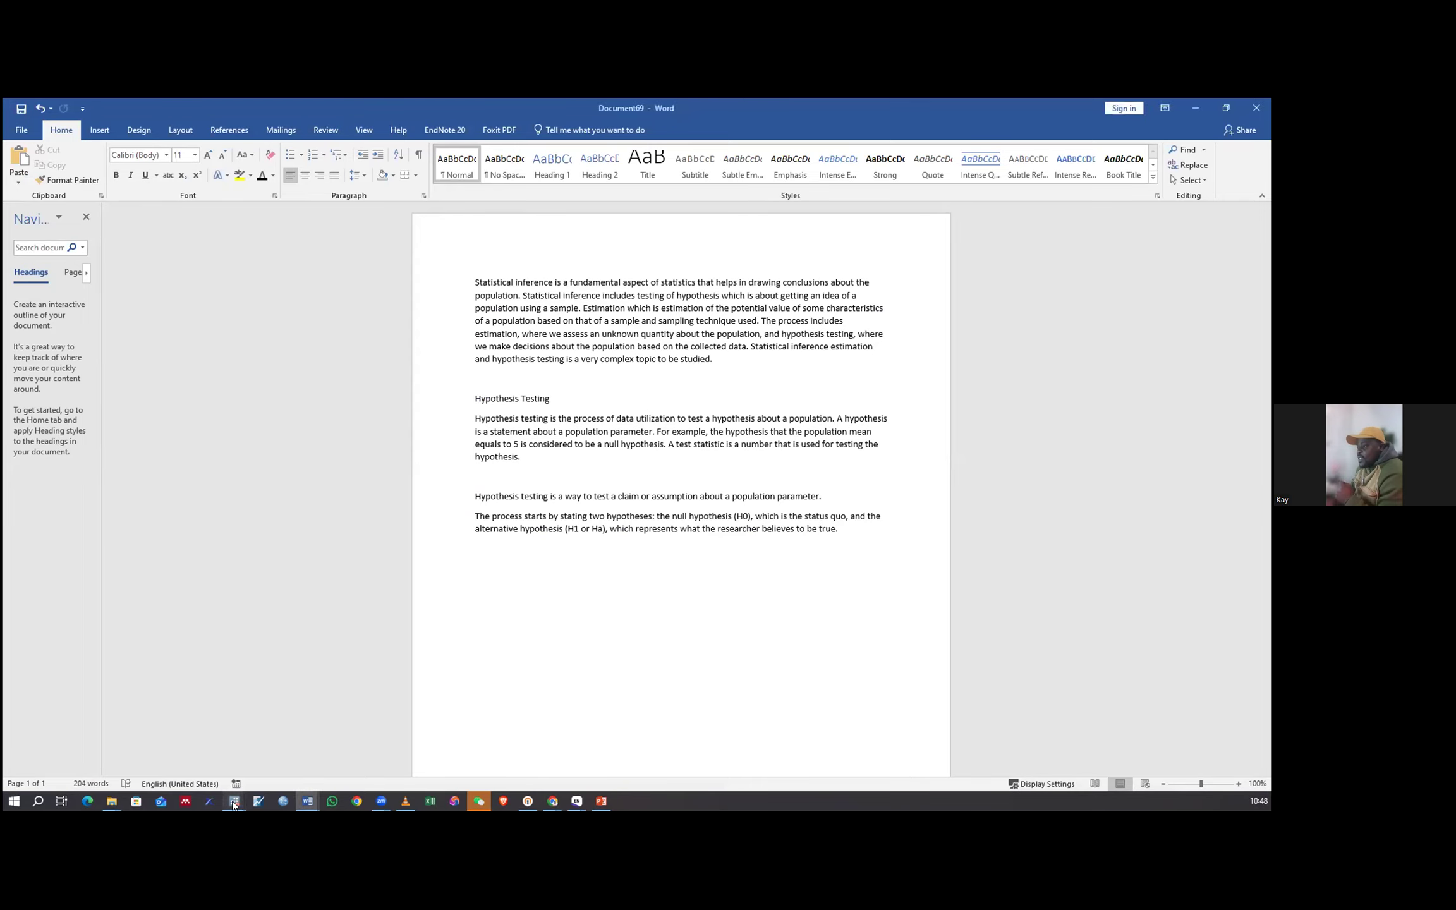
pyautogui.moveTo(232, 801)
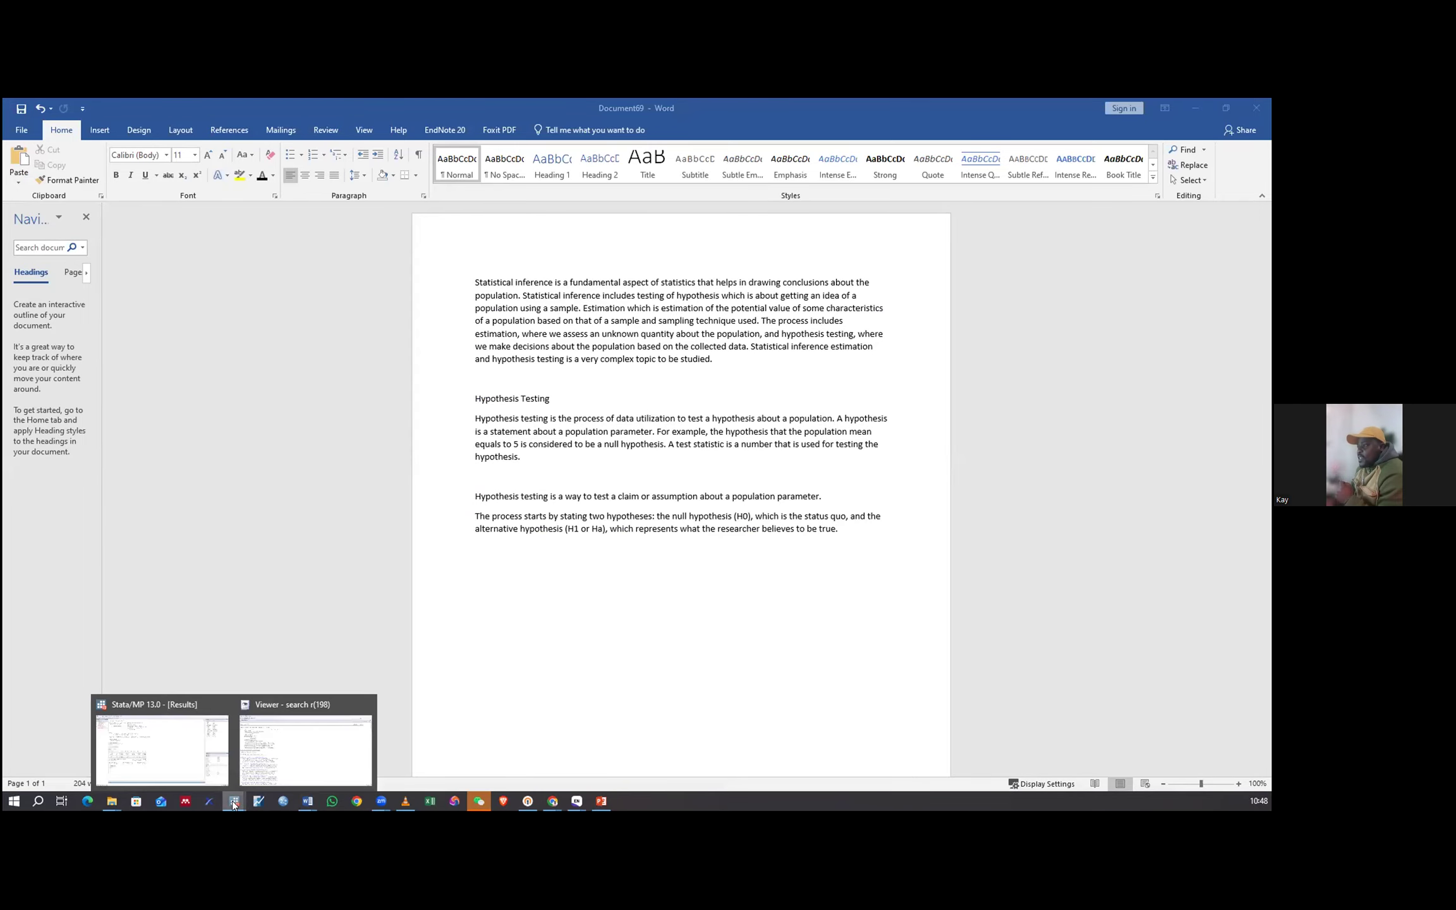
pyautogui.click(165, 743)
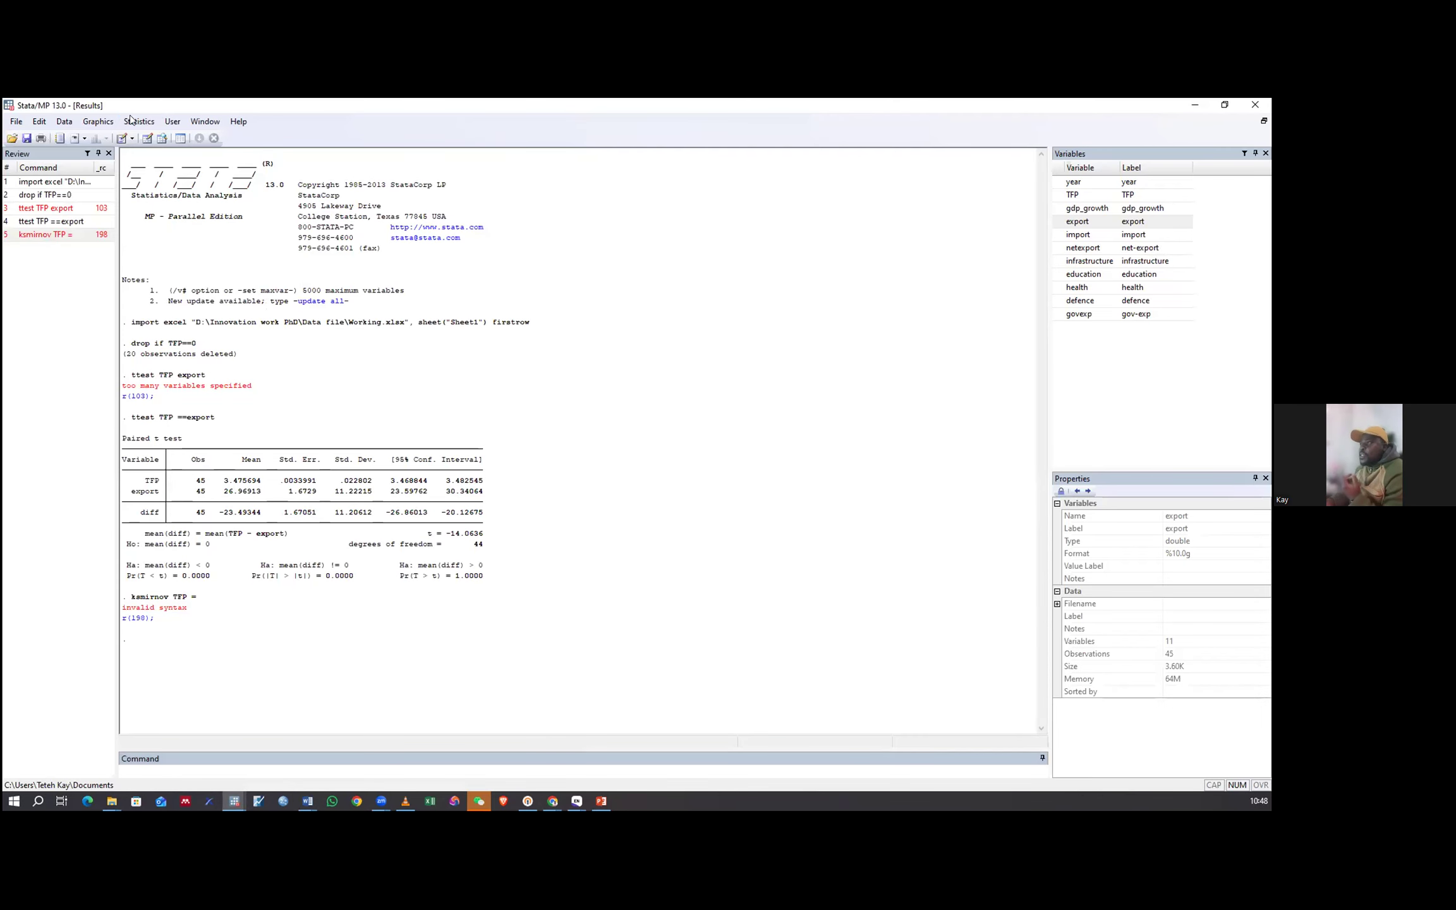
pyautogui.click(139, 121)
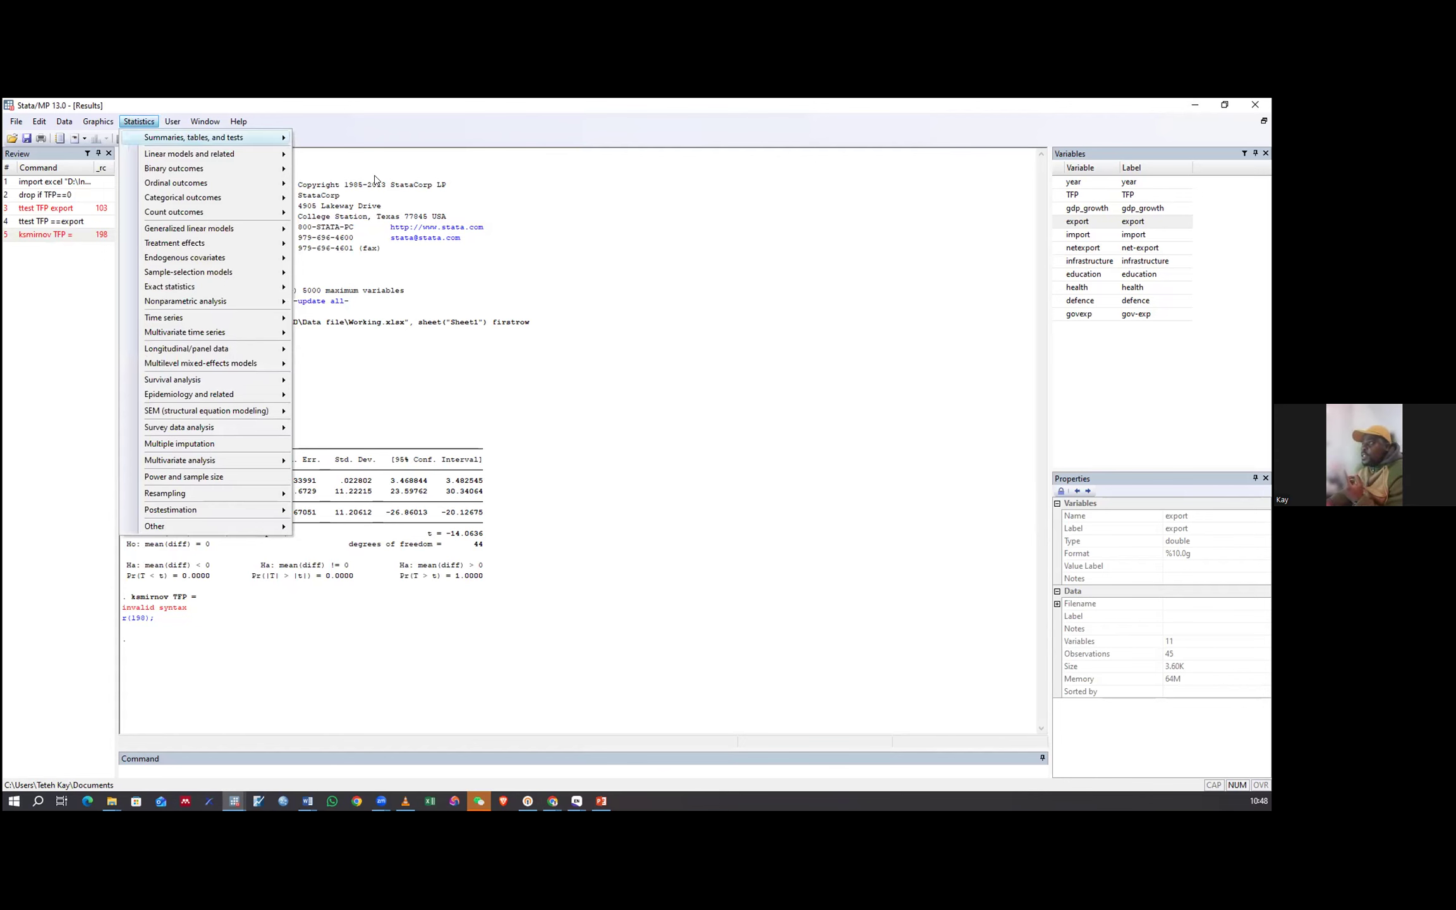
pyautogui.moveTo(209, 137)
pyautogui.moveTo(387, 201)
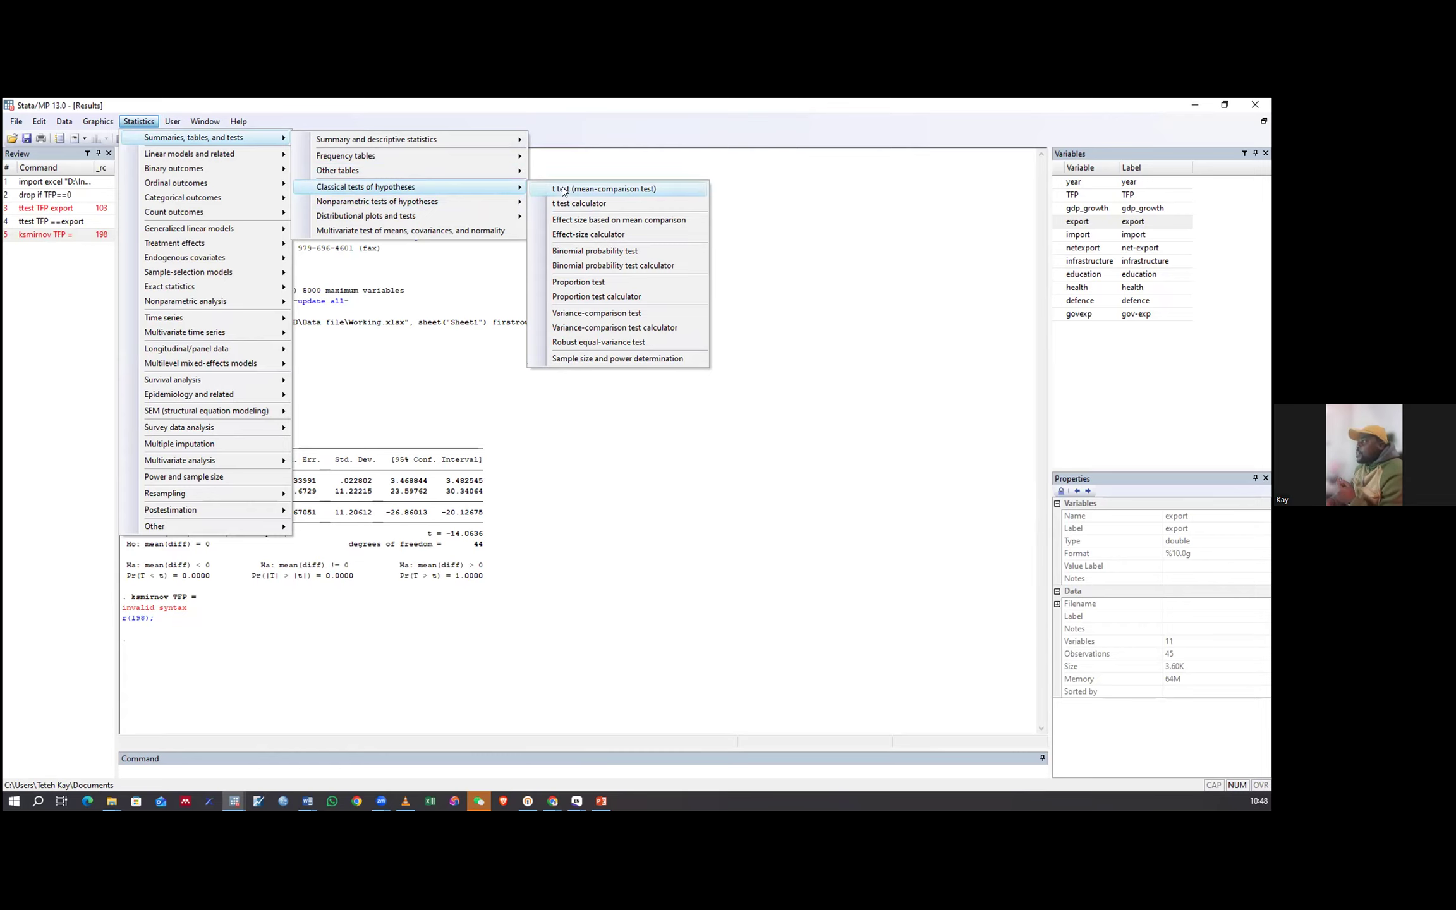
pyautogui.click(493, 362)
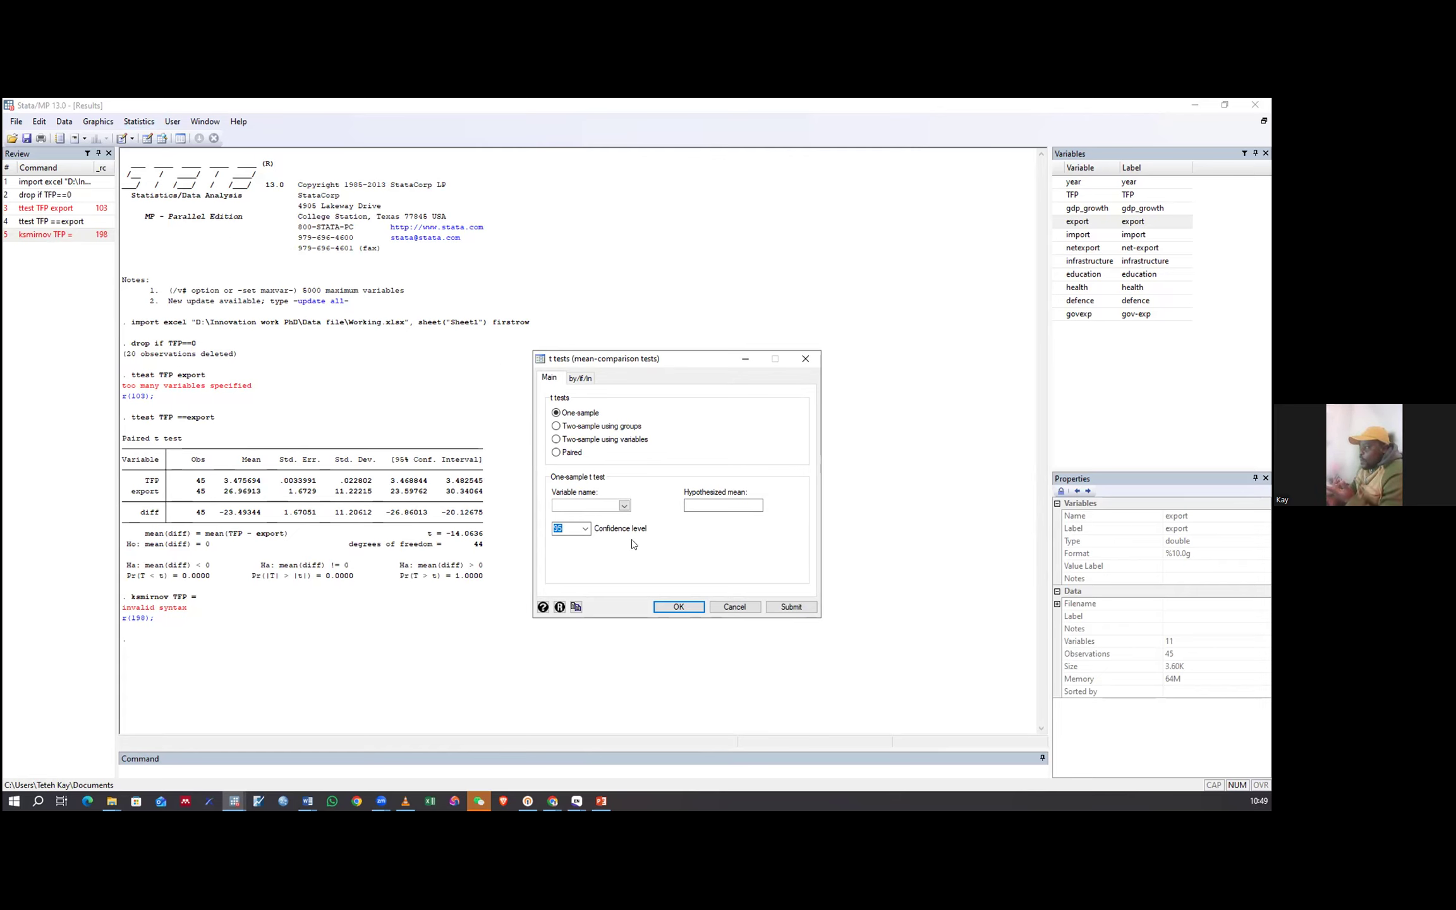
pyautogui.click(622, 505)
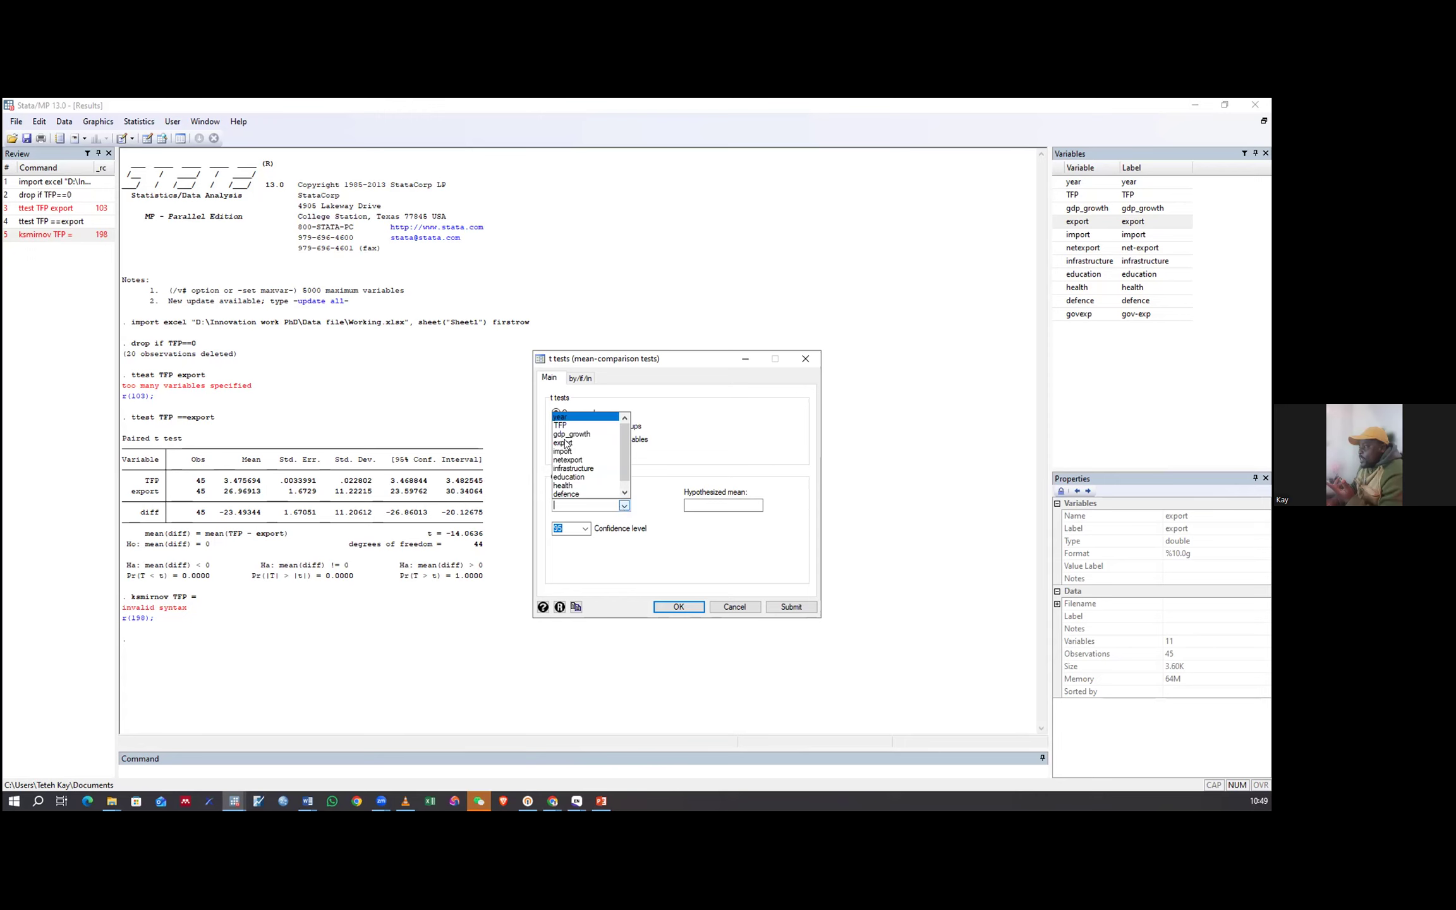
pyautogui.click(561, 425)
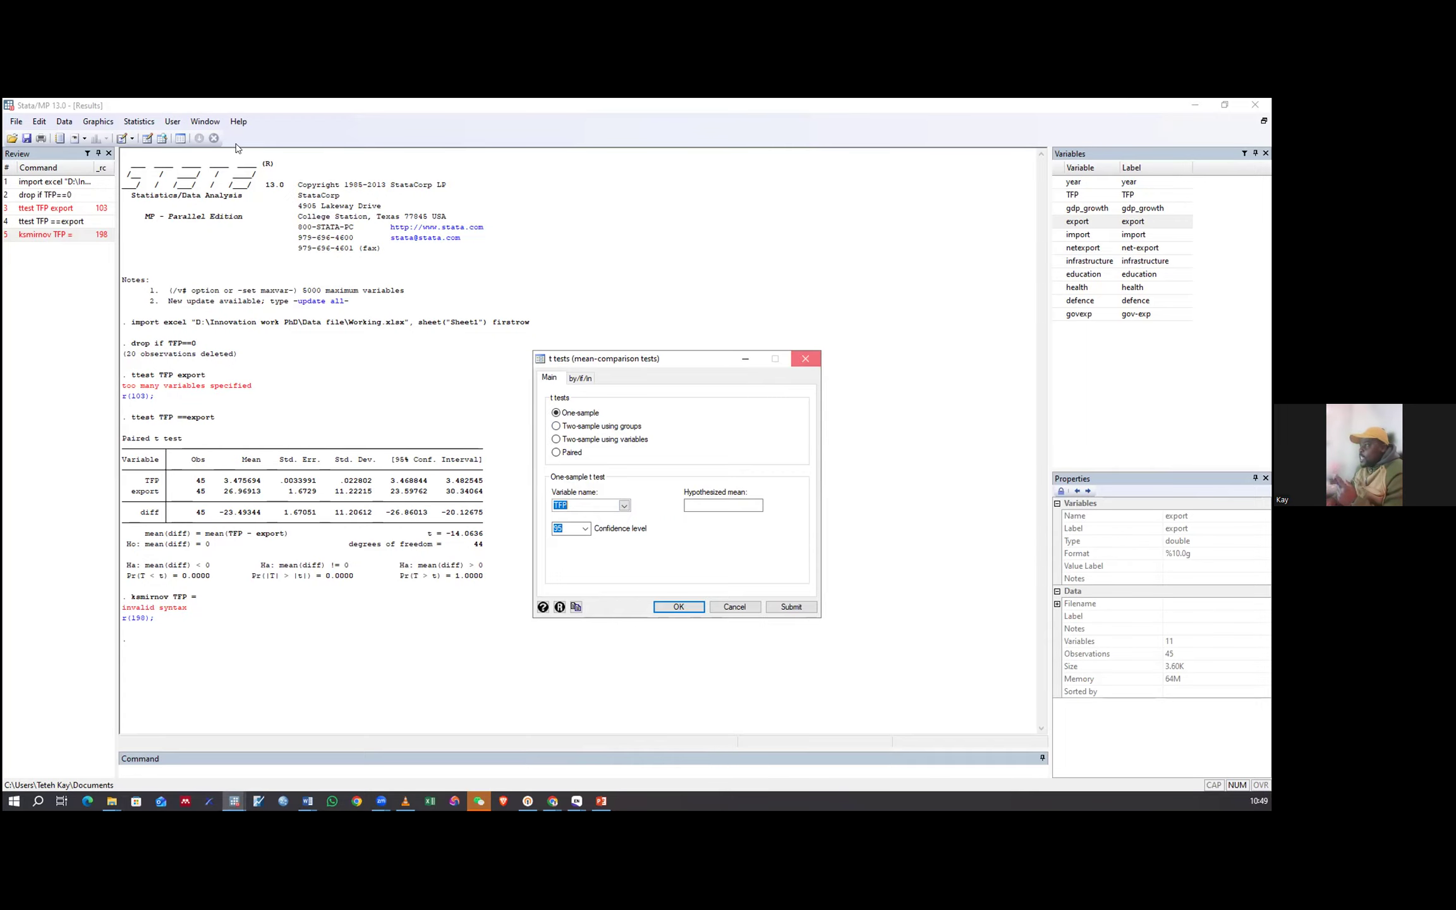
pyautogui.press('Escape')
# Produce standard summary statistics for the variables TFP, gdp_growth, export, import and netexport.
pyautogui.click(136, 122)
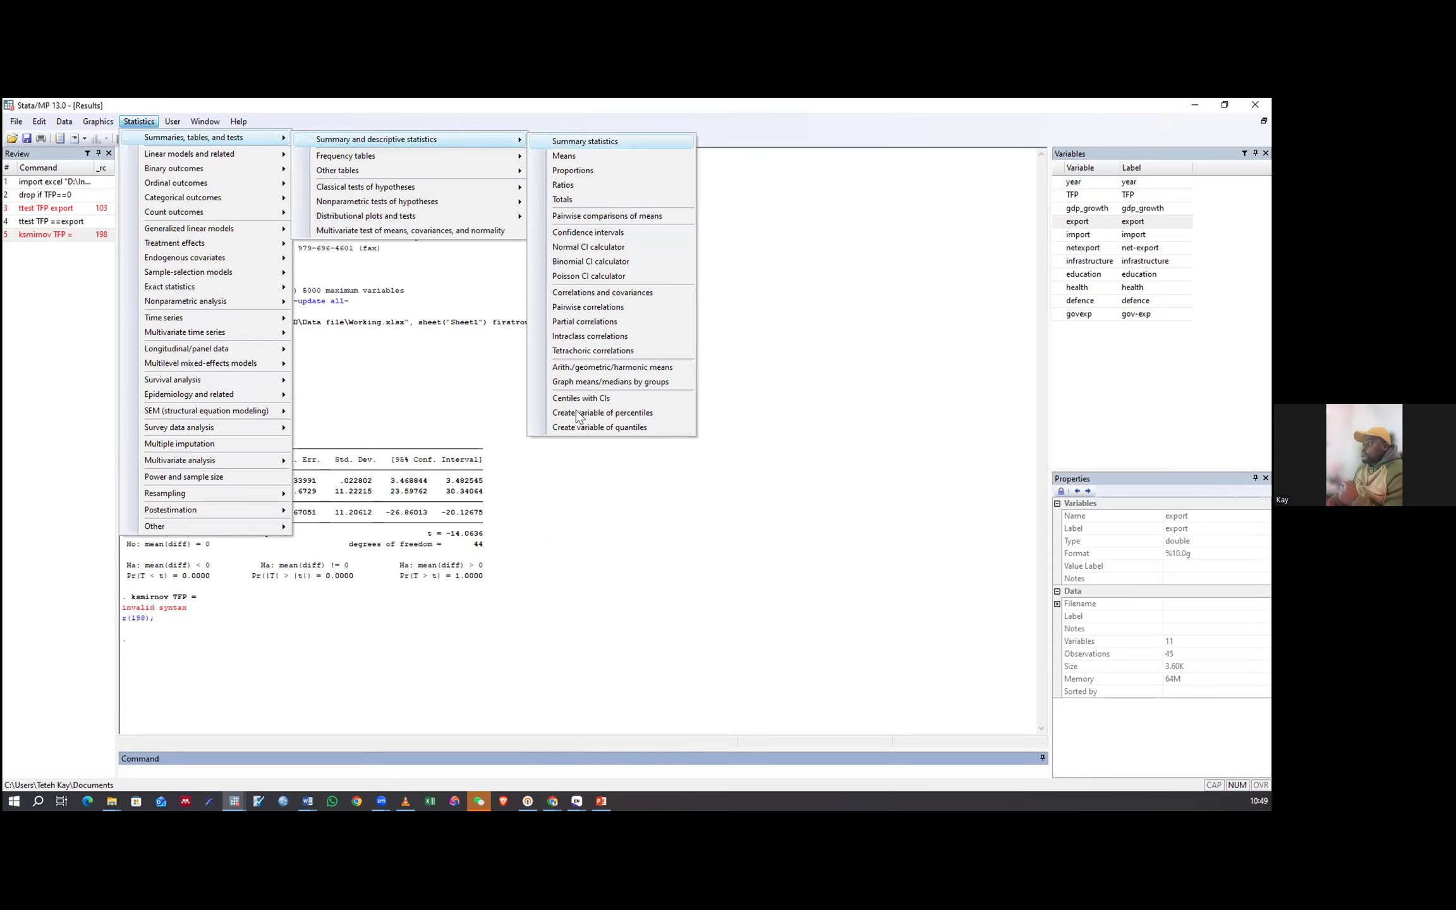
pyautogui.click(584, 142)
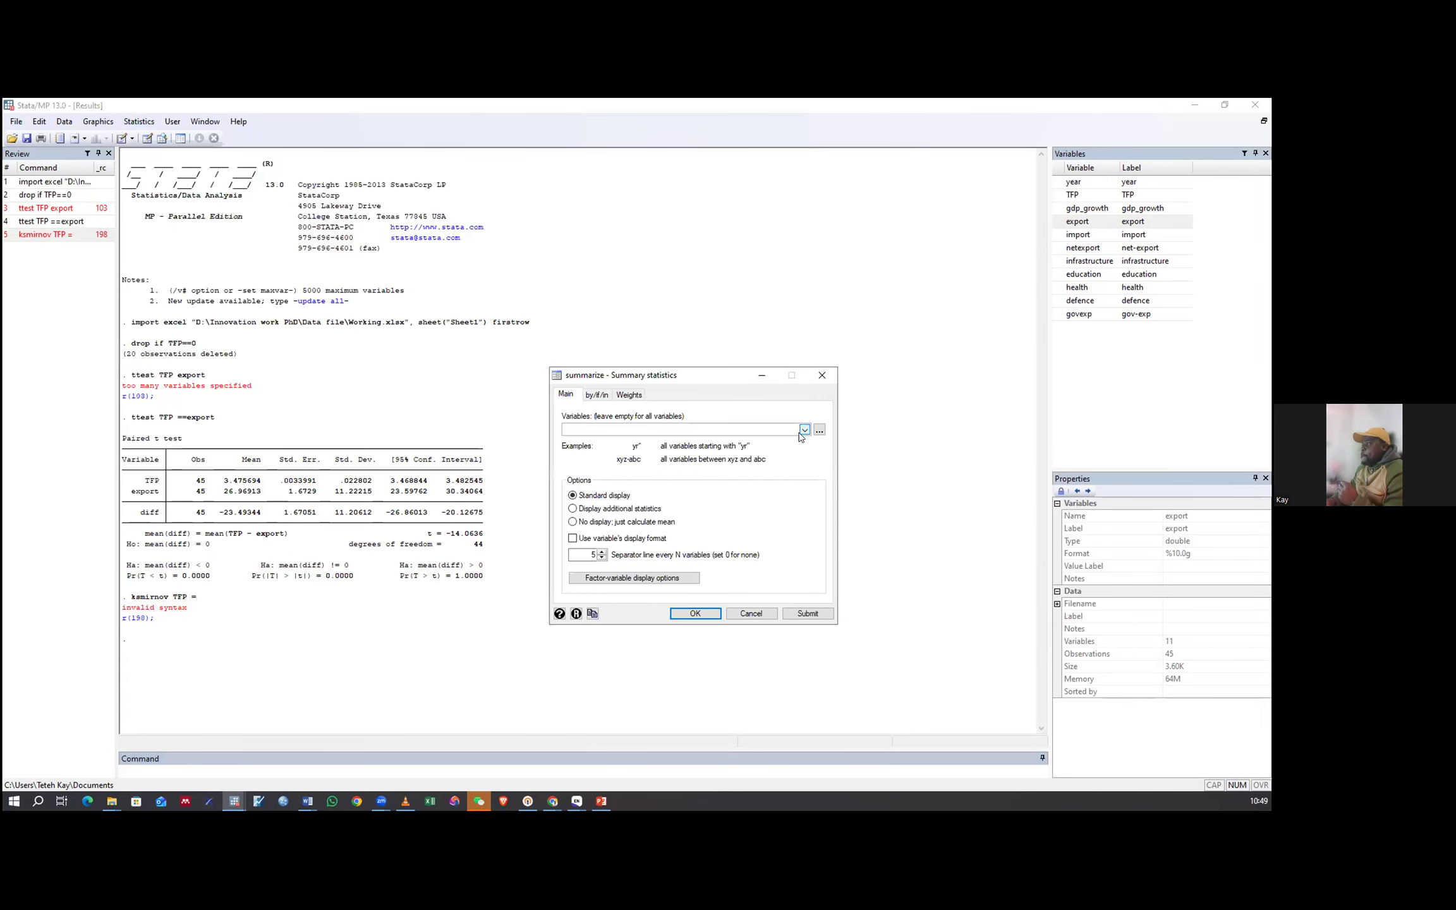
pyautogui.click(801, 432)
pyautogui.click(582, 450)
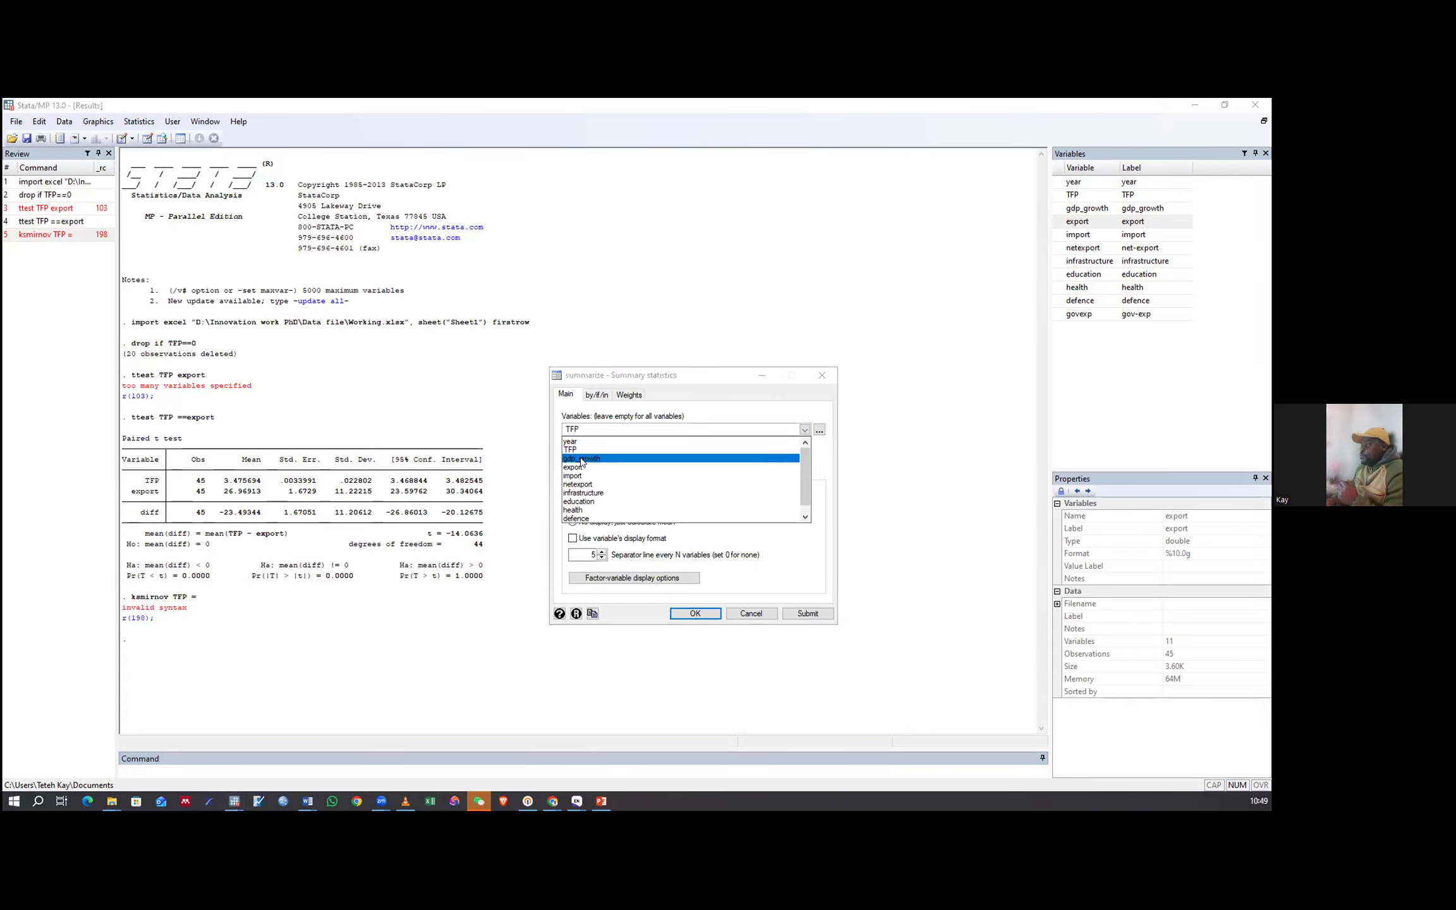
pyautogui.click(582, 459)
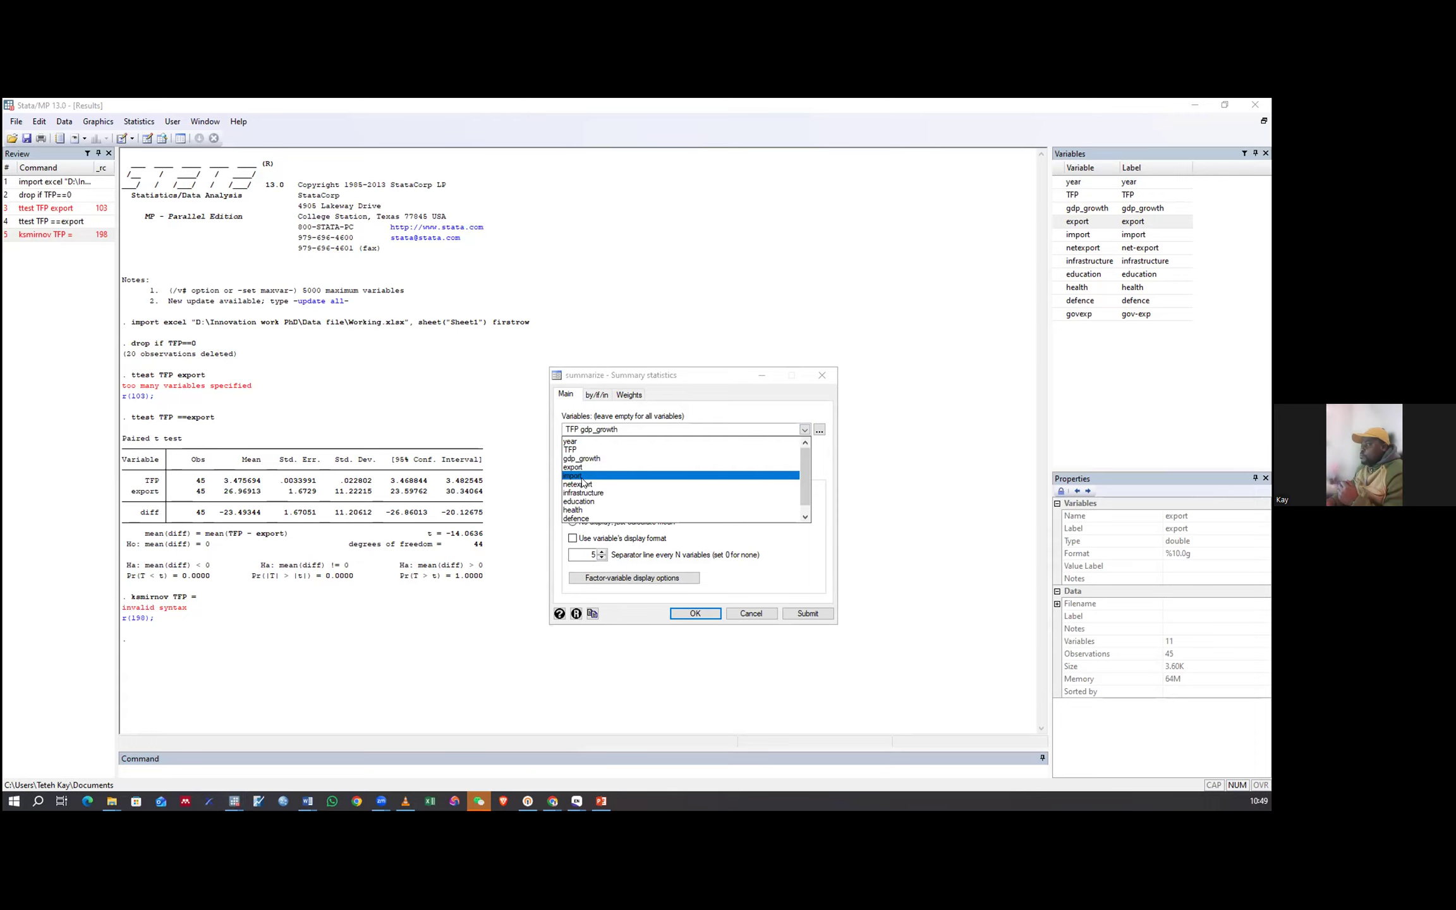
pyautogui.click(581, 468)
pyautogui.click(581, 476)
pyautogui.click(703, 621)
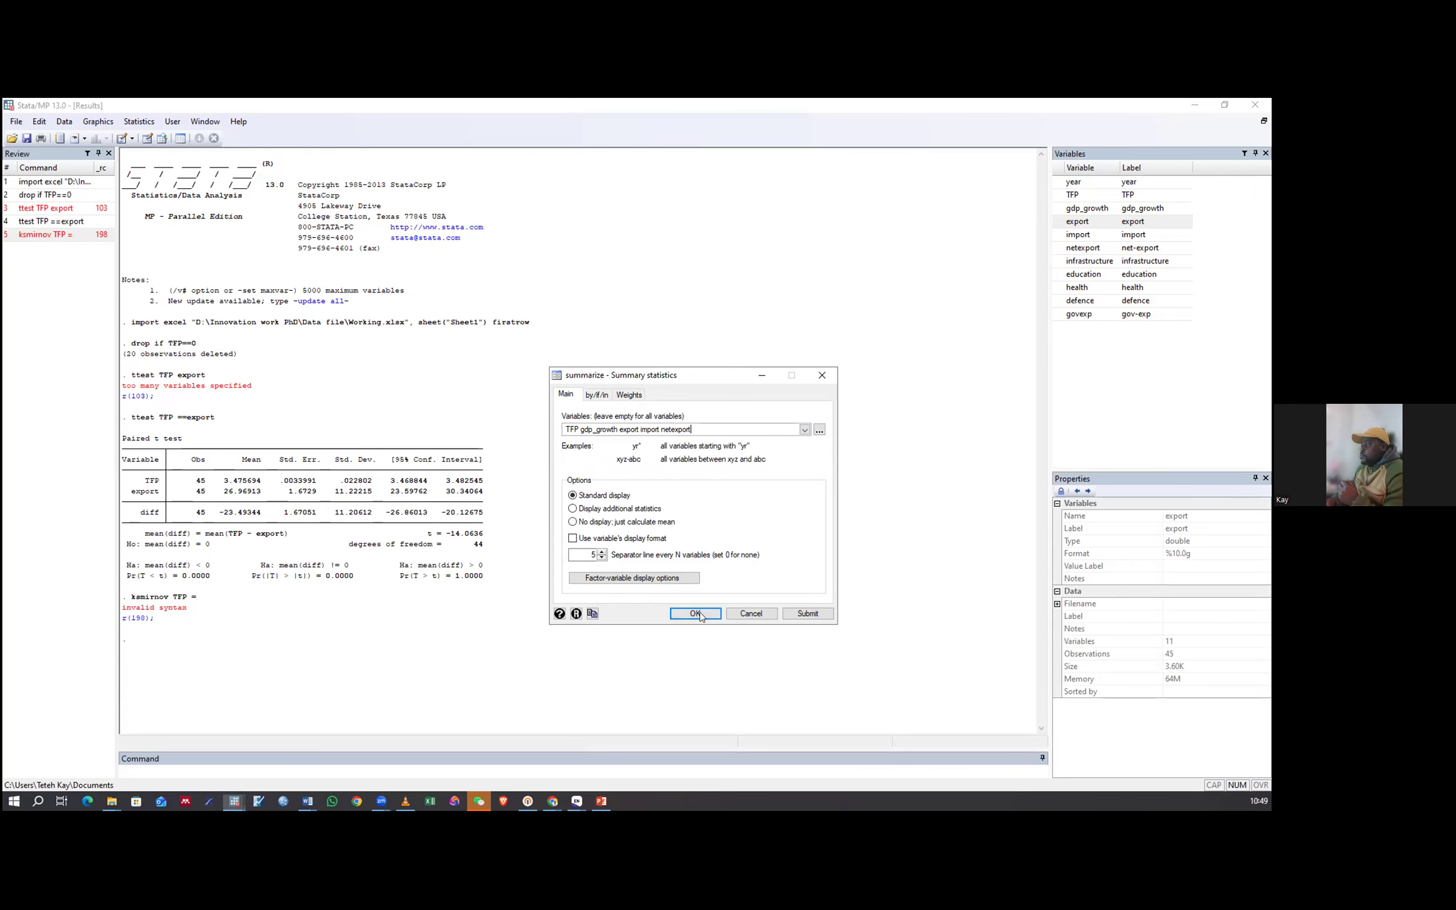
pyautogui.click(695, 612)
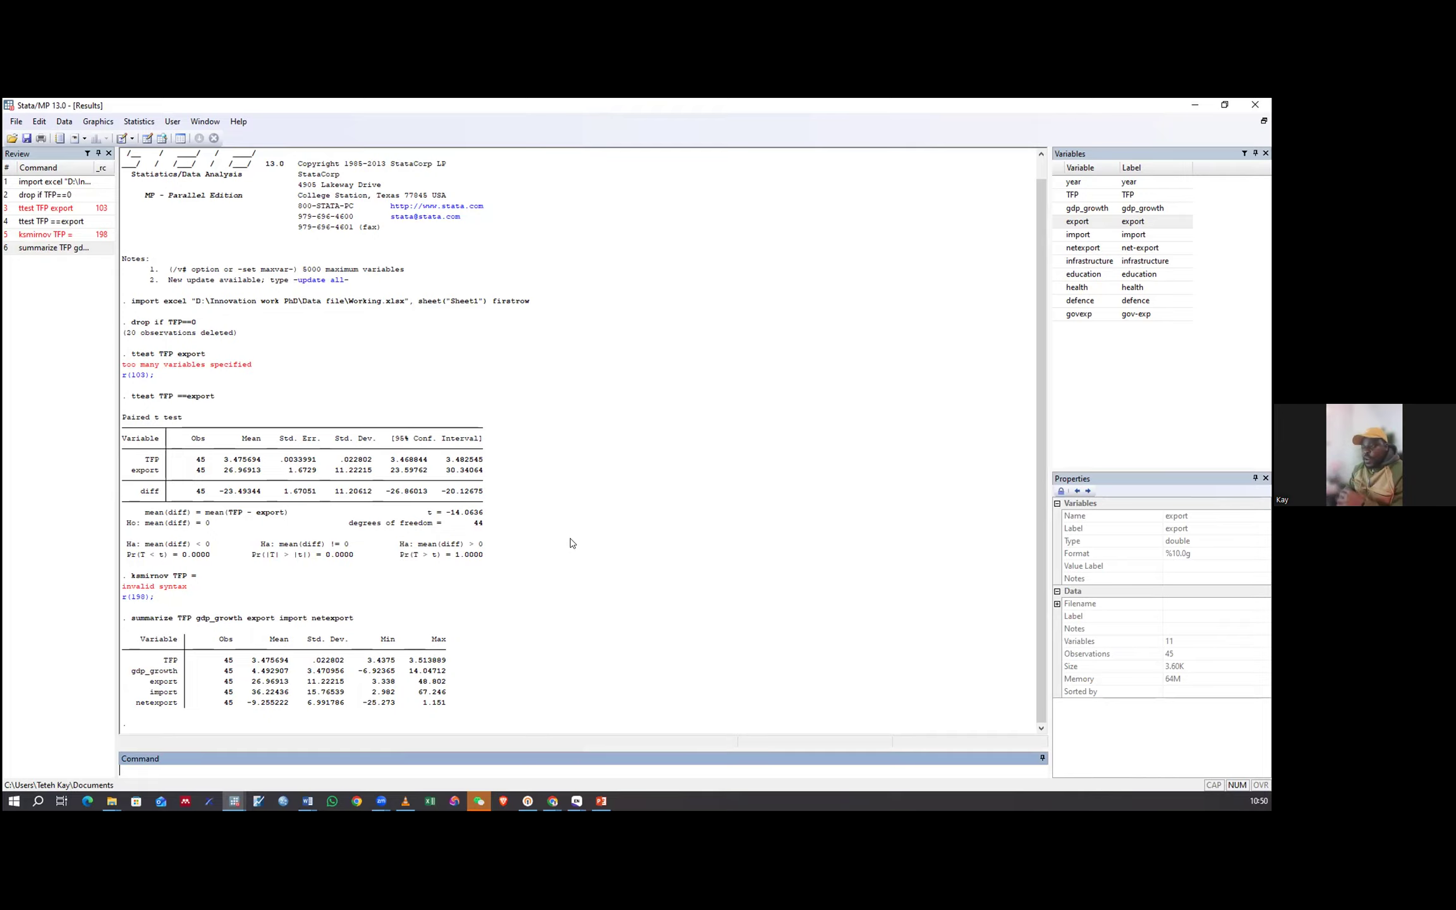
# Set up a one-sample mean-comparison t-test with TFP as the variable.
pyautogui.click(131, 122)
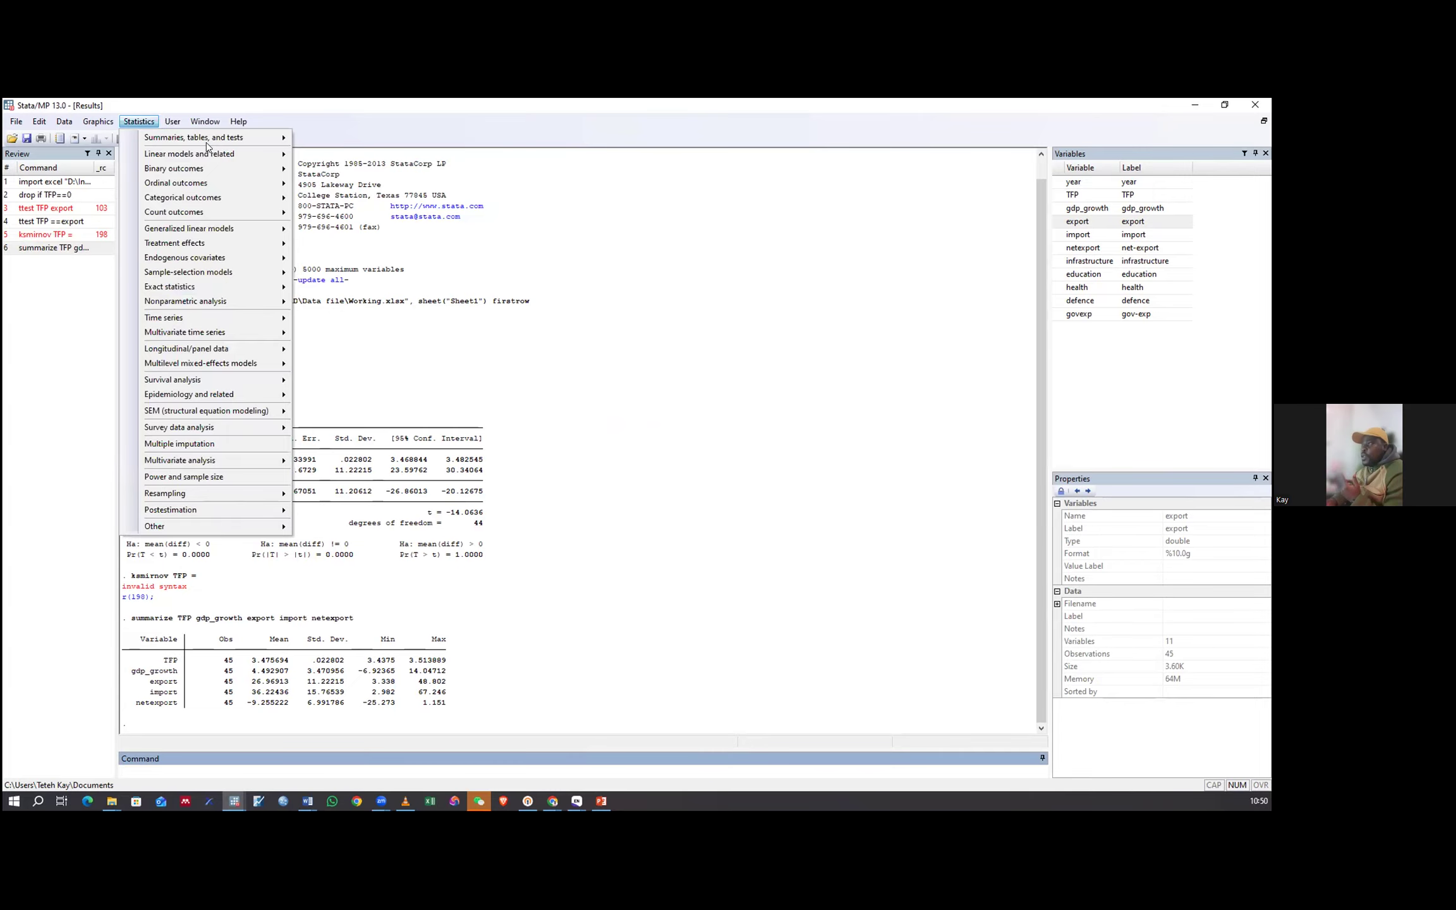
pyautogui.moveTo(208, 137)
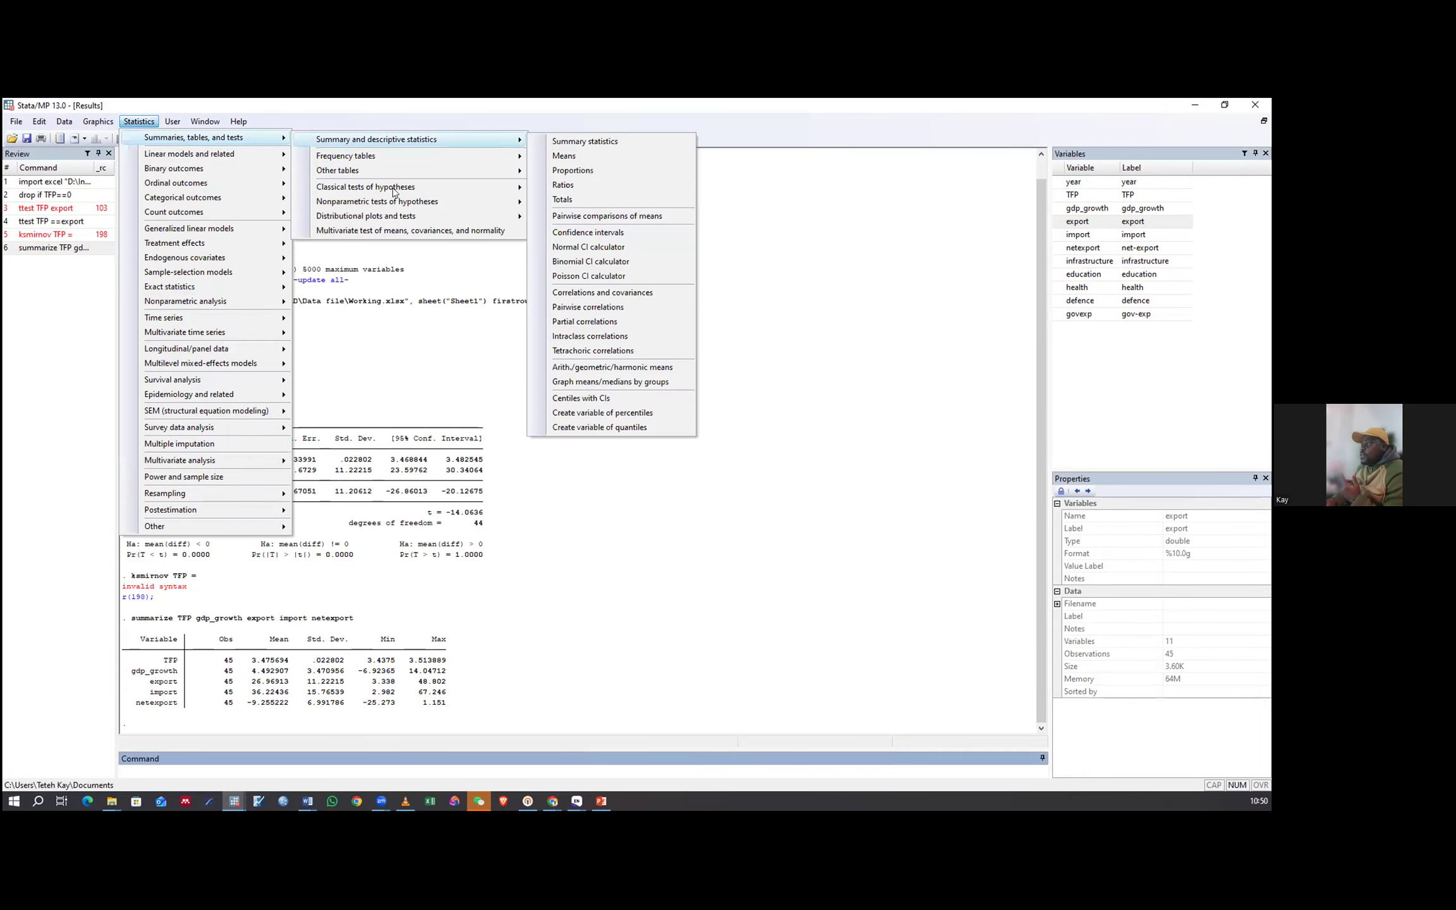
pyautogui.moveTo(395, 190)
pyautogui.click(566, 188)
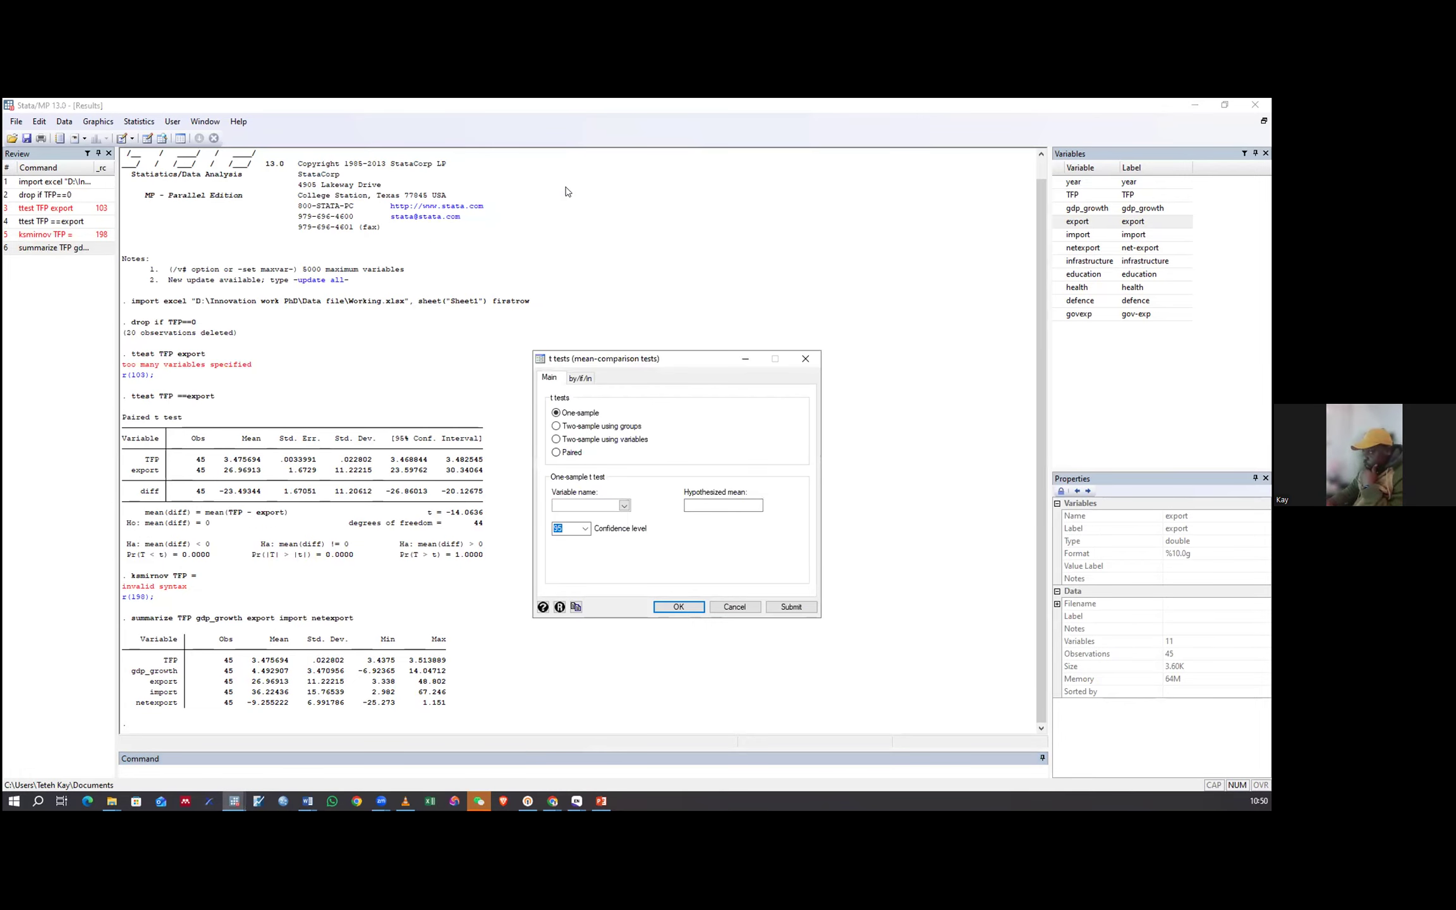
pyautogui.click(624, 506)
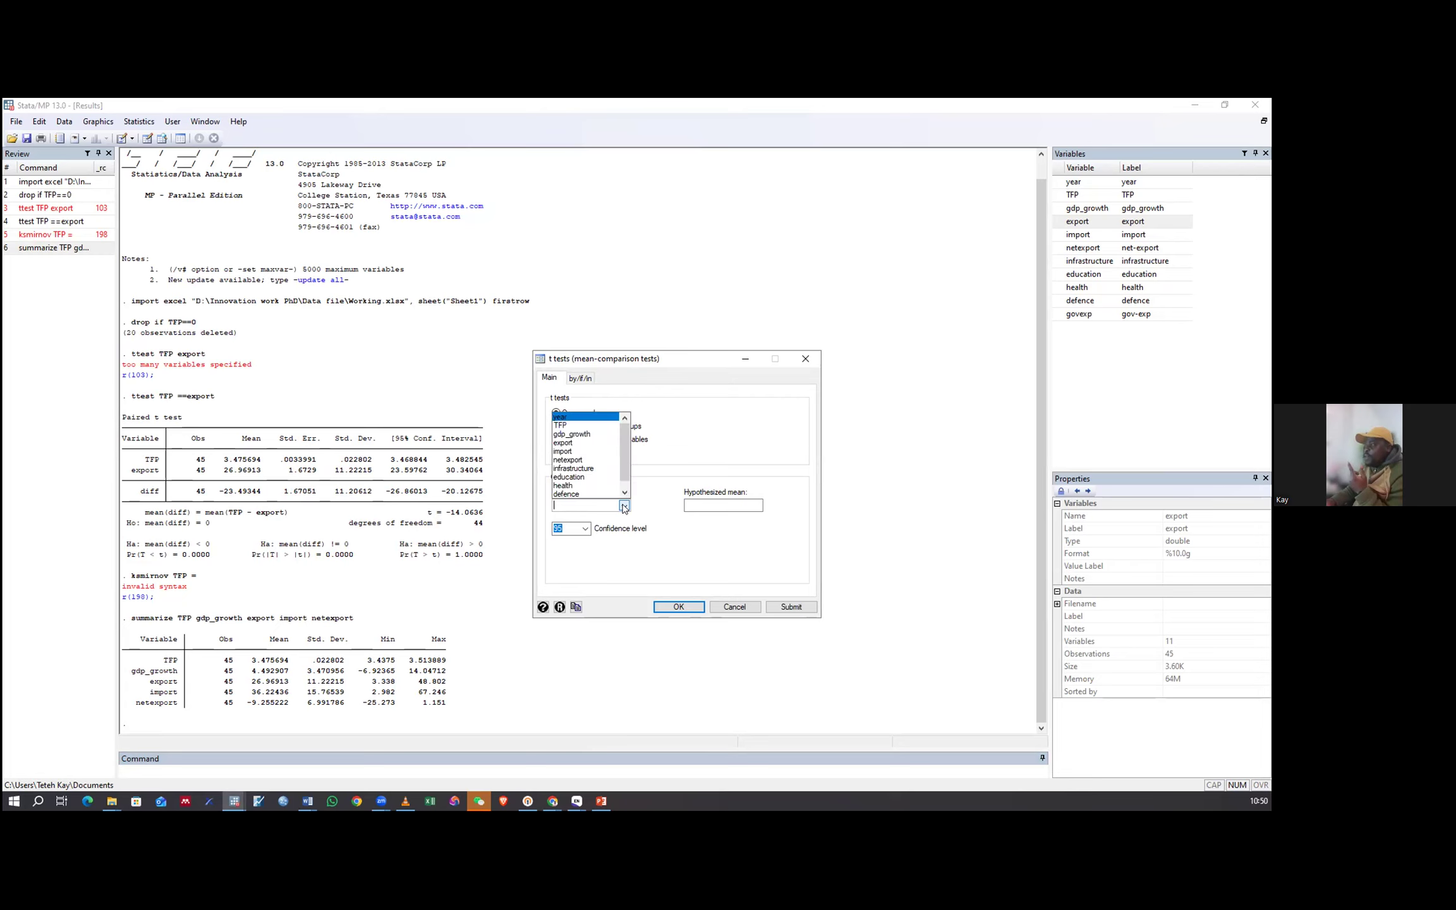
pyautogui.click(584, 426)
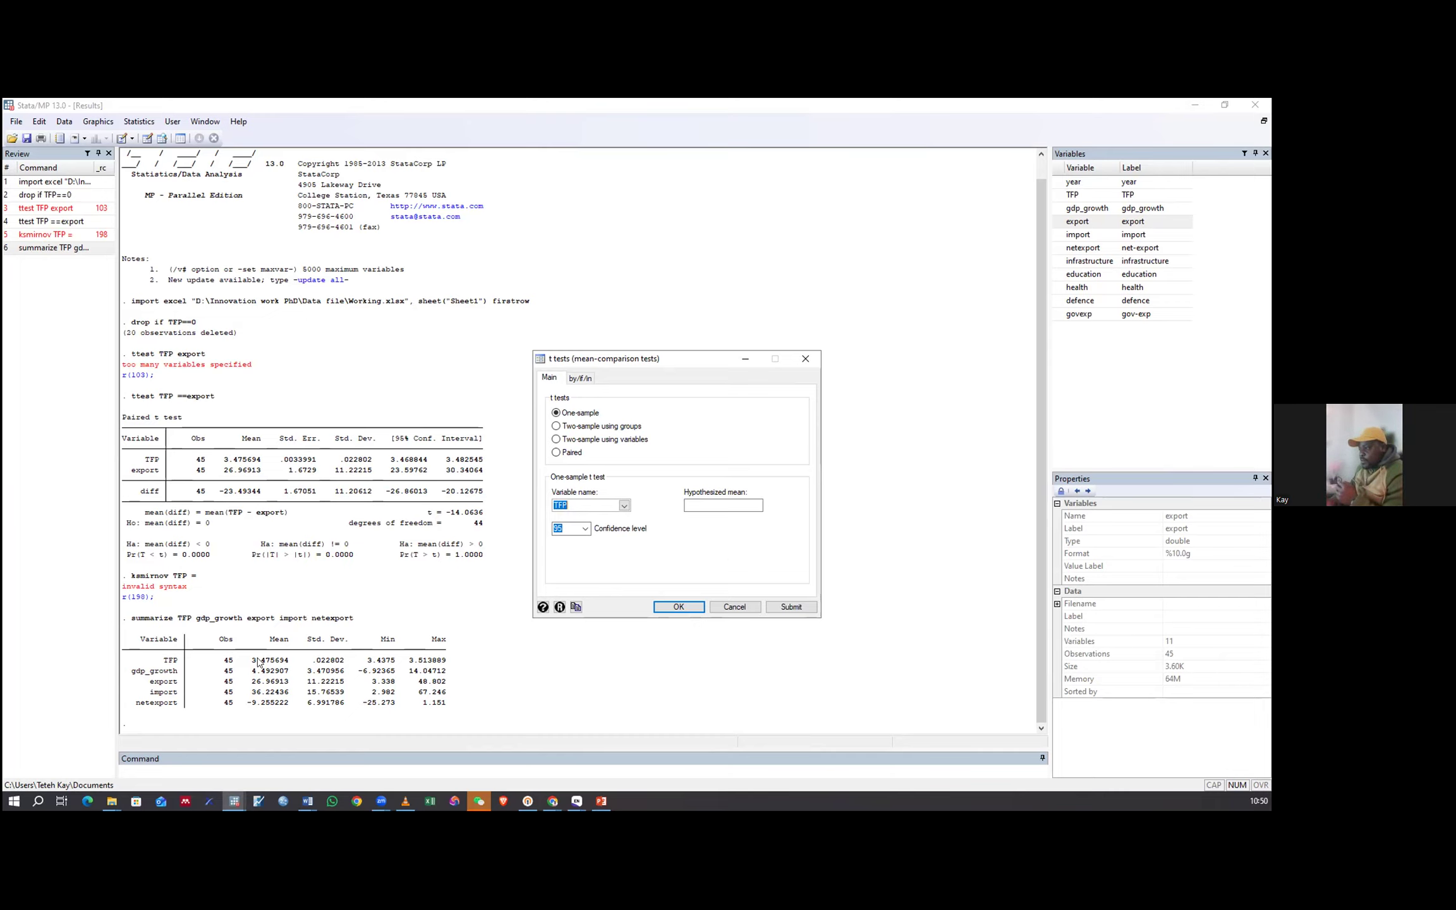
# Copy TFP's mean 3.475694 from the summary statistics into the t-test's hypothesized mean and run the test.
pyautogui.moveTo(248, 660); pyautogui.dragTo(292, 660)
pyautogui.rightClick(283, 660)
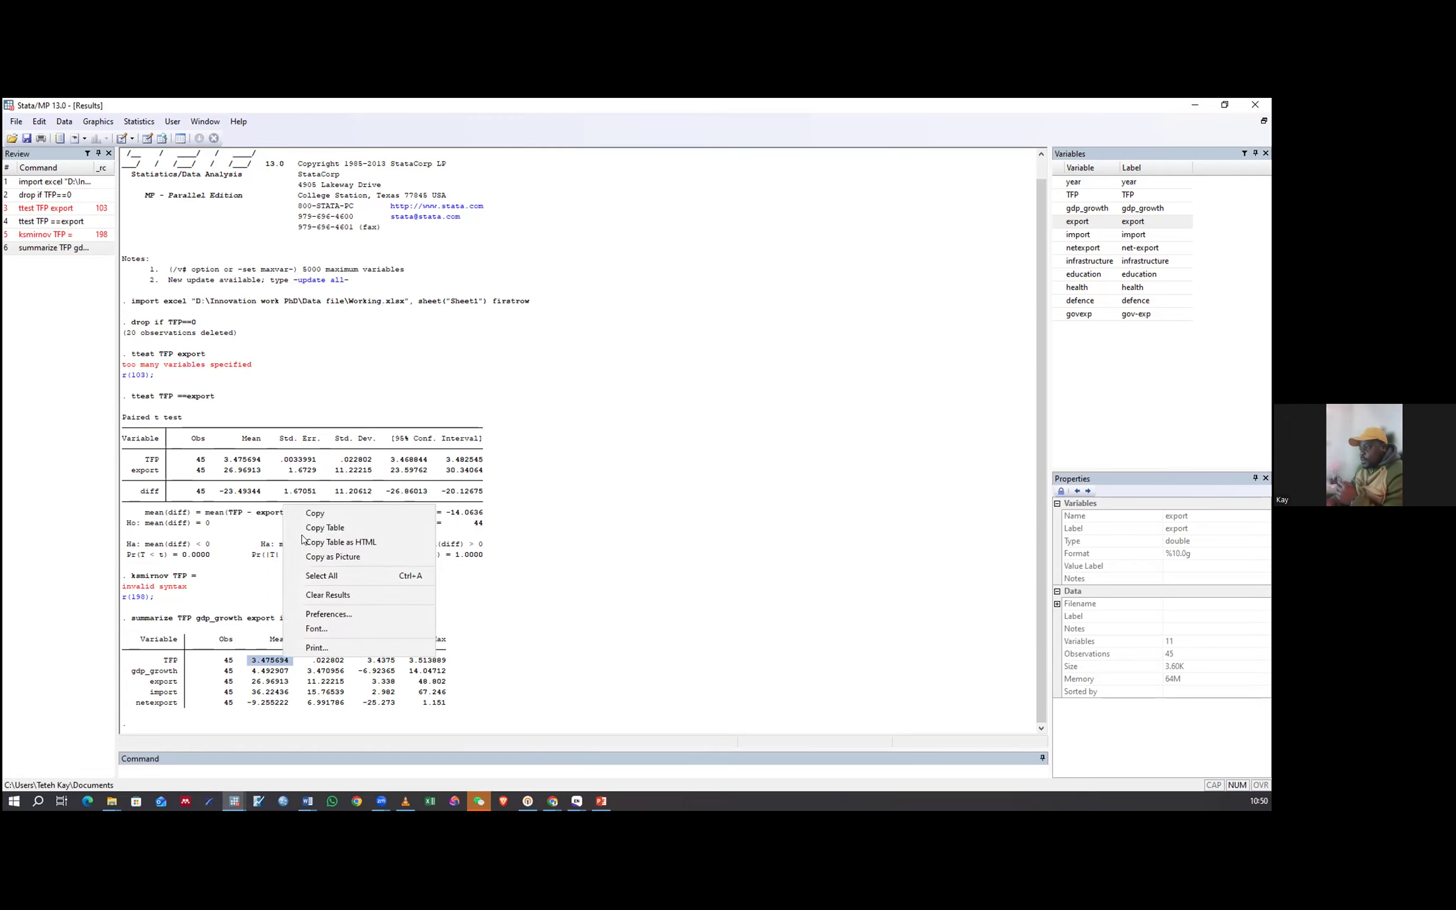
pyautogui.click(315, 513)
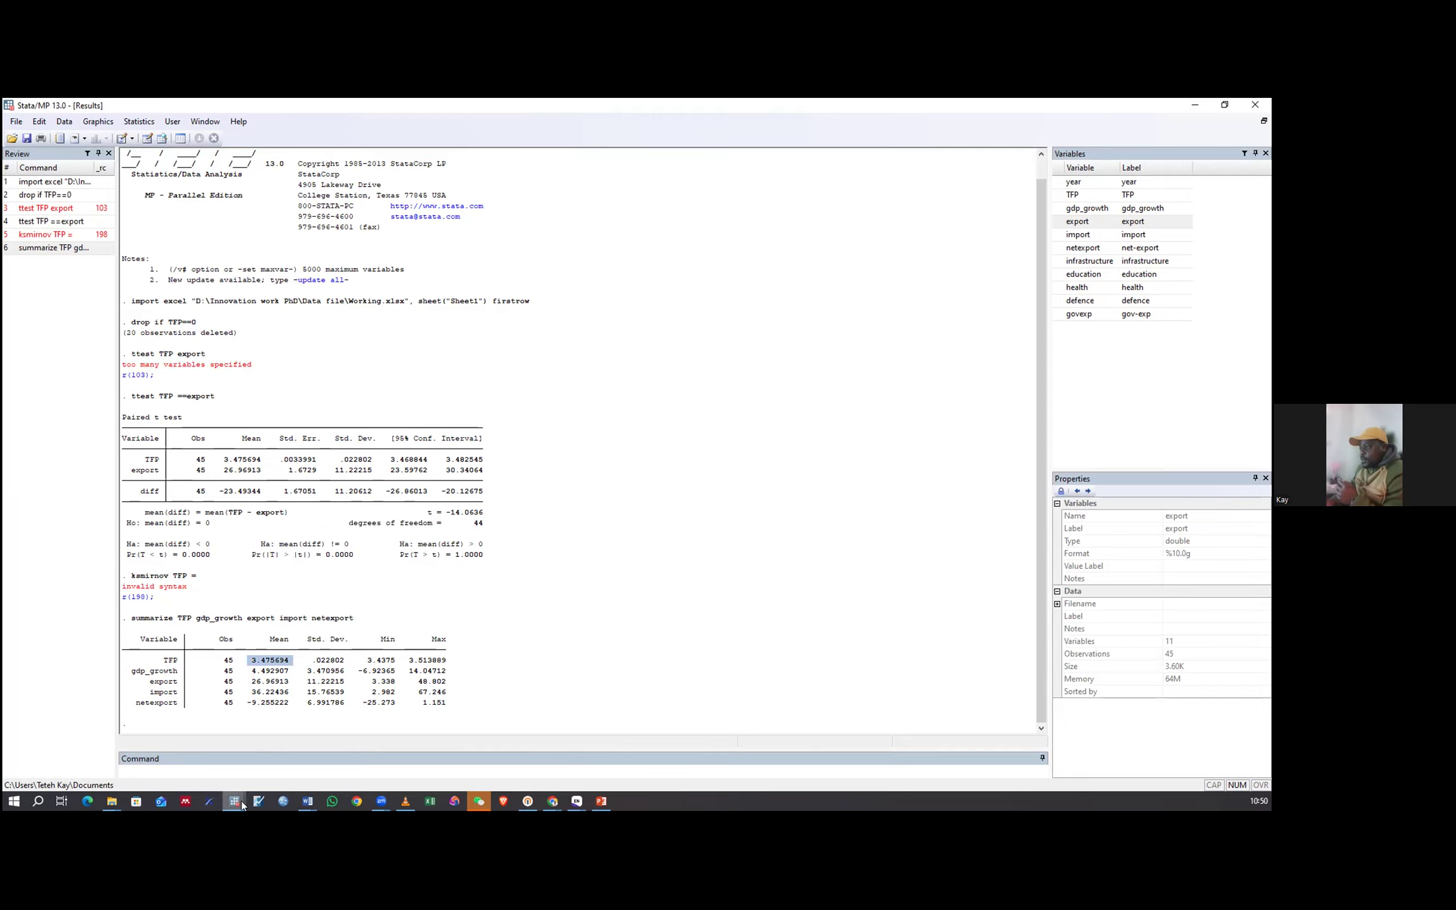
pyautogui.click(235, 801)
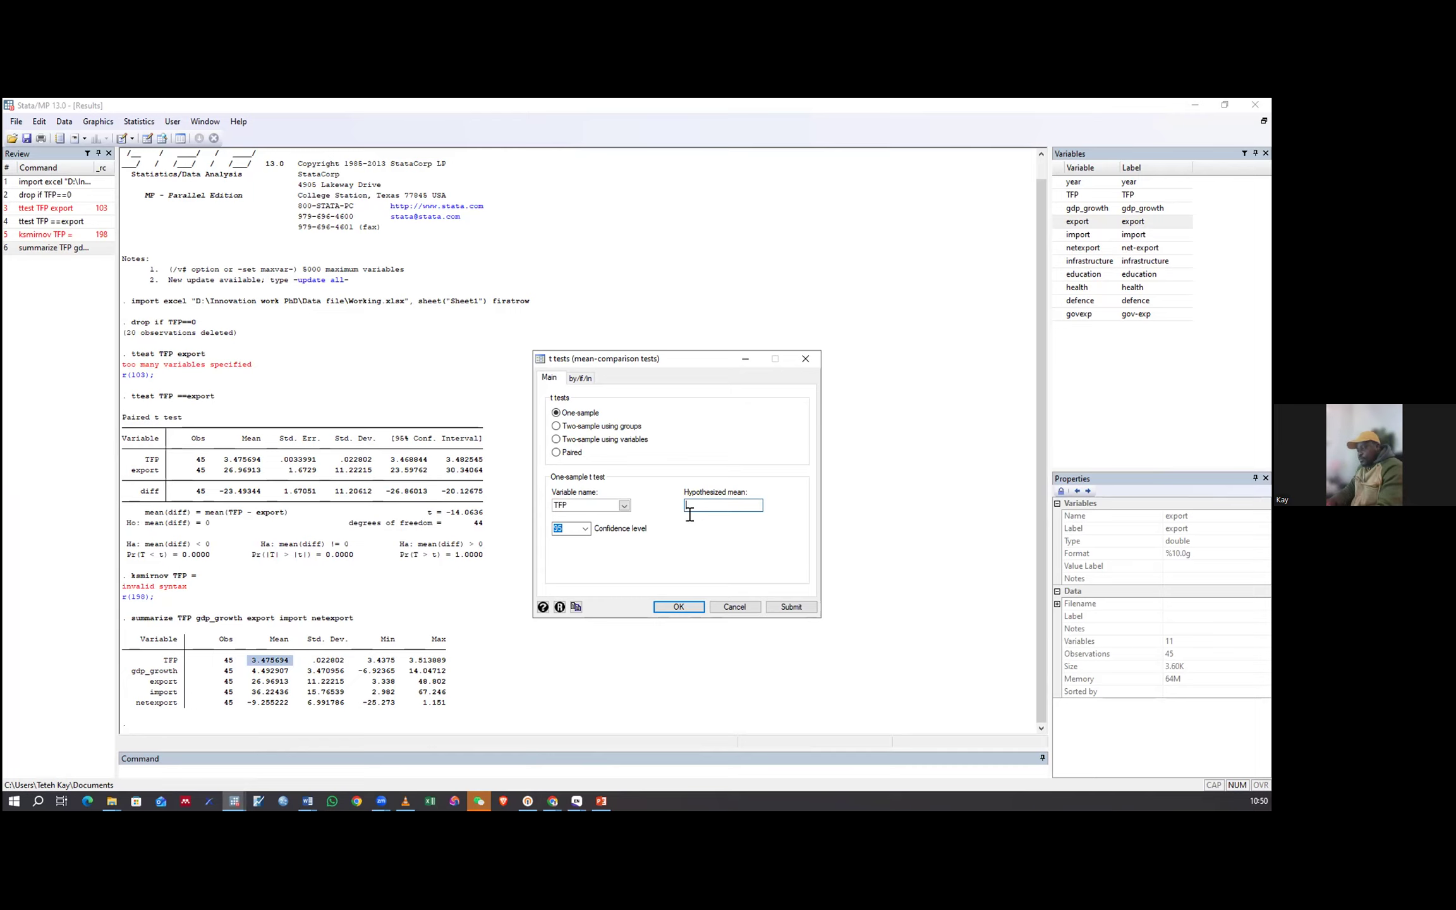
pyautogui.rightClick(695, 504)
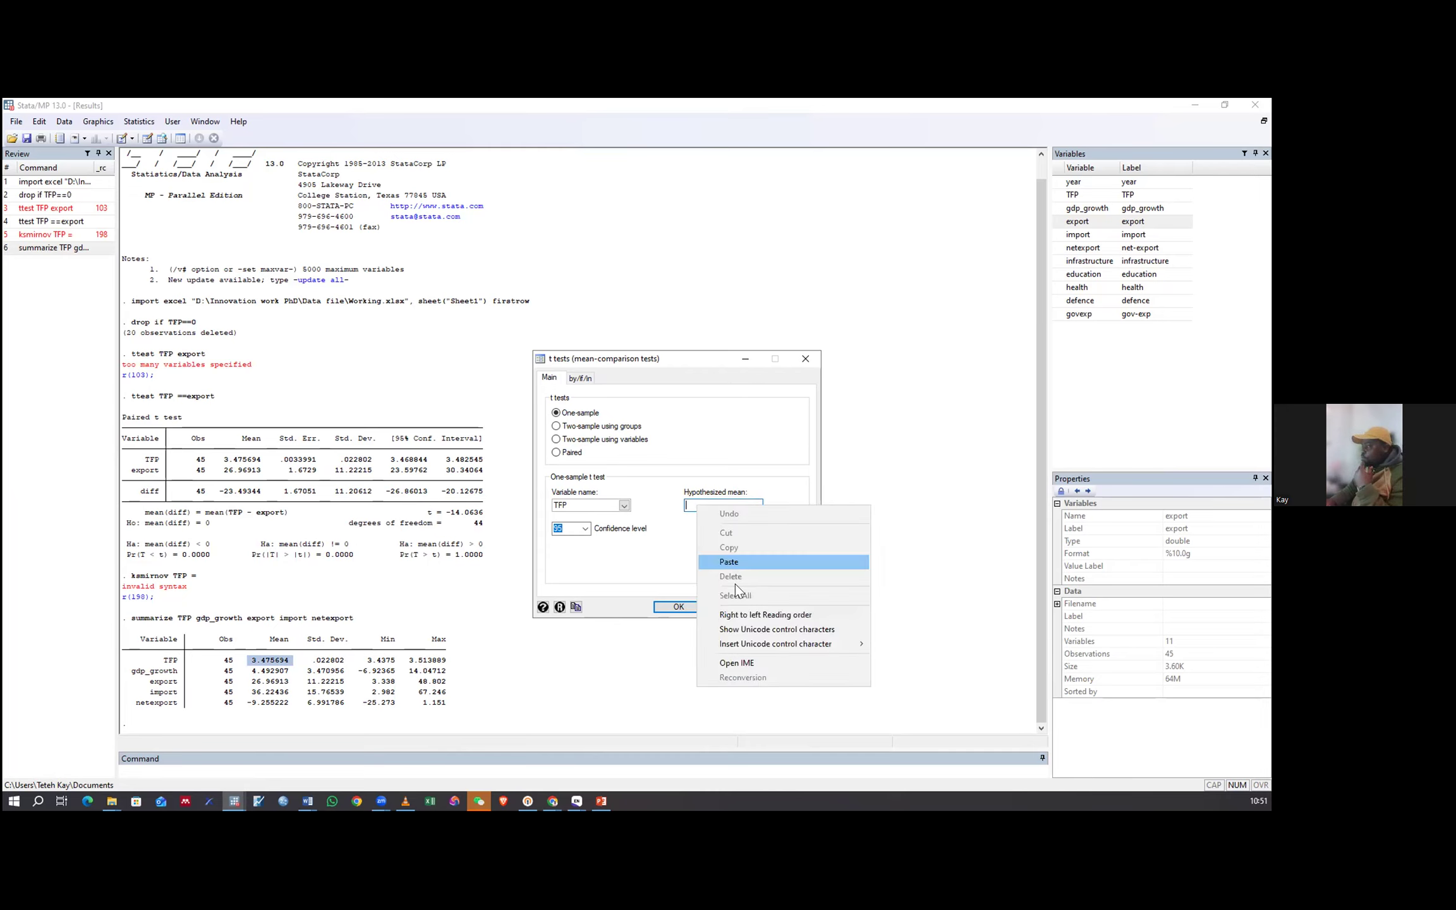
pyautogui.click(730, 561)
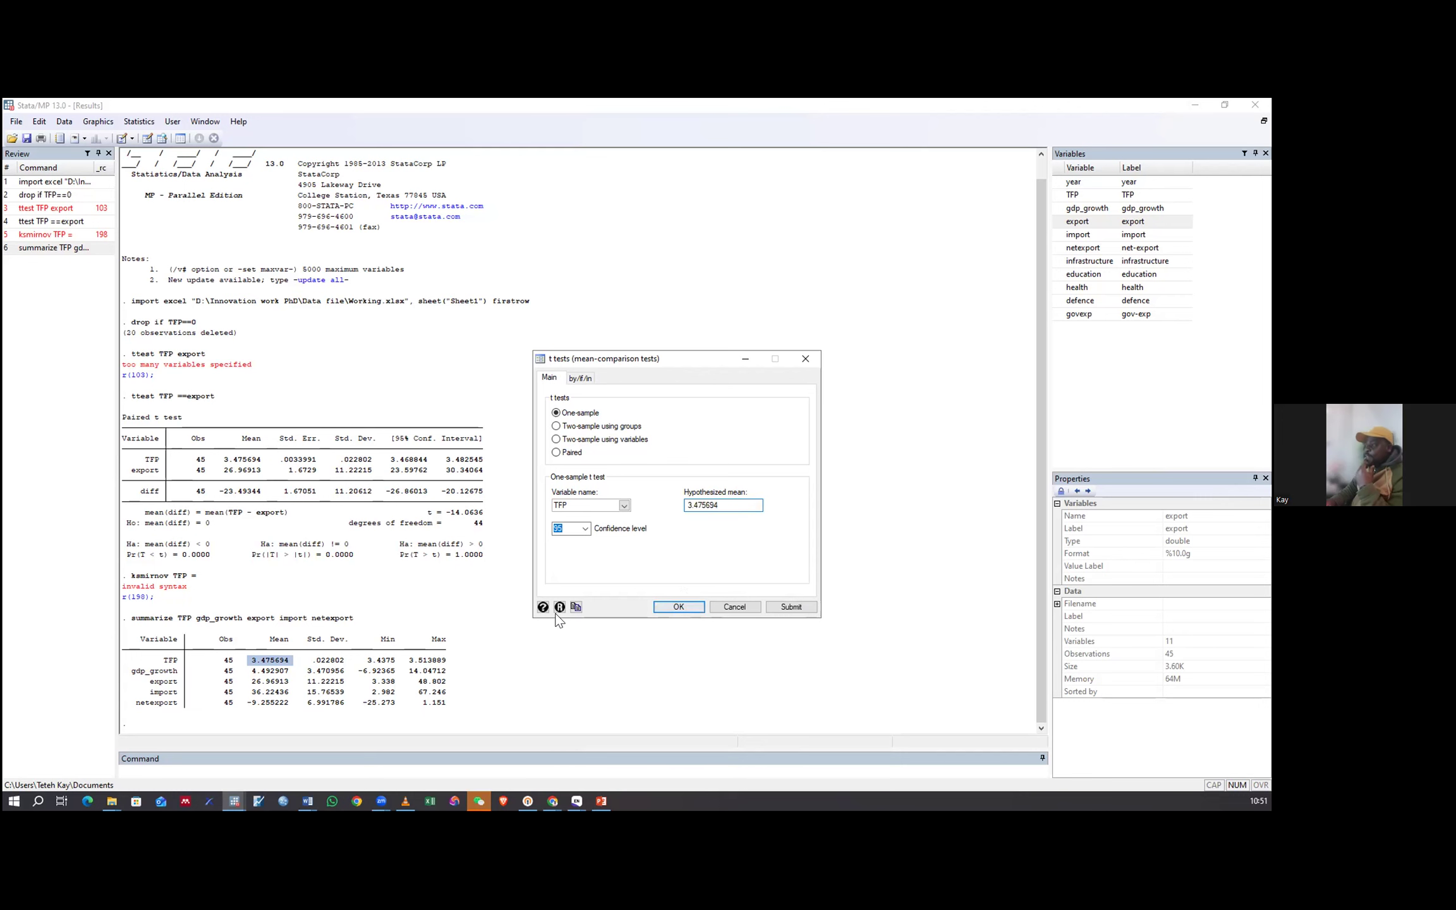
pyautogui.press('Return')
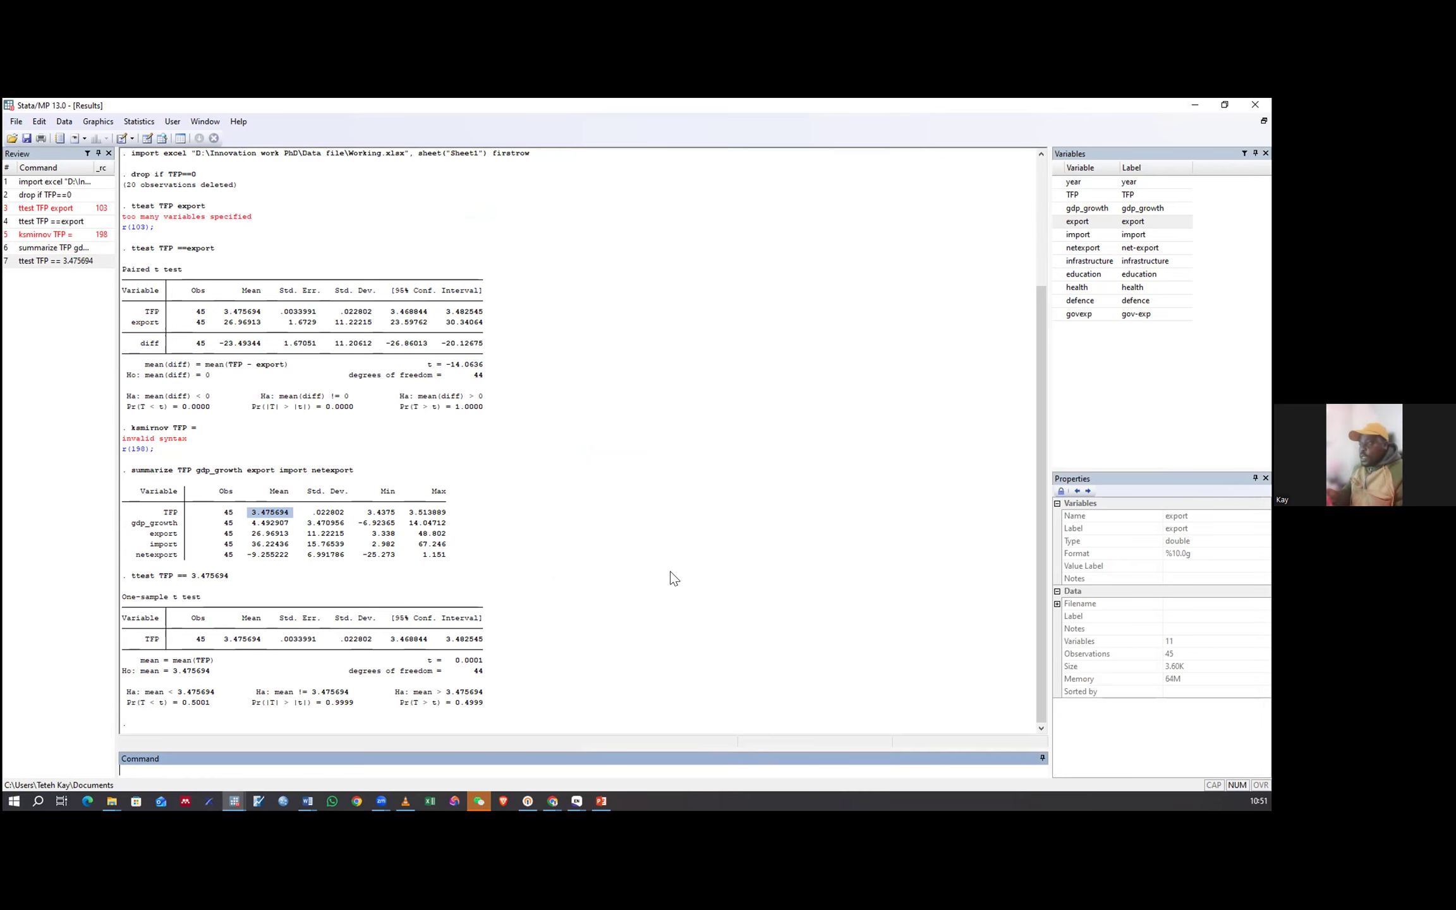
# Examine the one-sample t-test output for TFP, comparing its t statistic with the two-sided p-value.
pyautogui.moveTo(188, 626); pyautogui.dragTo(203, 640)
pyautogui.click(197, 640)
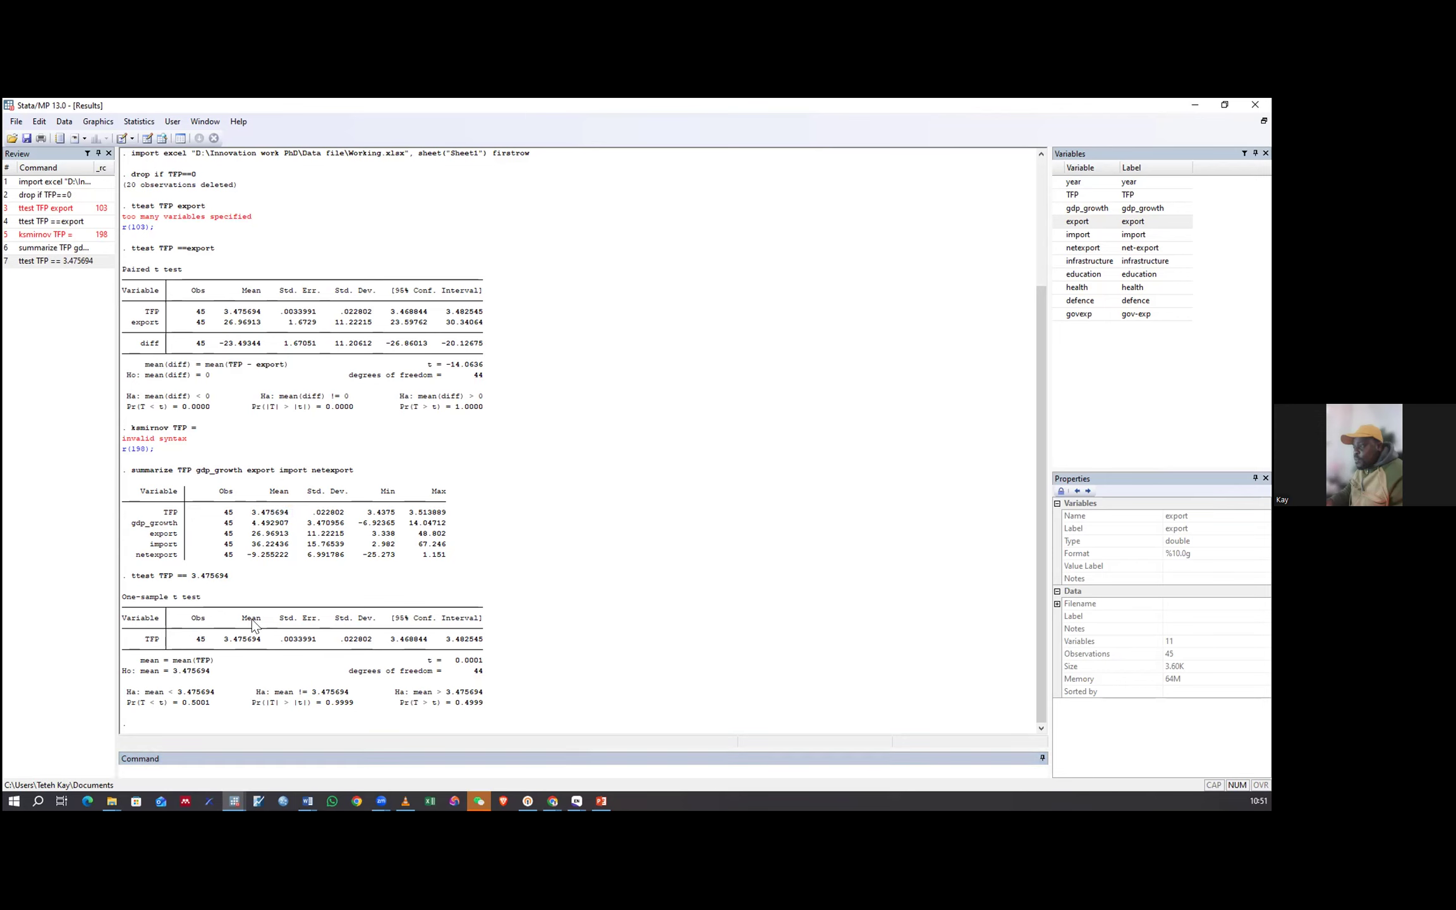
pyautogui.moveTo(224, 639); pyautogui.dragTo(367, 625)
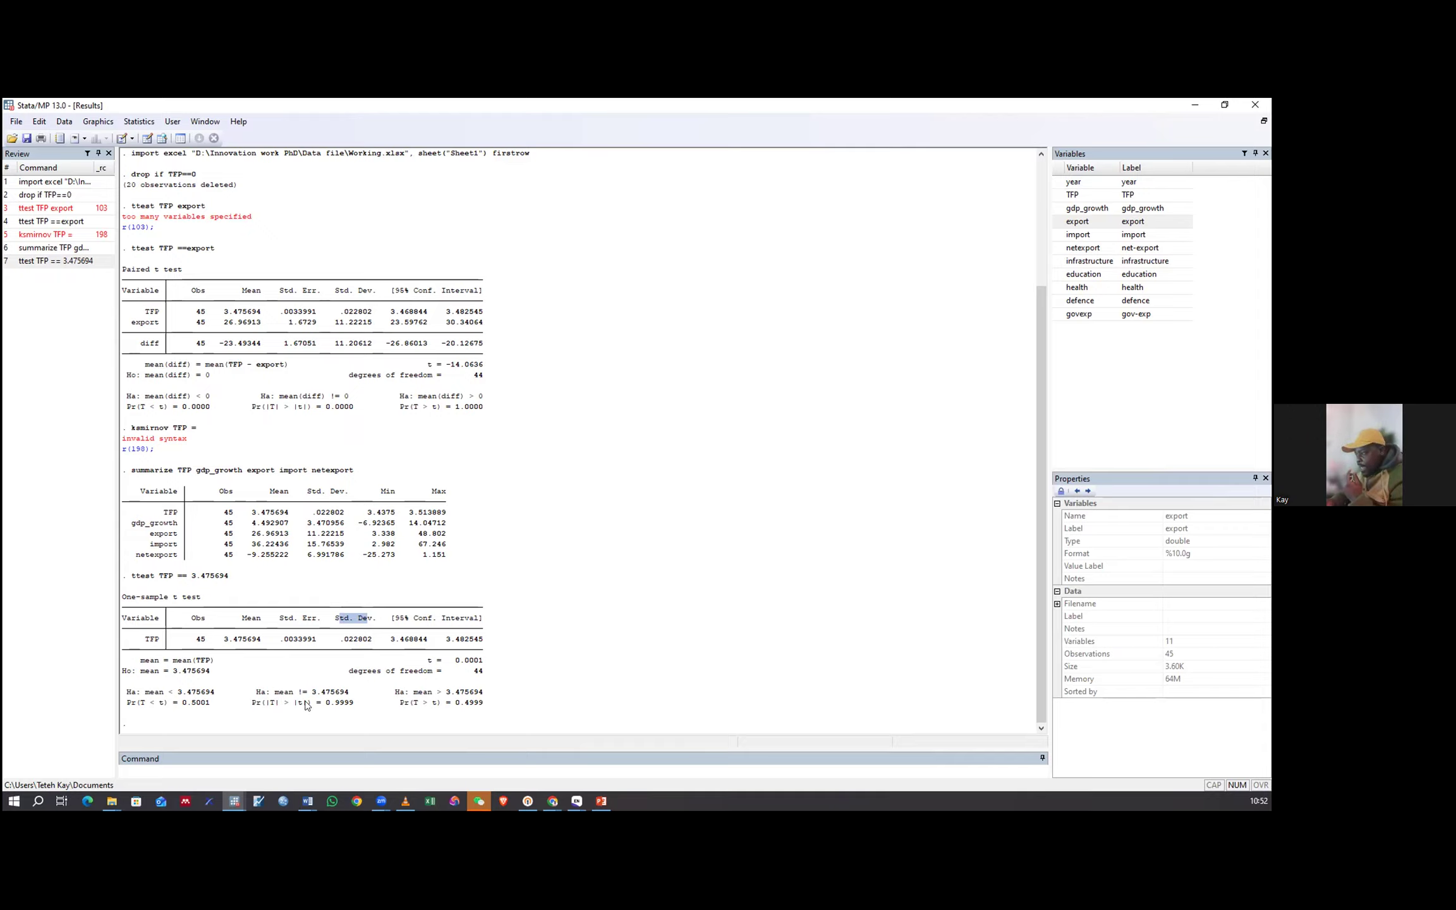
pyautogui.moveTo(252, 703); pyautogui.dragTo(358, 706)
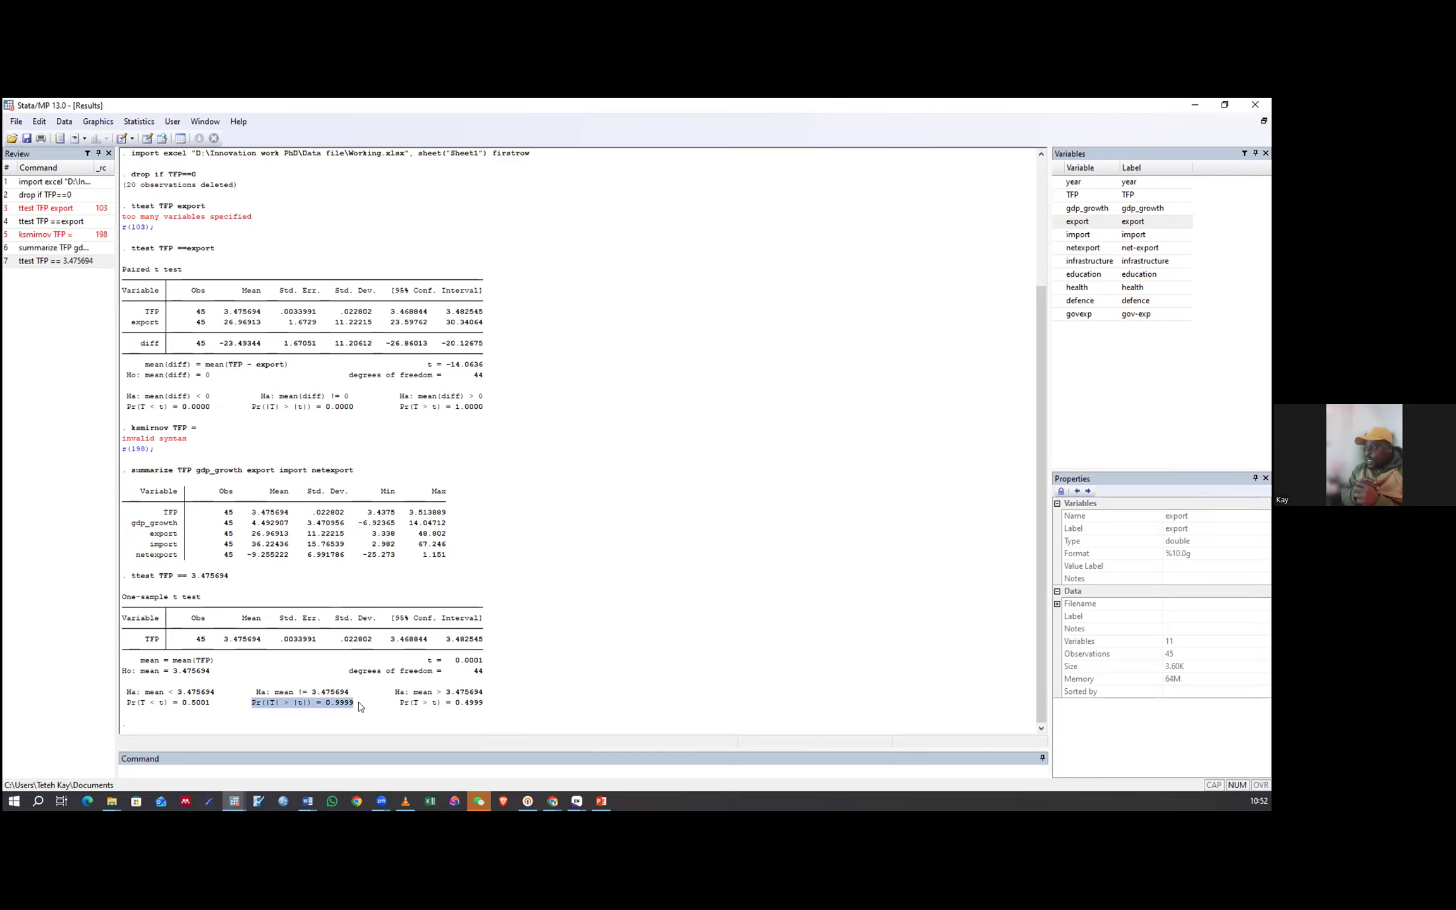
pyautogui.click(606, 540)
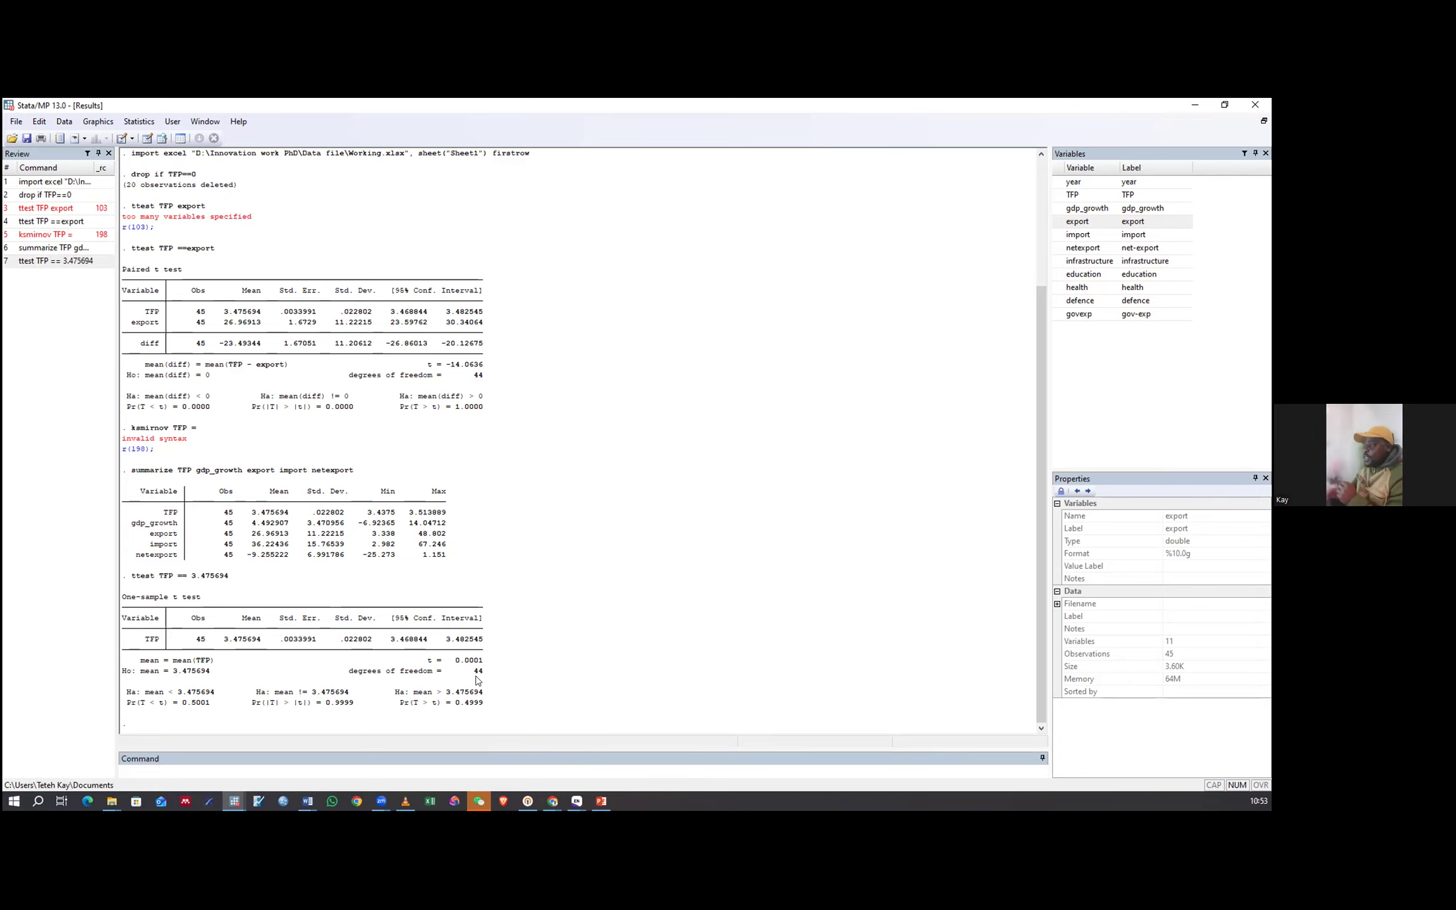
pyautogui.moveTo(428, 660); pyautogui.dragTo(480, 666)
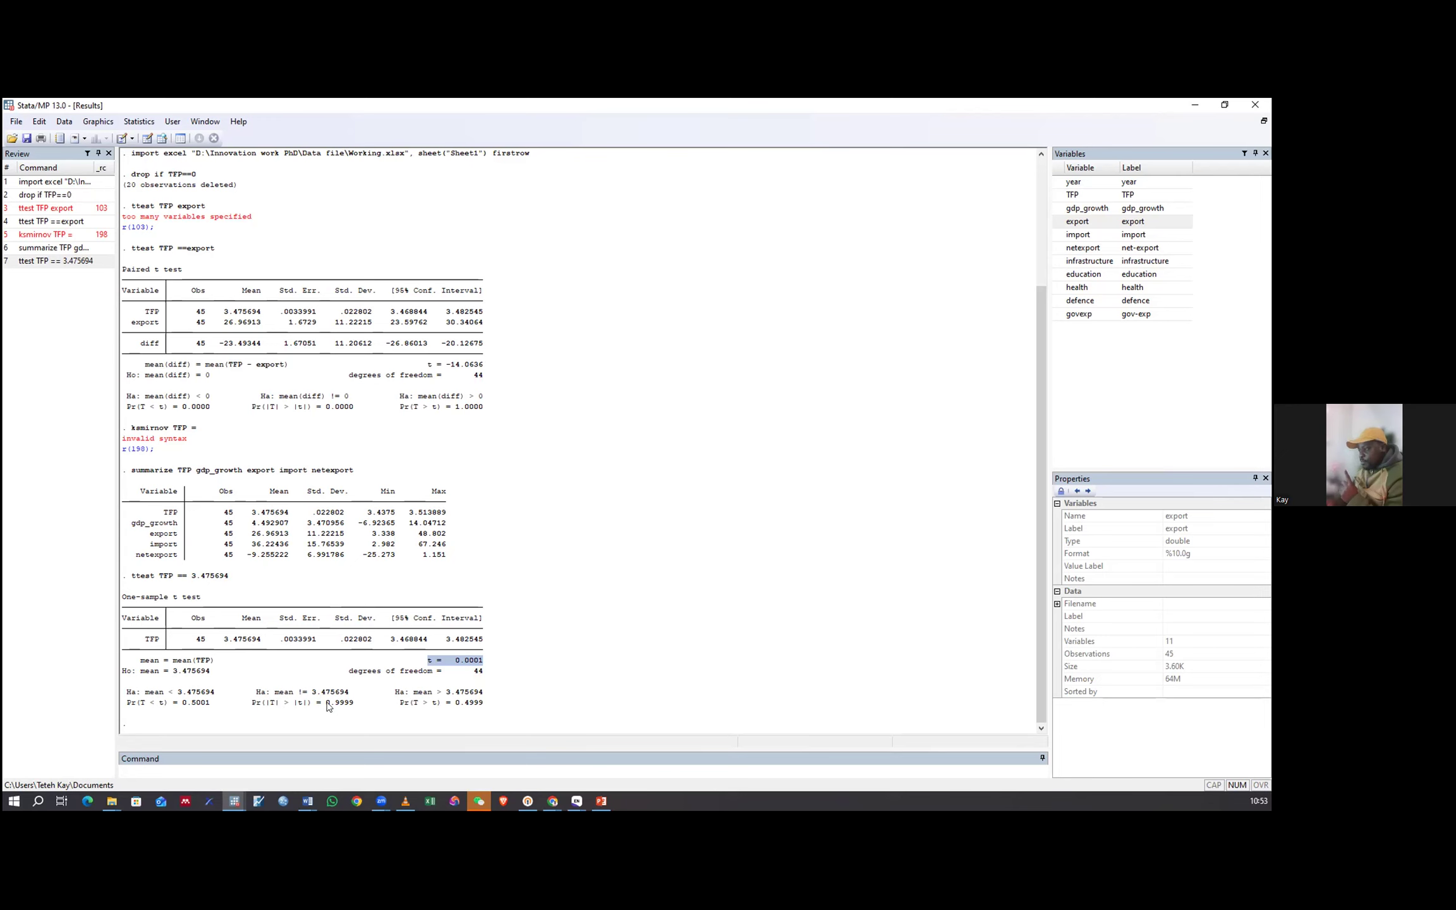
pyautogui.moveTo(252, 702); pyautogui.dragTo(352, 704)
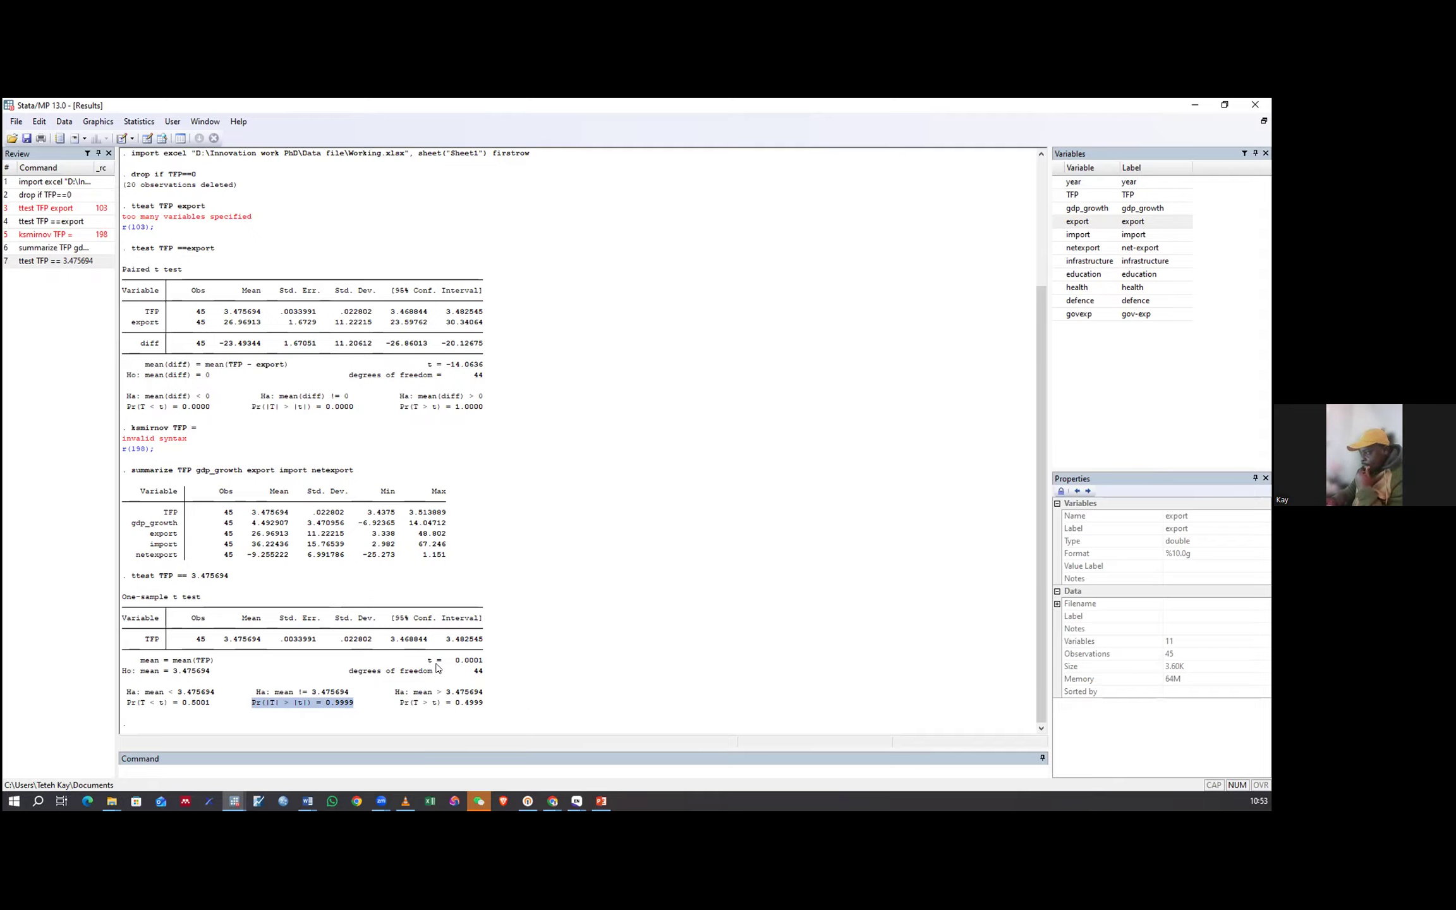
pyautogui.click(480, 667)
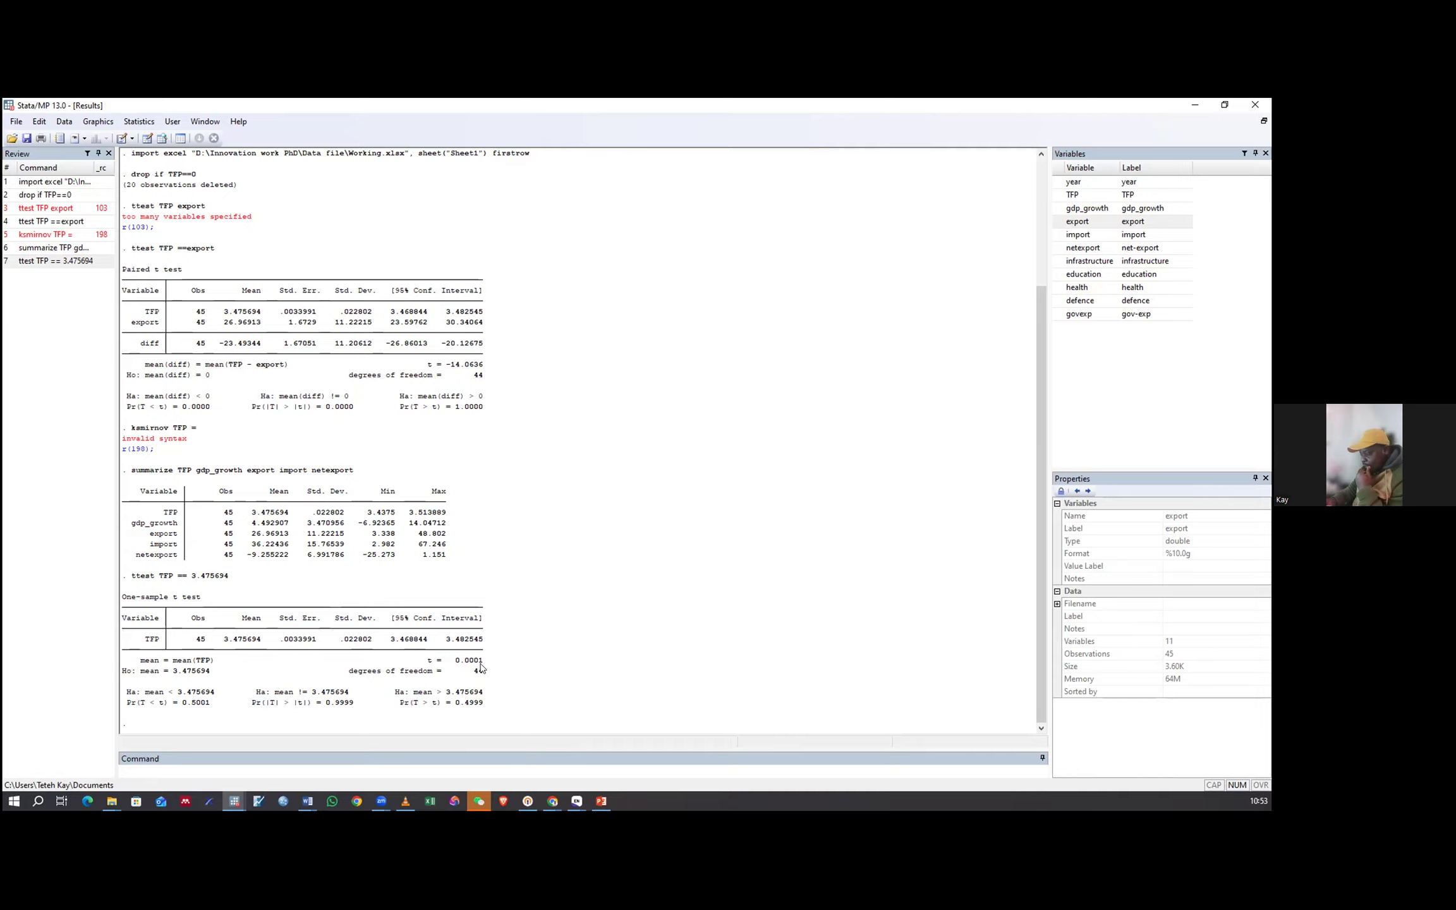
pyautogui.doubleClick(481, 667)
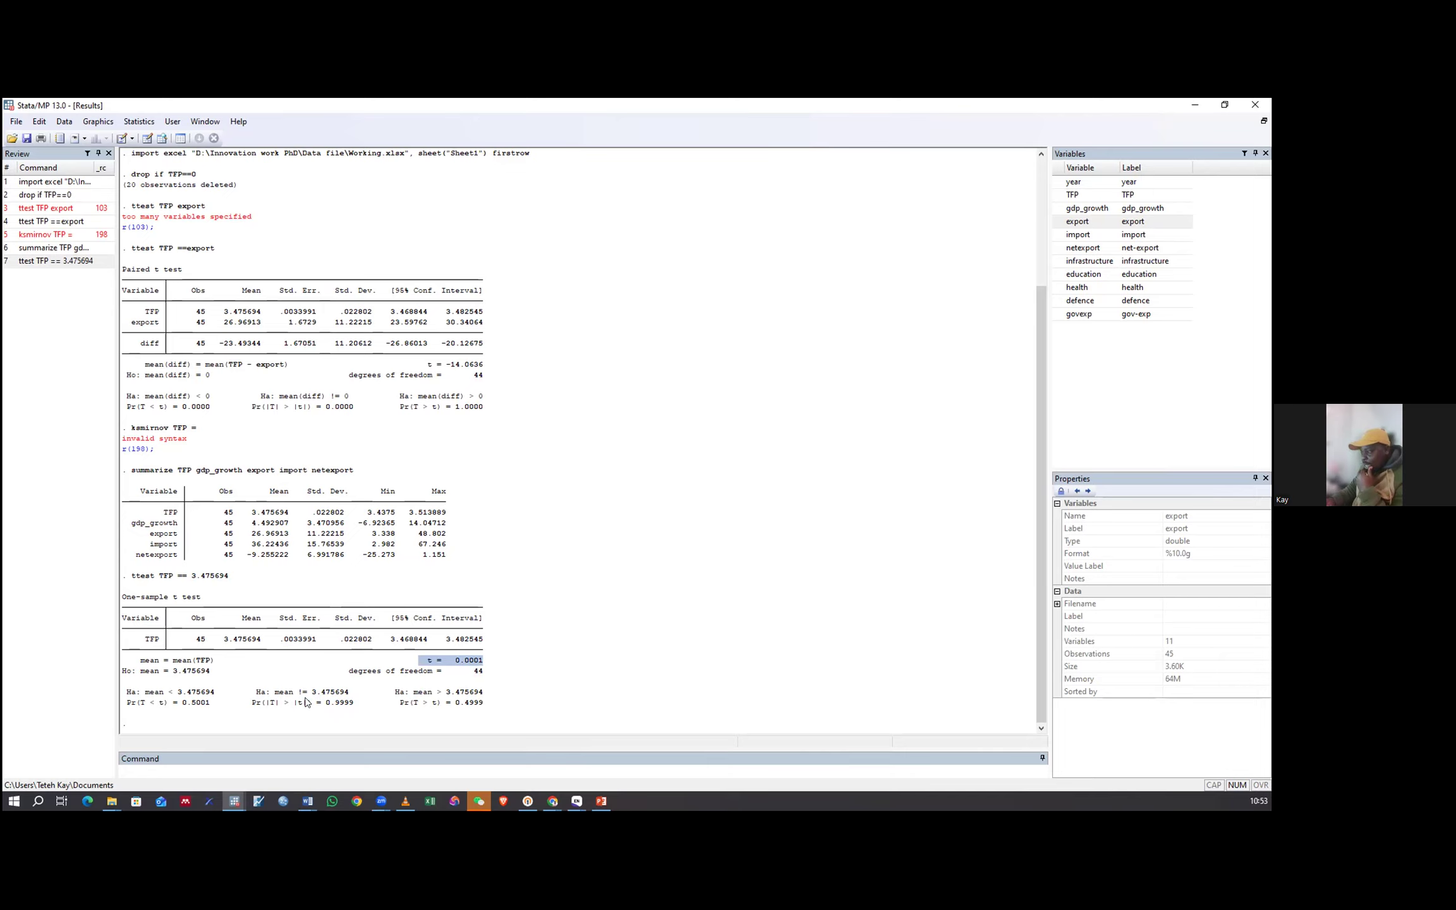
pyautogui.moveTo(298, 702); pyautogui.dragTo(353, 703)
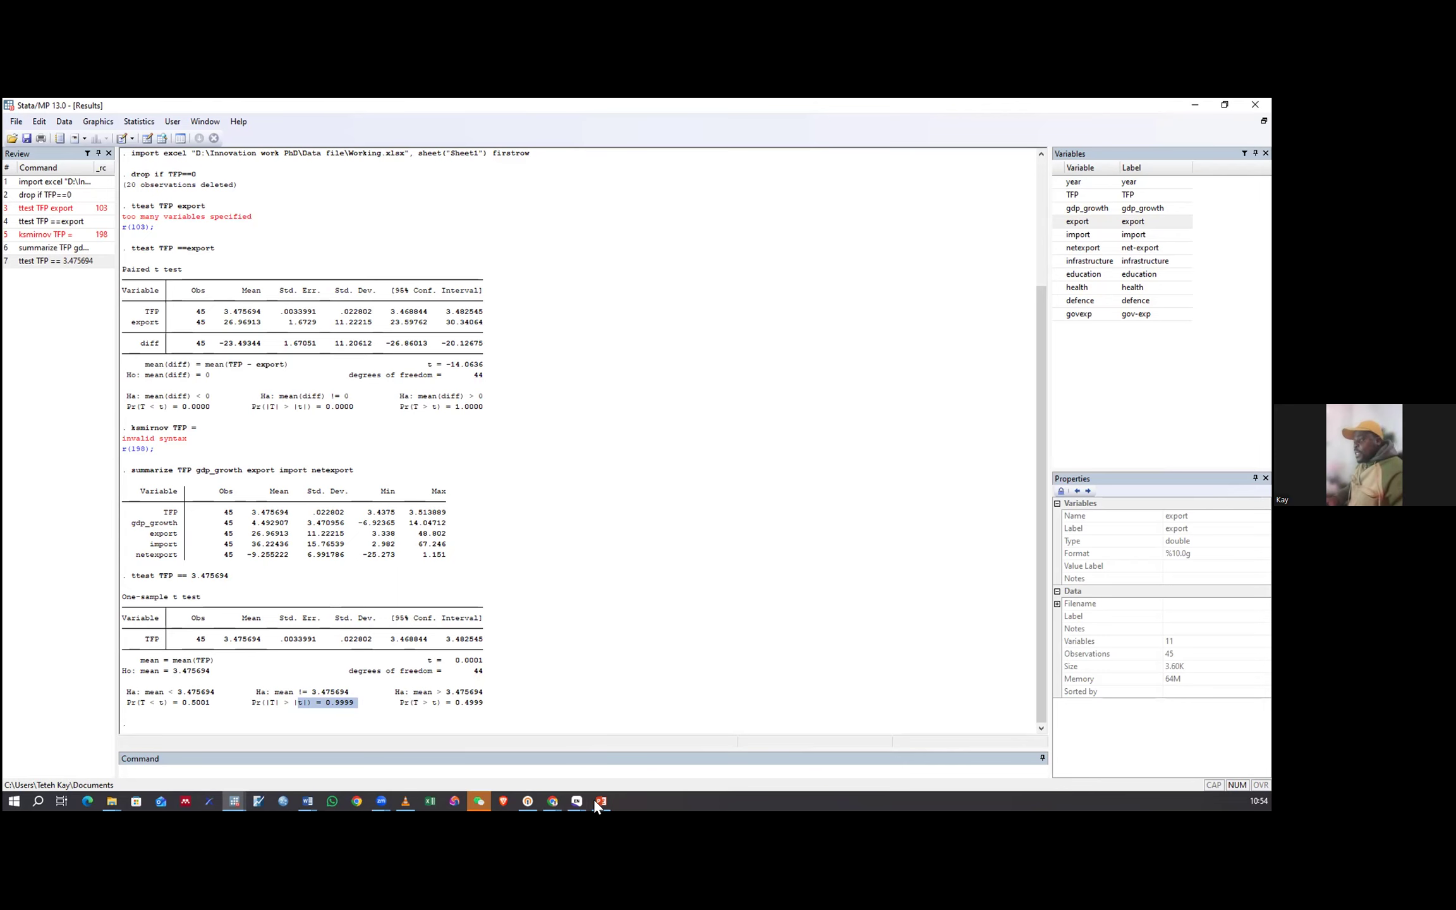
# Review the 0.05 significance rule on the Step 4 slide in PowerPoint, then check the two-sided p-value in Stata against it.
pyautogui.moveTo(594, 799)
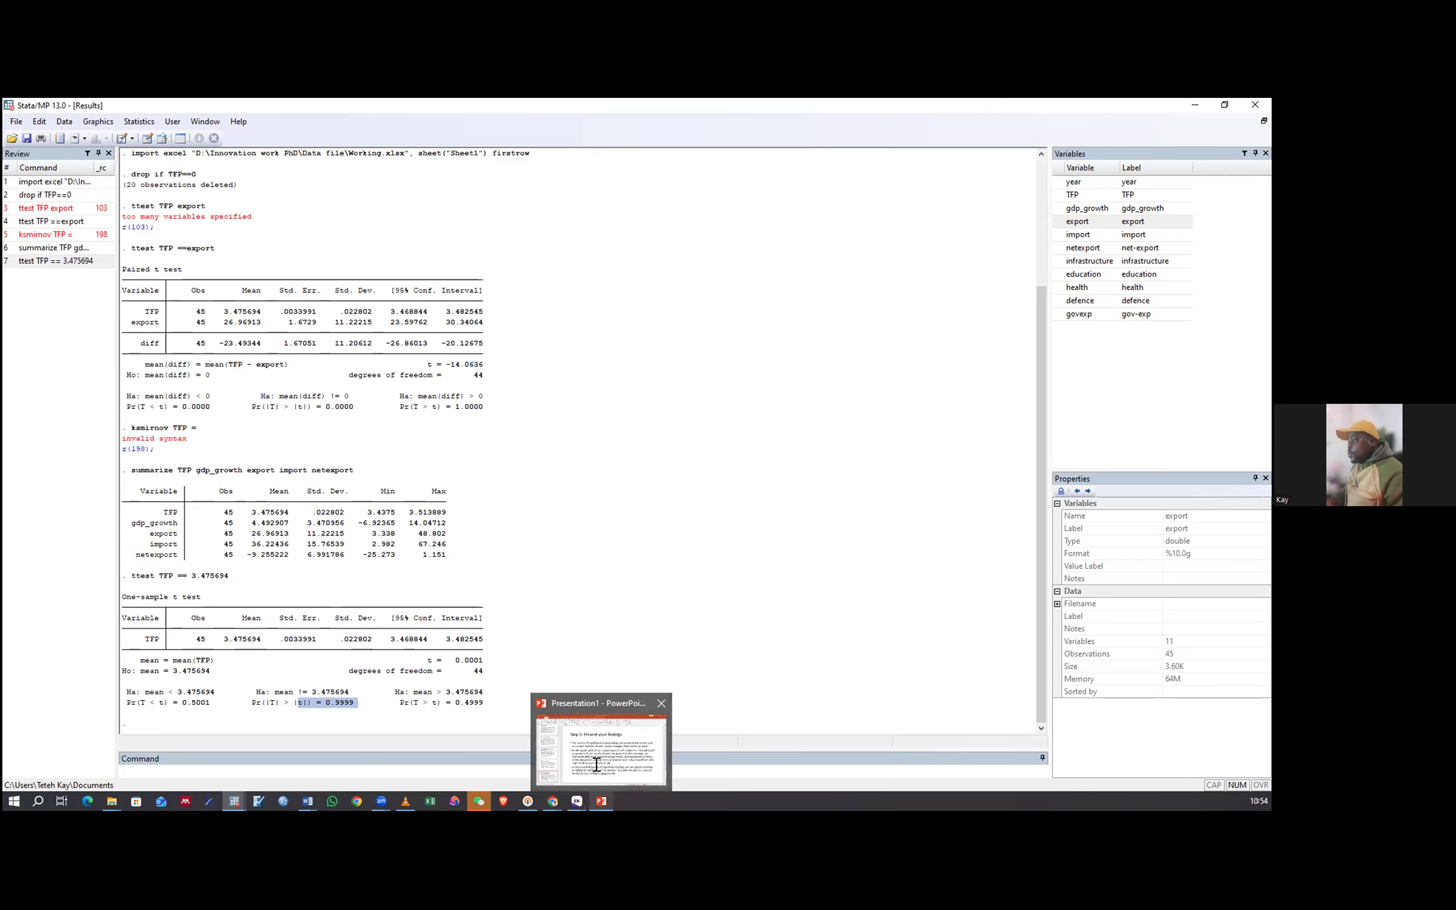
pyautogui.click(597, 768)
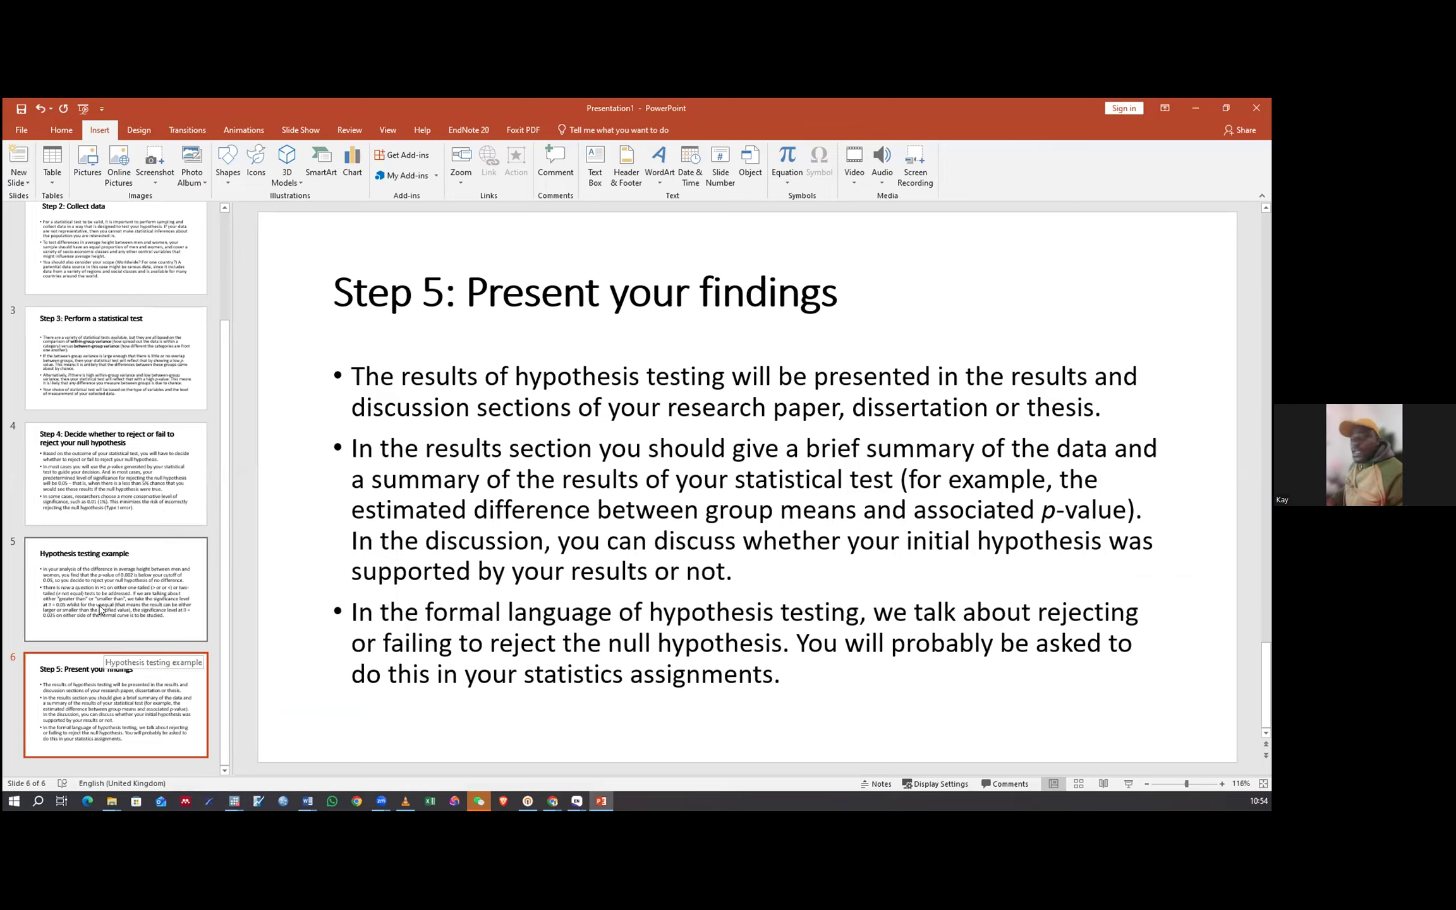
pyautogui.click(103, 488)
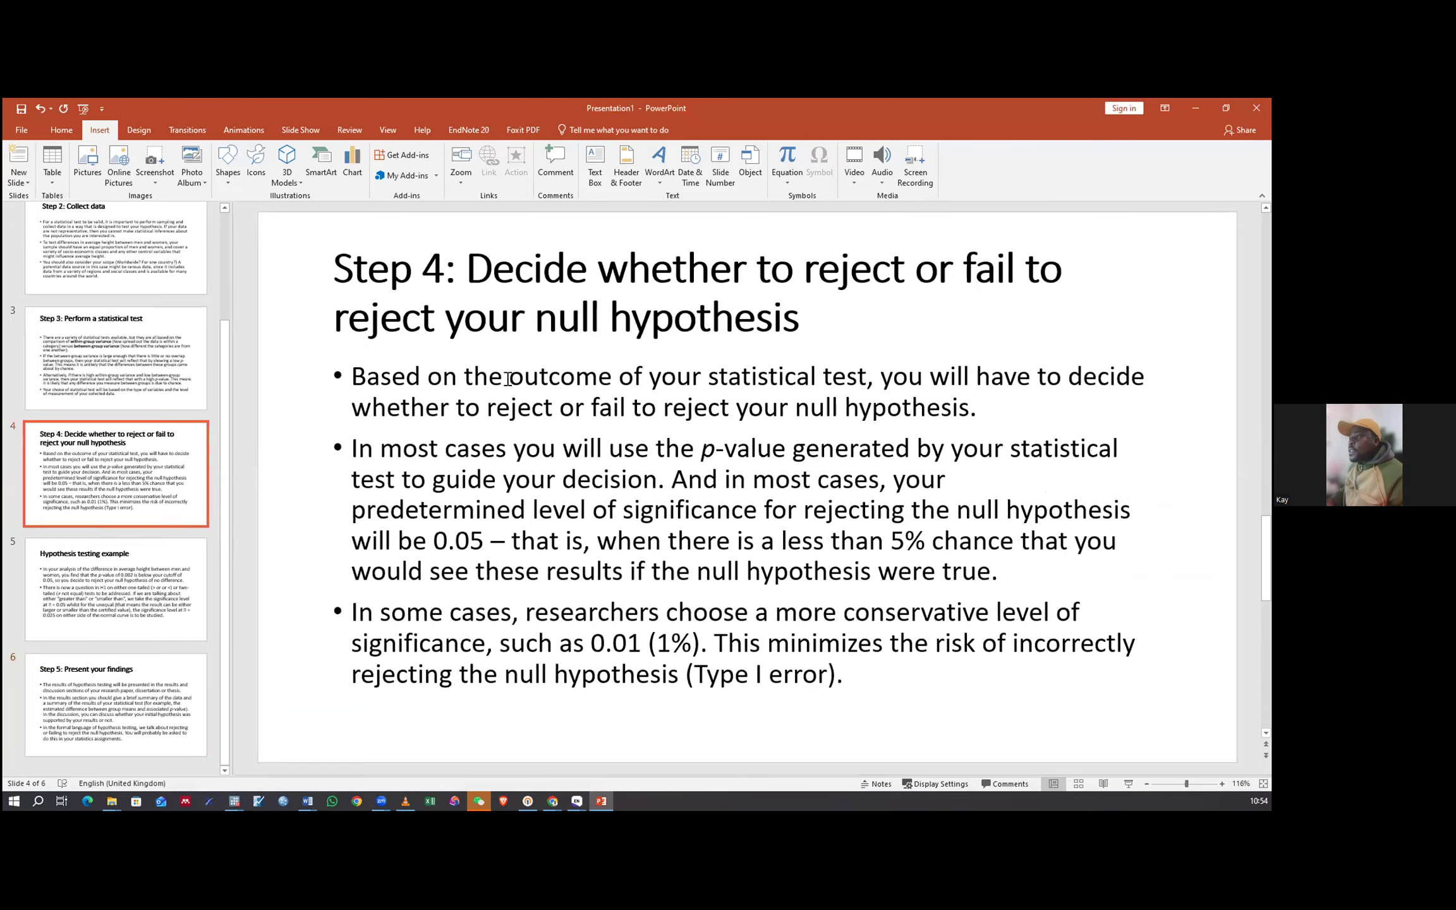
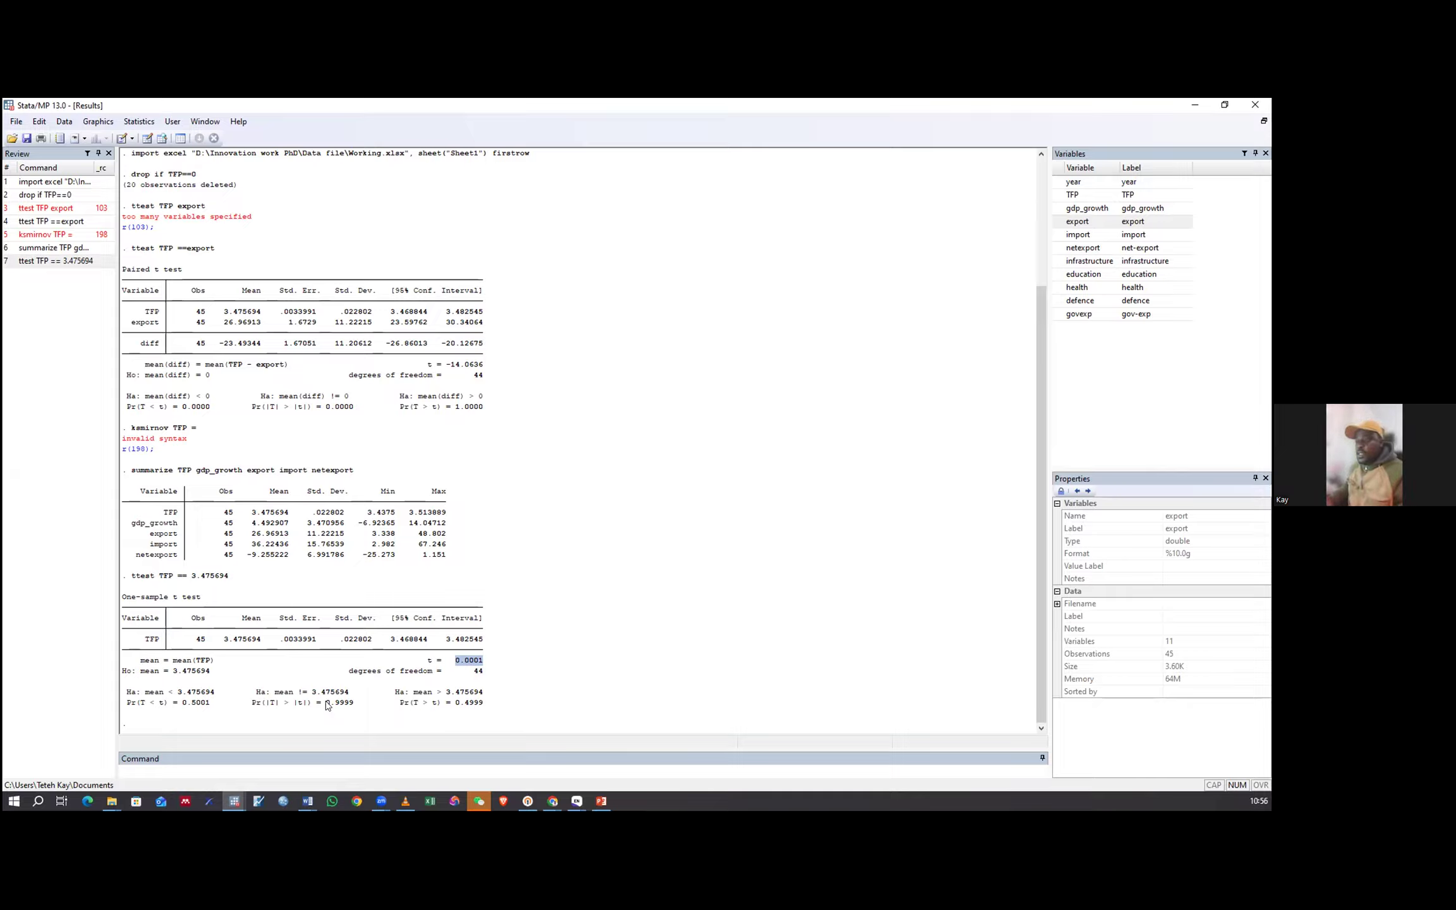
pyautogui.click(597, 801)
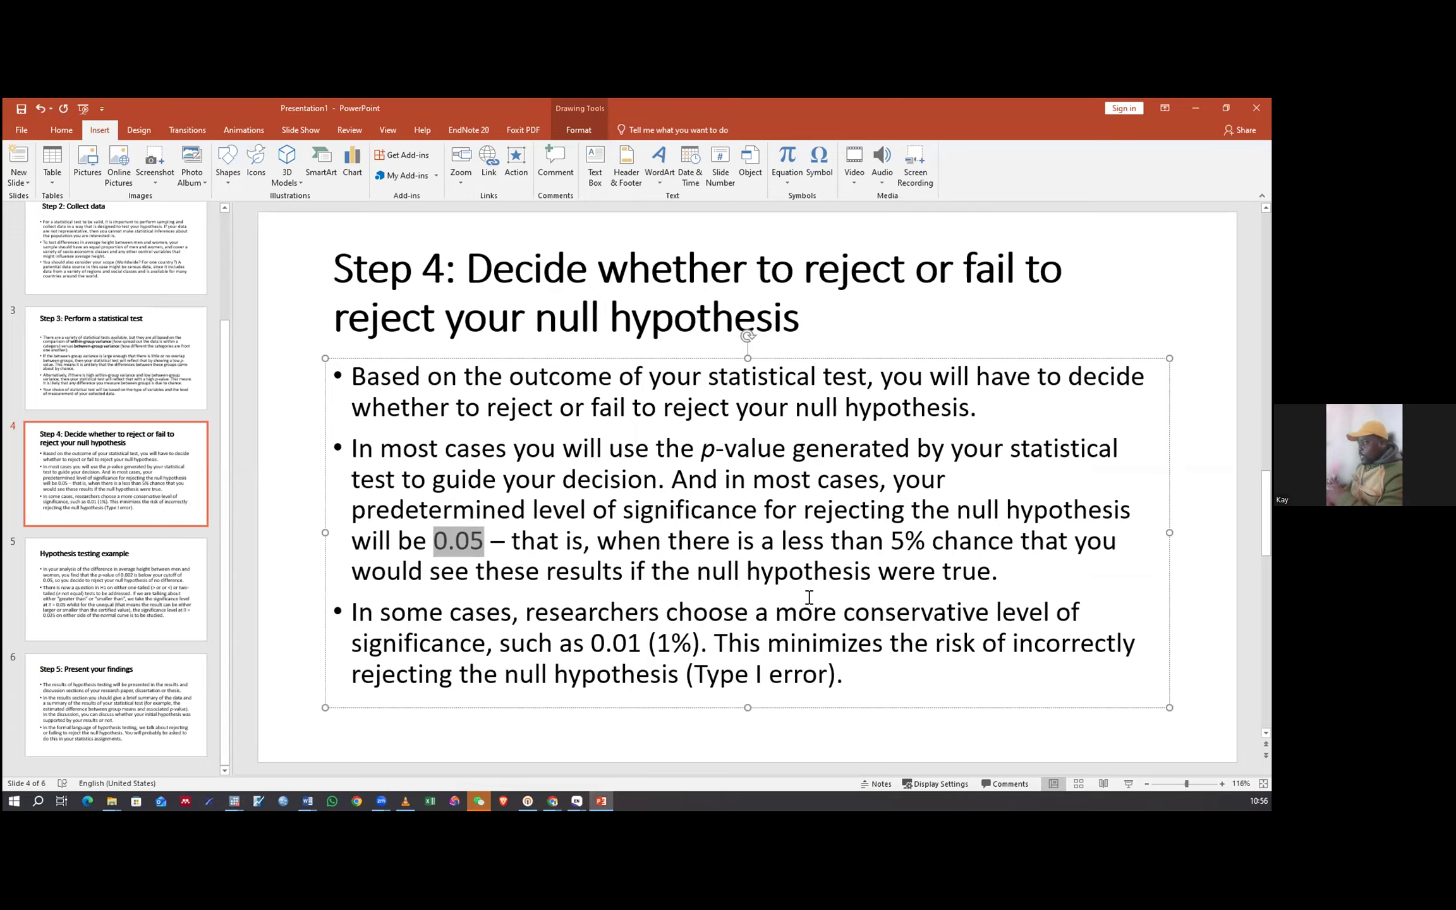
pyautogui.click(456, 544)
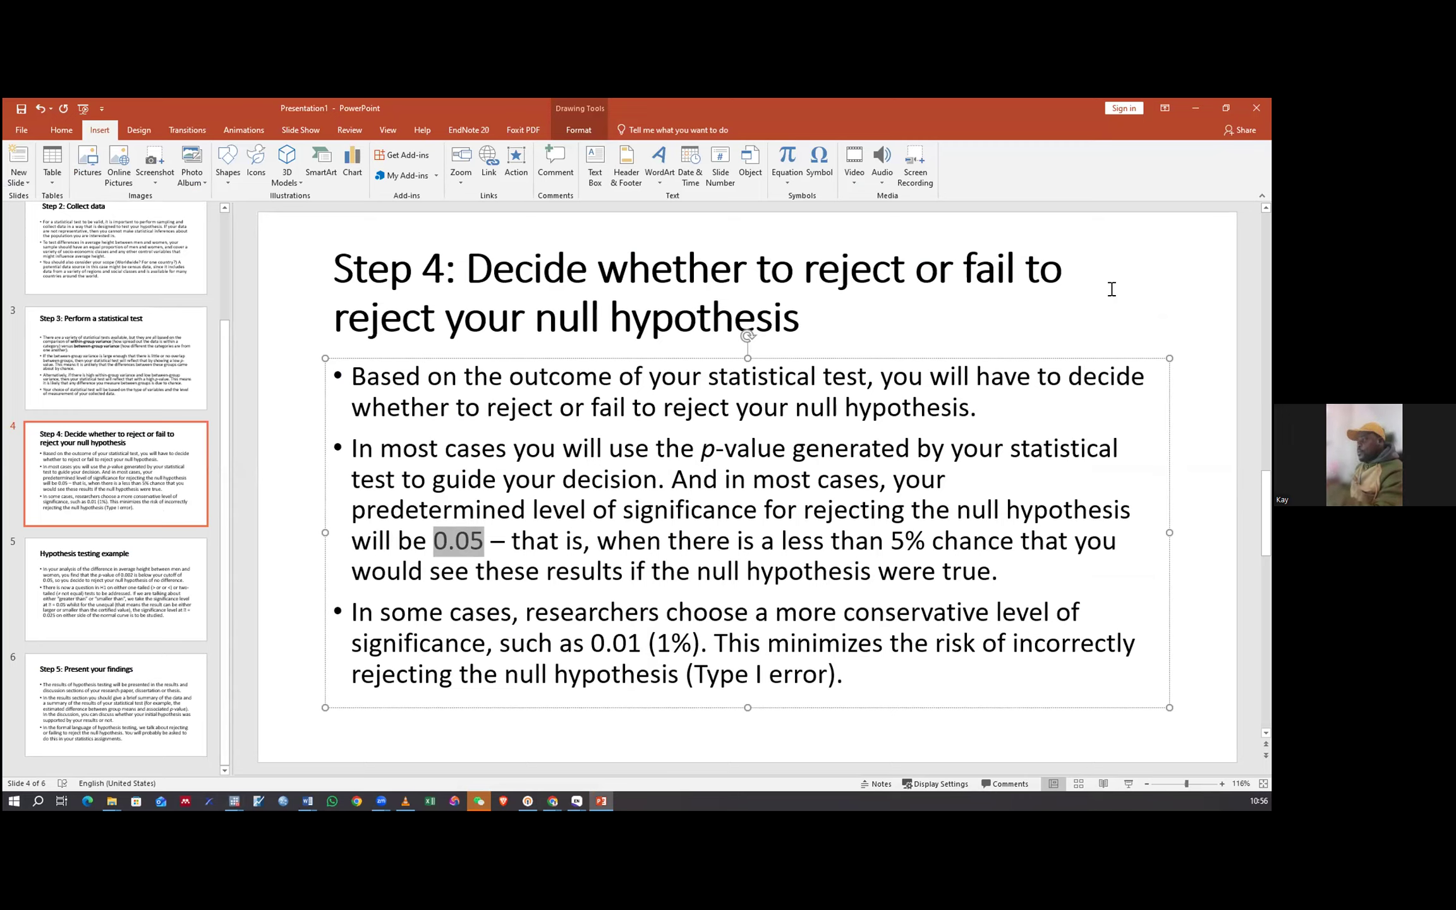
pyautogui.click(1197, 108)
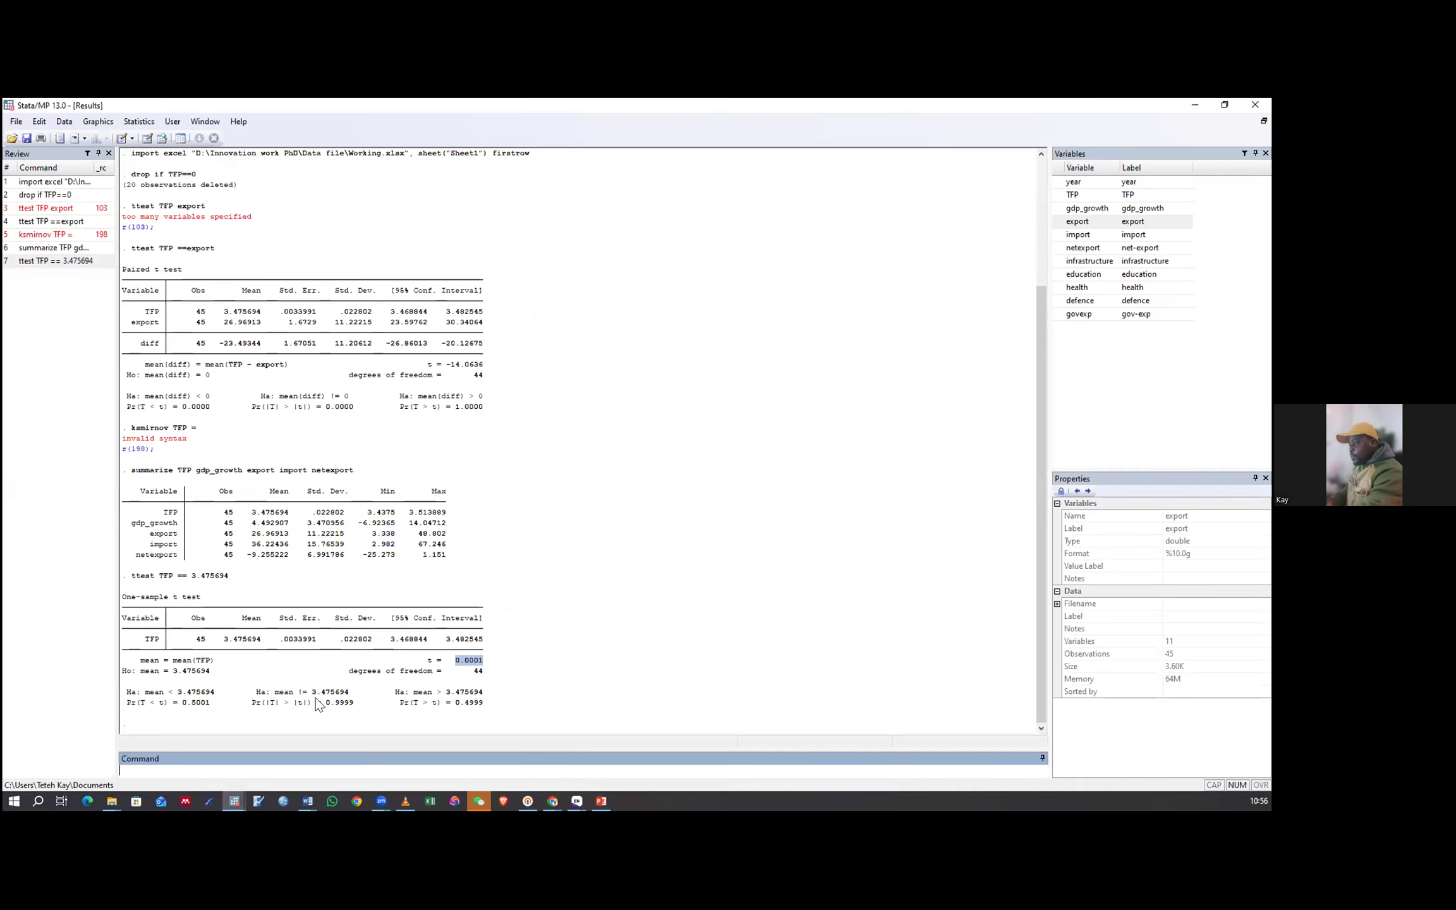
pyautogui.moveTo(314, 702); pyautogui.dragTo(357, 702)
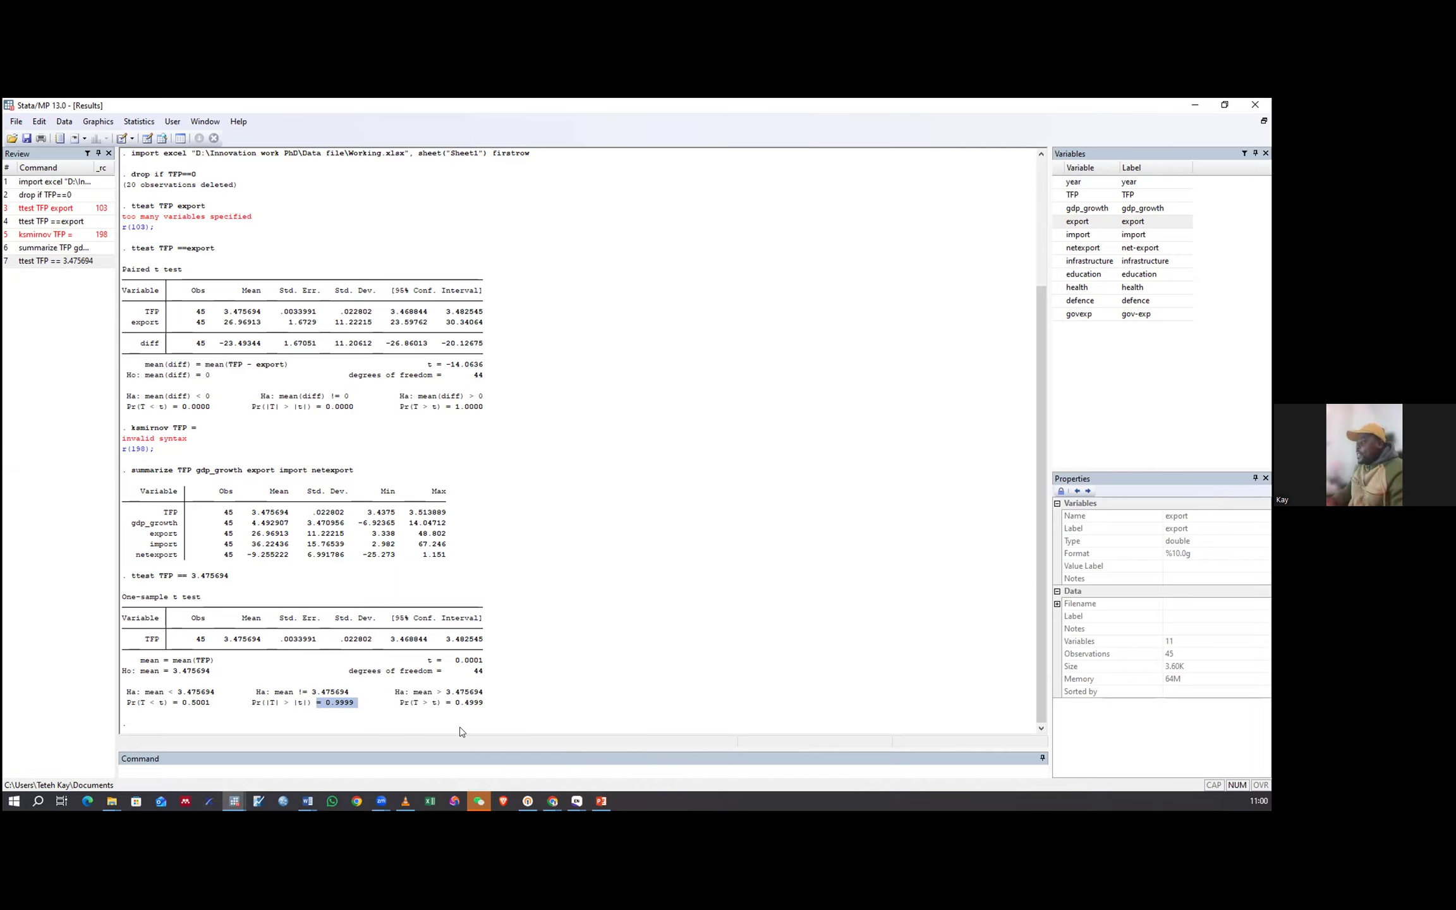
# Rerun the one-sample t-test of TFP against 3.475694 with the confidence level set to 99.
pyautogui.moveTo(236, 802)
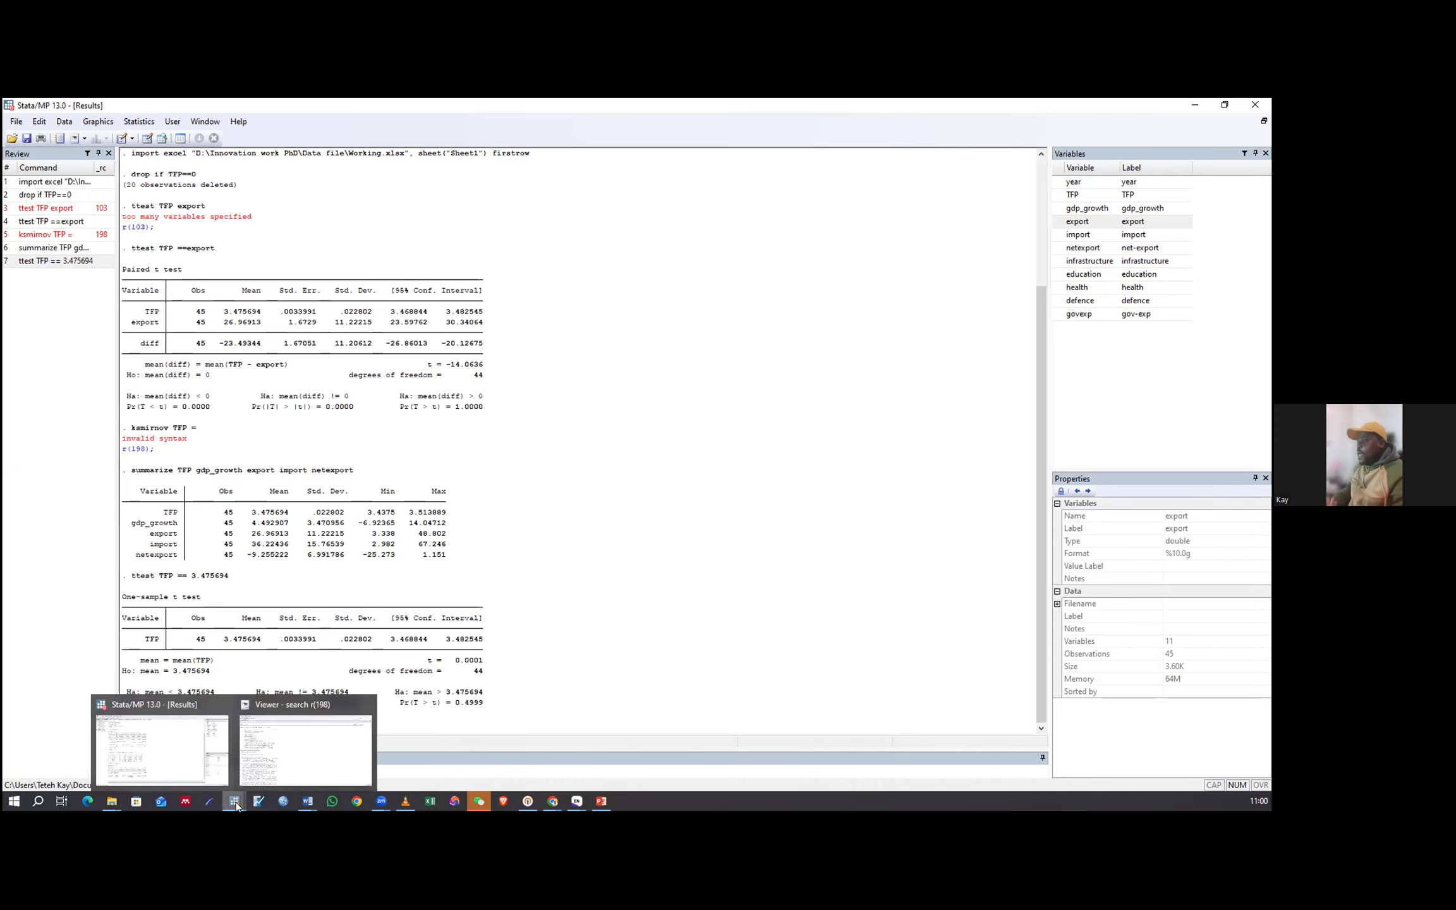
pyautogui.click(138, 120)
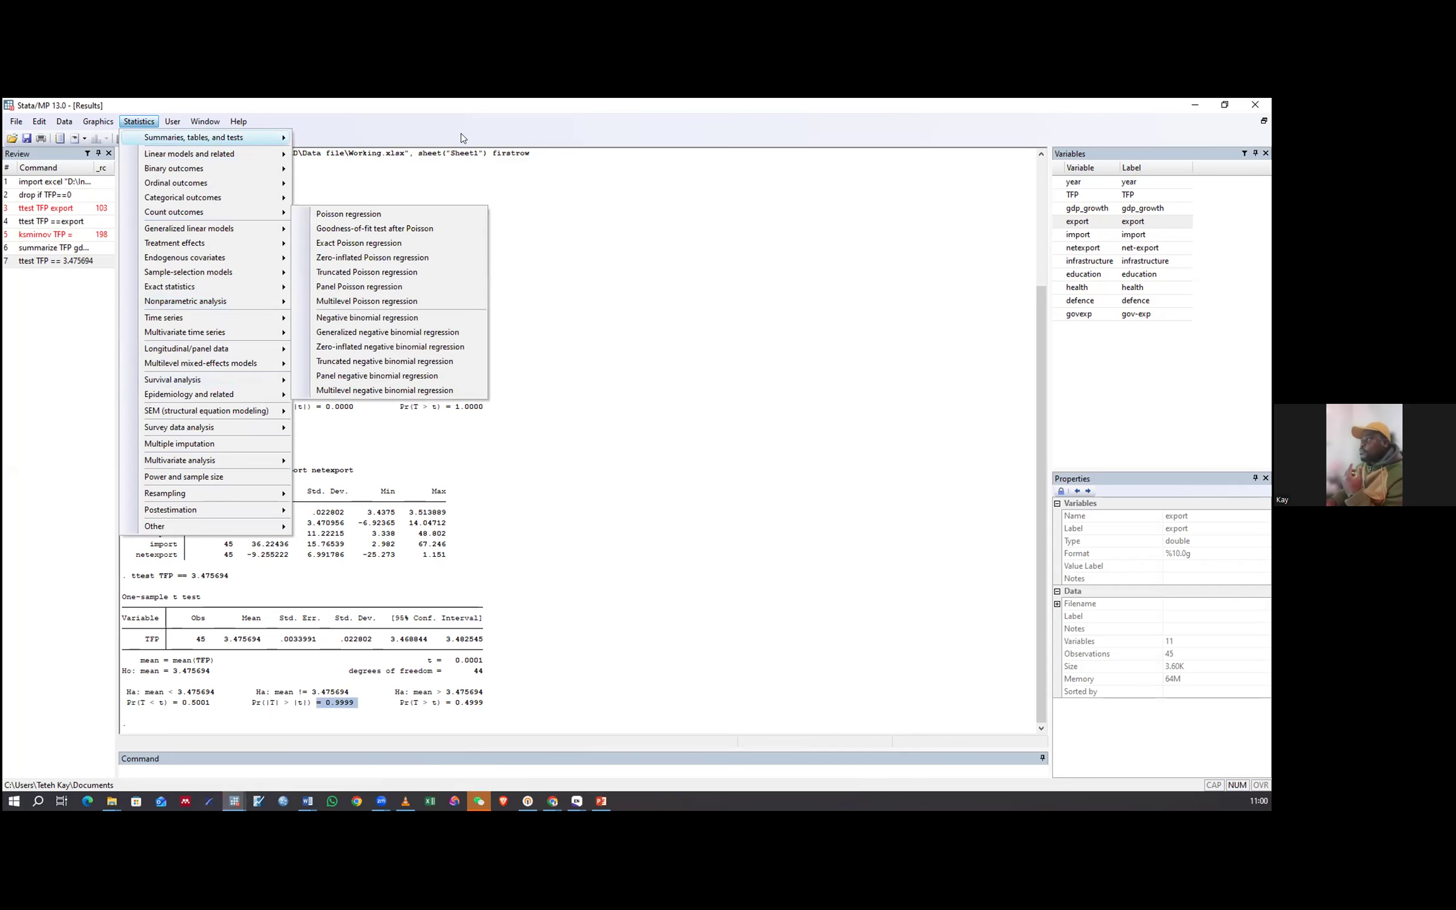
pyautogui.moveTo(283, 139)
pyautogui.moveTo(386, 186)
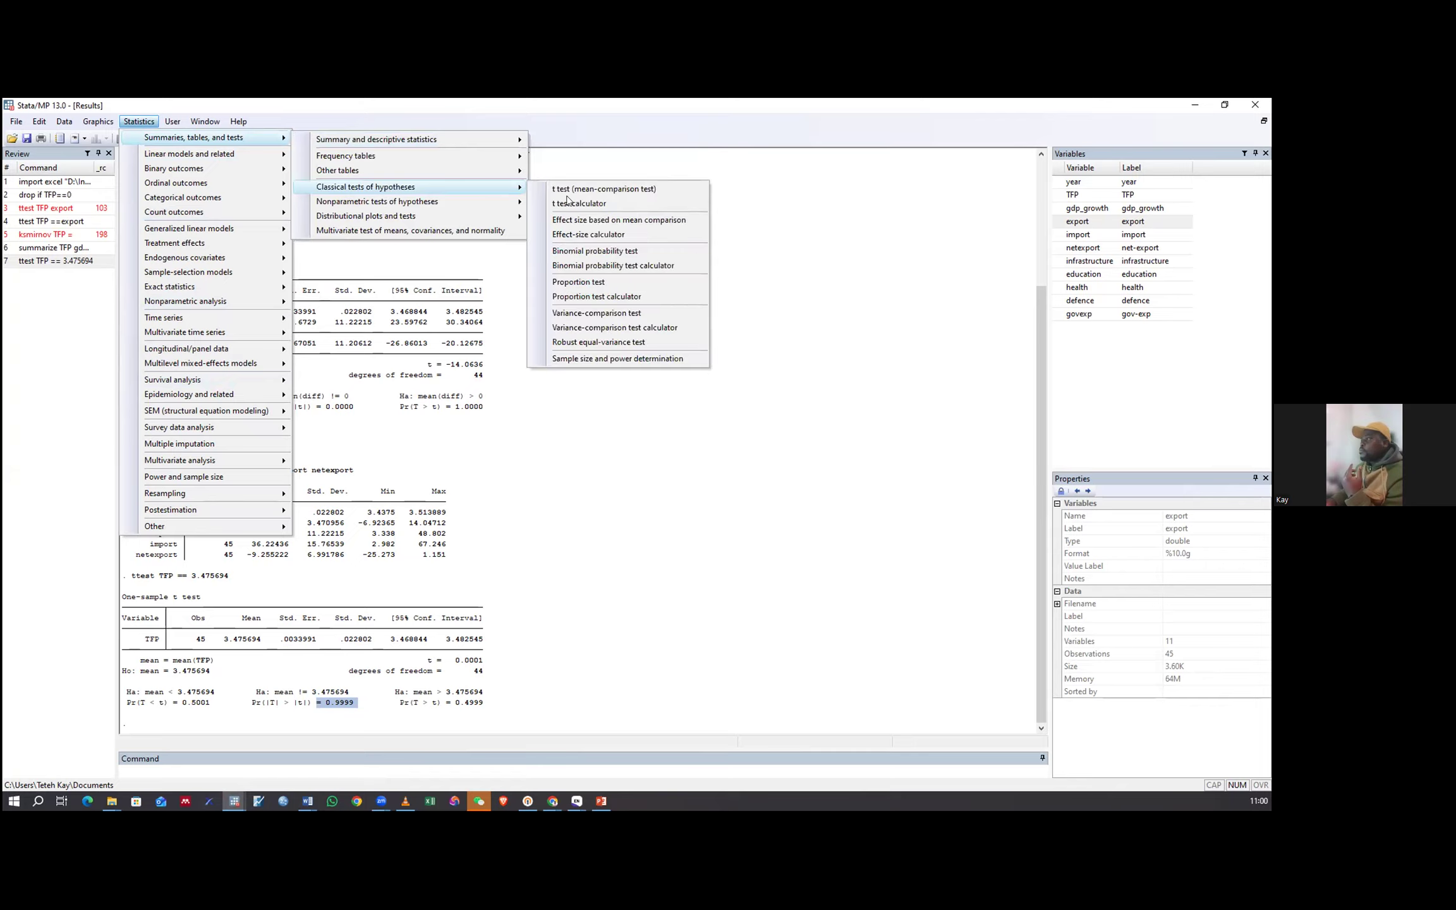
pyautogui.click(586, 189)
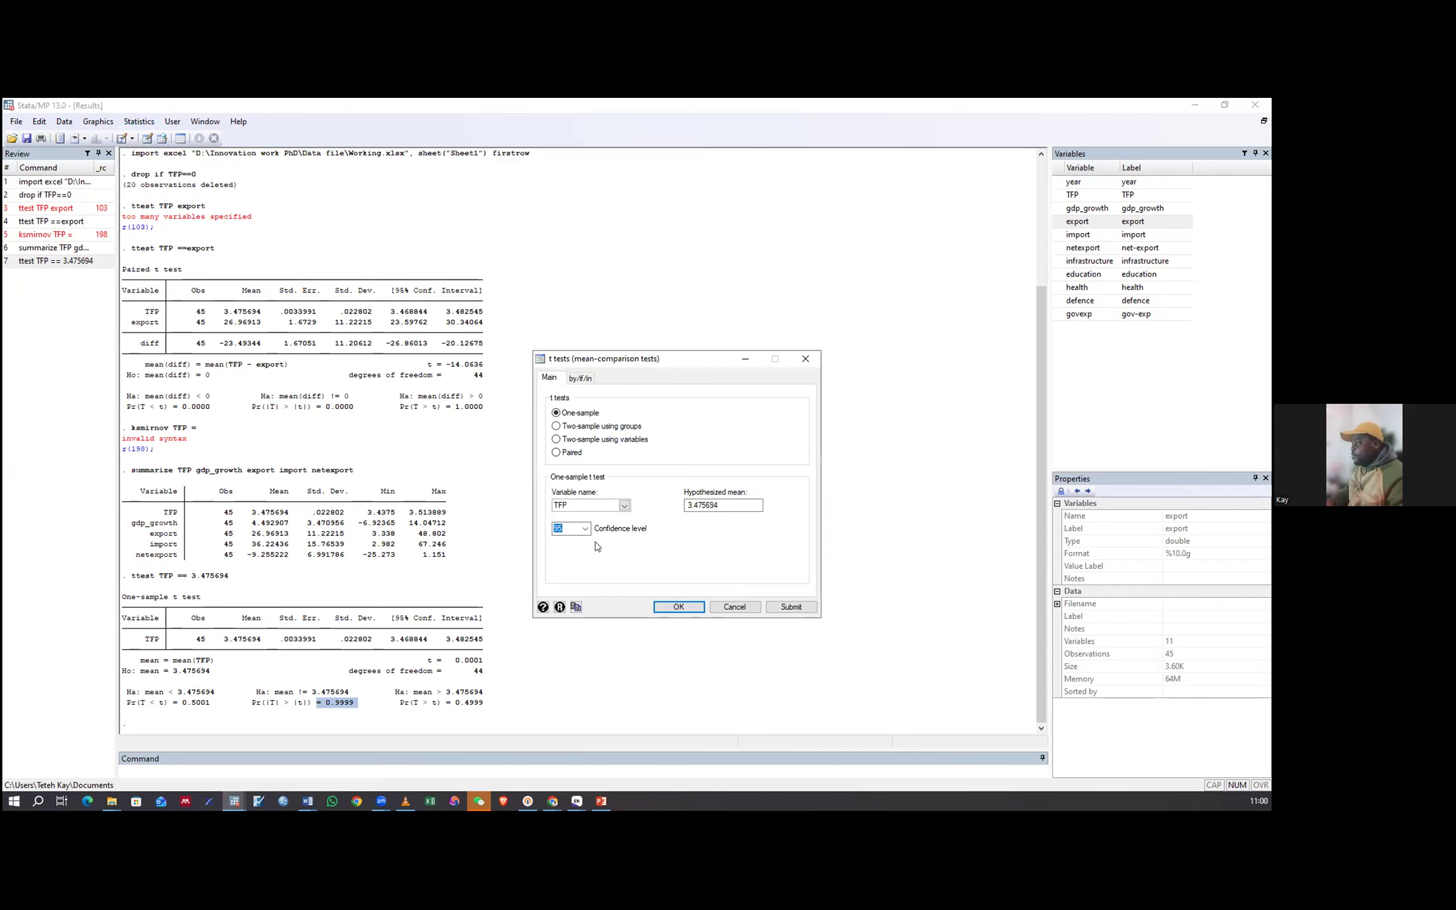
pyautogui.click(585, 530)
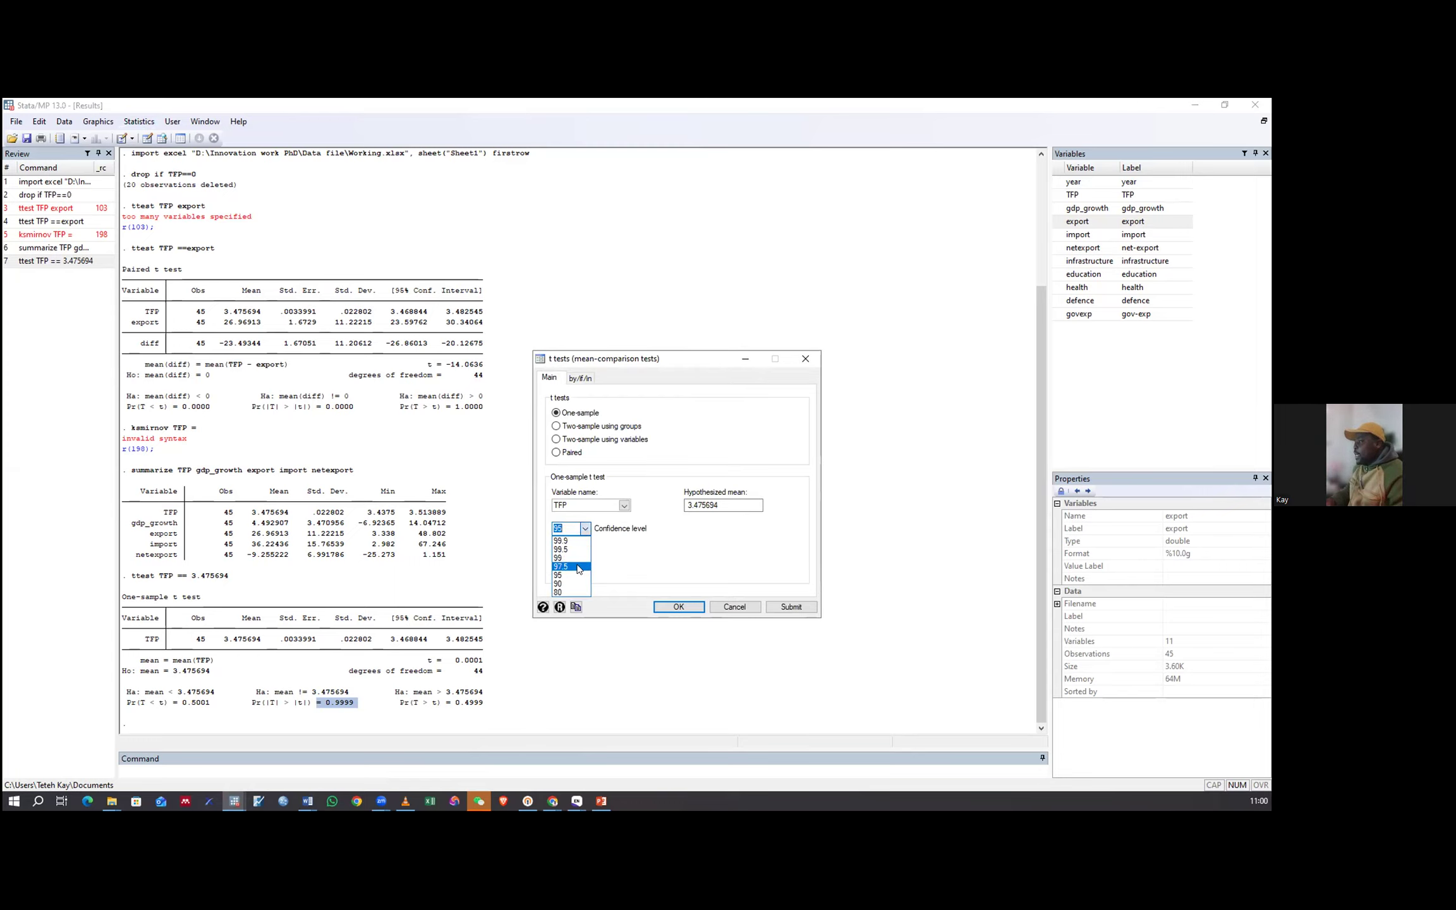
pyautogui.click(566, 559)
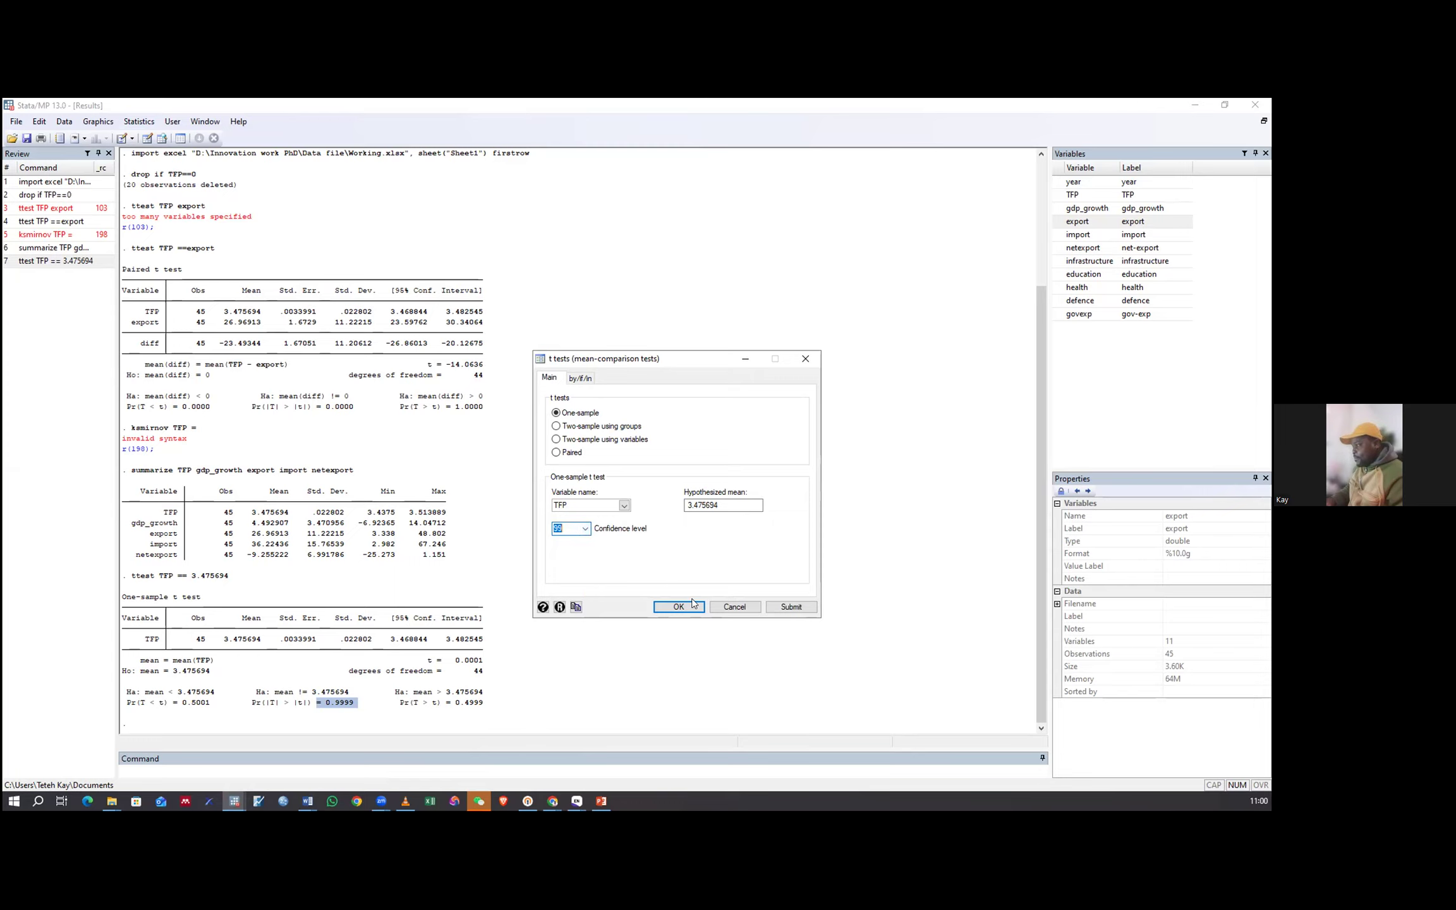
pyautogui.click(790, 606)
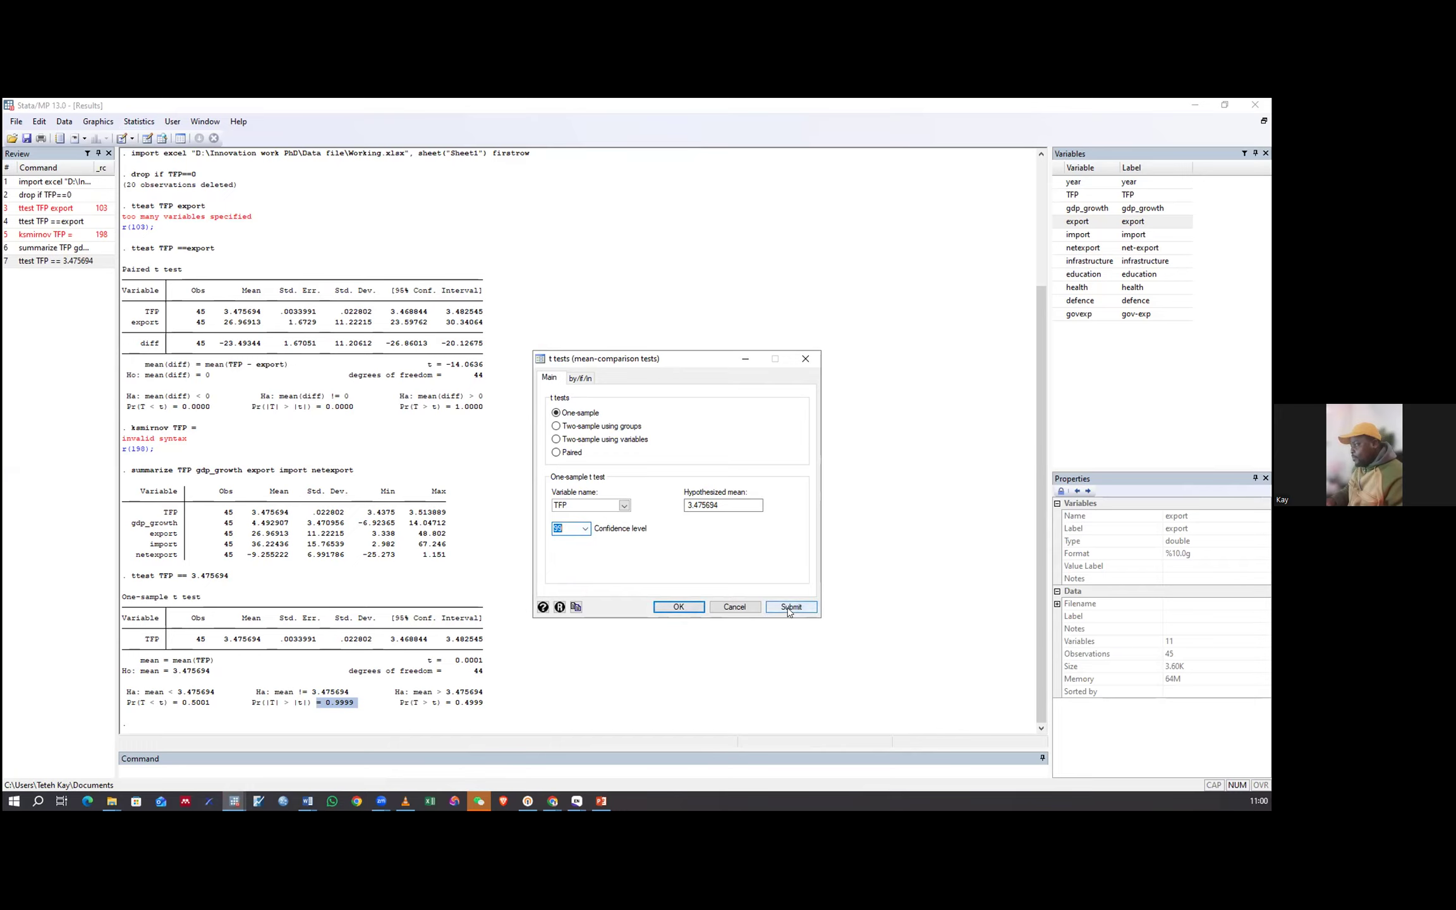
# Run the TFP one-sample t-test at the 99 confidence level, then rerun it with the confidence level set to 80.
pyautogui.click(752, 606)
pyautogui.click(766, 600)
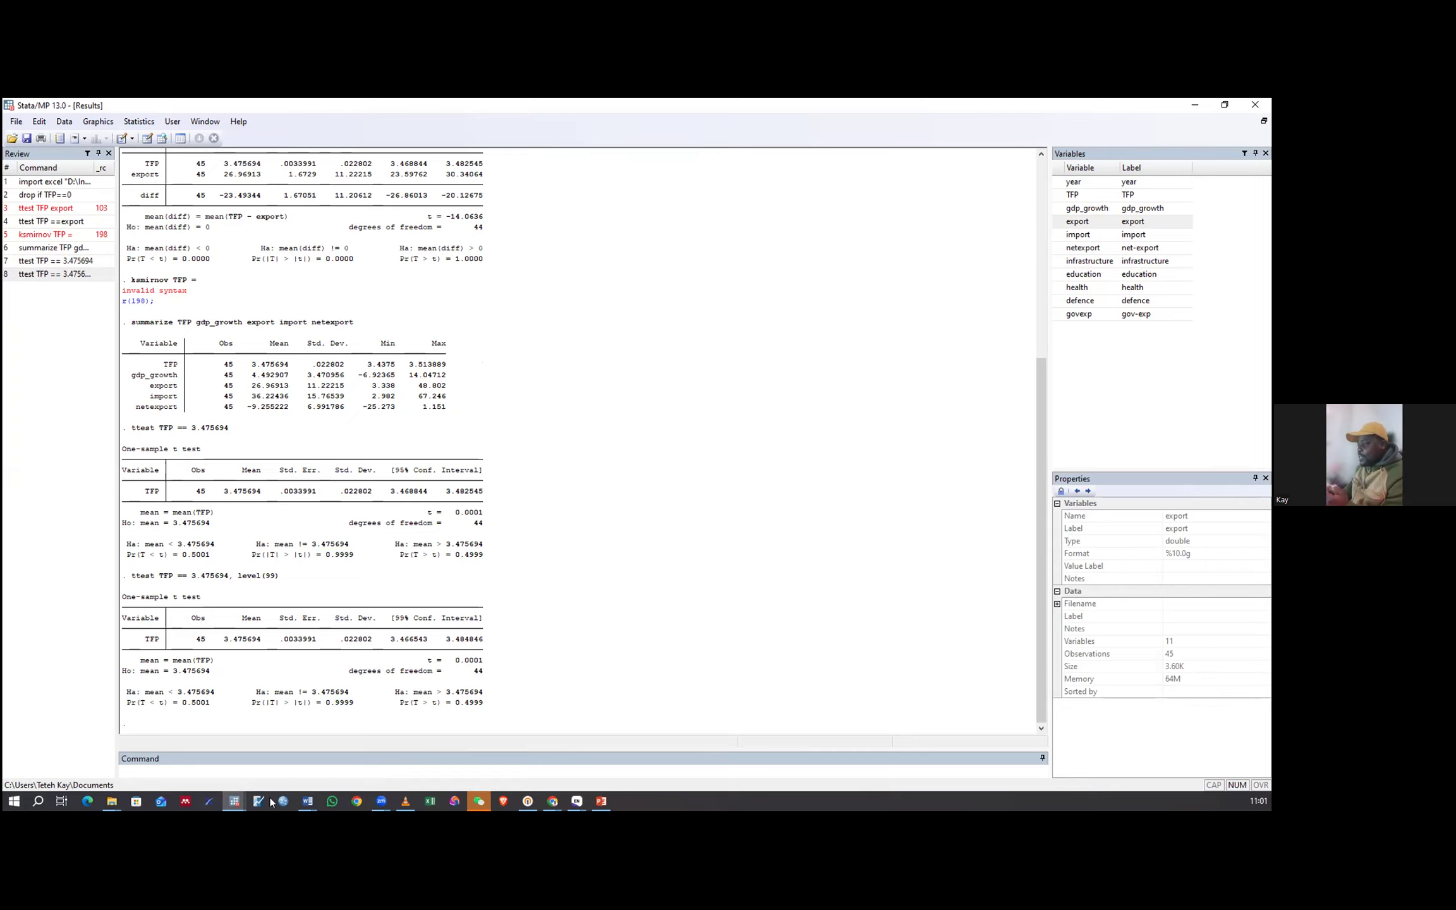
pyautogui.click(235, 800)
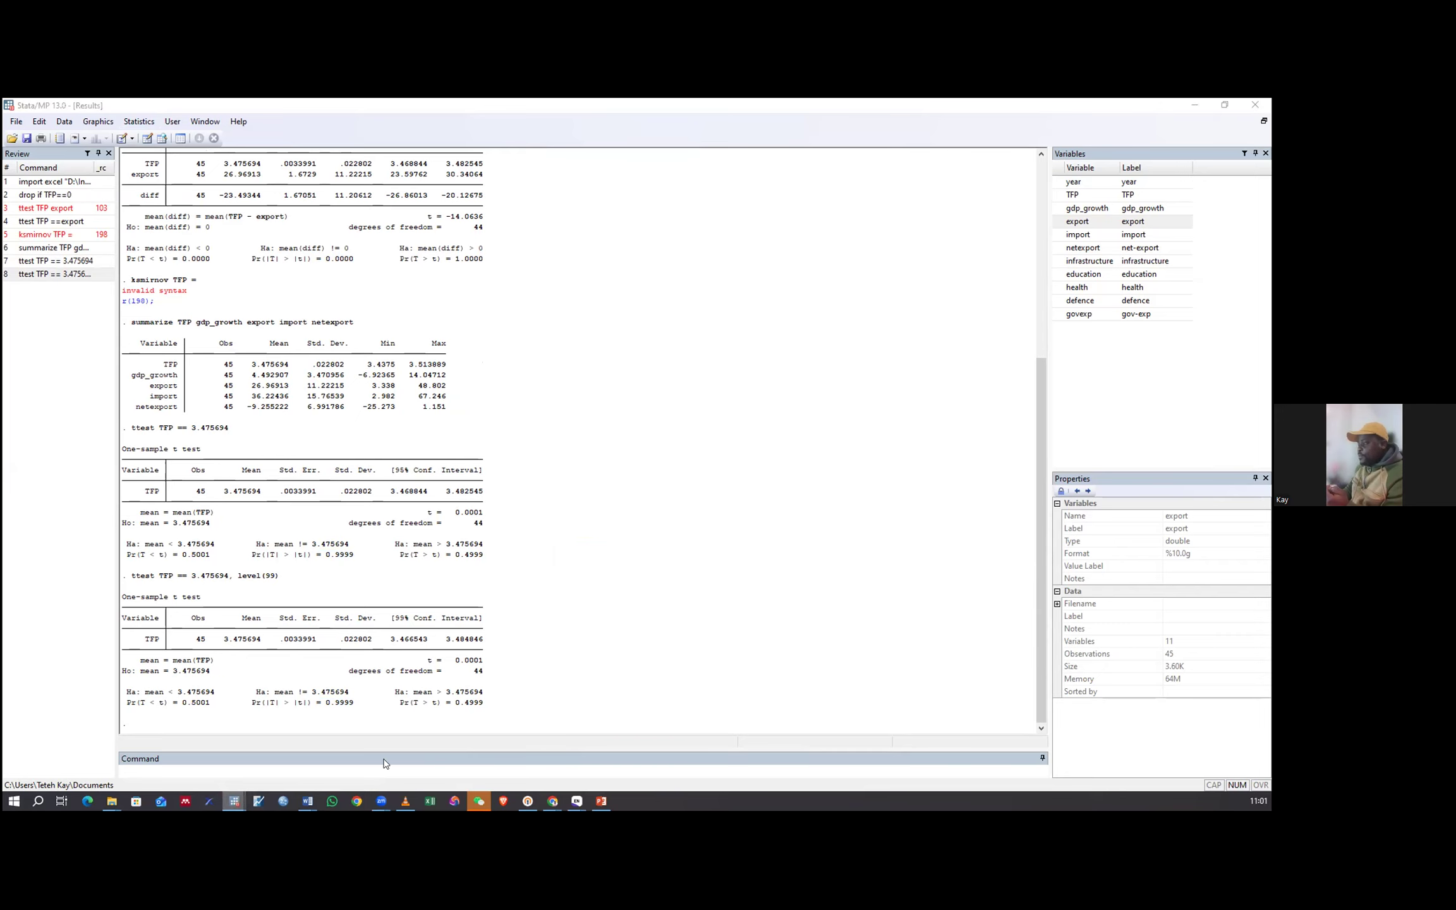
pyautogui.click(585, 528)
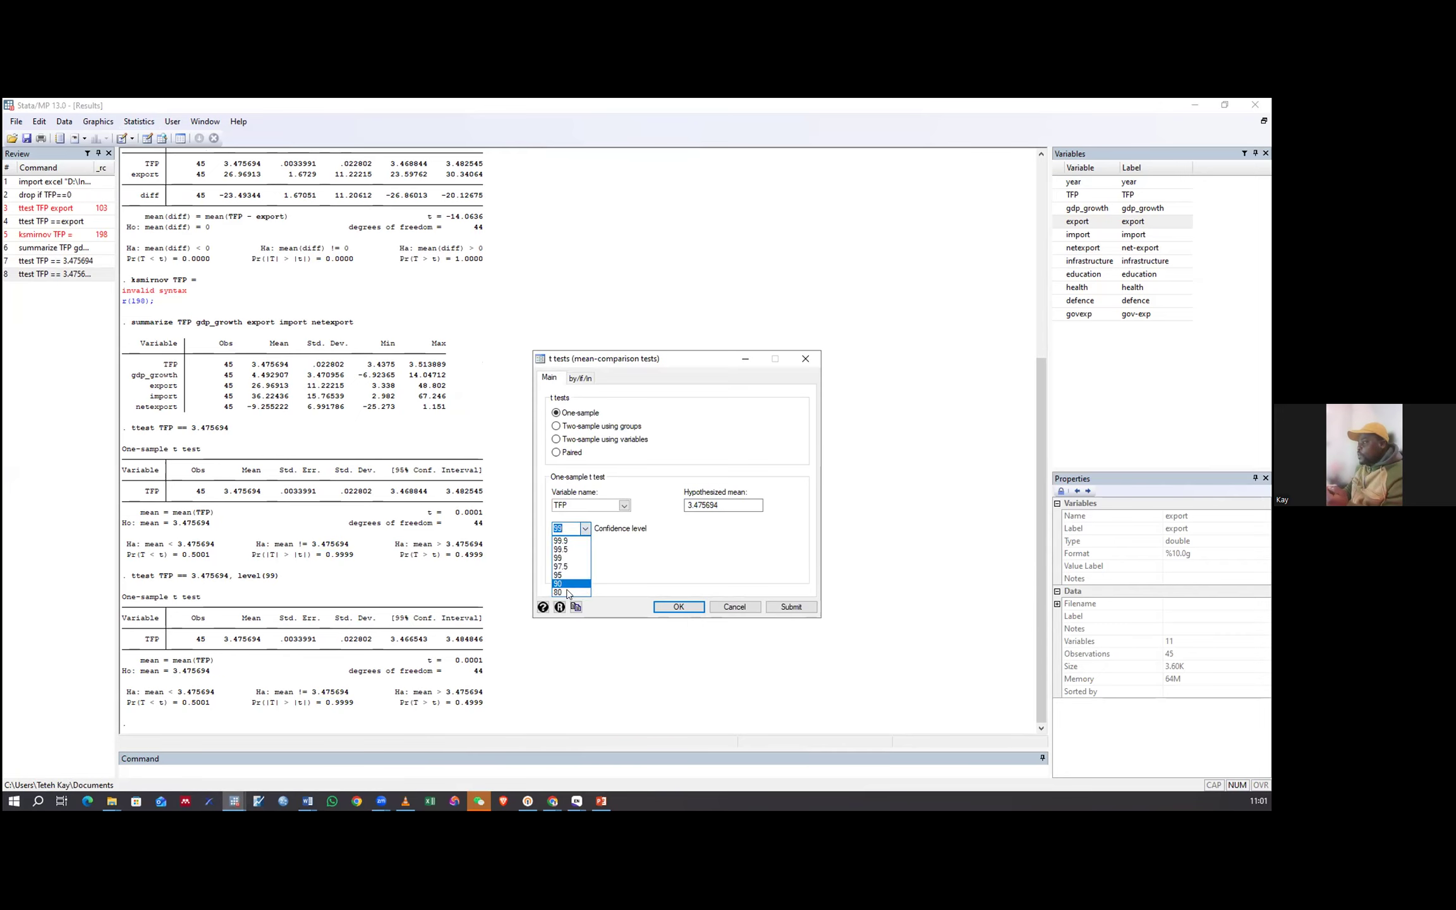
pyautogui.click(576, 591)
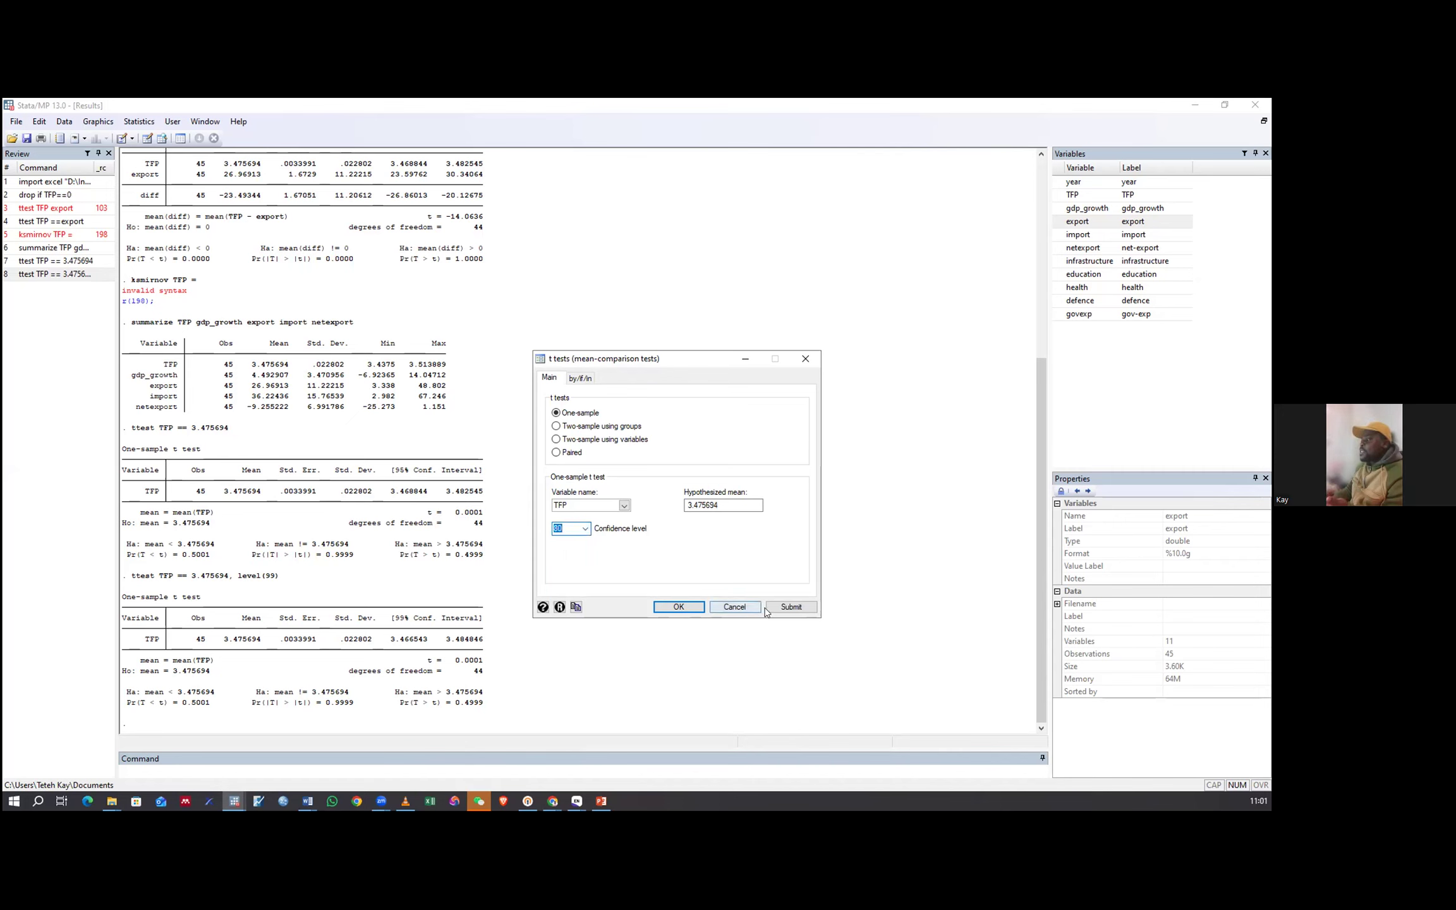
pyautogui.click(786, 607)
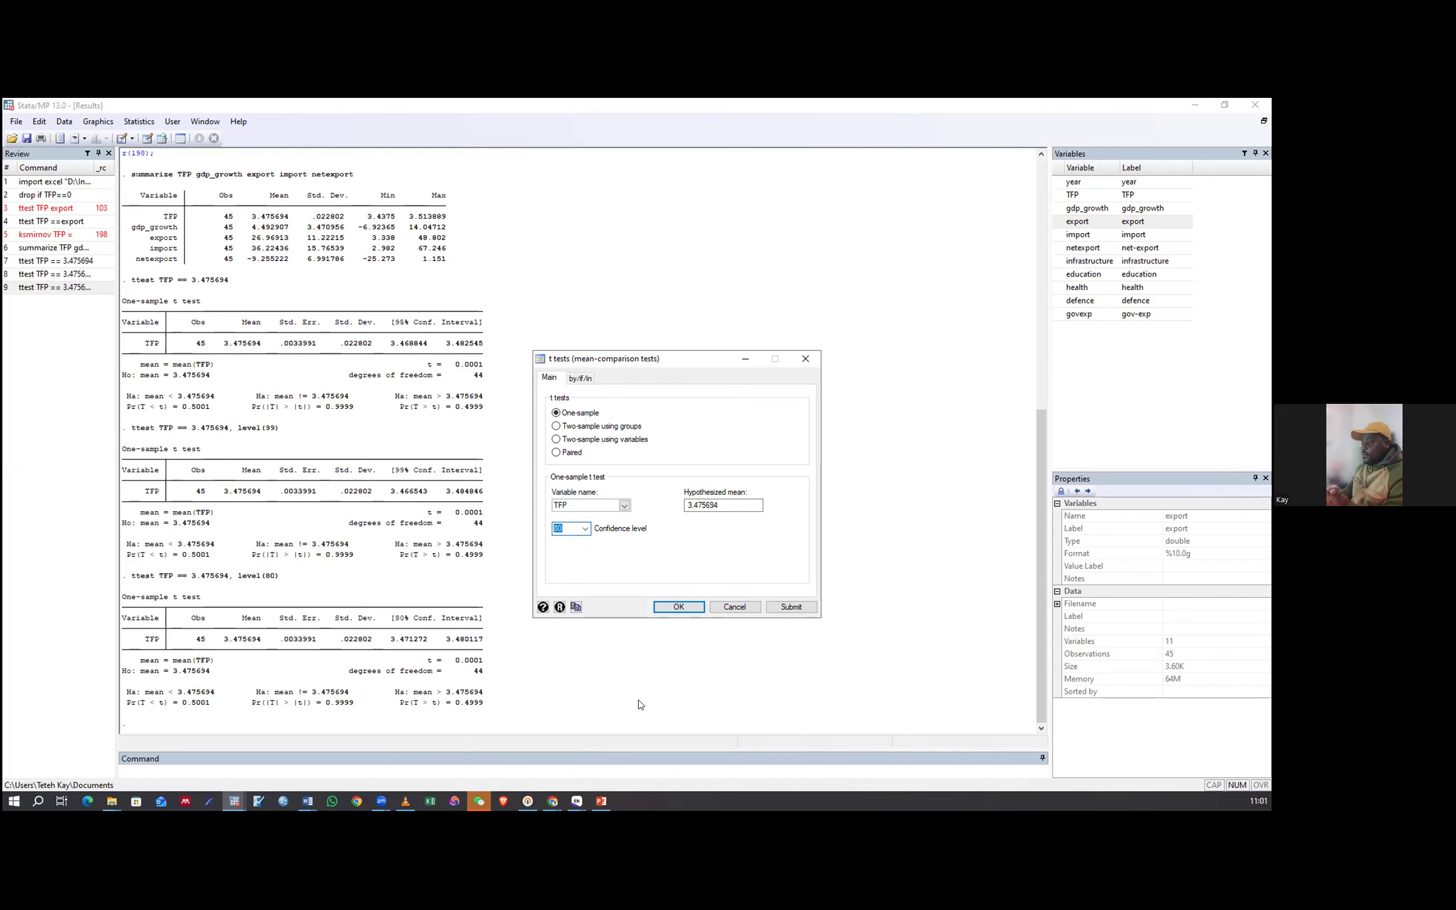
pyautogui.press('Escape')
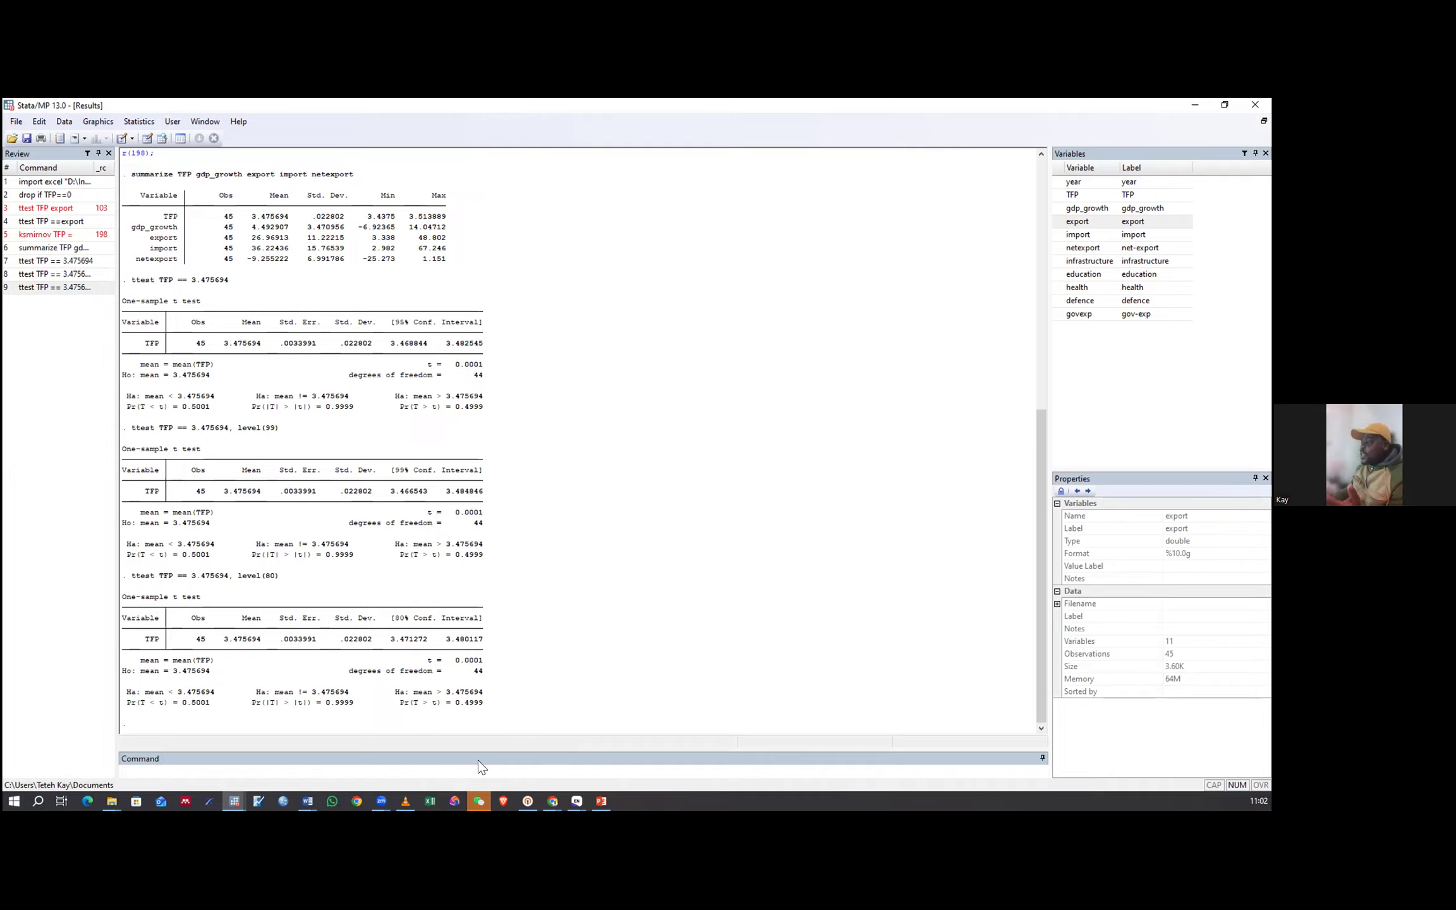
# Set the one-sample t-test's confidence level back to 95 and its variable to gdp_growth.
pyautogui.scroll(1, 141, 288)
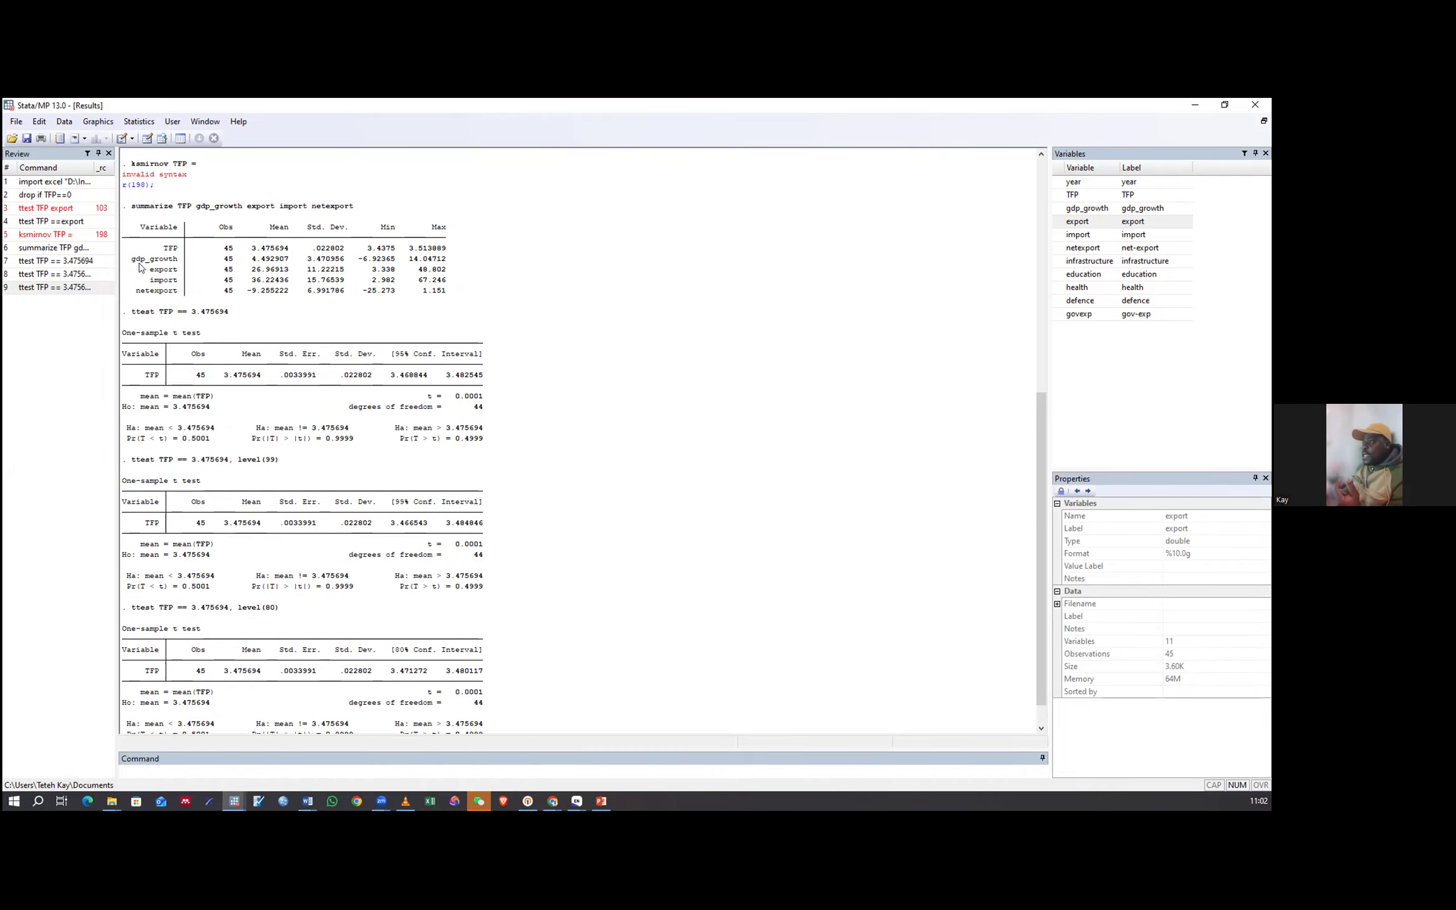
pyautogui.doubleClick(173, 260)
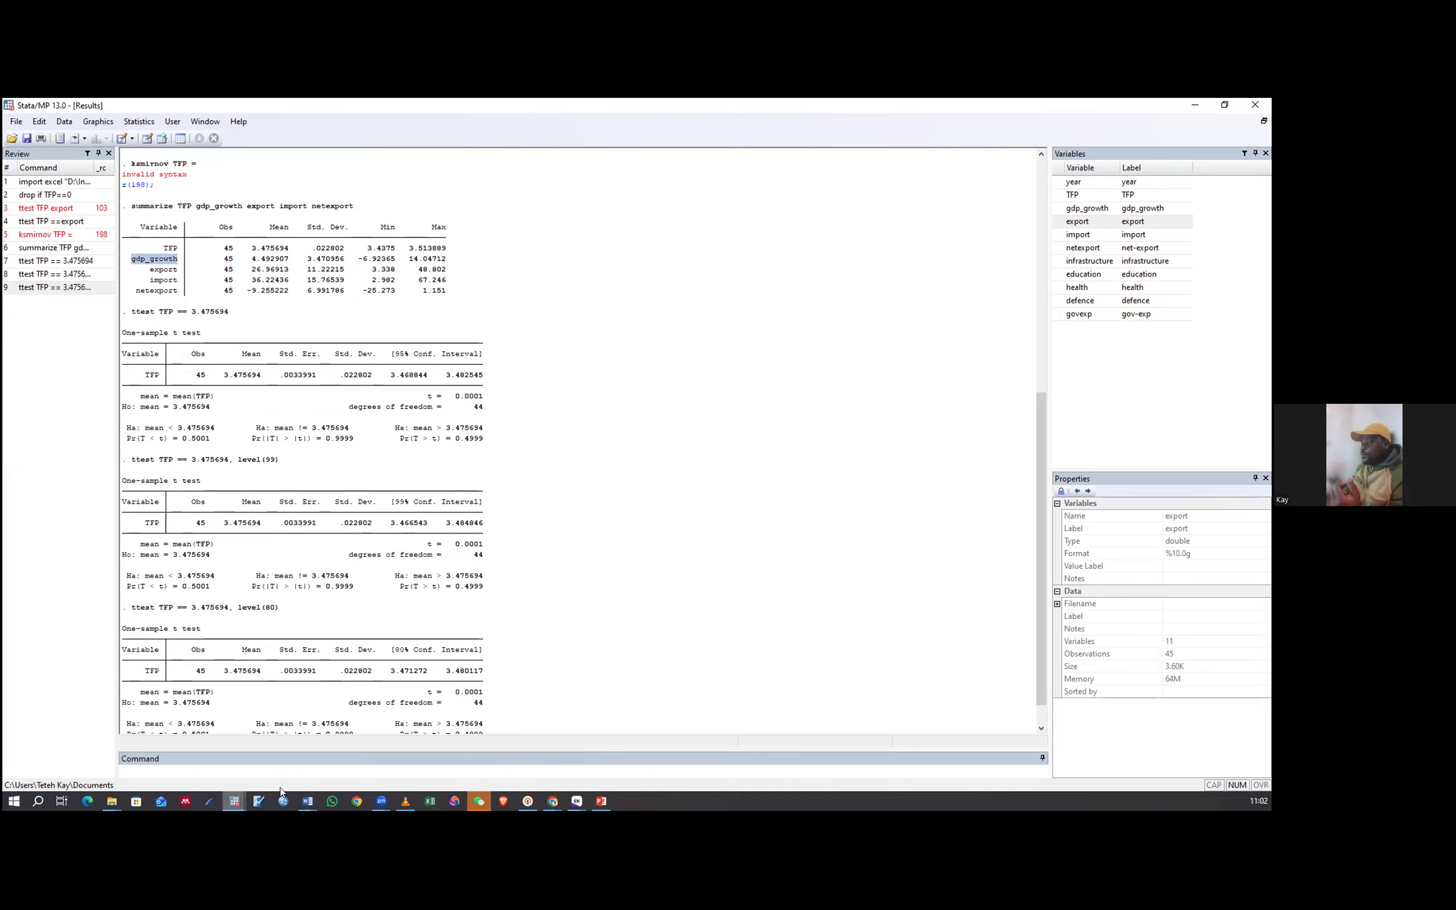
pyautogui.hotkey('alt', 'Tab')
pyautogui.click(584, 536)
pyautogui.click(561, 574)
pyautogui.click(624, 507)
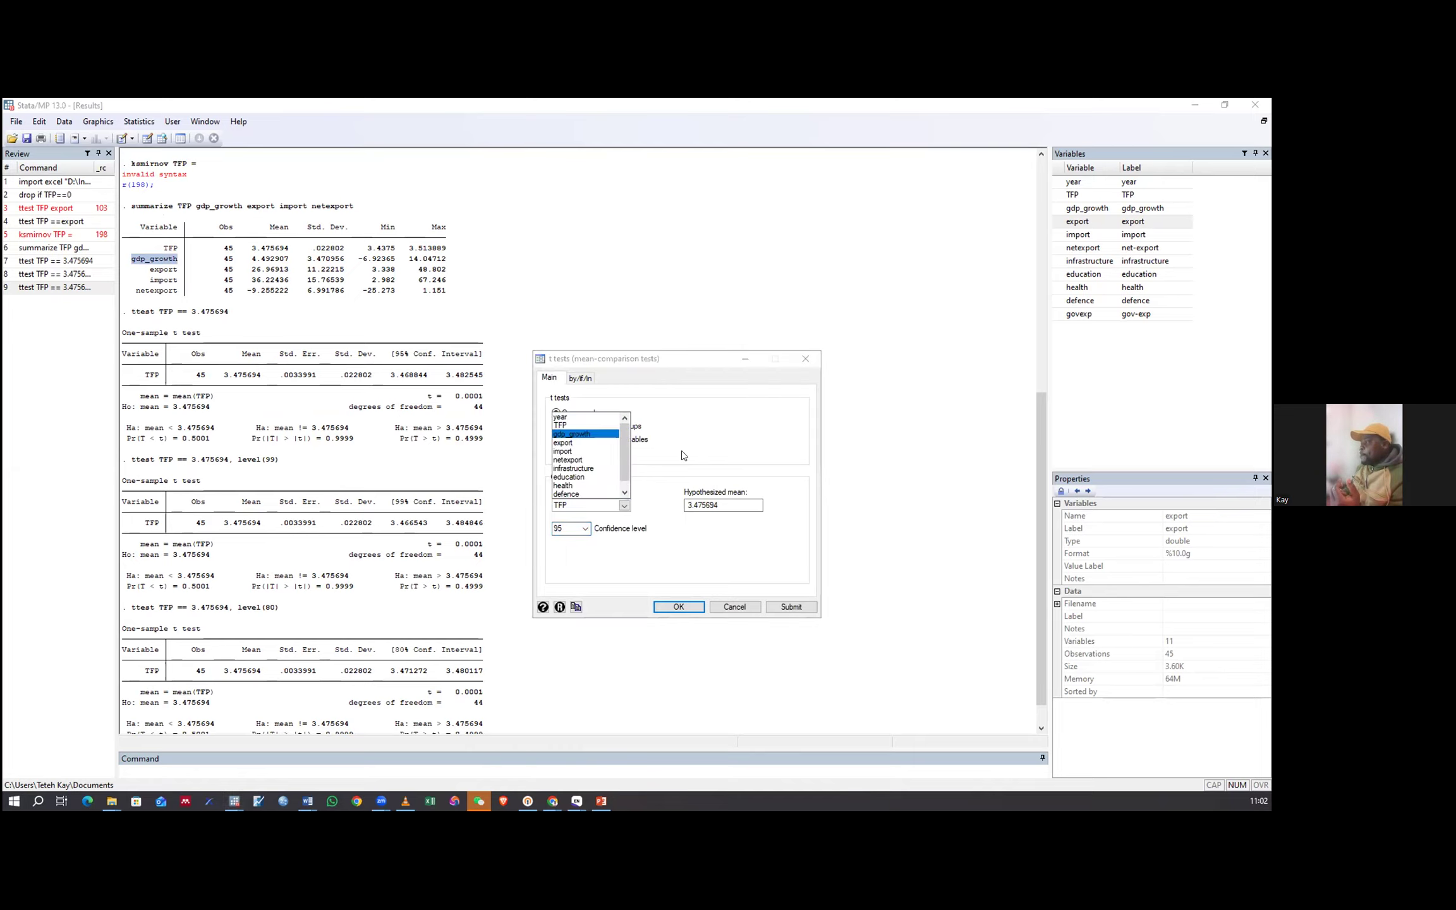
pyautogui.click(572, 434)
pyautogui.click(719, 504)
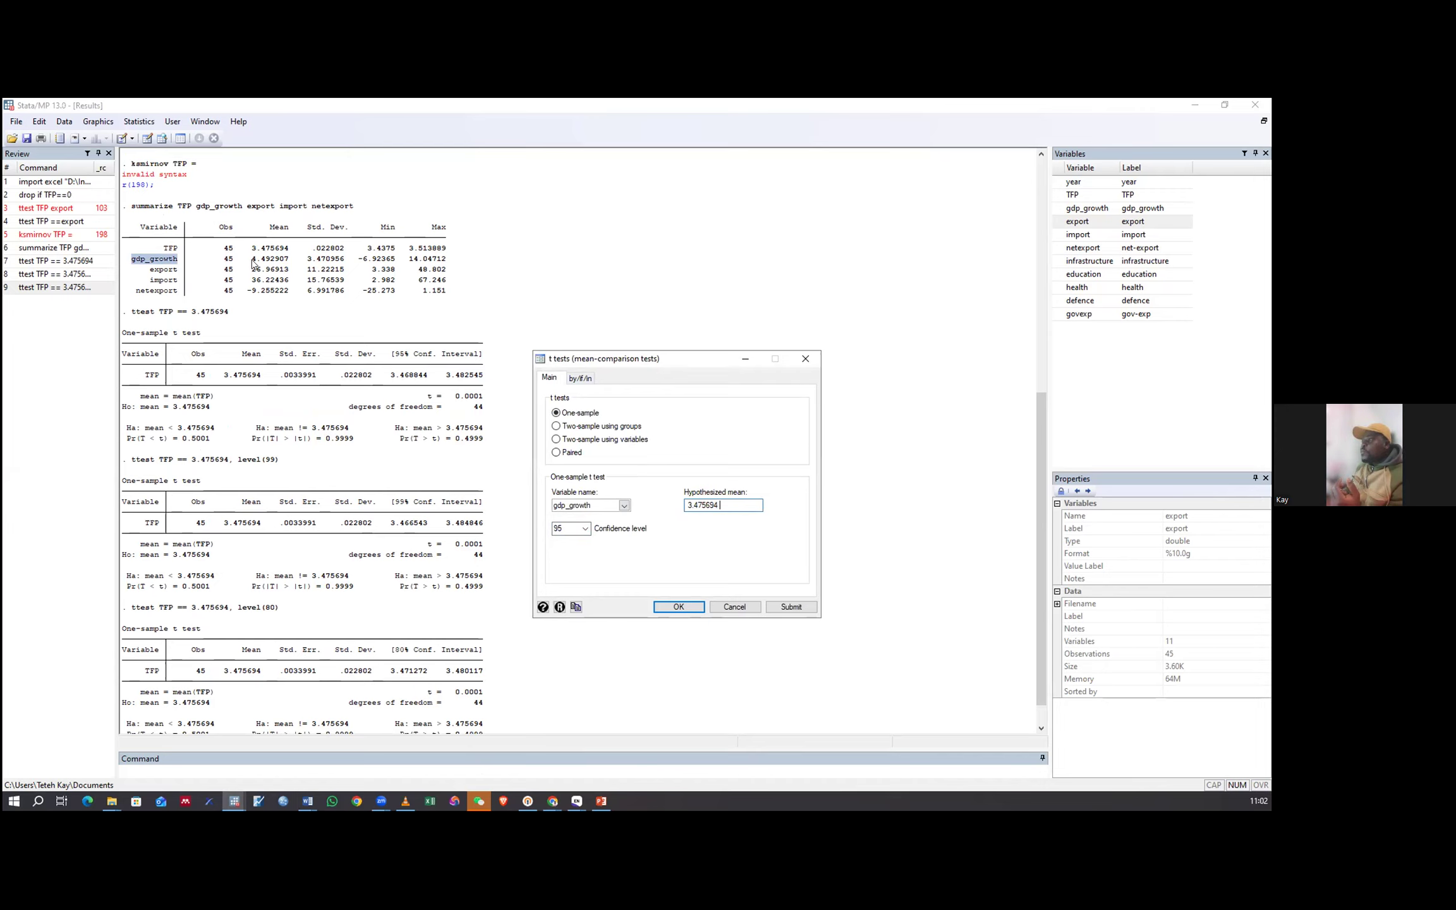
# Copy gdp_growth's mean 4.492907 from the summary statistics into the hypothesized mean and run the one-sample t-test.
pyautogui.doubleClick(278, 259)
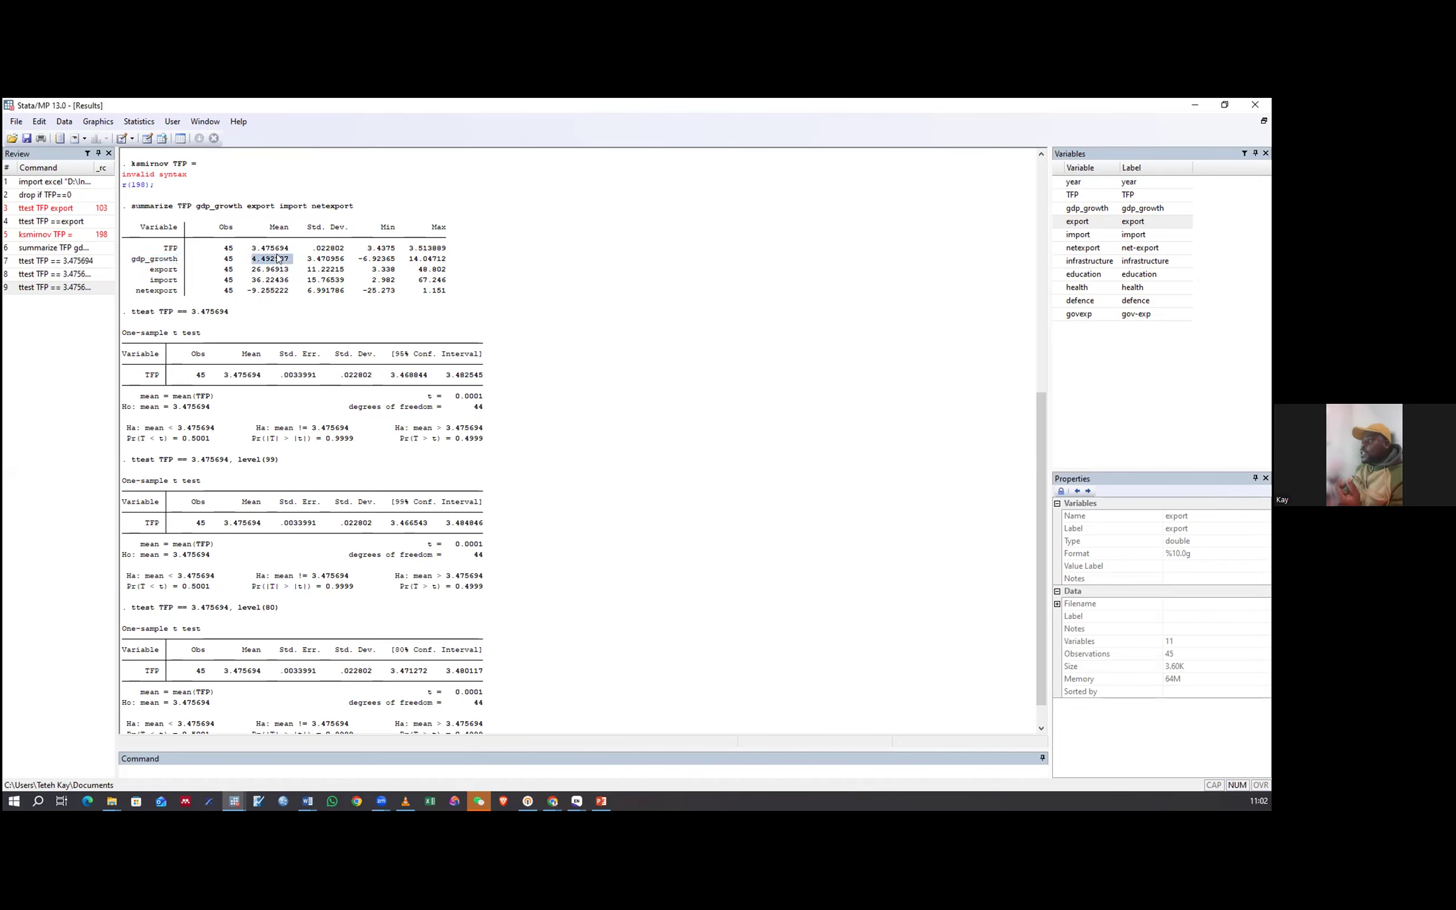
pyautogui.rightClick(278, 259)
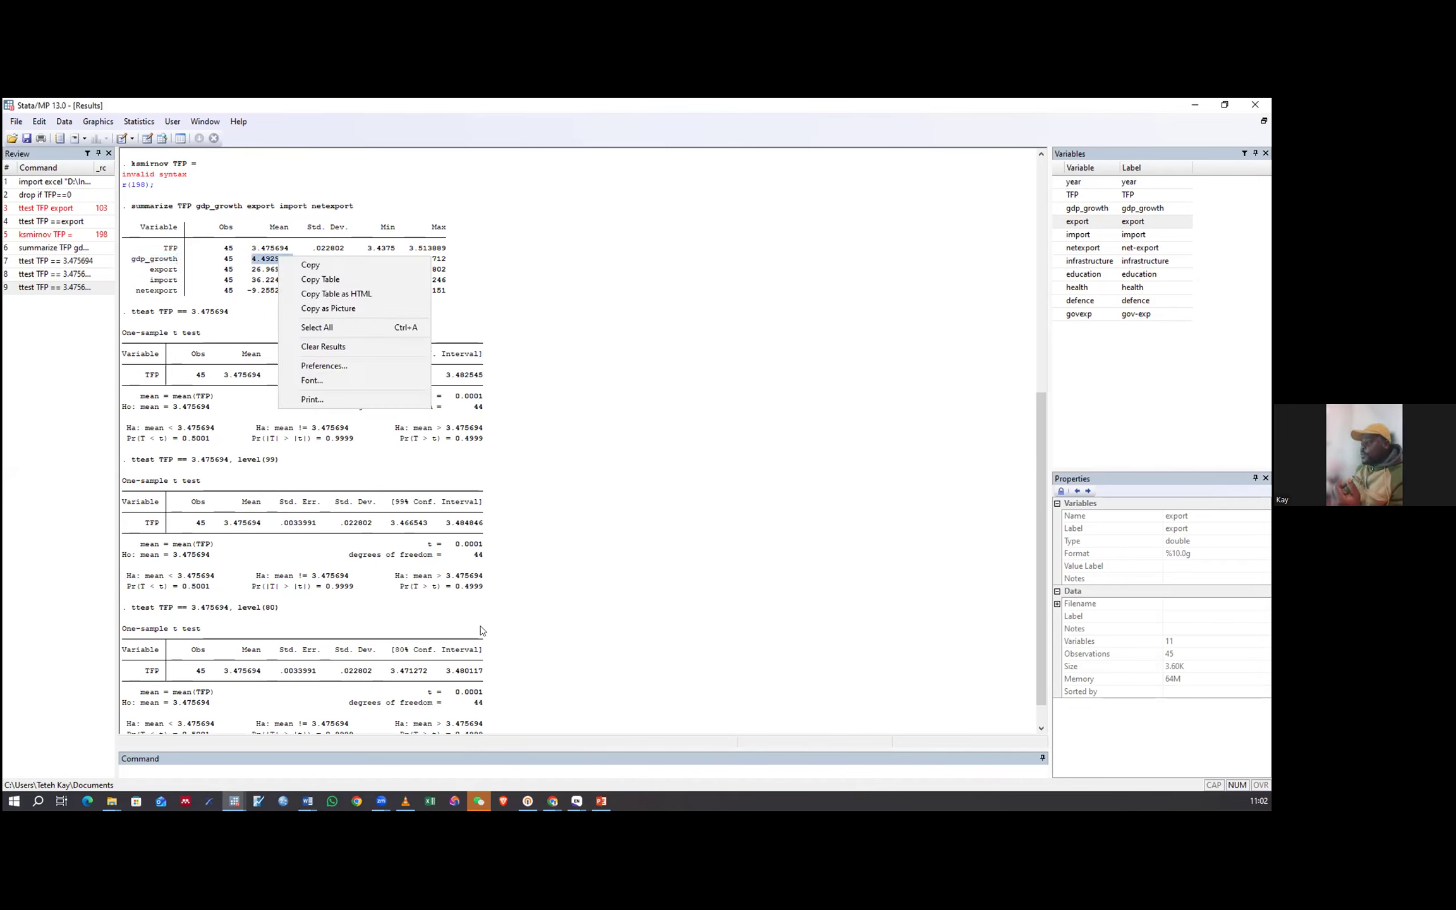
pyautogui.click(309, 265)
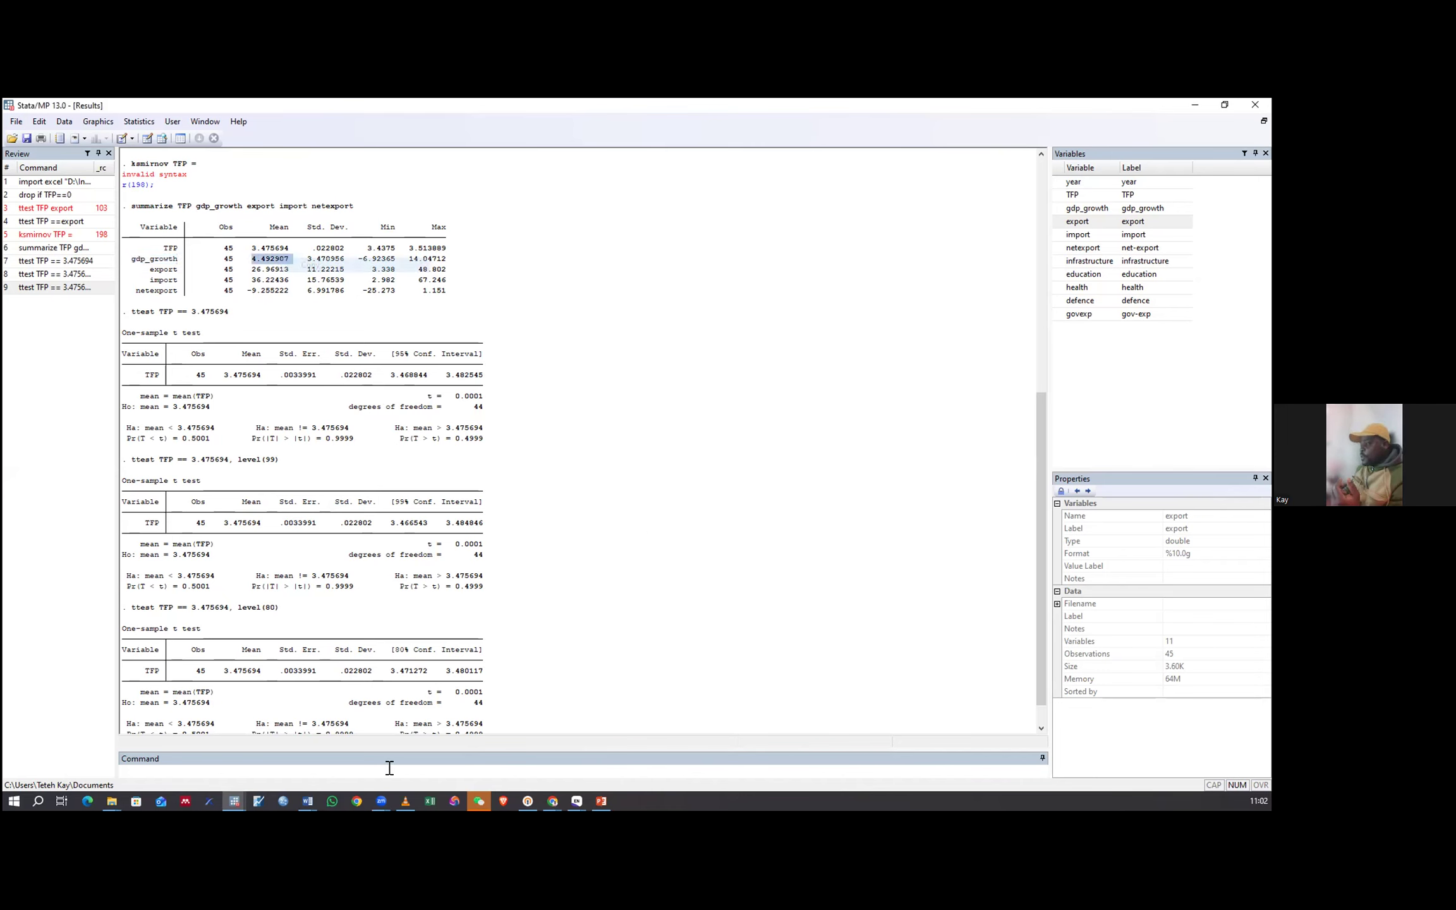
pyautogui.click(232, 803)
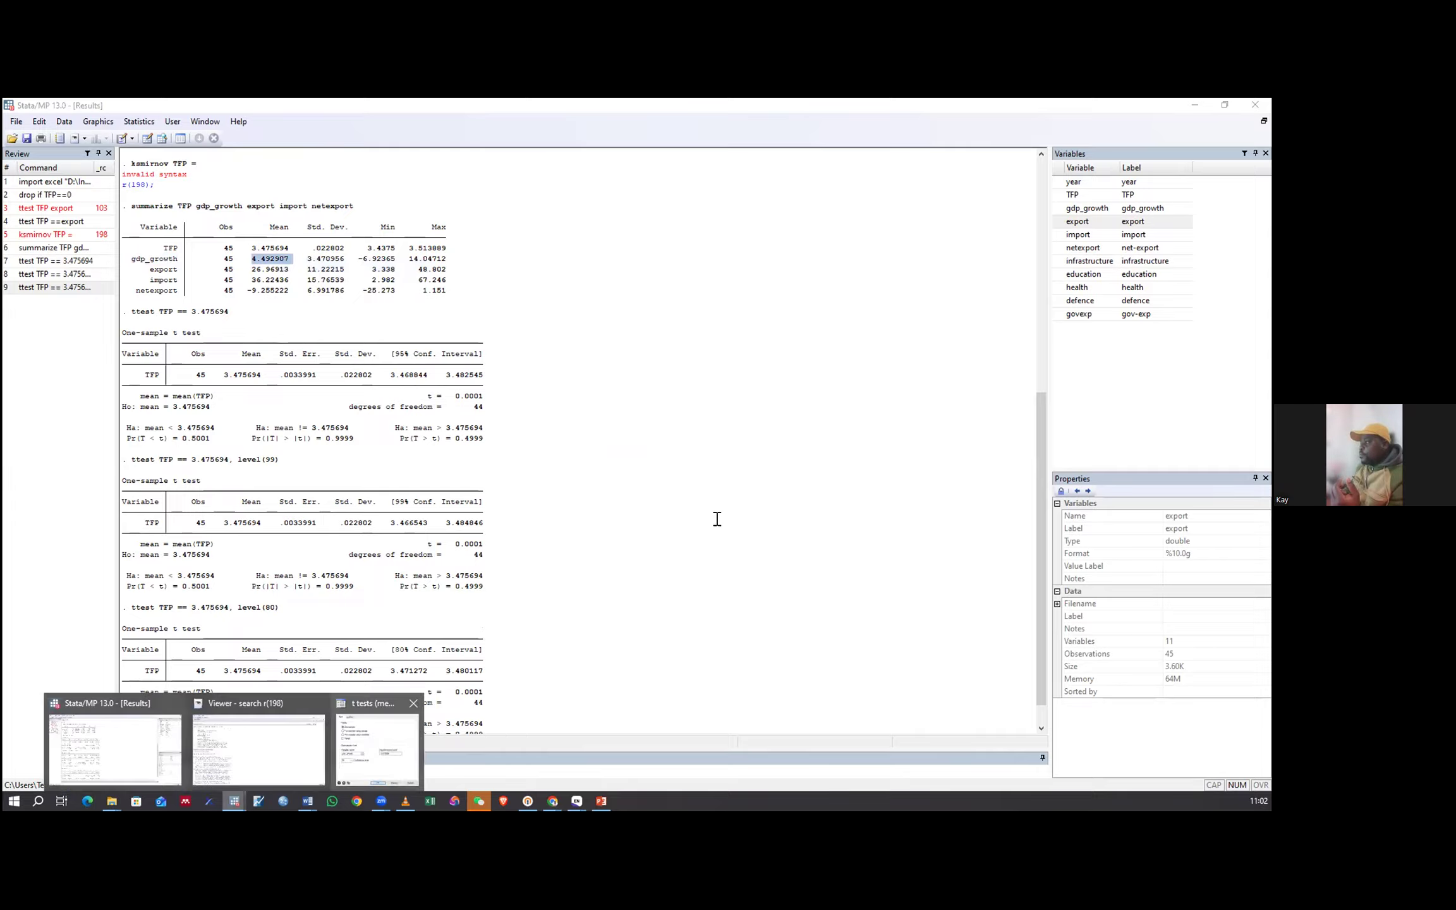
pyautogui.doubleClick(695, 505)
pyautogui.rightClick(700, 504)
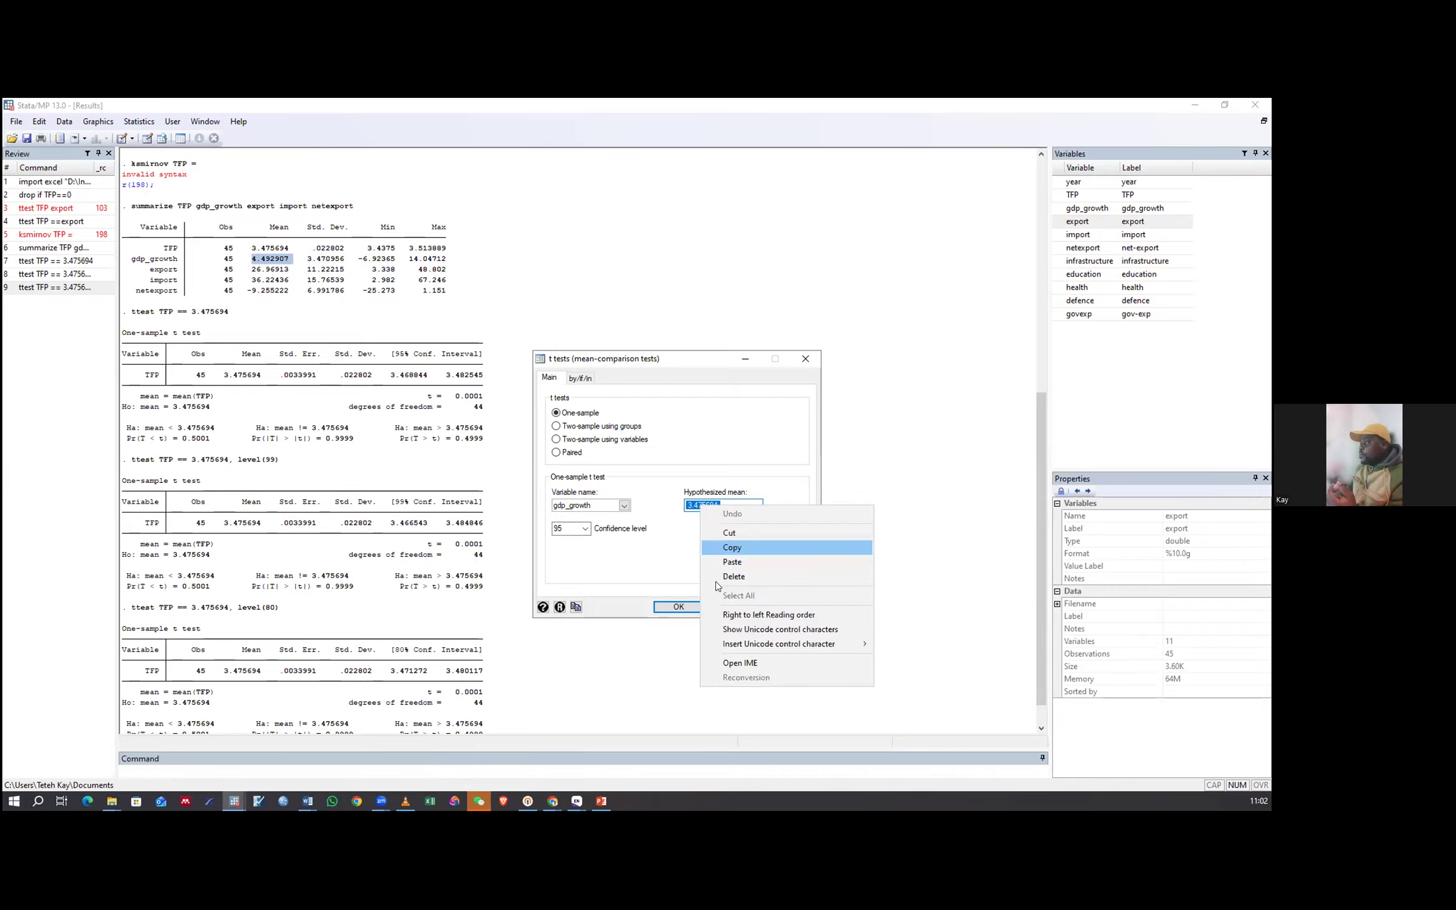
pyautogui.click(731, 561)
pyautogui.click(790, 608)
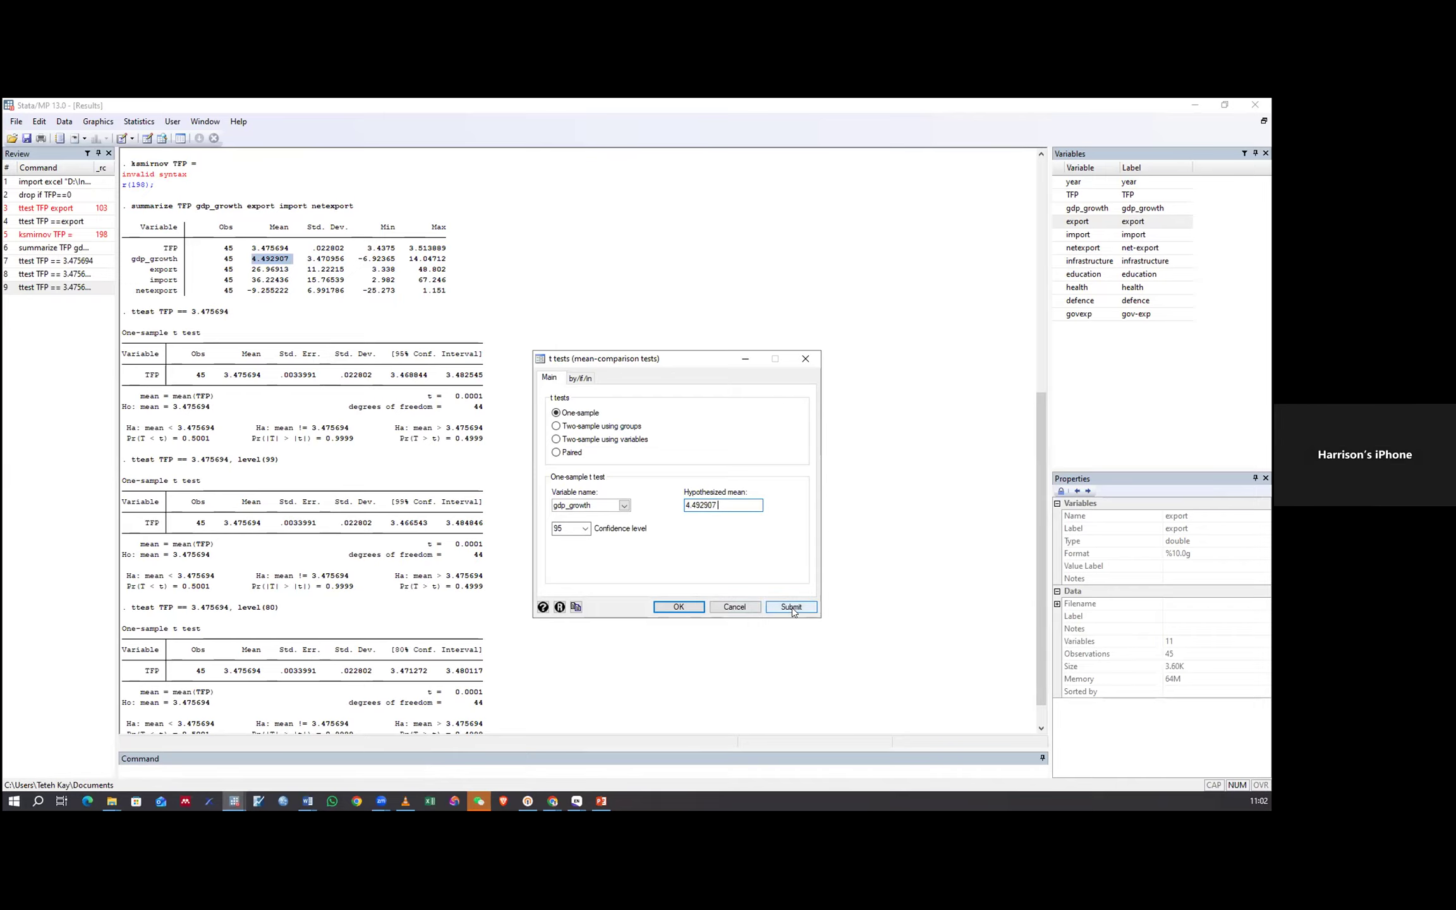
pyautogui.click(935, 548)
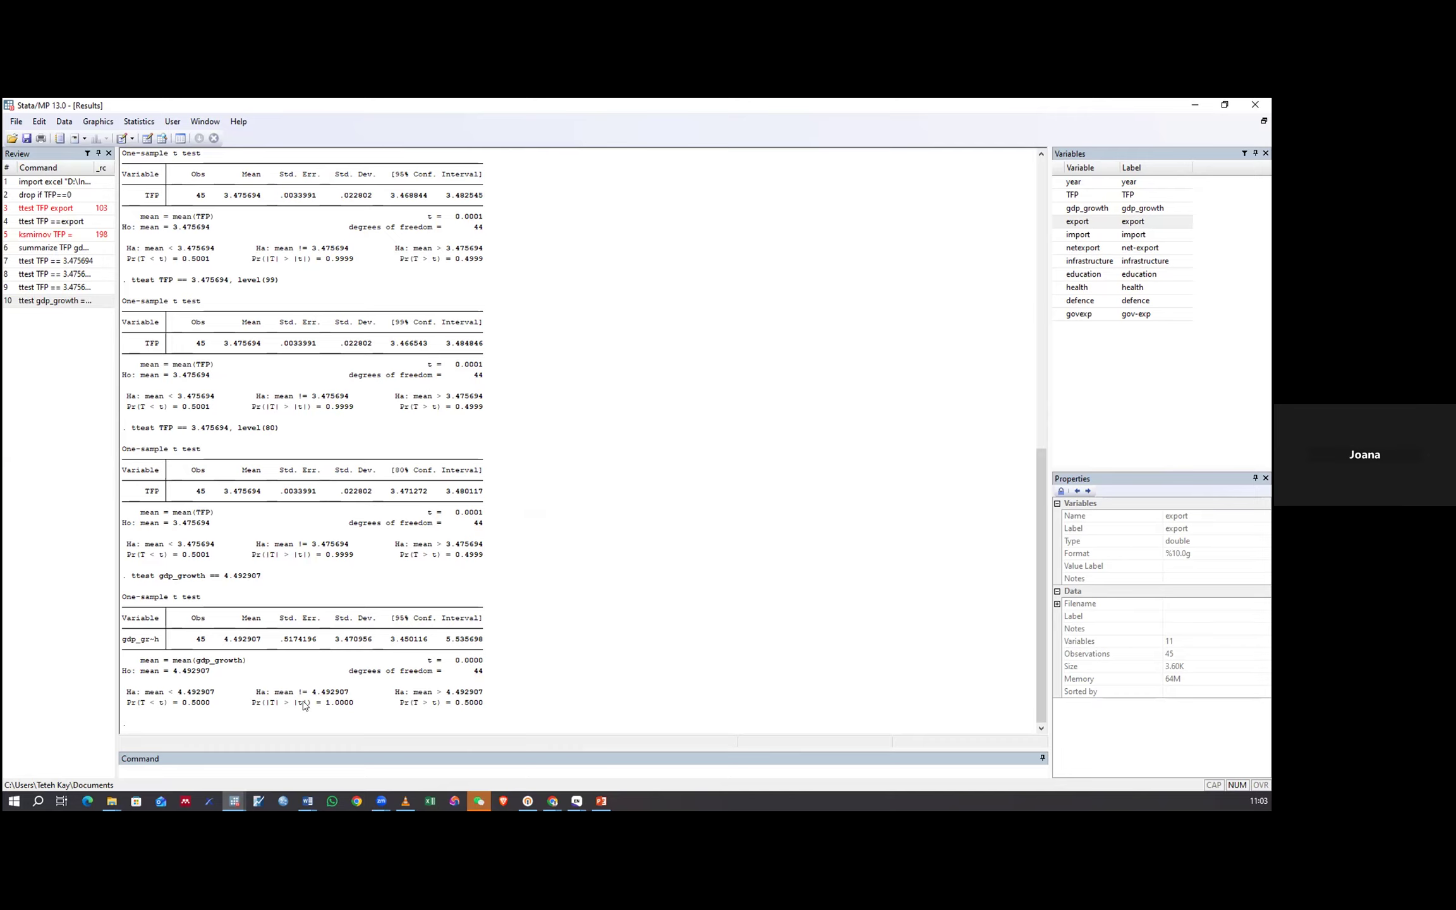
# Examine the two-sided p-value in the gdp_growth one-sample t-test output.
pyautogui.moveTo(315, 702); pyautogui.dragTo(348, 704)
pyautogui.click(647, 458)
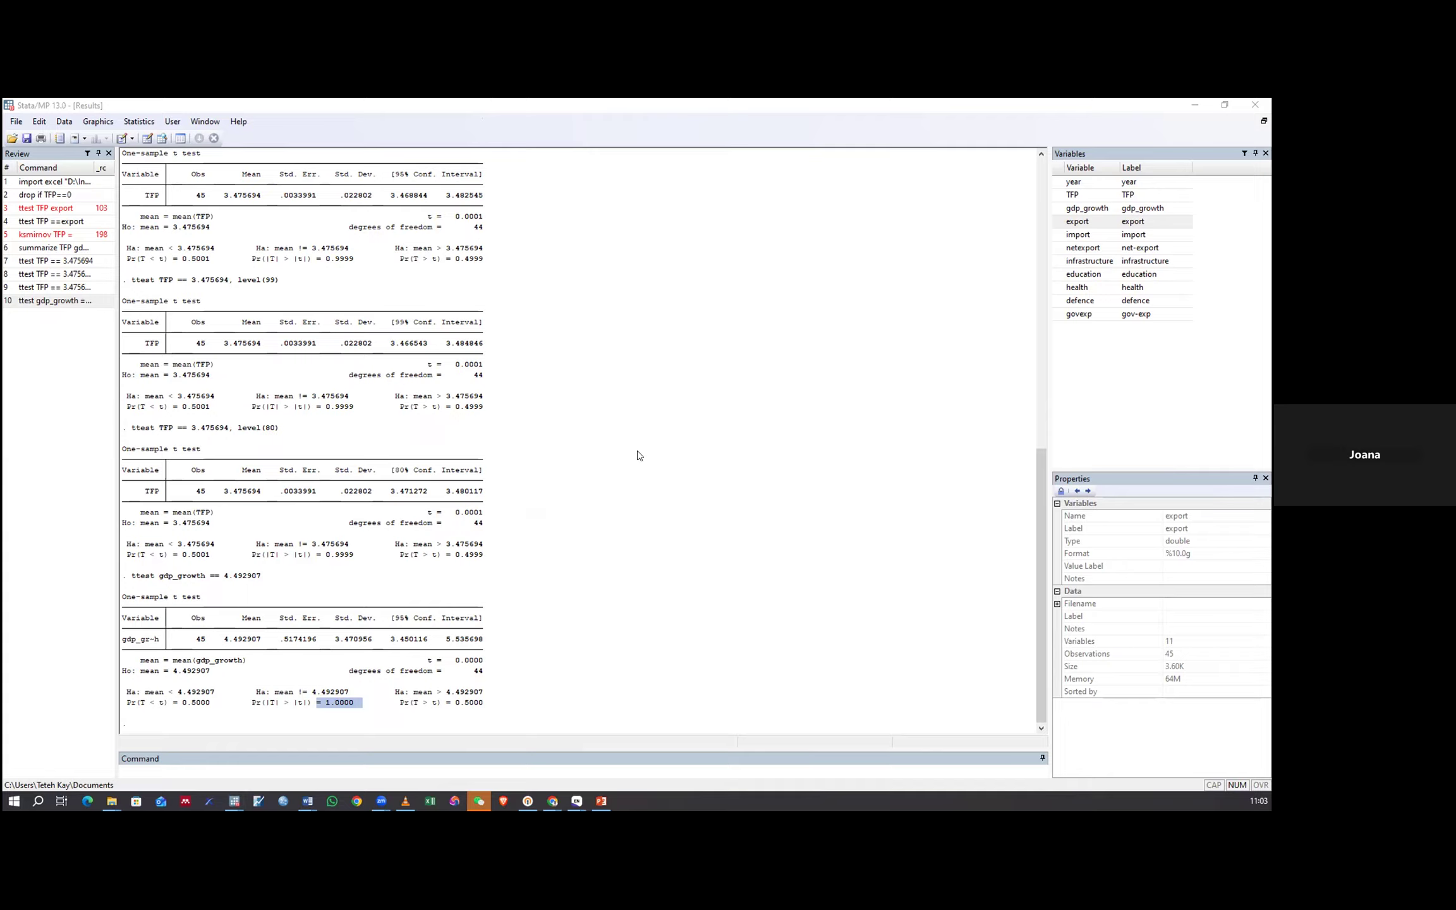
pyautogui.click(822, 466)
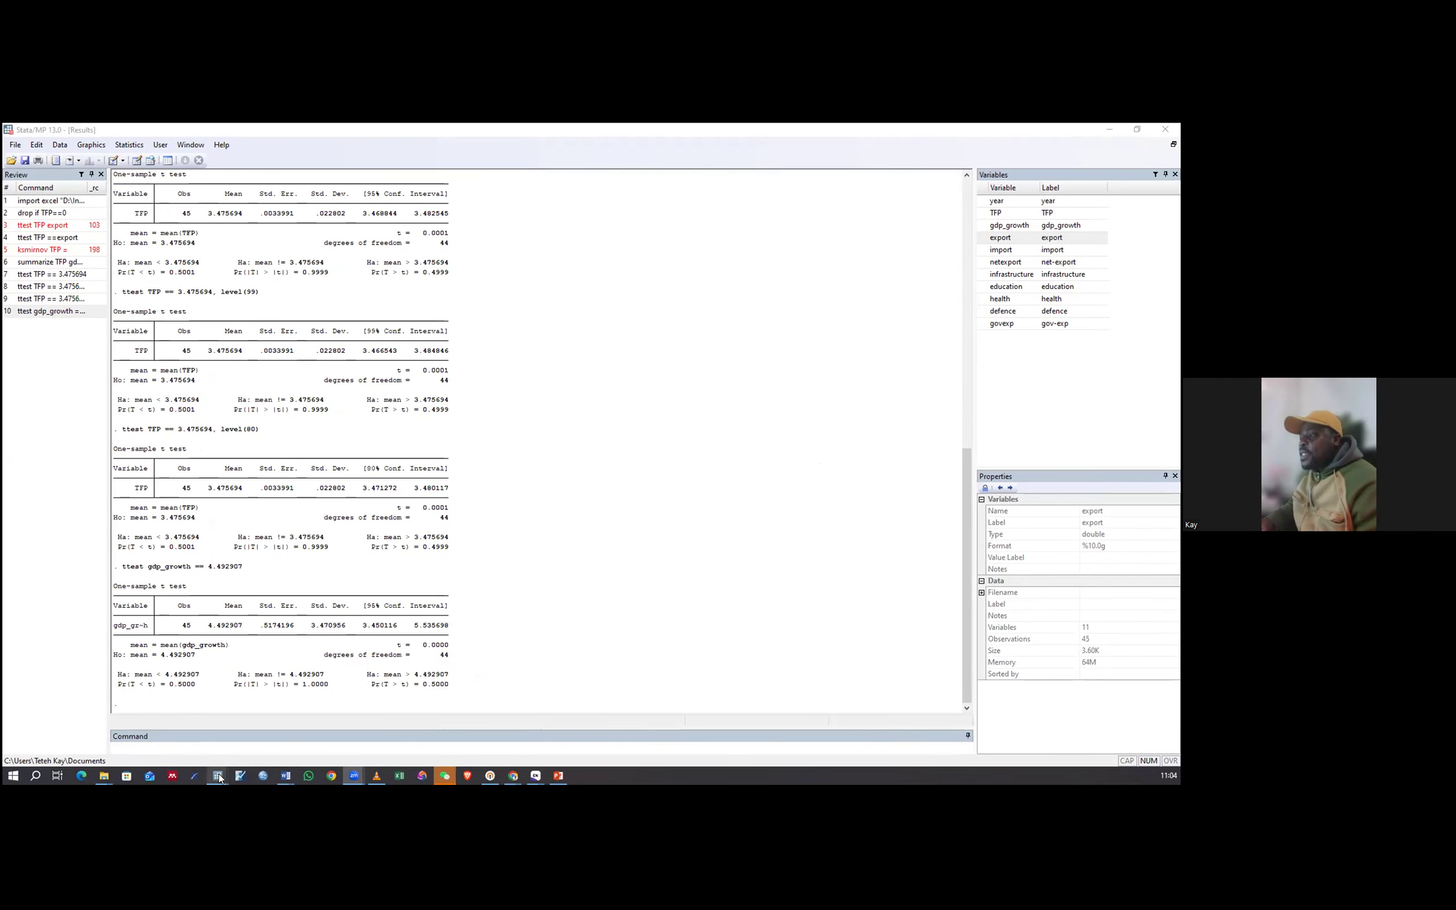
# Change the one-sample t-test's variable to export.
pyautogui.moveTo(219, 778)
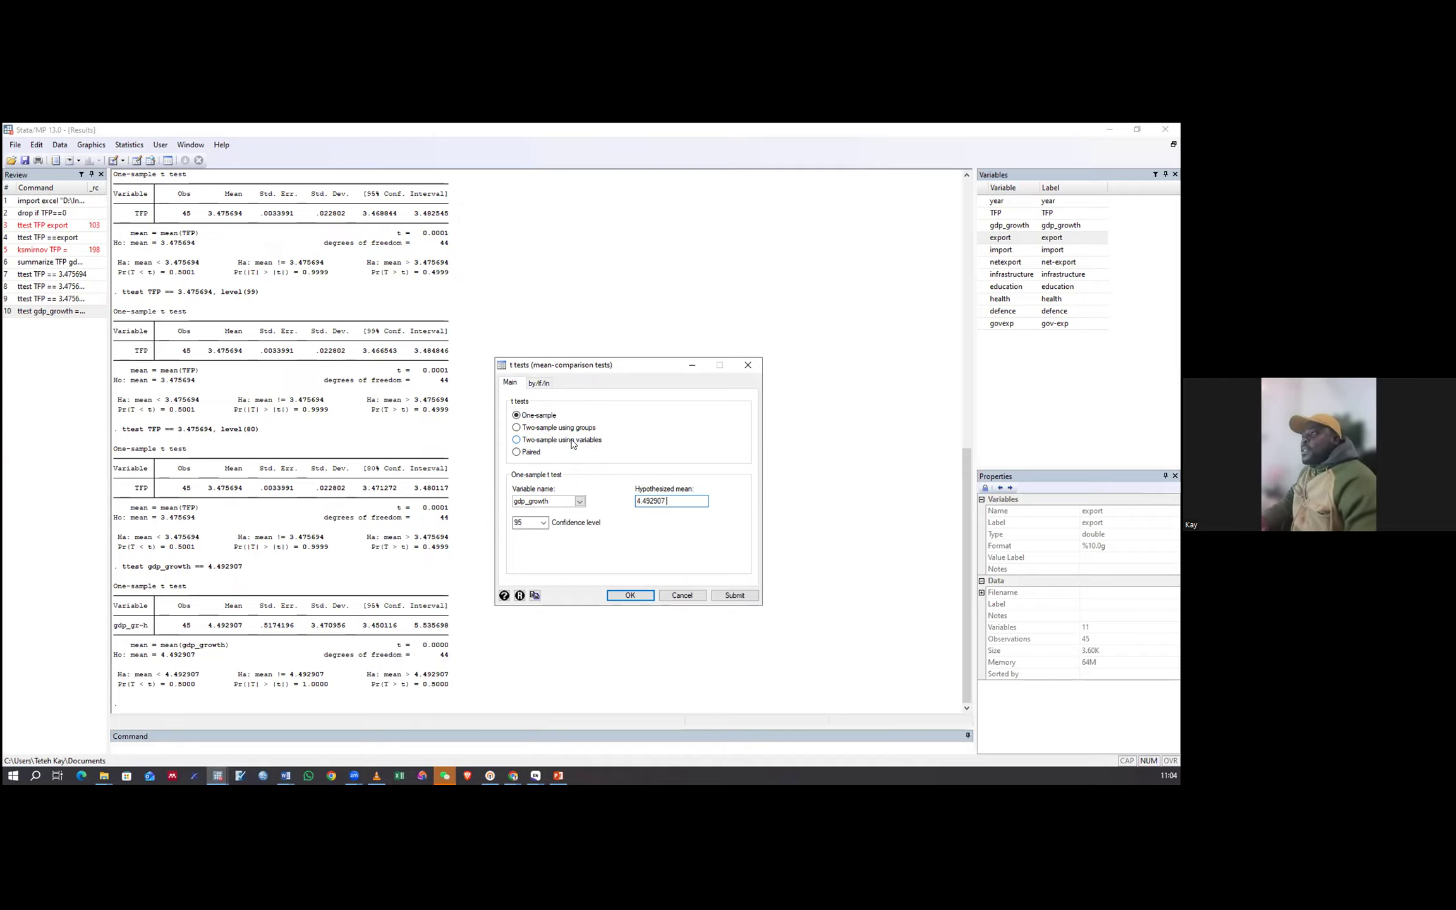
pyautogui.click(580, 503)
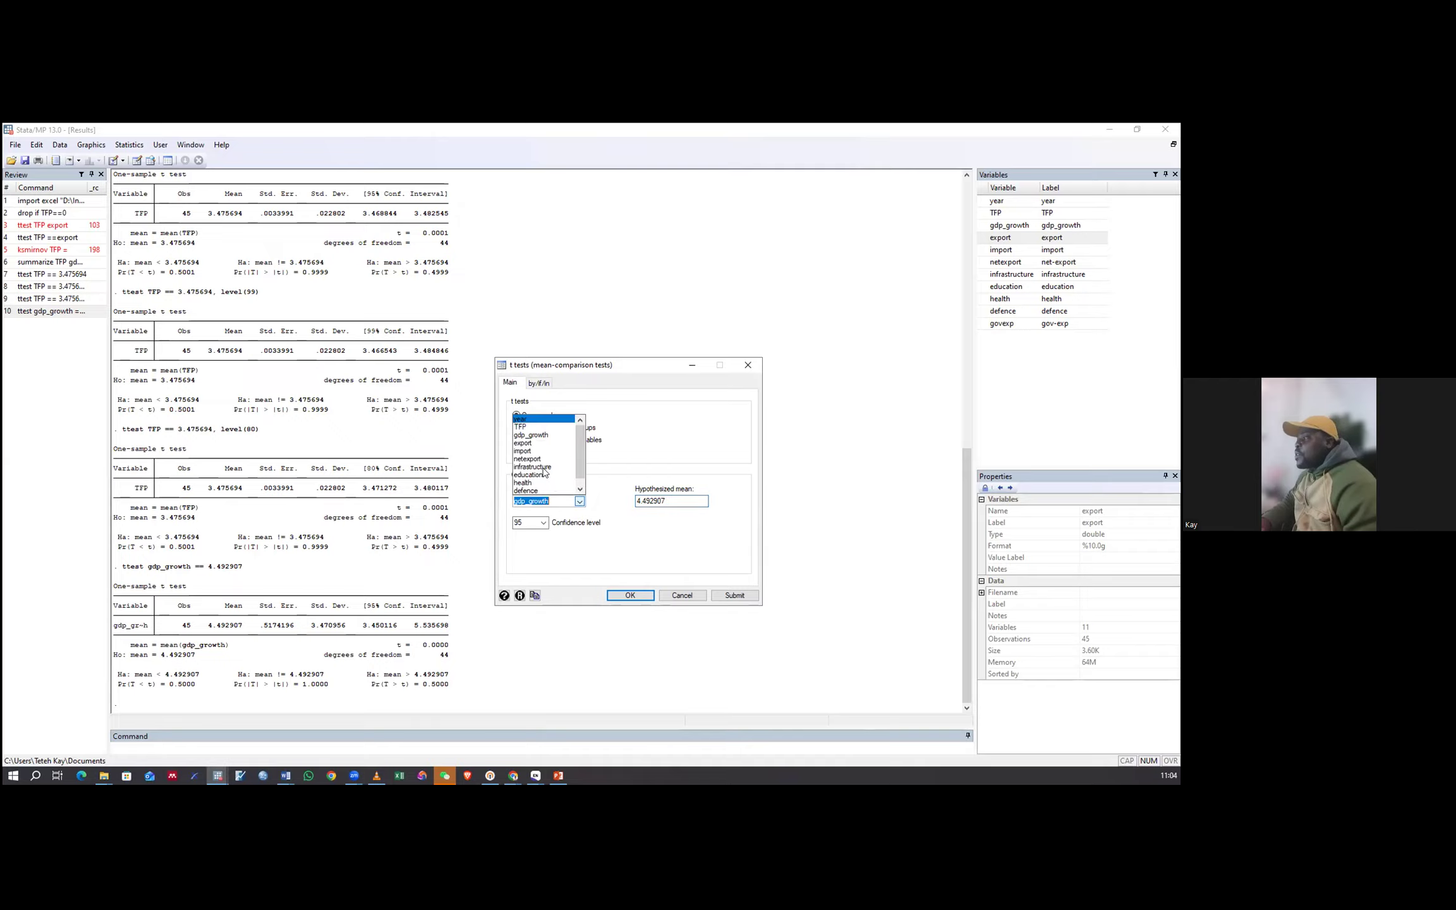
pyautogui.click(528, 445)
# Copy export's mean 26.96913 from the summary statistics into the hypothesized mean and run the one-sample t-test.
pyautogui.scroll(5, 249, 341)
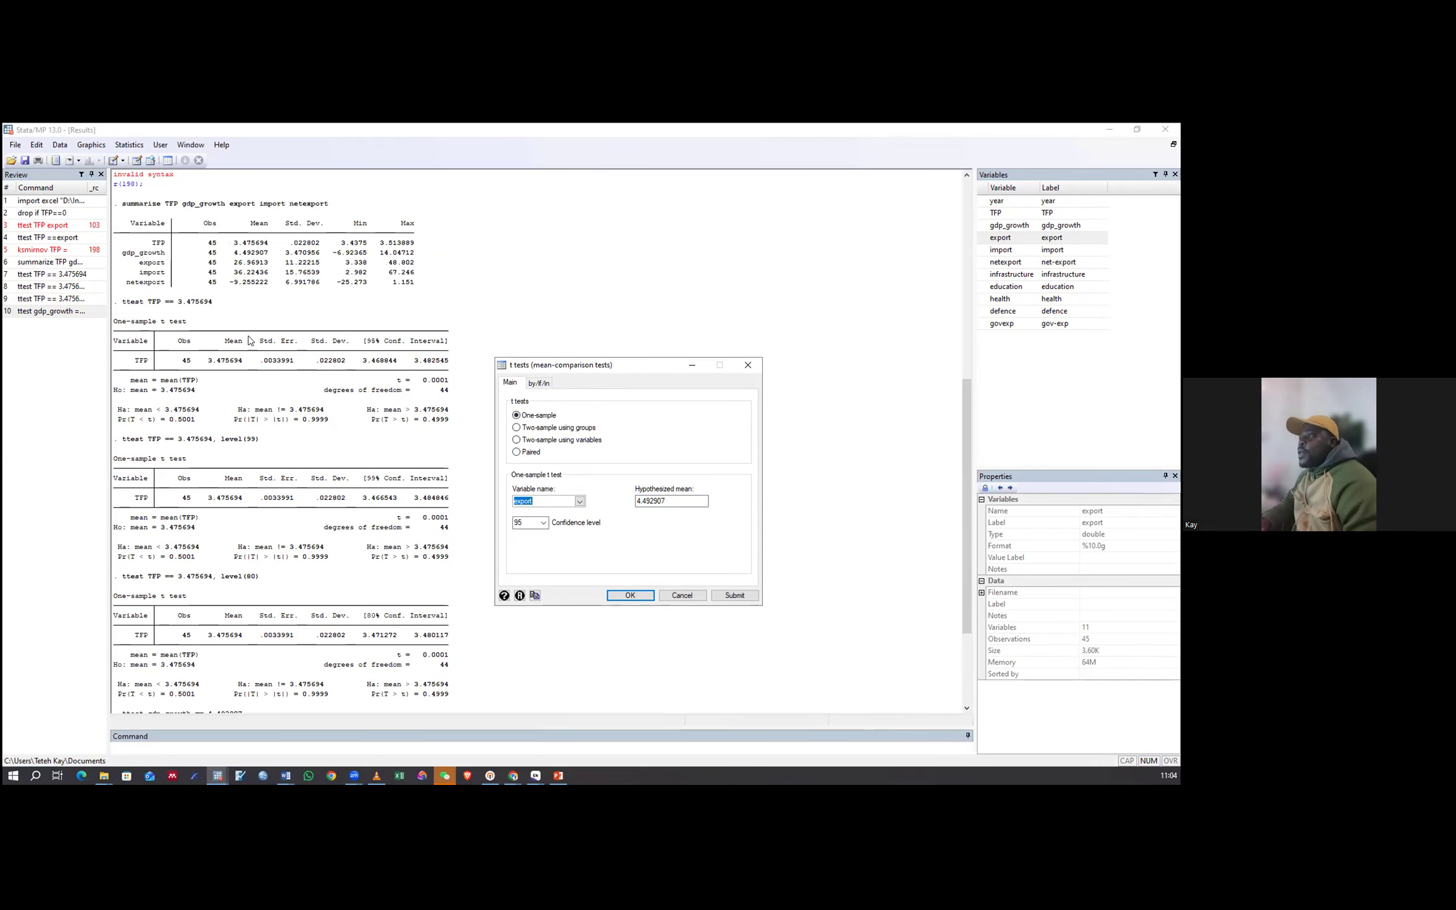
pyautogui.click(240, 268)
pyautogui.moveTo(240, 269); pyautogui.dragTo(271, 268)
pyautogui.rightClick(265, 269)
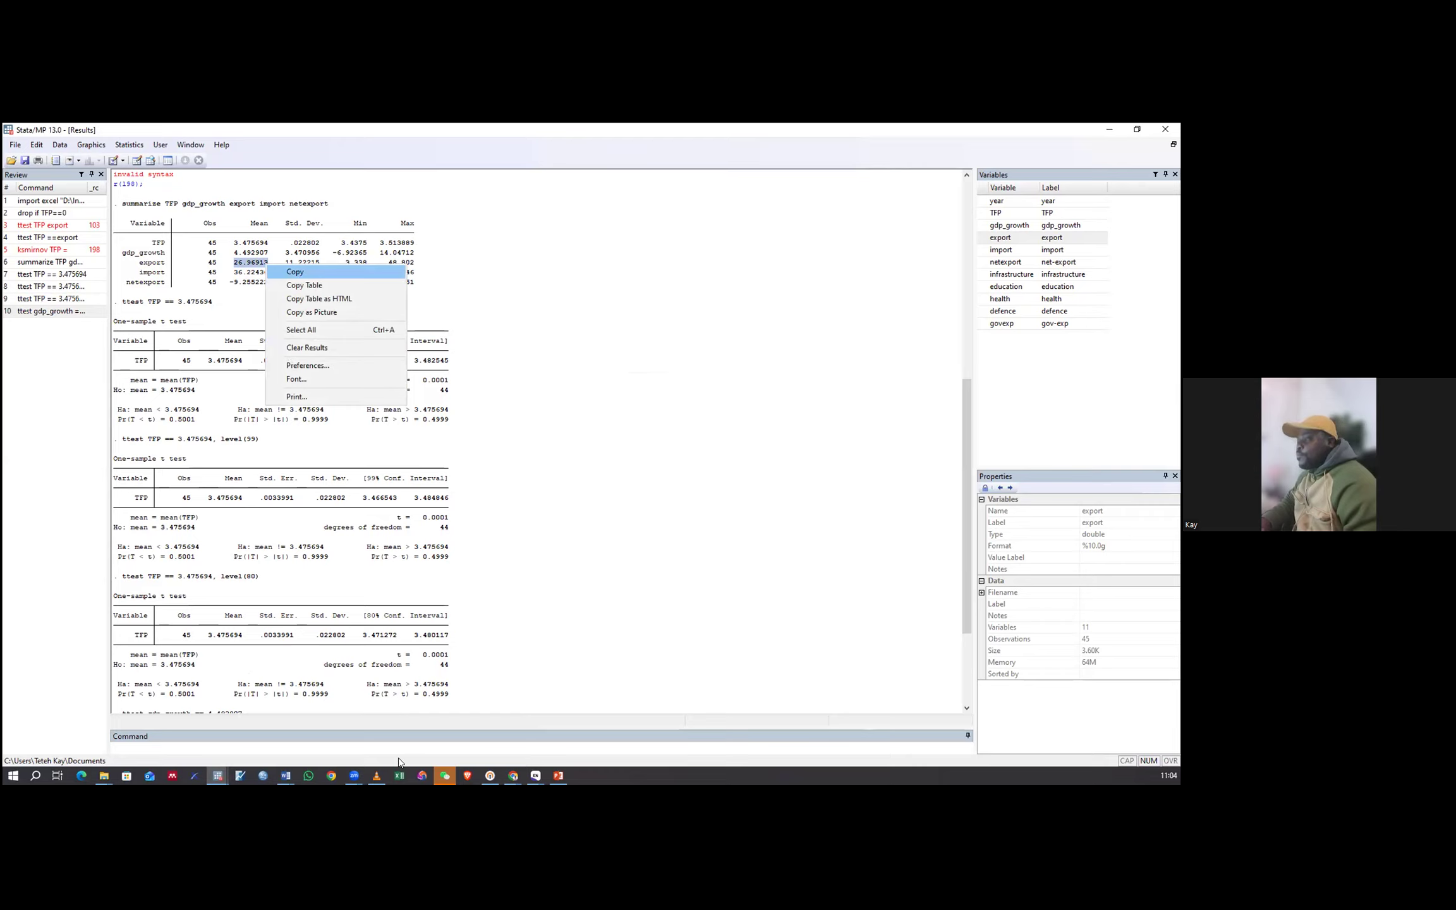
pyautogui.click(294, 272)
pyautogui.click(217, 782)
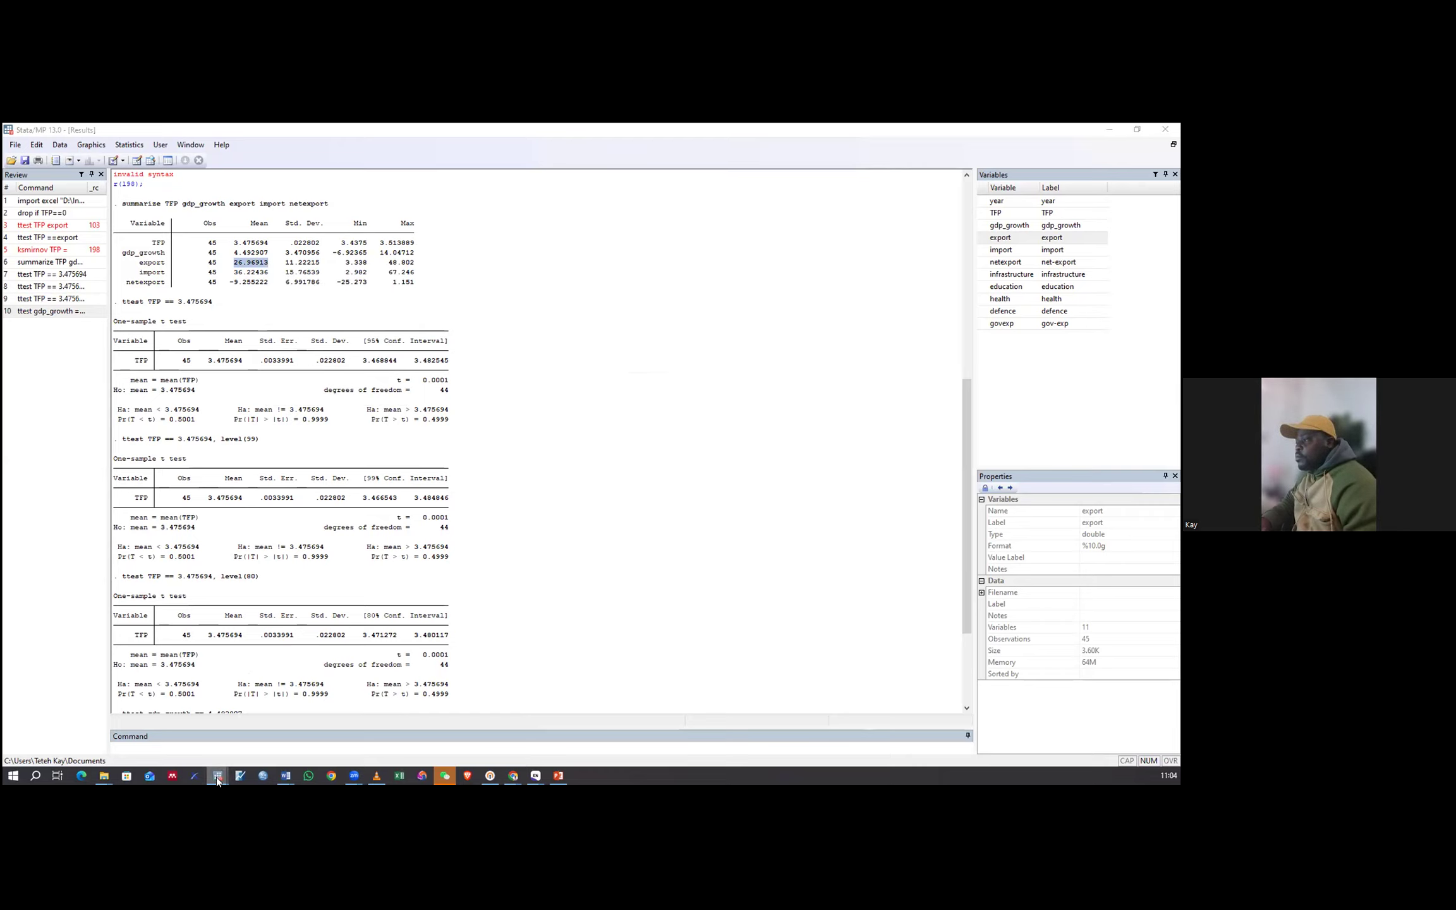
pyautogui.click(367, 738)
pyautogui.moveTo(637, 501); pyautogui.dragTo(667, 501)
pyautogui.rightClick(640, 500)
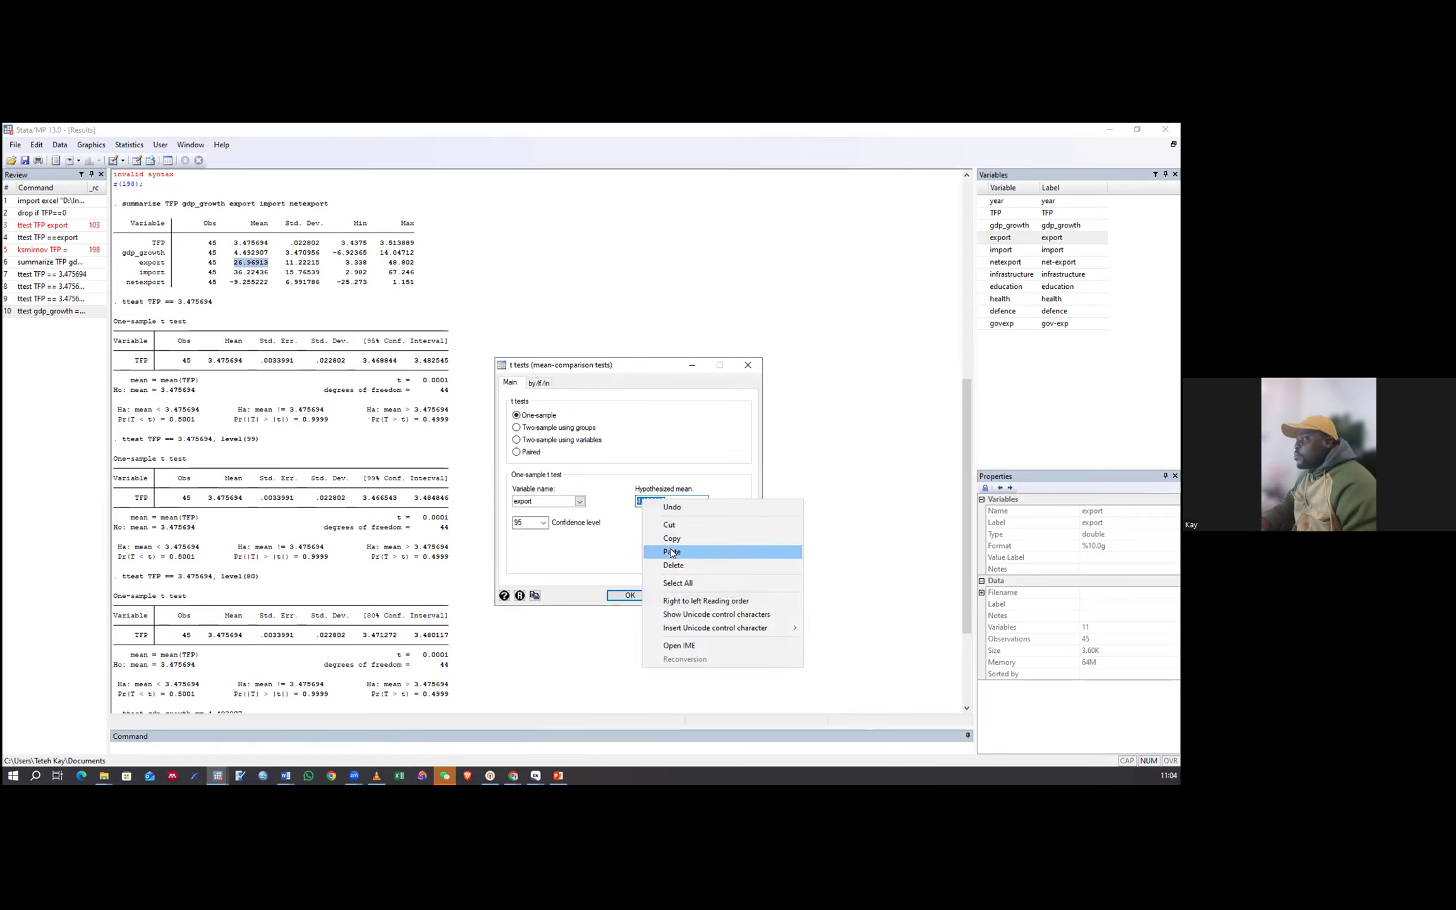
pyautogui.click(671, 552)
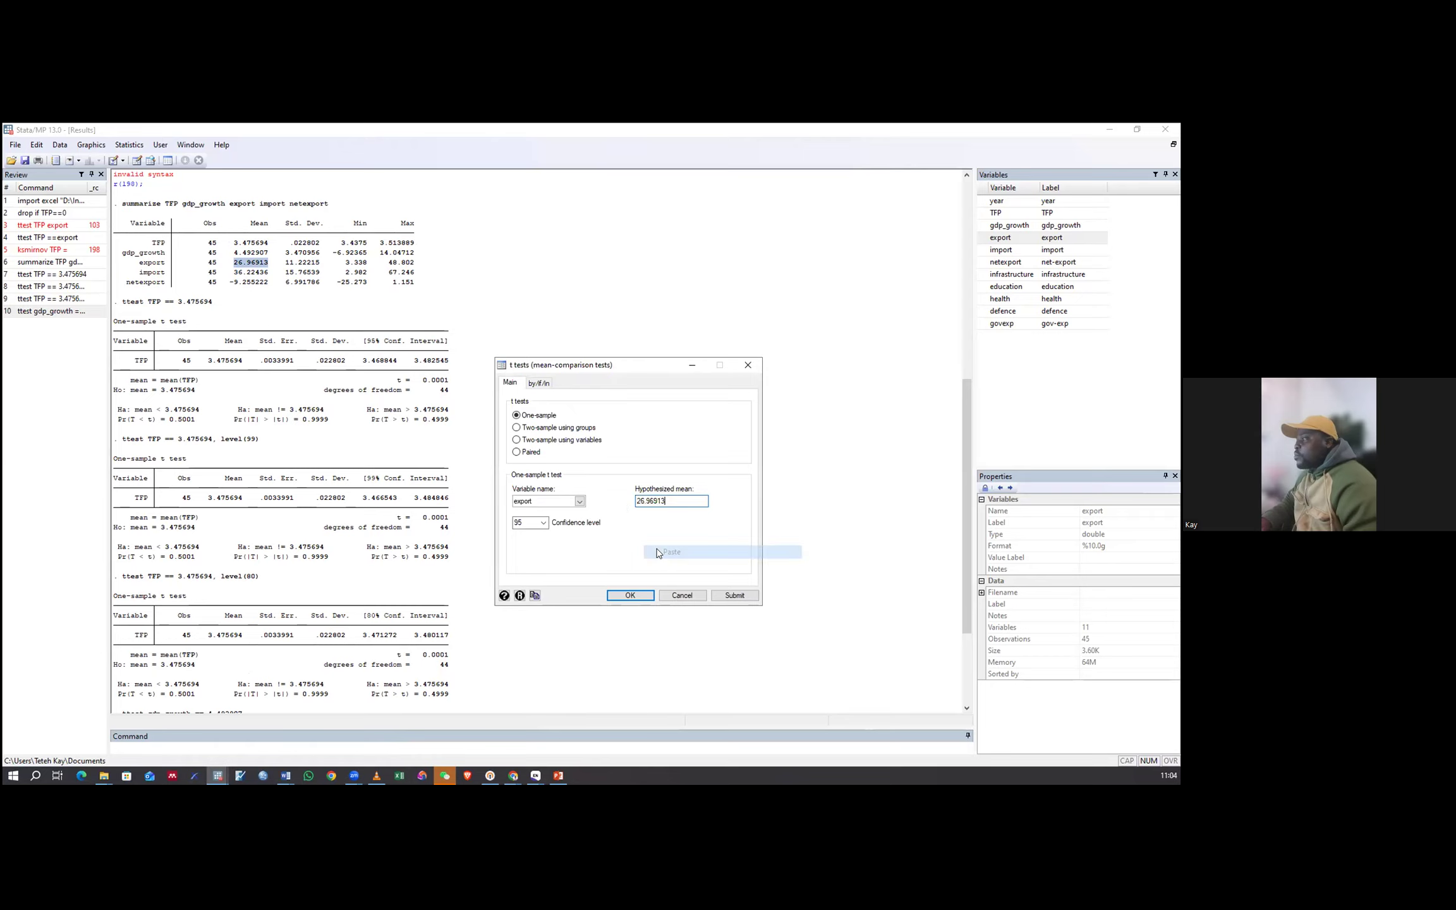
pyautogui.click(720, 596)
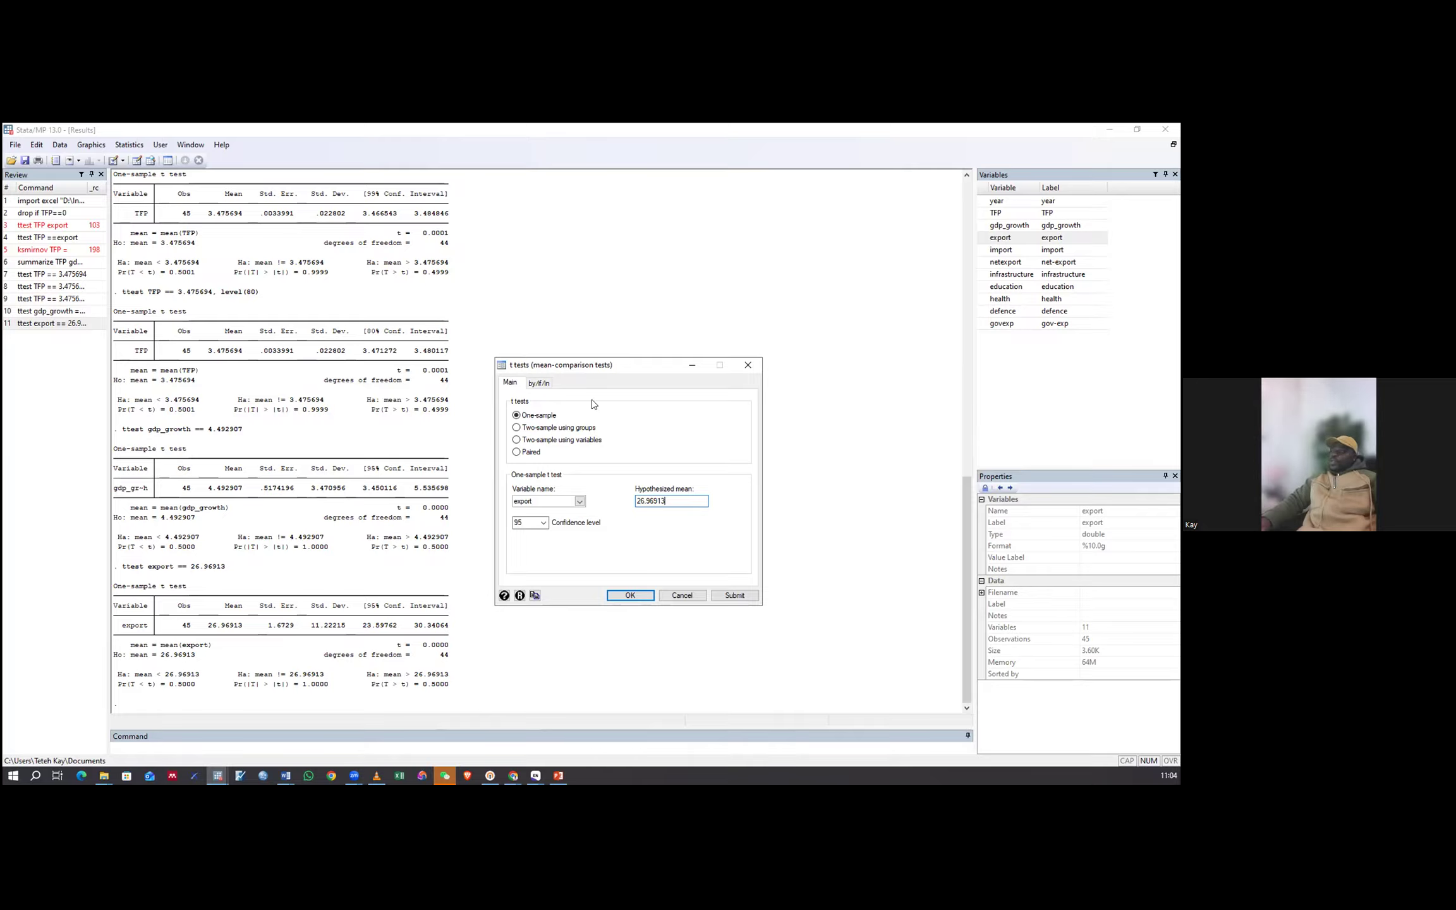
pyautogui.click(695, 369)
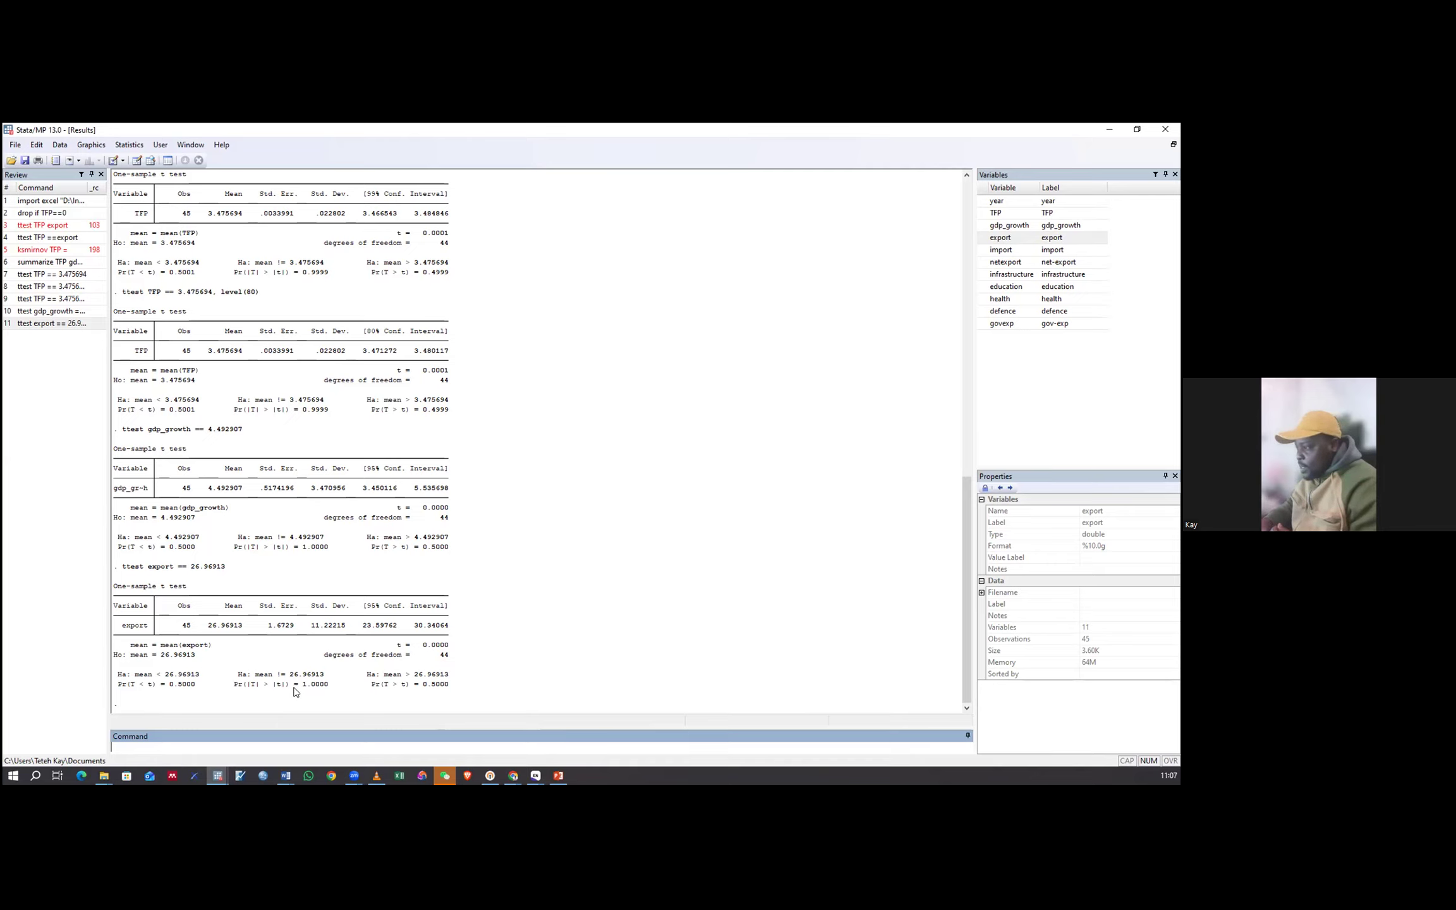
# Examine the export t-test output, comparing its two-sided p-value with the t statistic.
pyautogui.moveTo(294, 687); pyautogui.dragTo(333, 688)
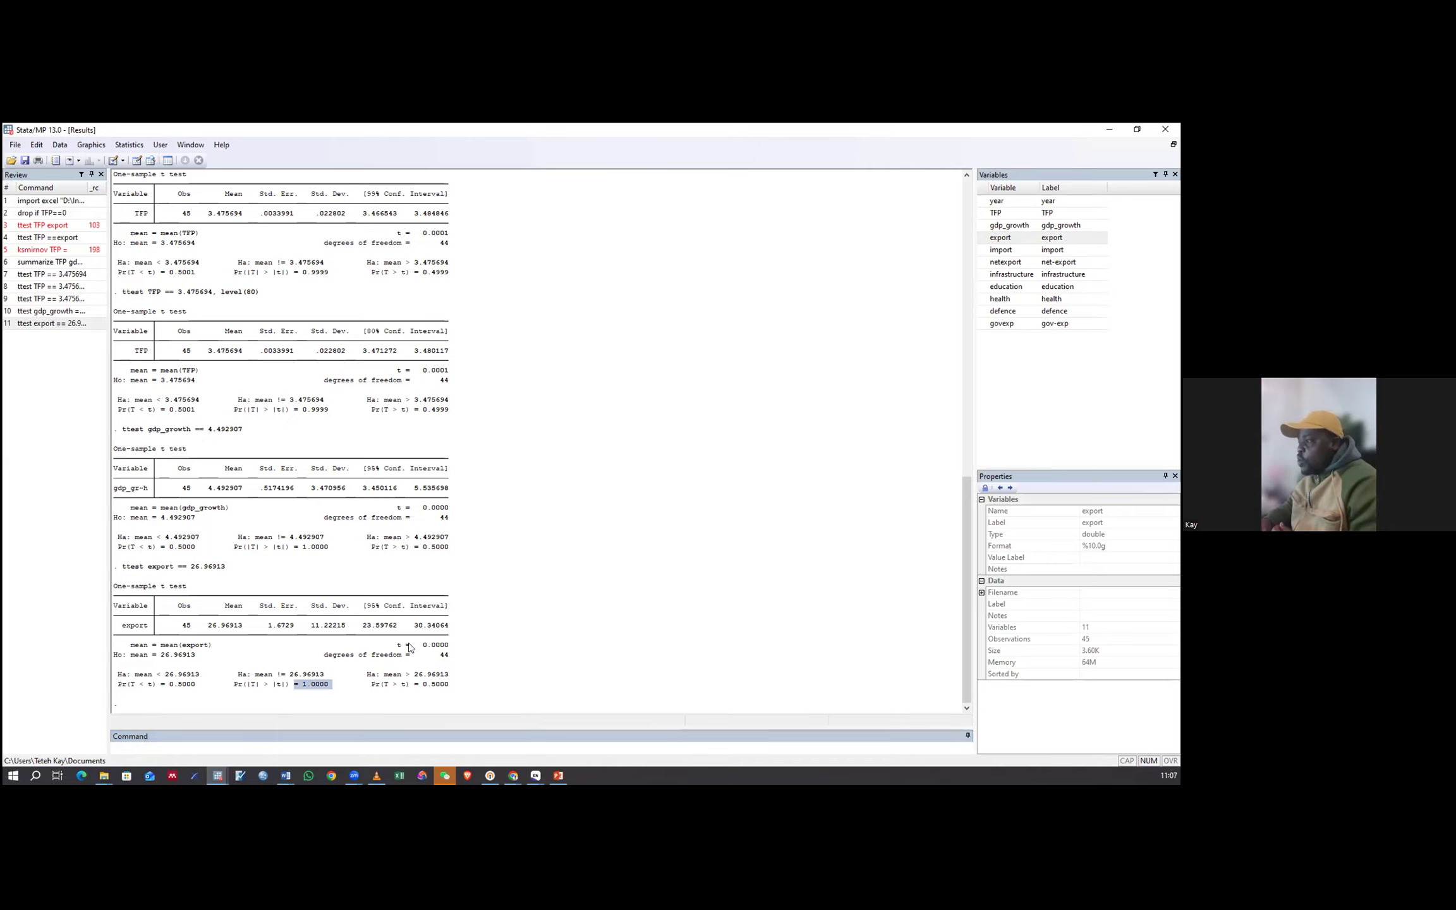
pyautogui.moveTo(392, 645); pyautogui.dragTo(449, 645)
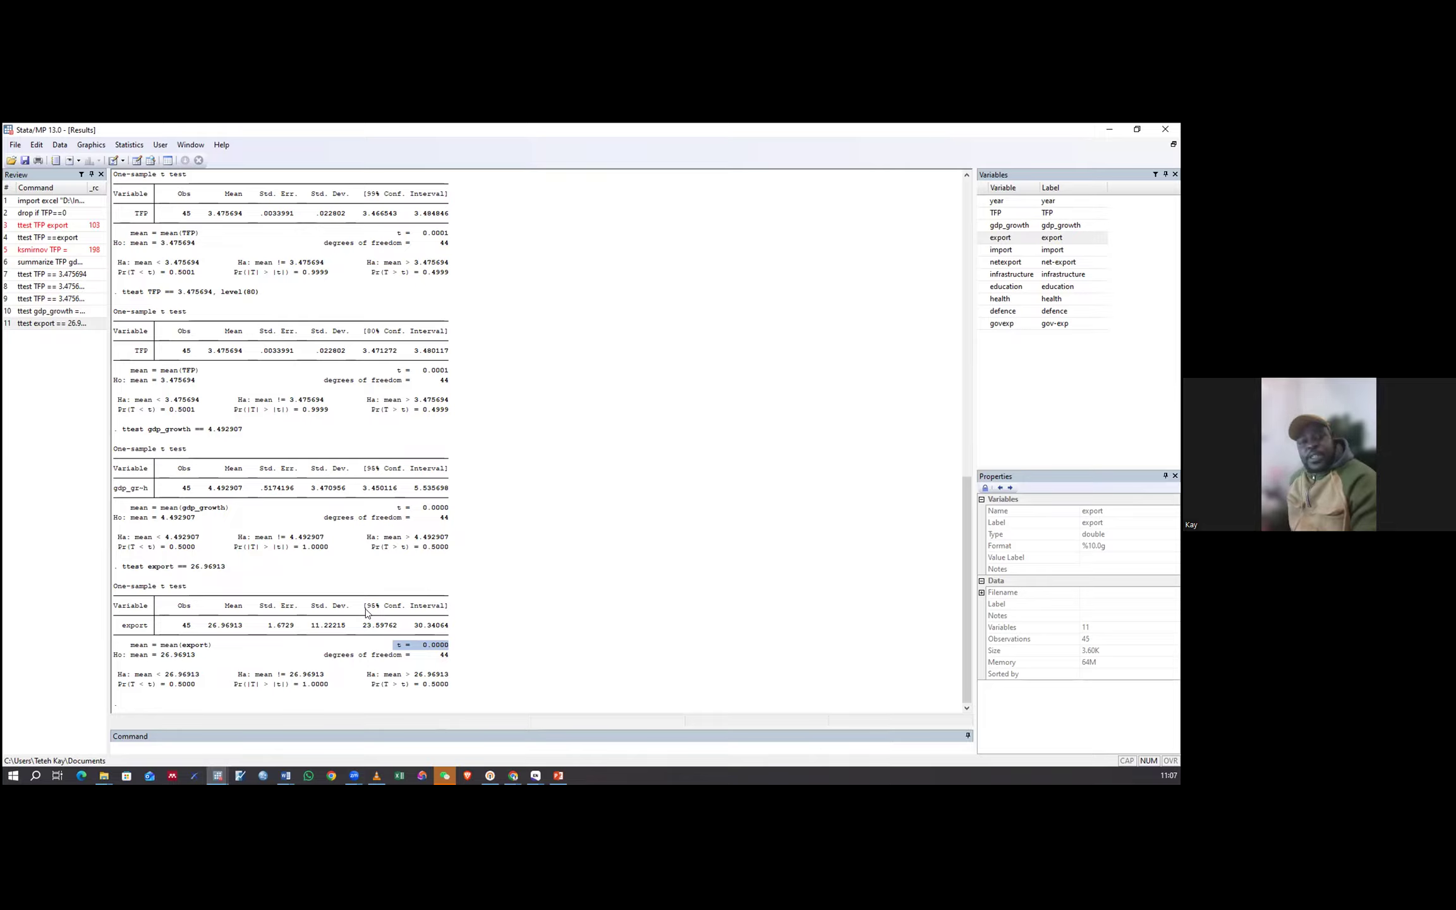
pyautogui.moveTo(302, 685); pyautogui.dragTo(330, 688)
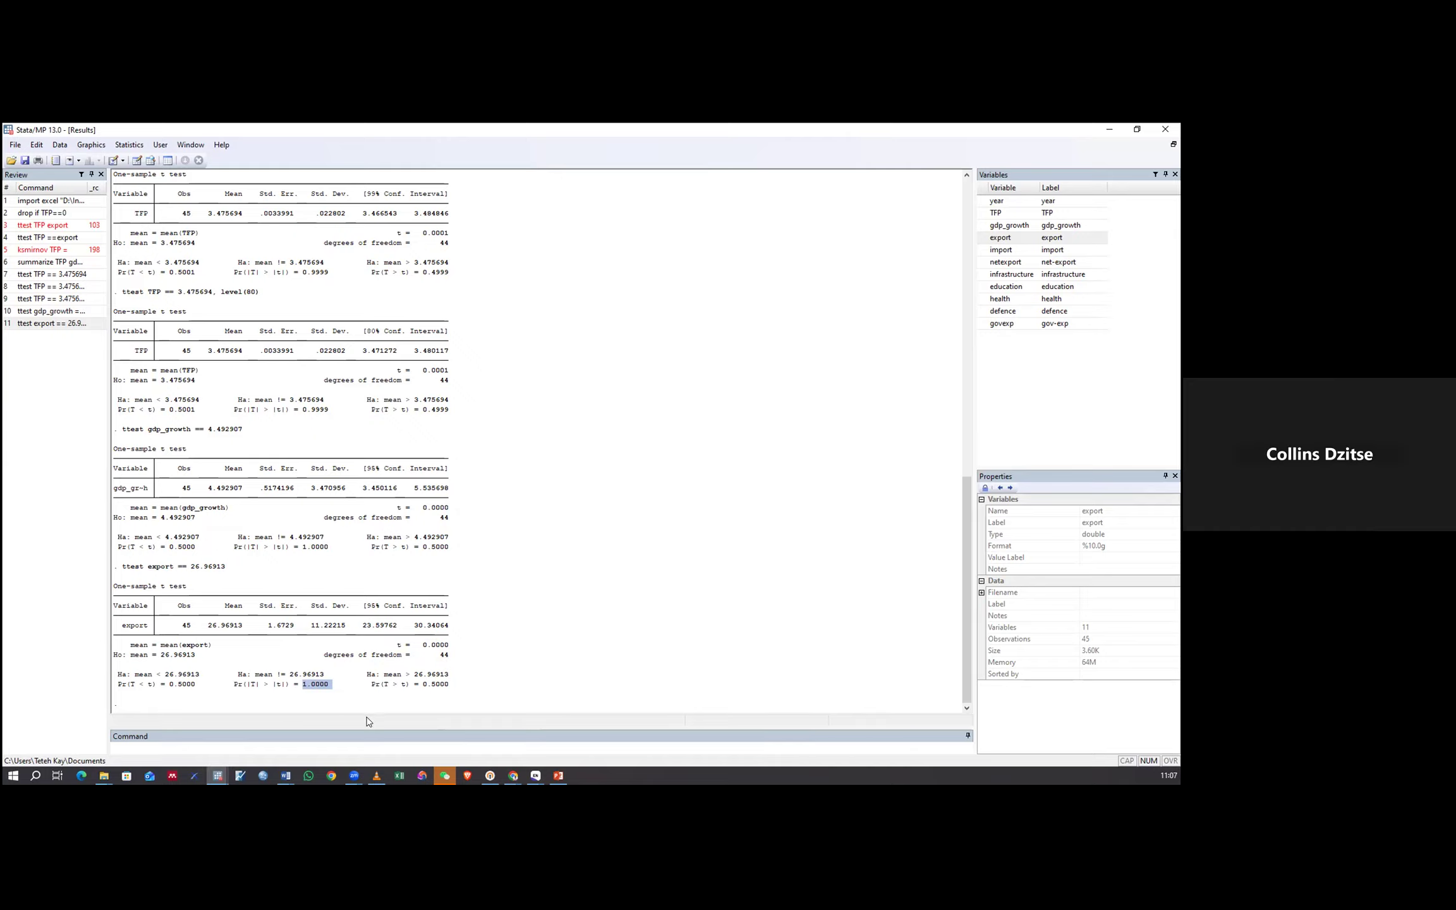
pyautogui.click(598, 614)
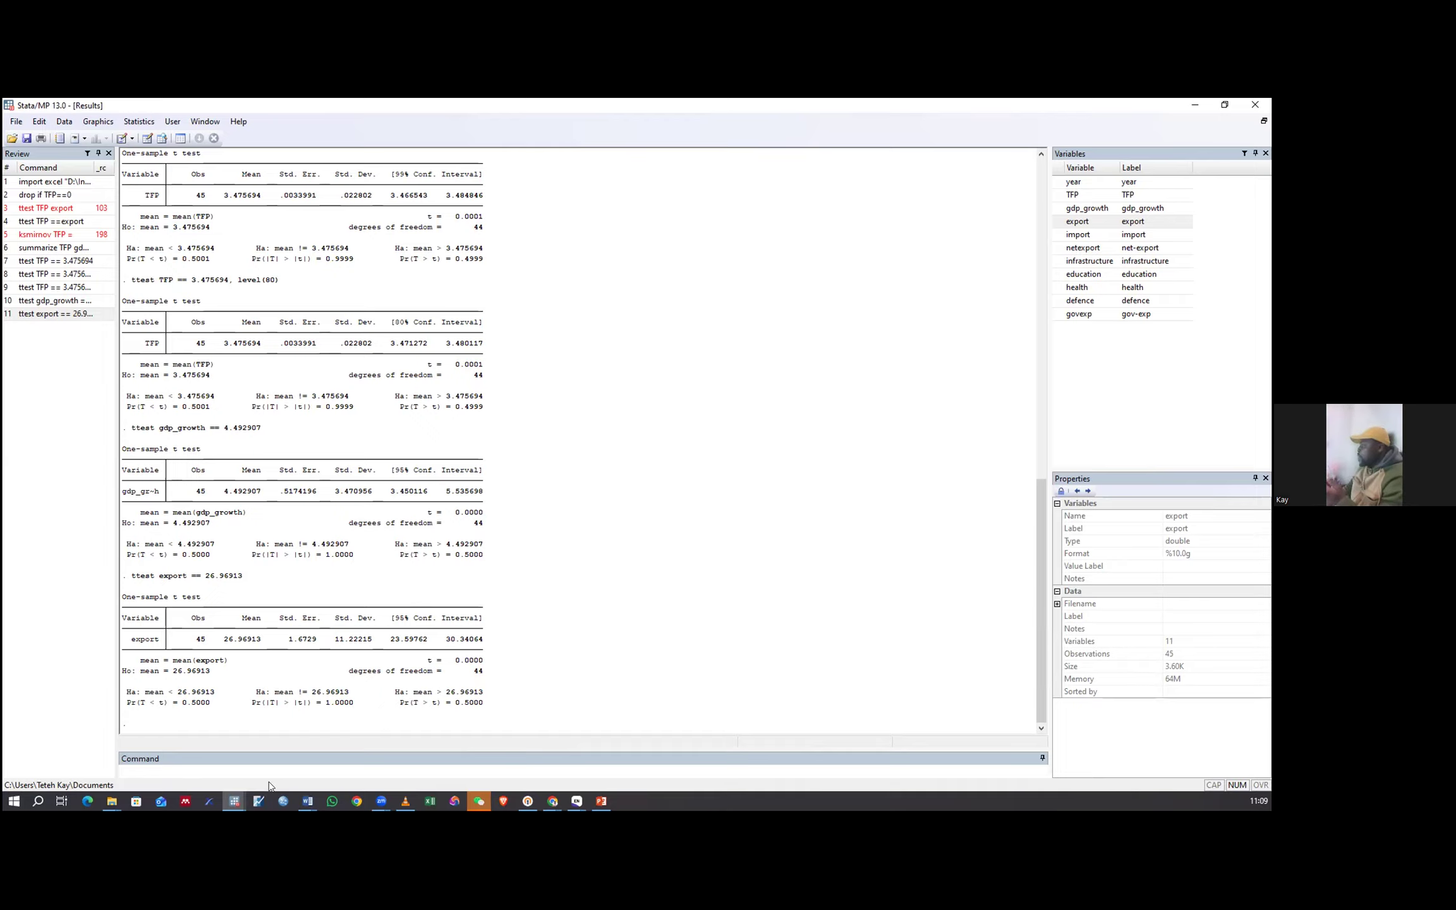
# Run a paired t-test comparing TFP with import using the command ttest TFP == import.
pyautogui.click(150, 768)
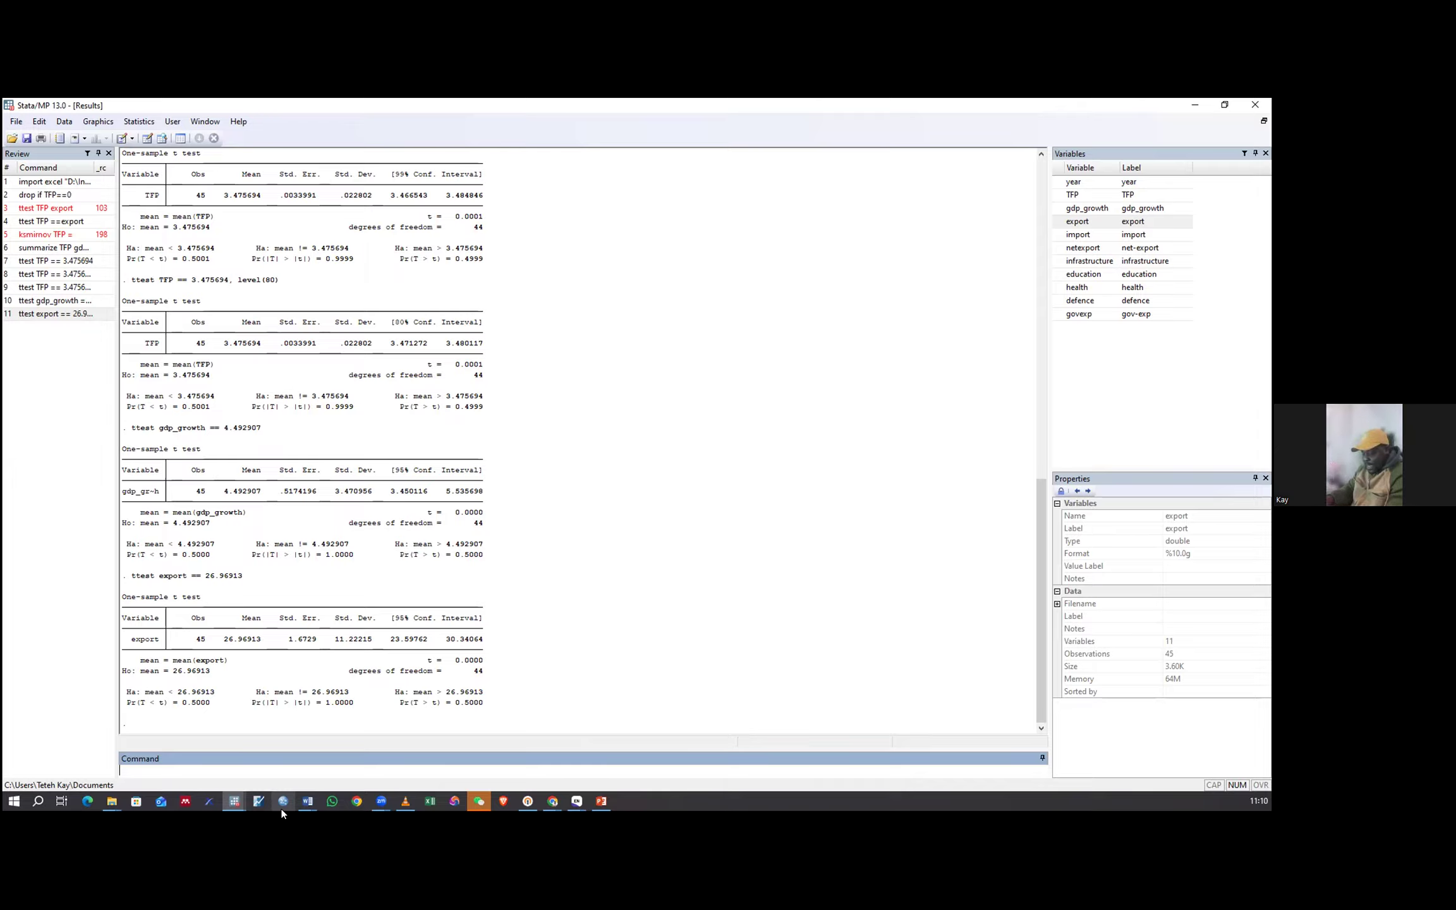
pyautogui.write('t')
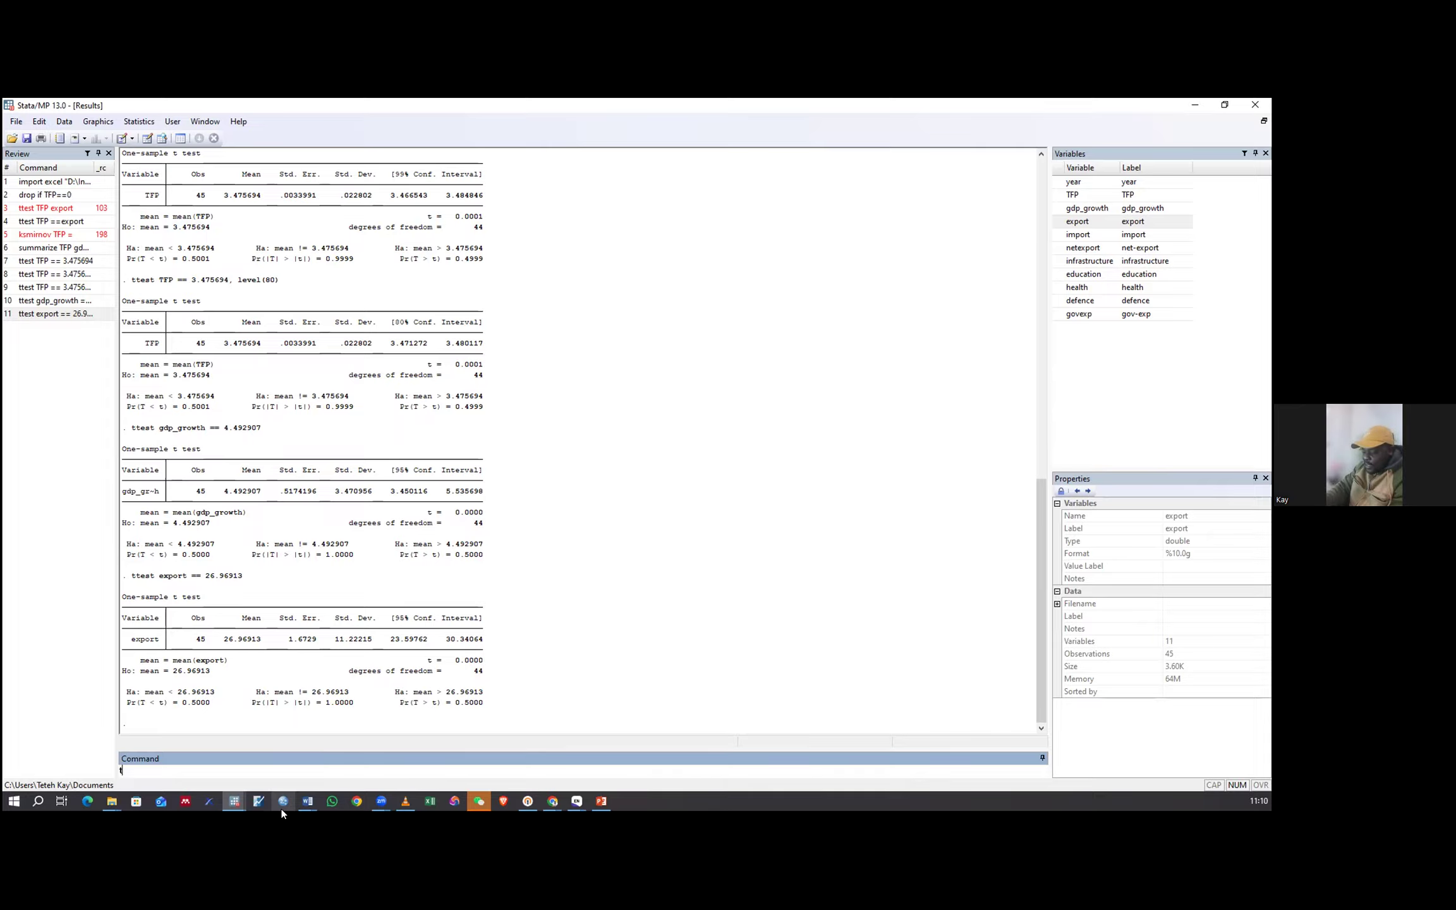
pyautogui.write('tes')
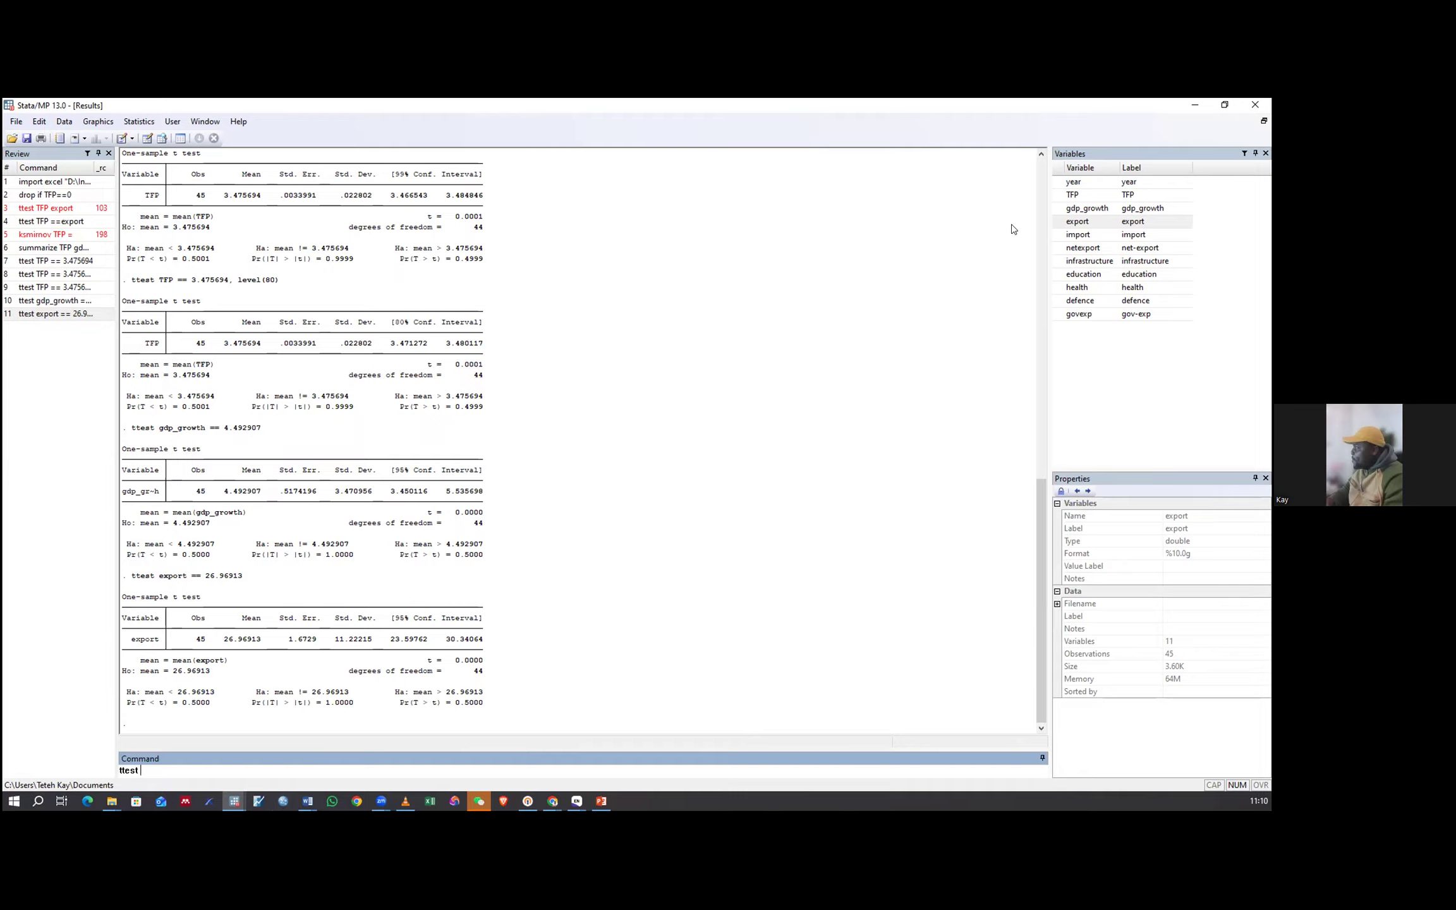
pyautogui.write('t')
pyautogui.click(1058, 195)
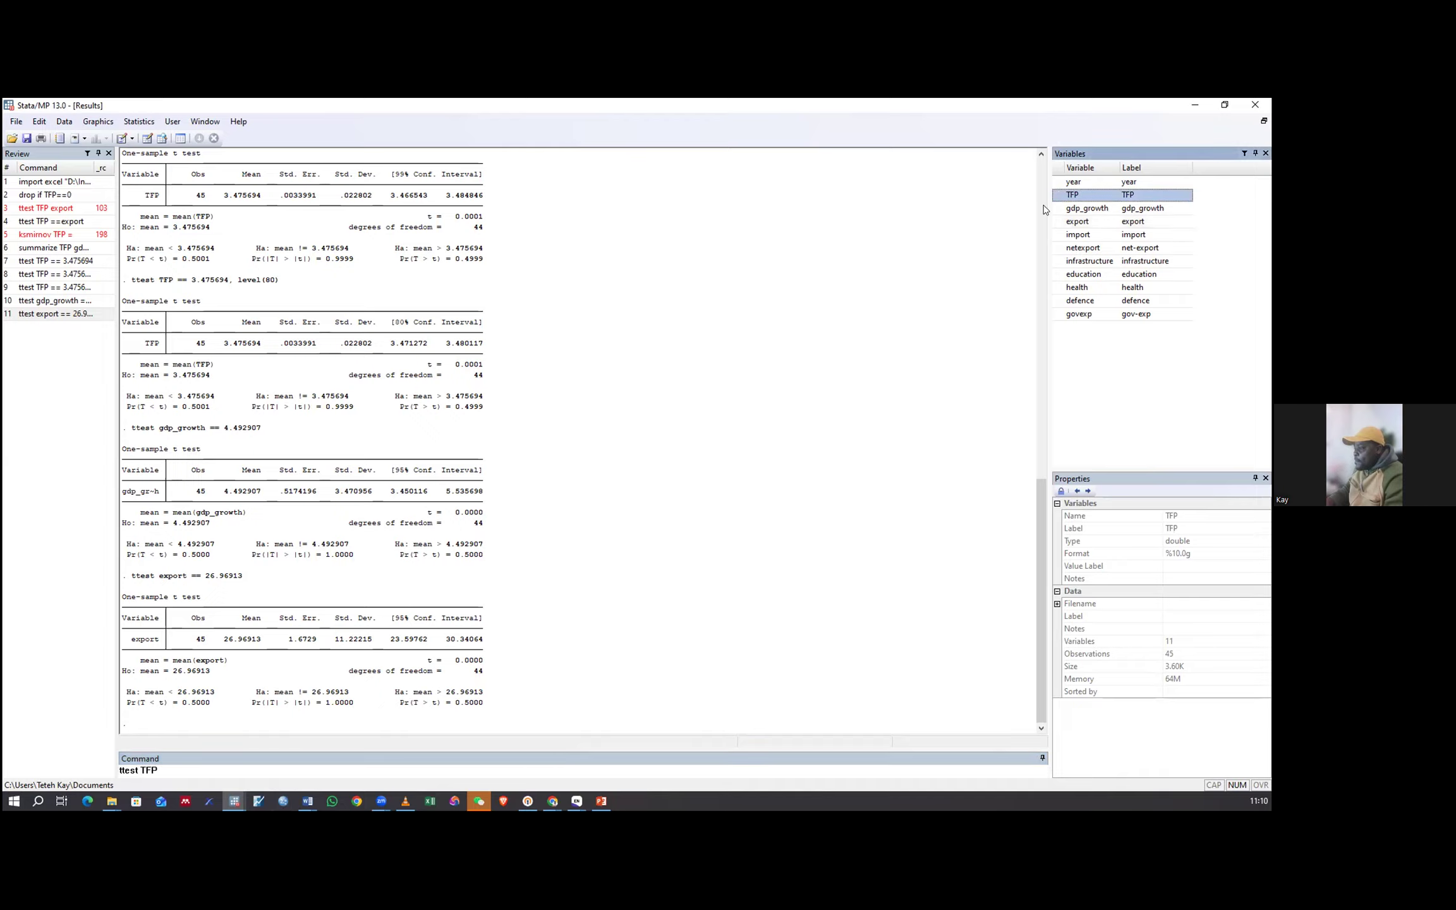
pyautogui.click(163, 770)
pyautogui.write('=')
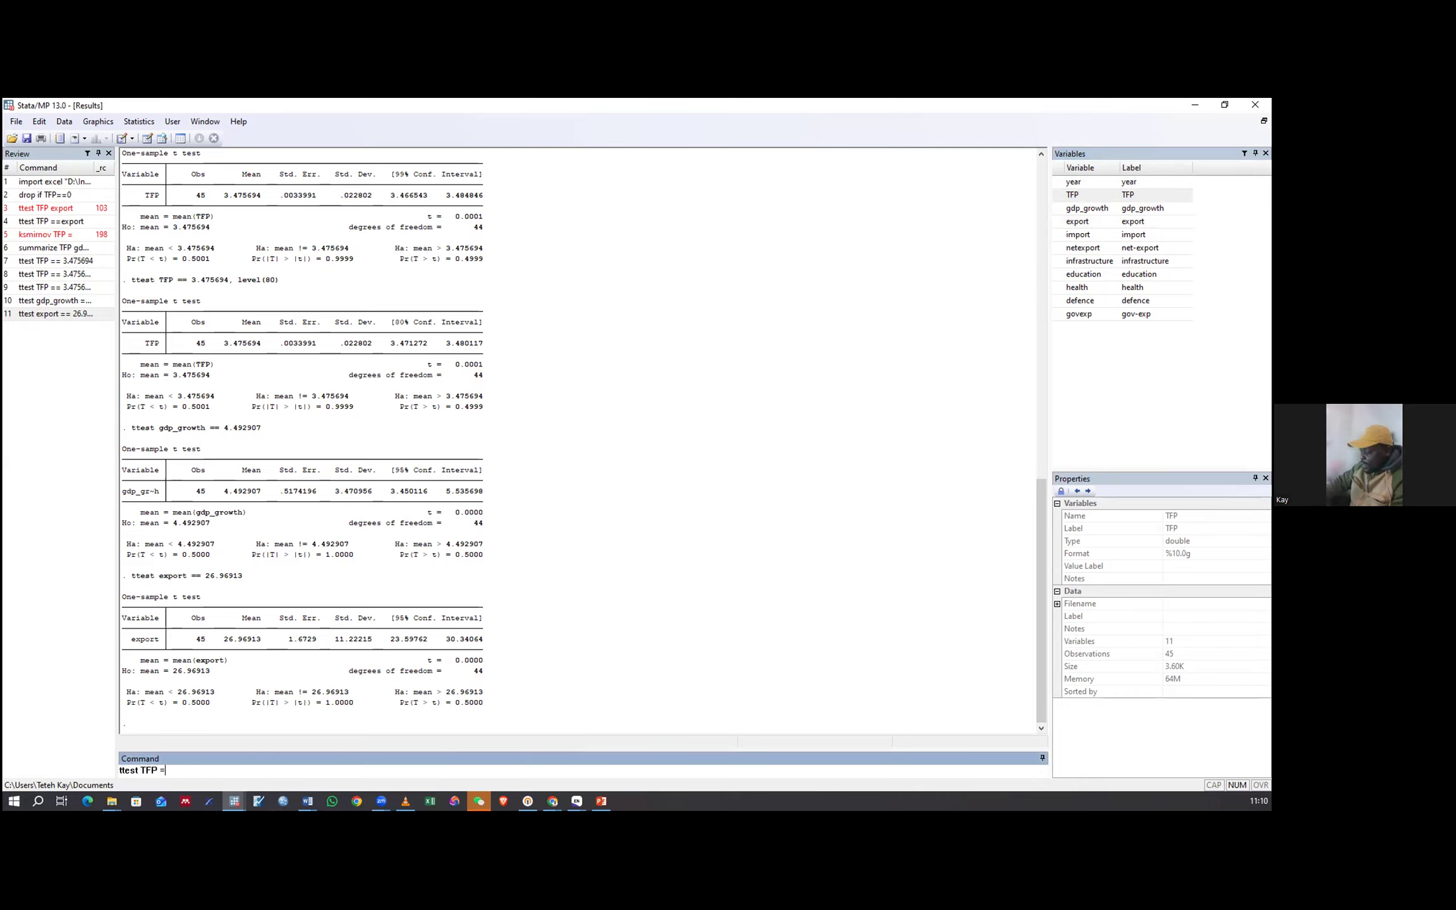
pyautogui.write('=')
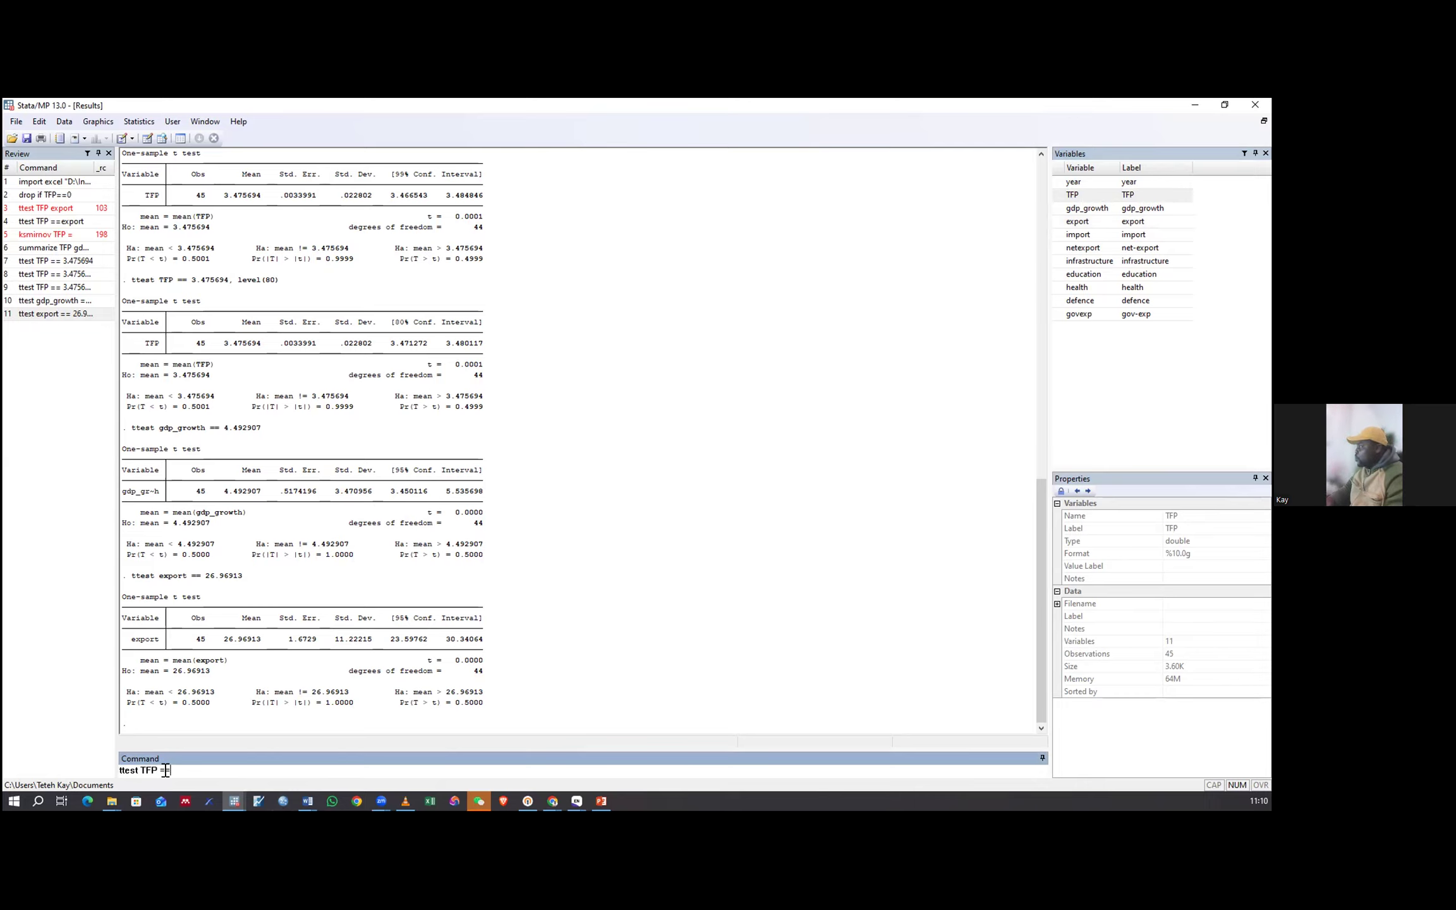
pyautogui.doubleClick(1057, 235)
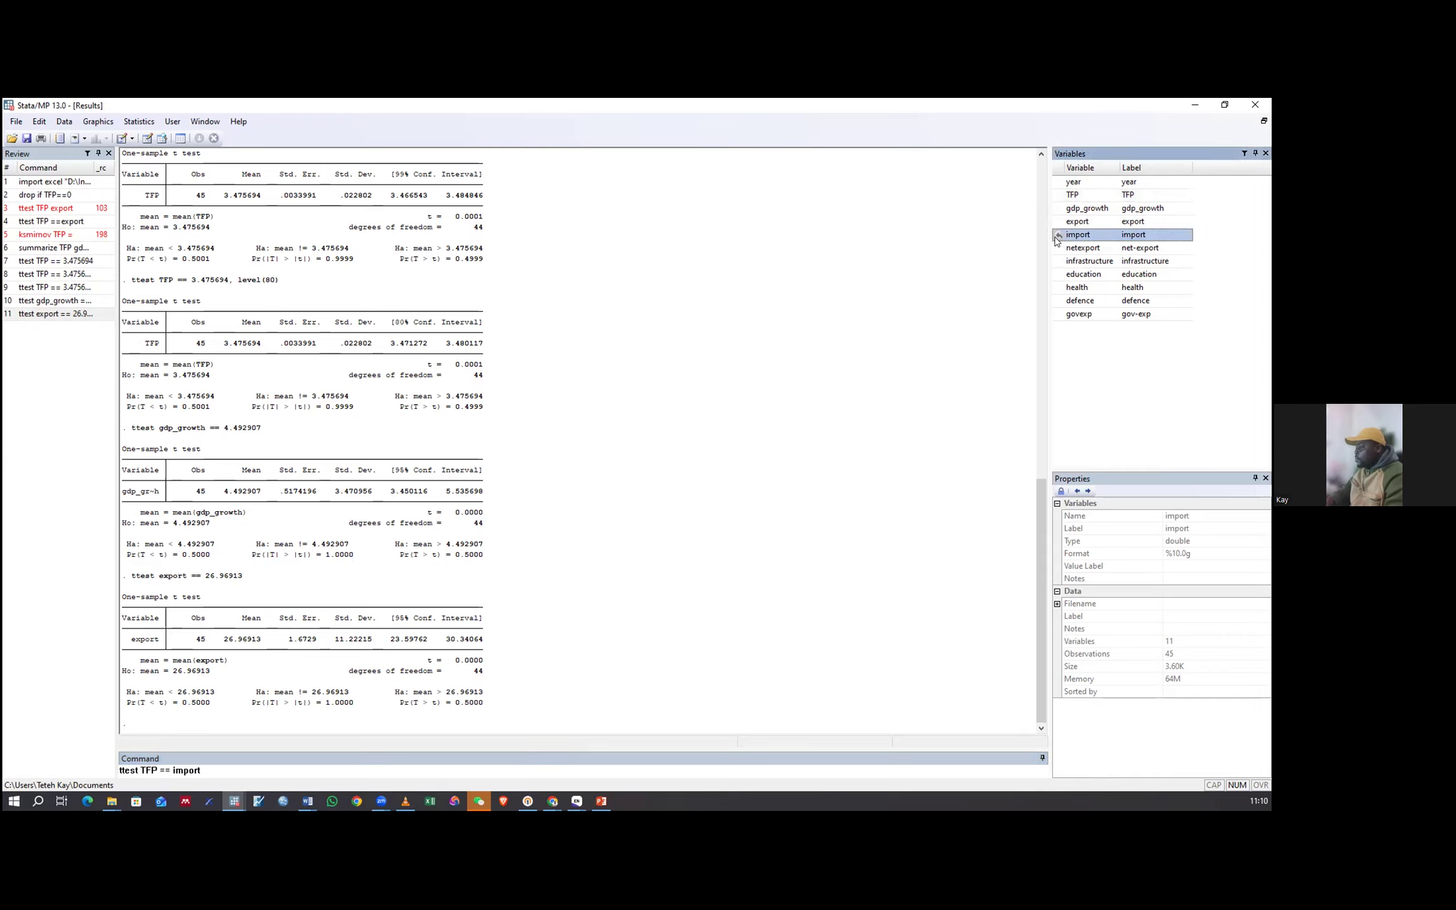
pyautogui.press('Return')
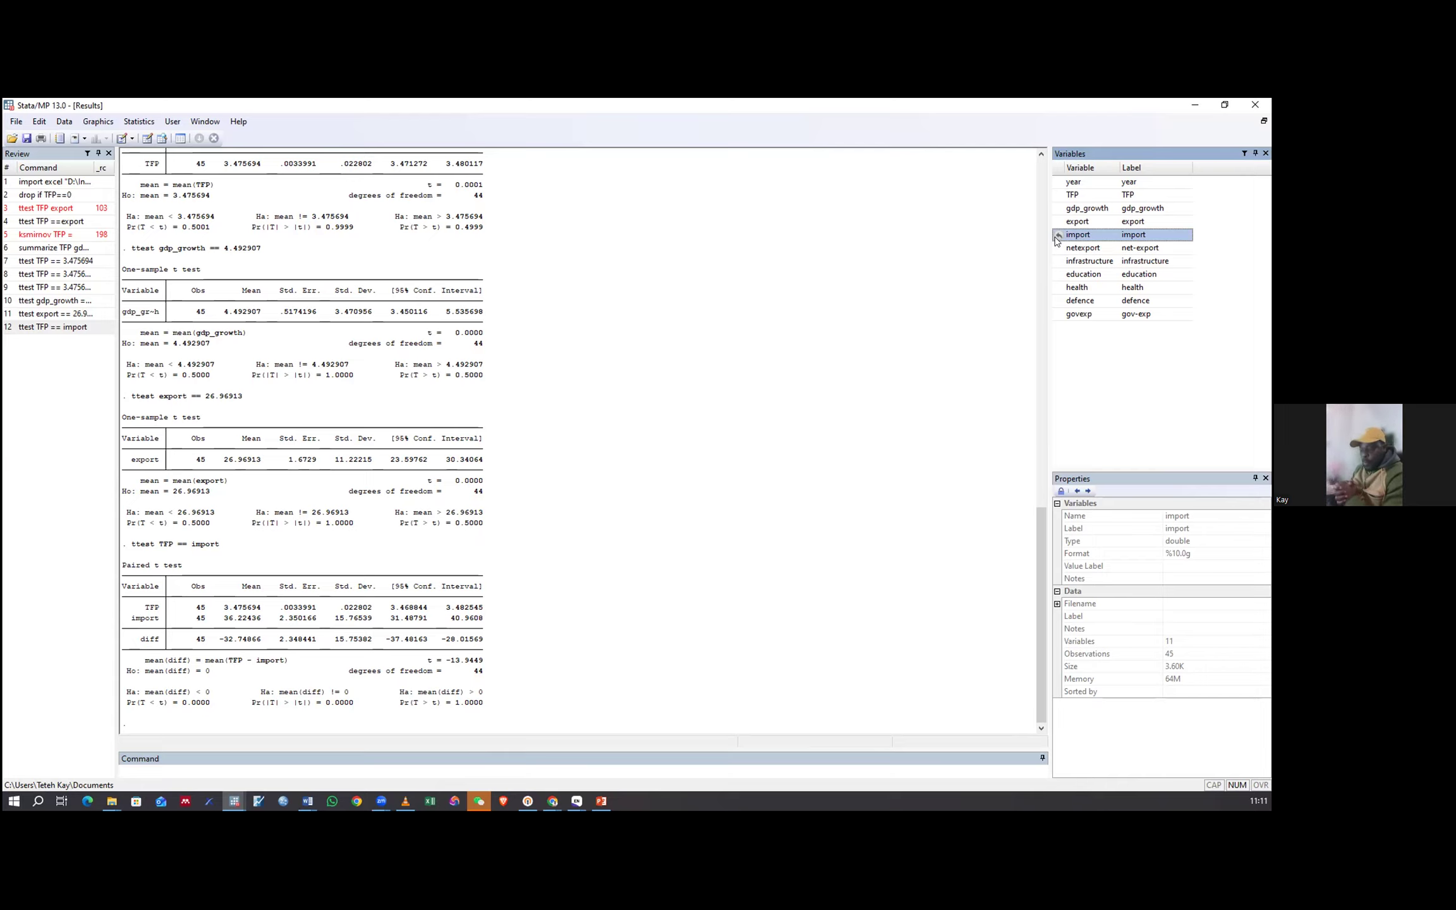
# Enter the paired TFP == import t-test again and rerun it at the default confidence level.
pyautogui.click(126, 770)
pyautogui.write('ttest')
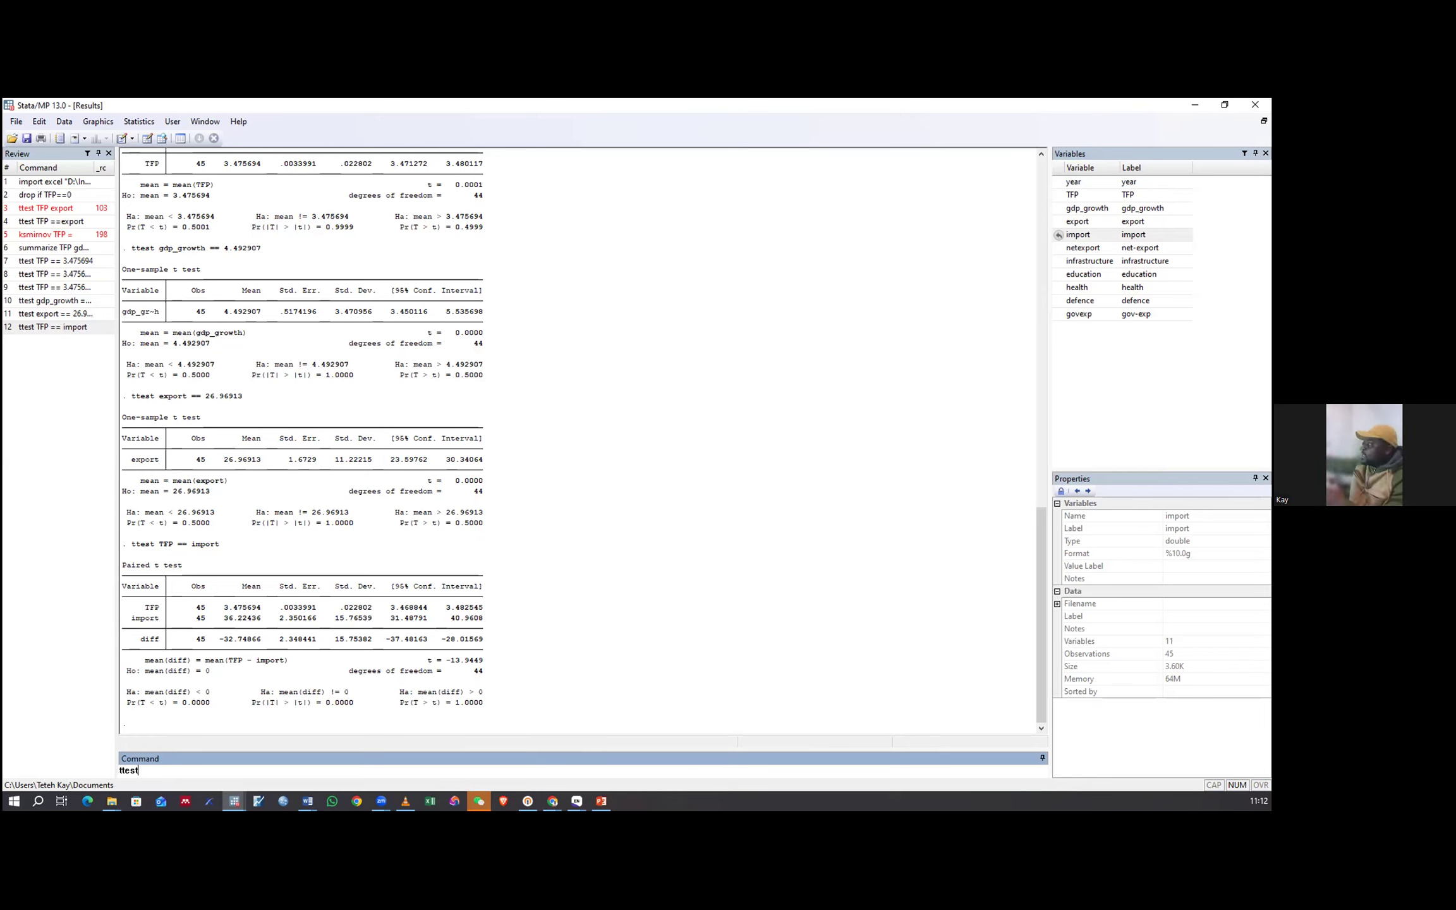
pyautogui.click(1058, 198)
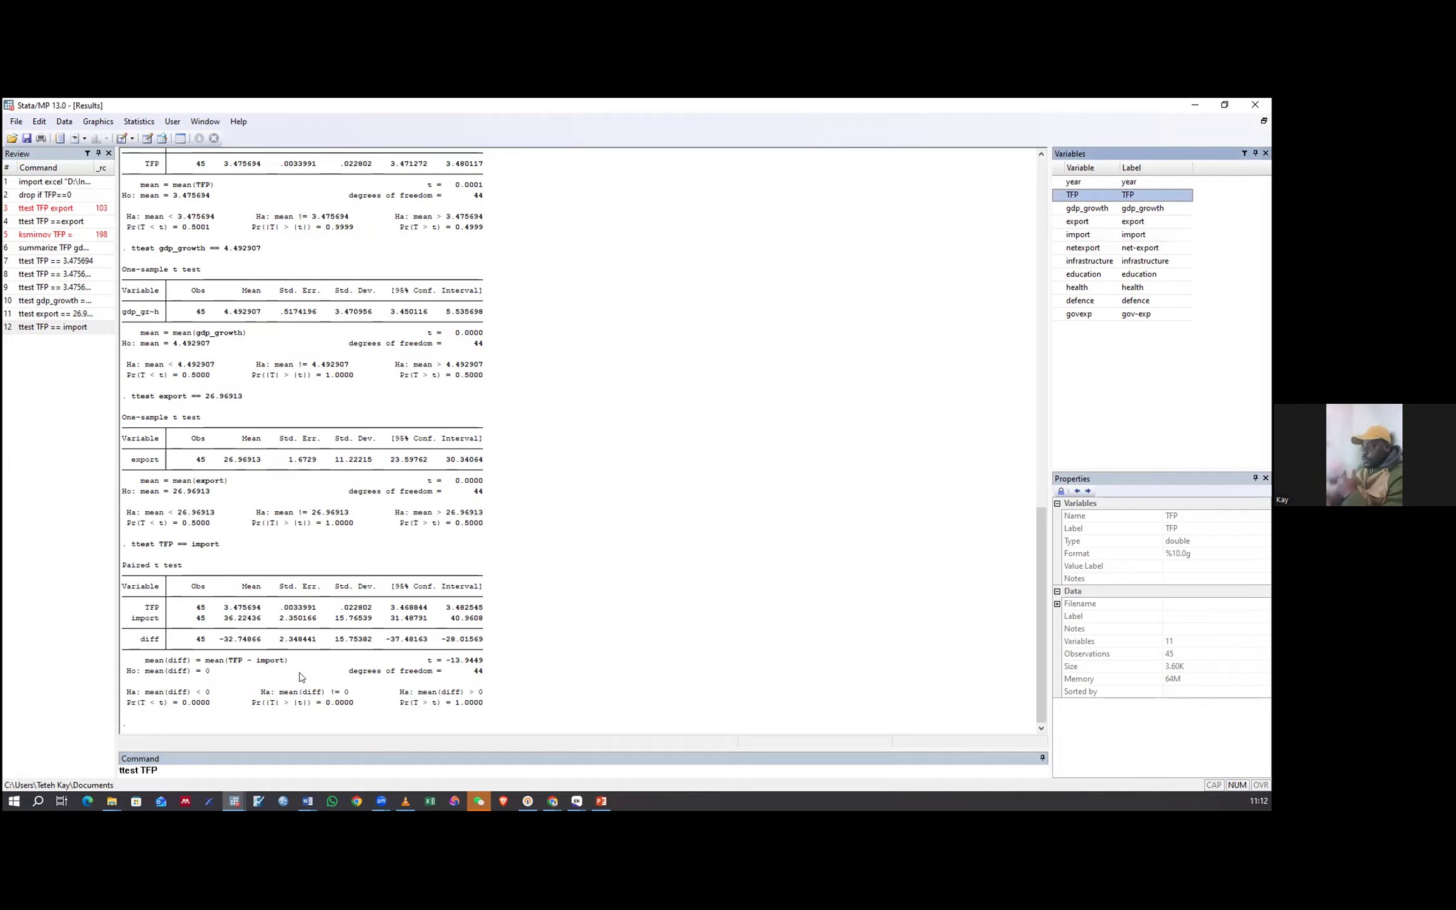
pyautogui.click(169, 766)
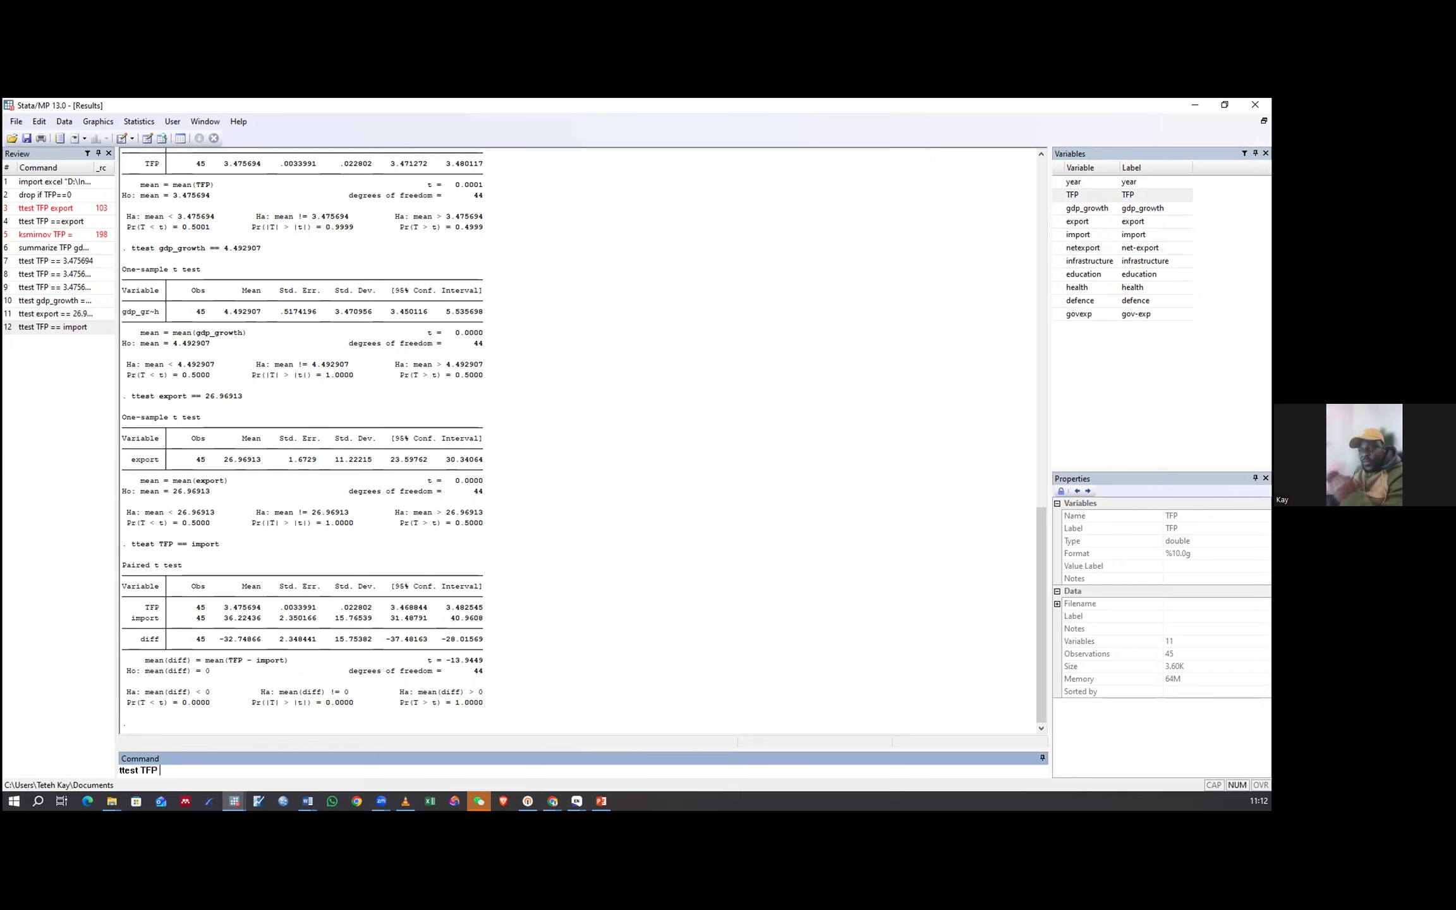
pyautogui.write('=')
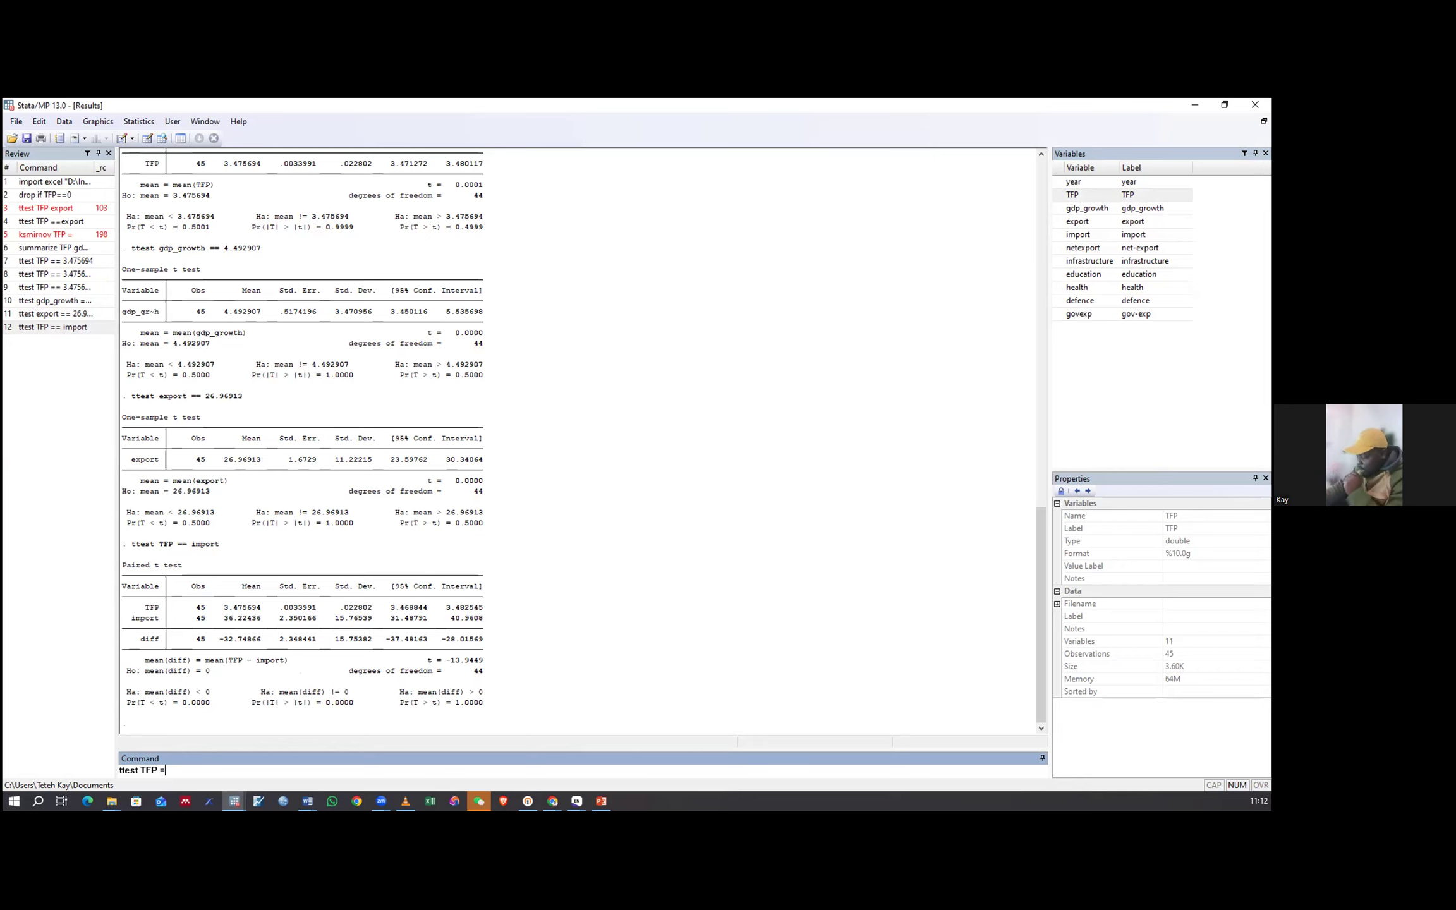
pyautogui.write('=')
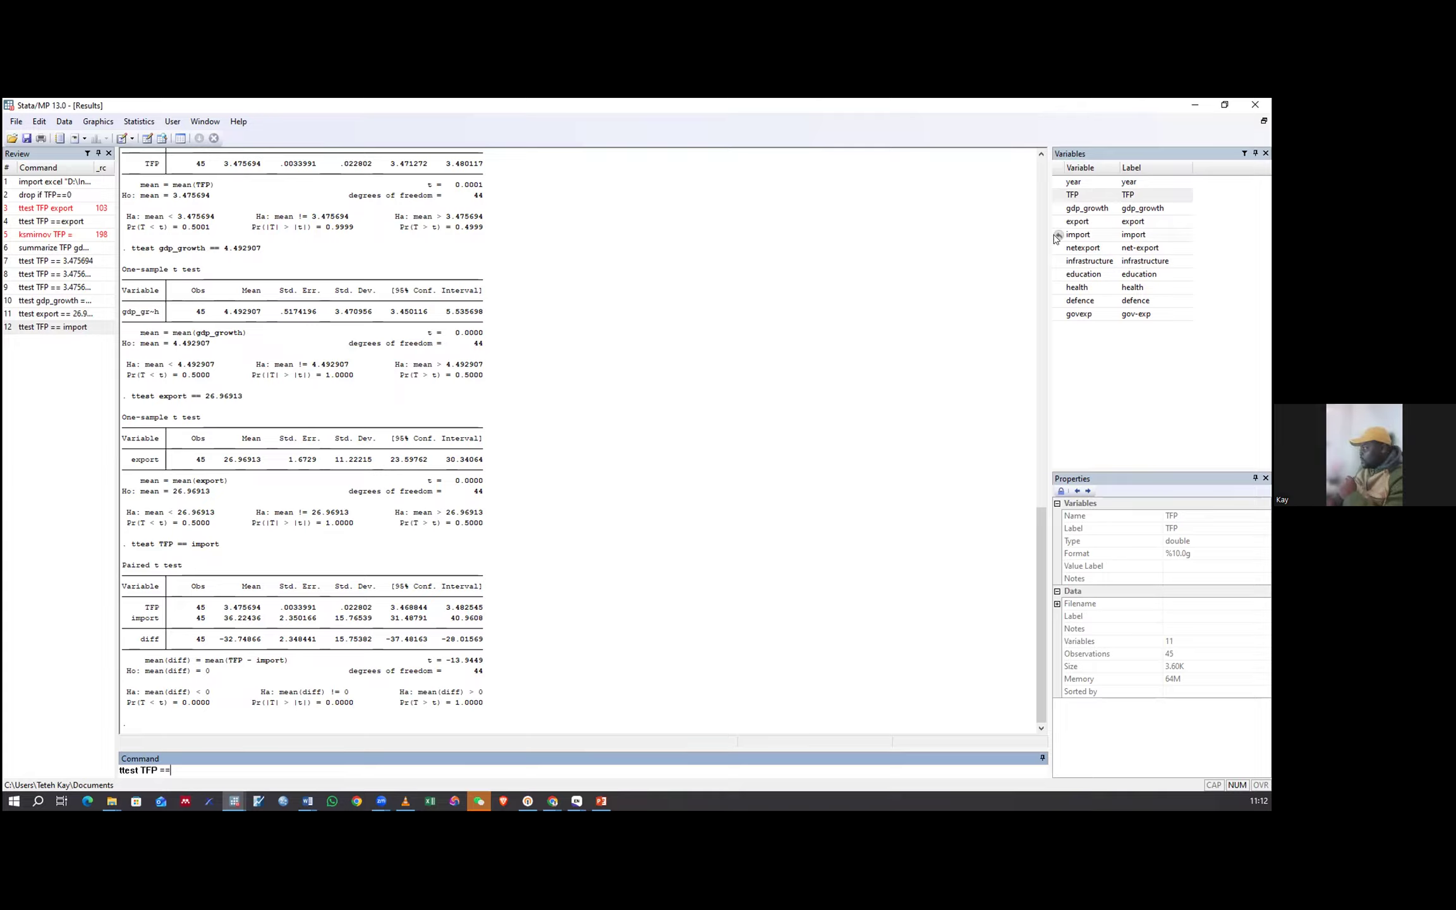
pyautogui.doubleClick(1078, 235)
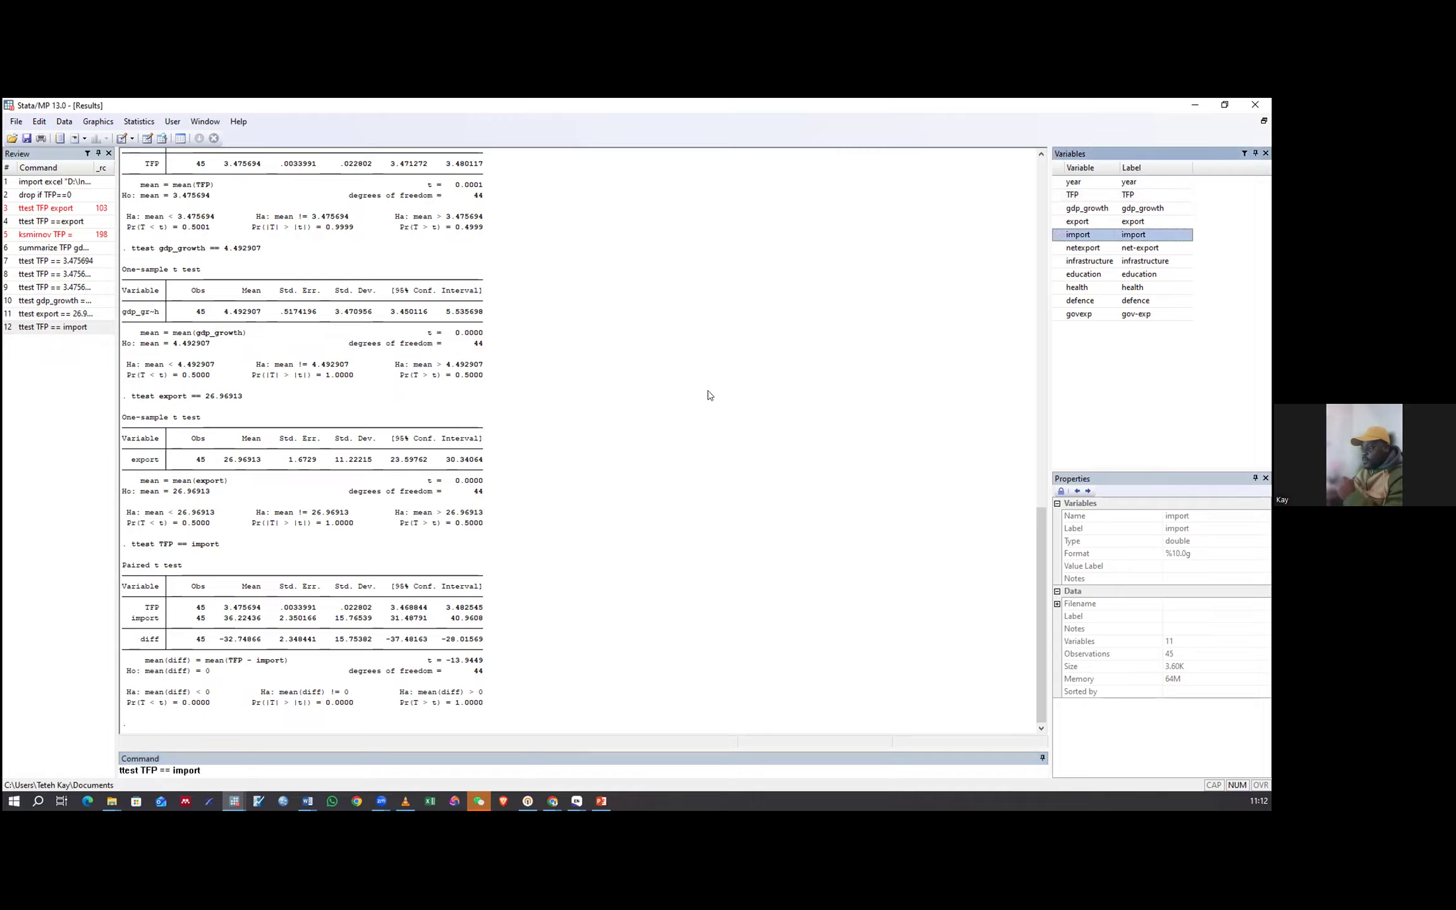
pyautogui.press('Return')
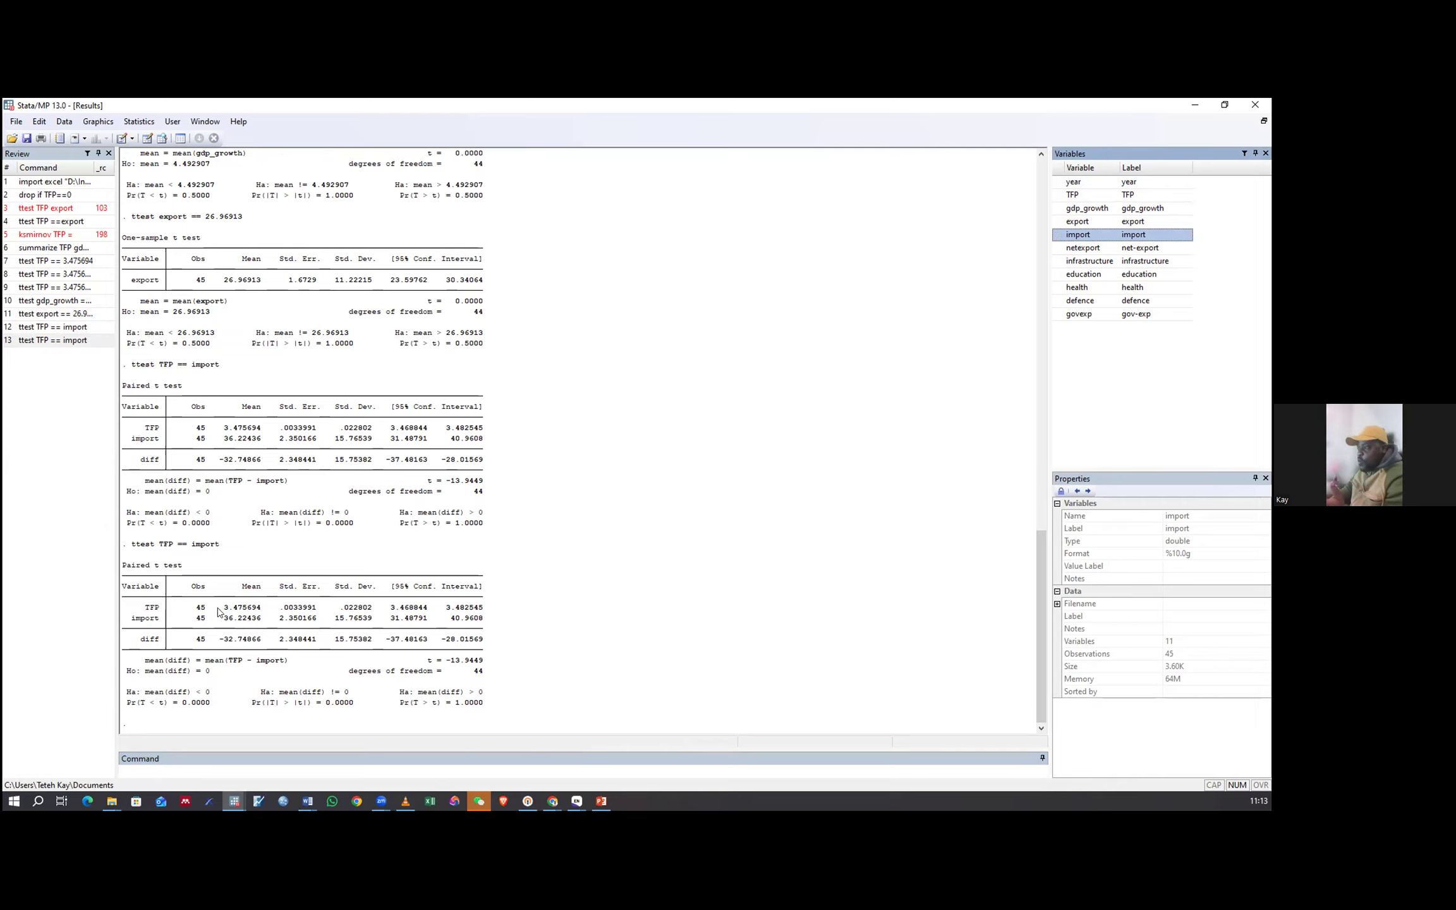
# Examine TFP's mean and the t statistic in the latest paired t-test, and consult the PowerPoint slide on rejecting the null hypothesis.
pyautogui.moveTo(221, 611); pyautogui.dragTo(261, 607)
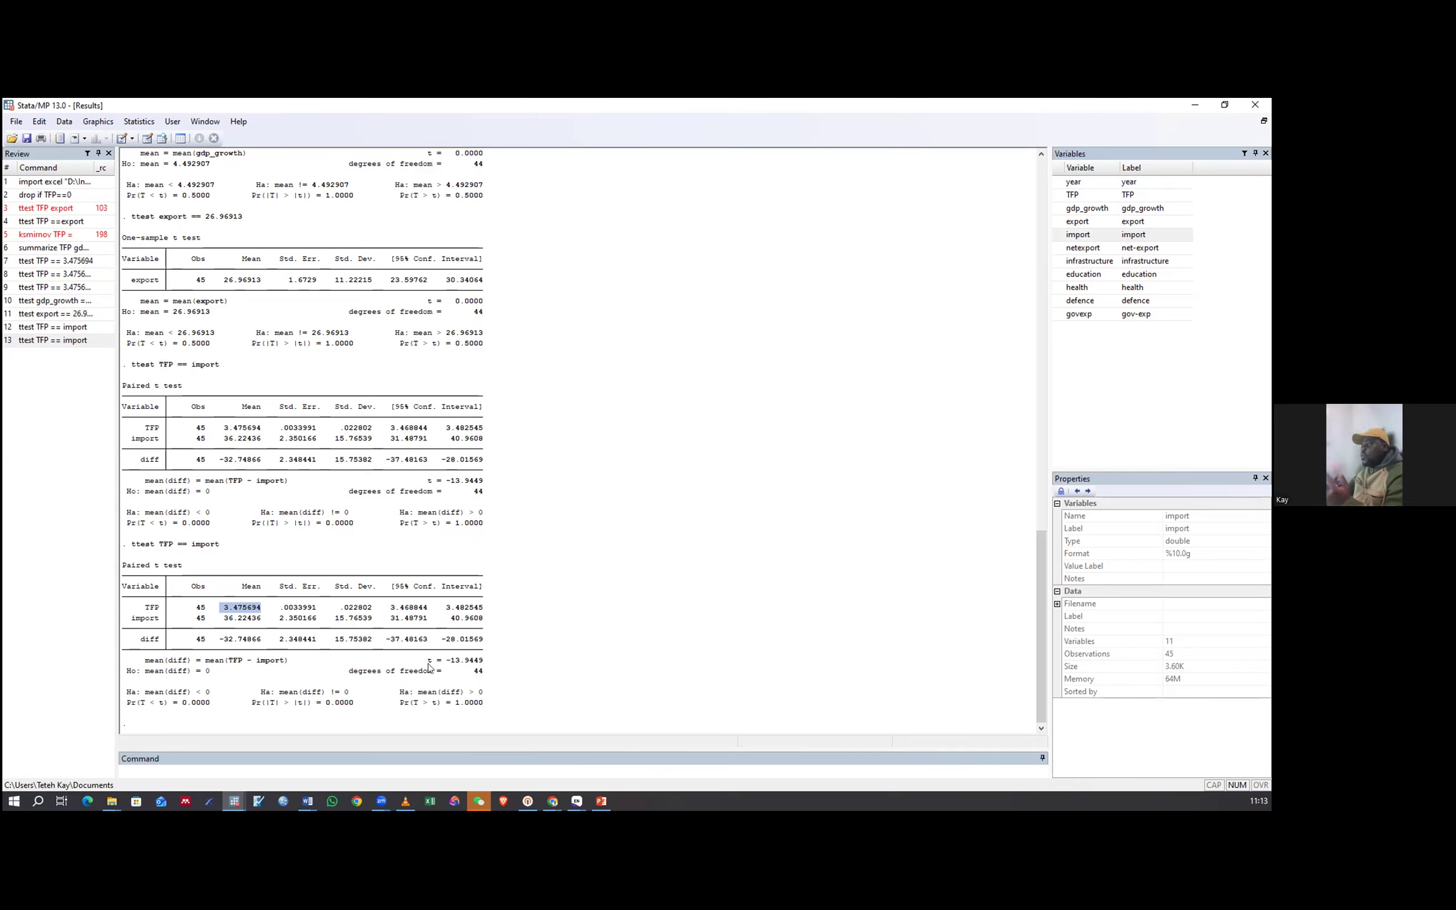
pyautogui.moveTo(427, 662); pyautogui.dragTo(483, 662)
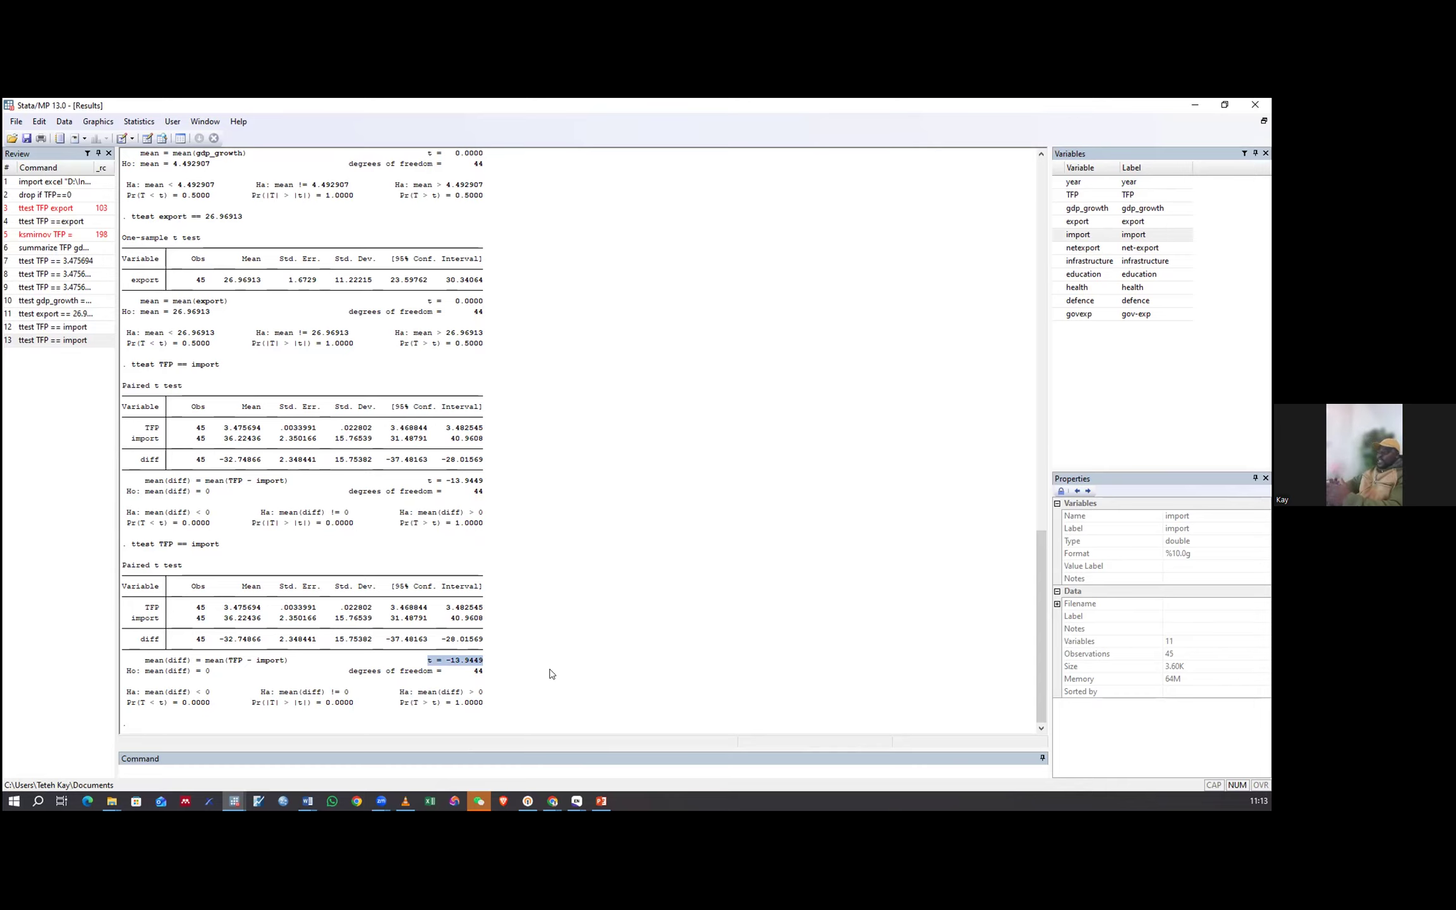
pyautogui.click(601, 803)
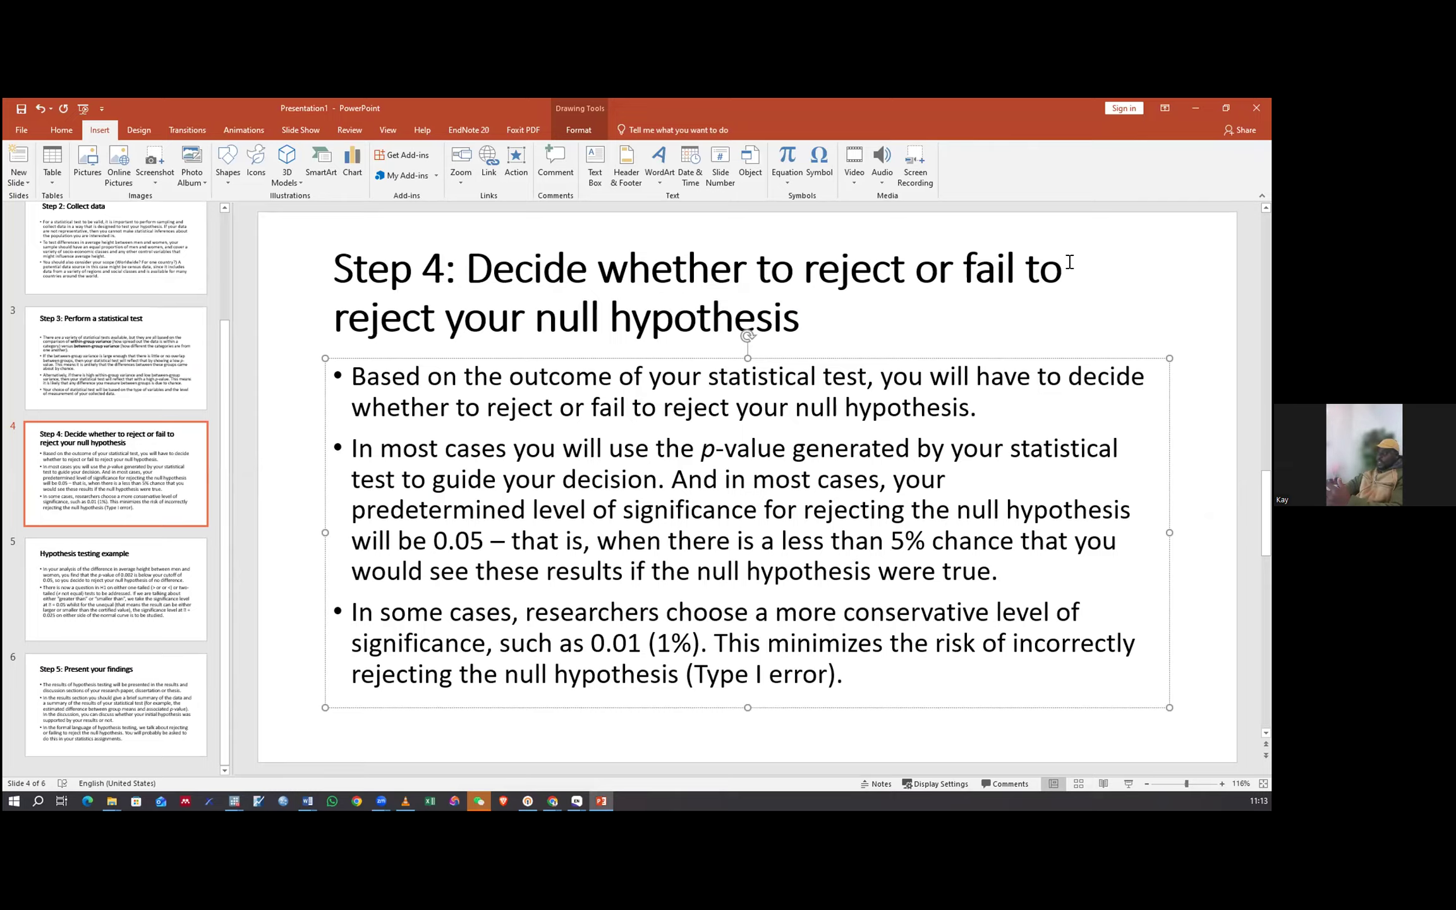
pyautogui.click(1197, 110)
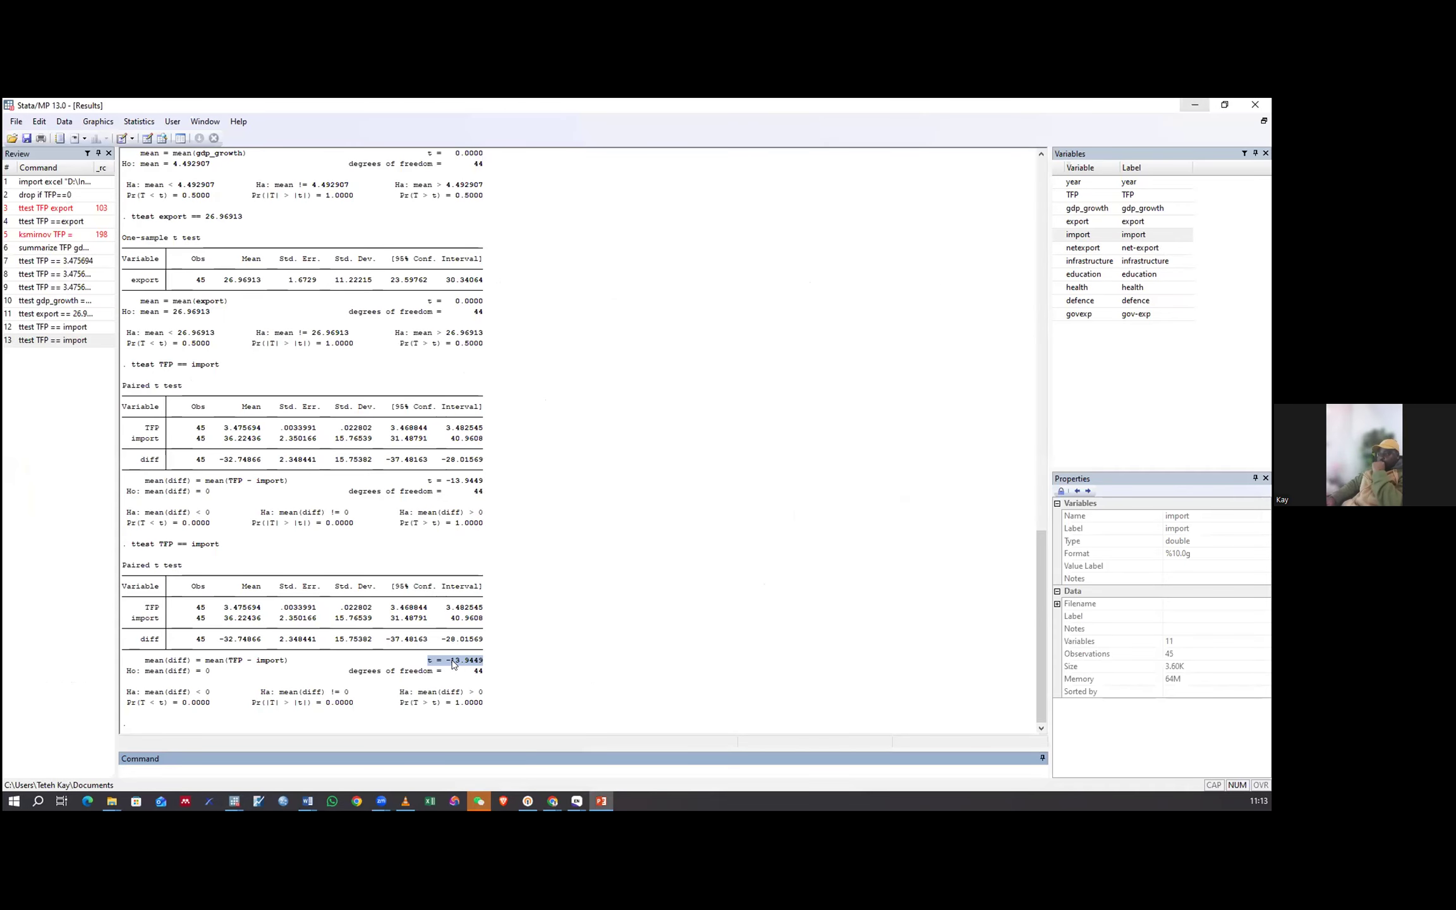
pyautogui.click(499, 670)
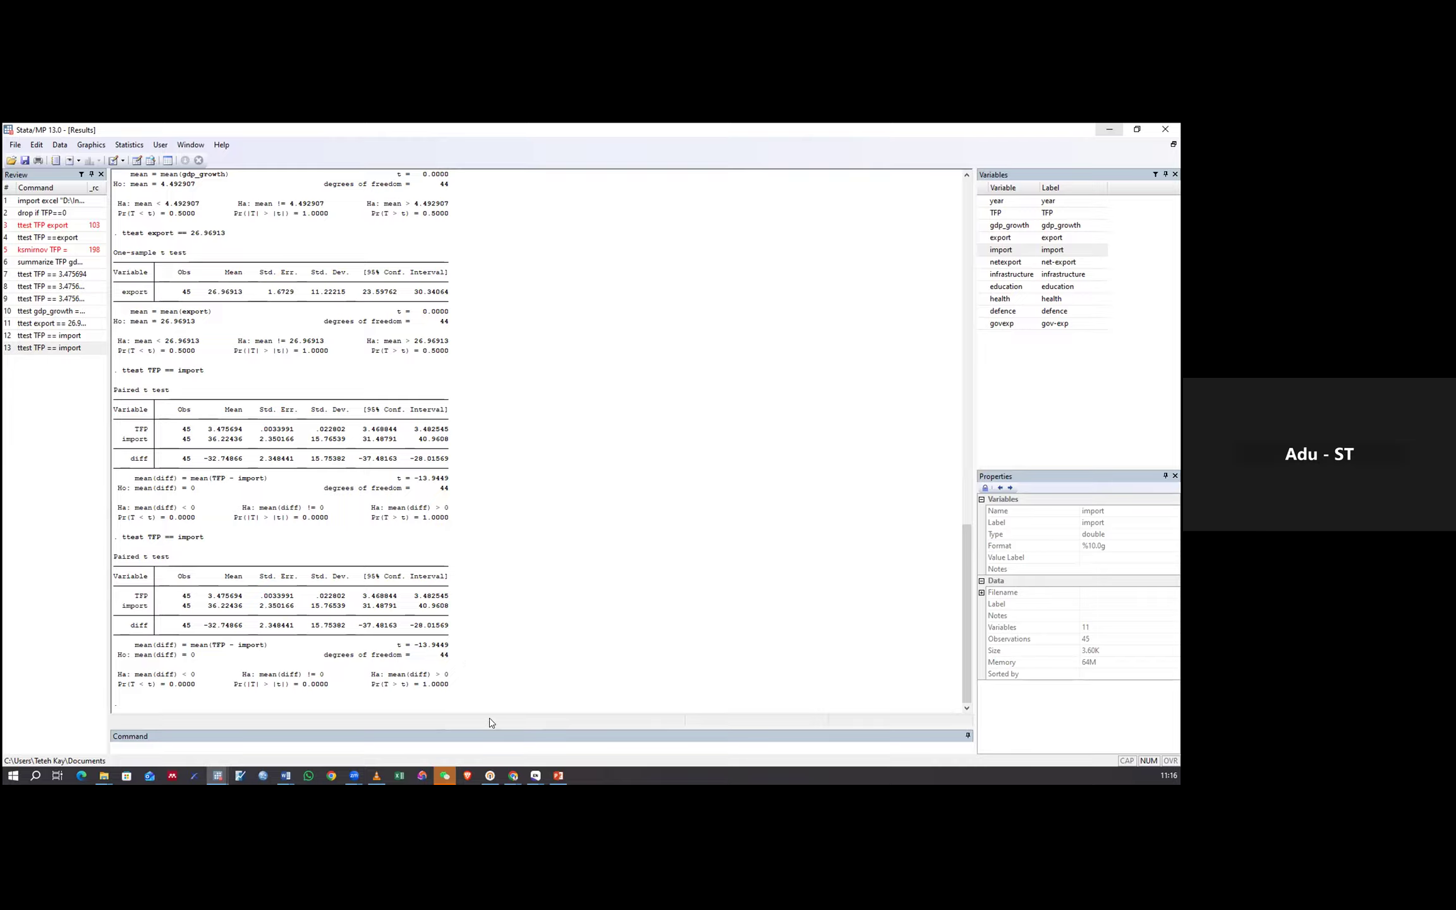
pyautogui.moveTo(559, 781)
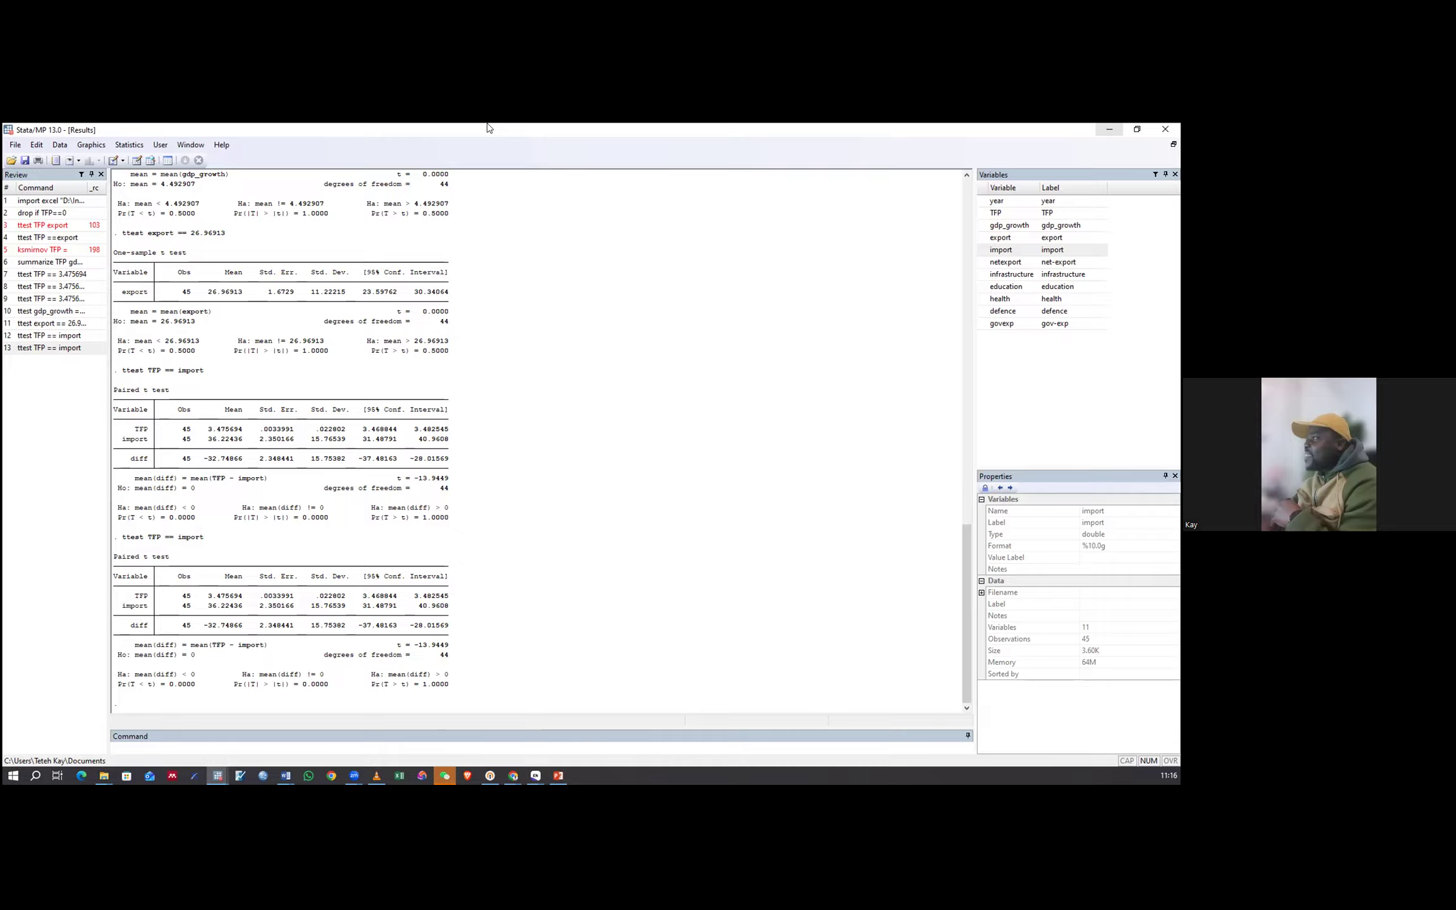
pyautogui.click(506, 136)
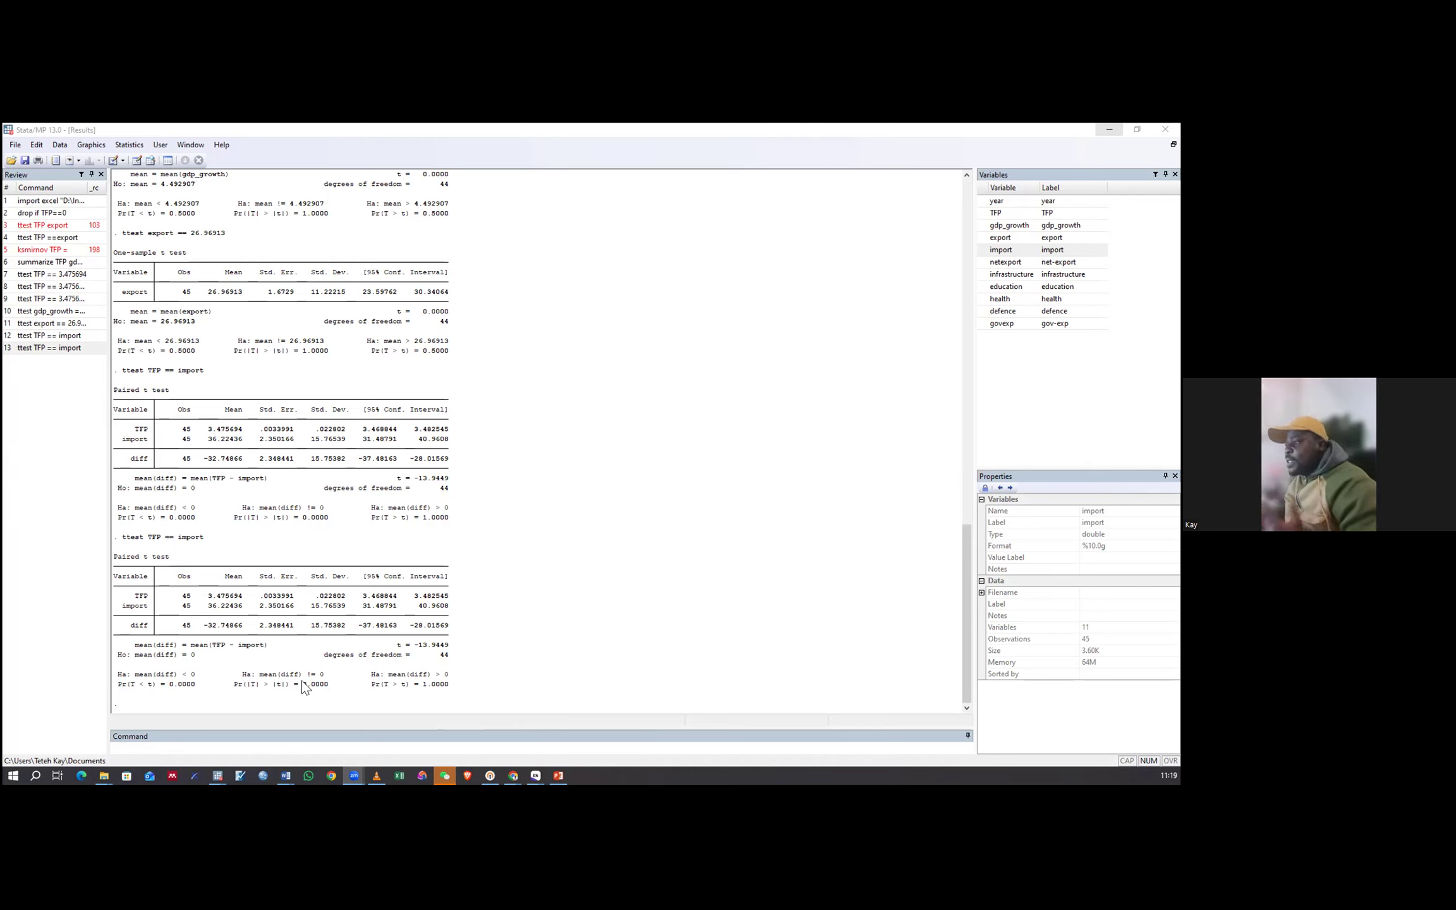
# Compare the paired t-test's t statistic with its two-sided and upper-tail p-values.
pyautogui.moveTo(304, 688); pyautogui.dragTo(325, 686)
pyautogui.moveTo(397, 645); pyautogui.dragTo(466, 653)
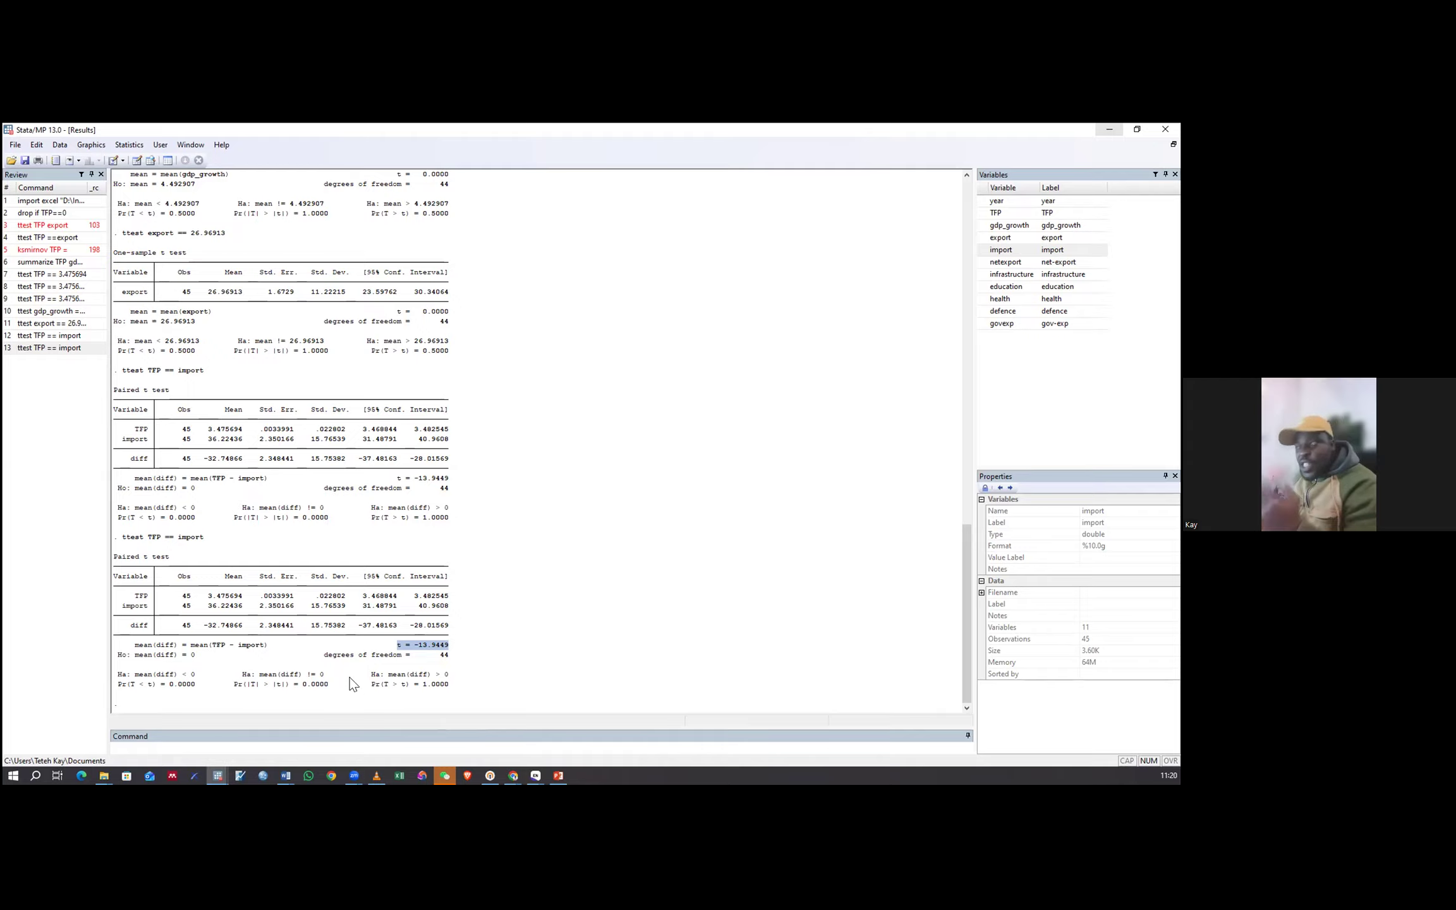
pyautogui.click(198, 751)
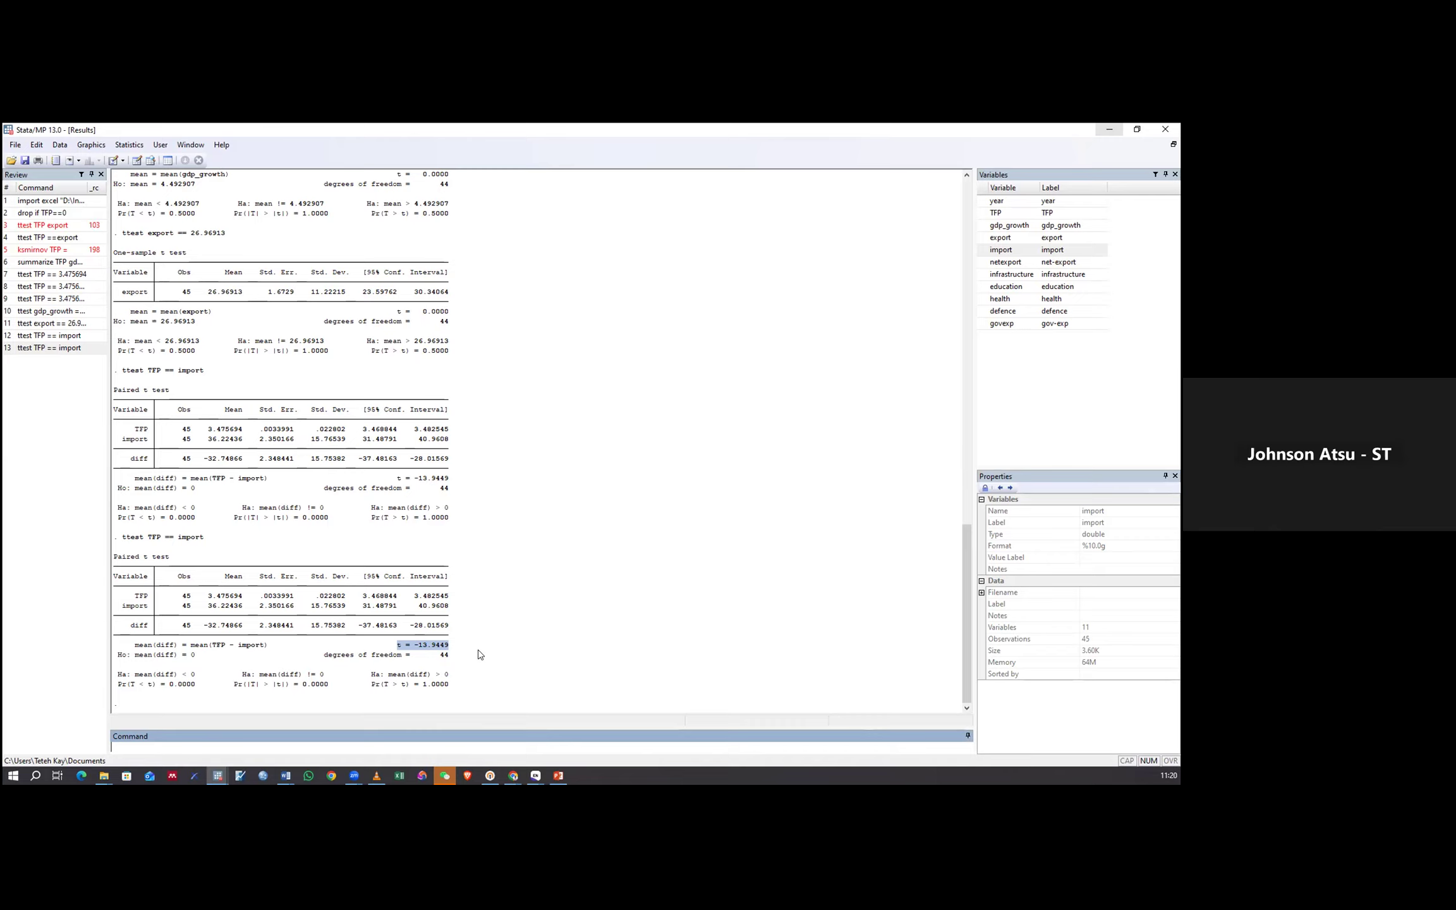
pyautogui.doubleClick(322, 685)
pyautogui.moveTo(411, 686); pyautogui.dragTo(448, 691)
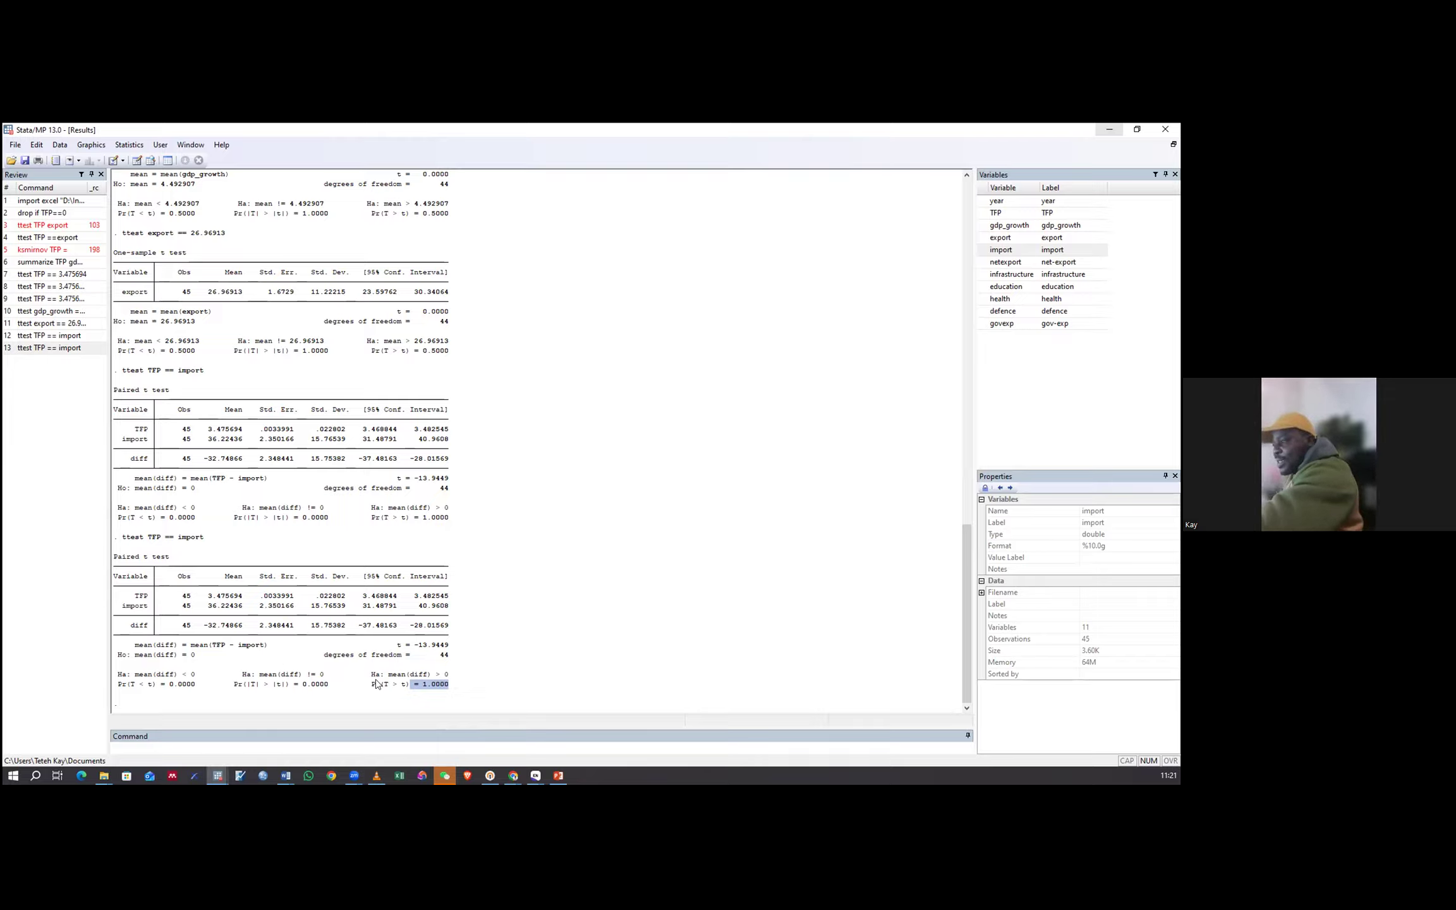
# Review the two-sided and upper-tail p-values of the earlier one-sample TFP t-test run with level(80).
pyautogui.scroll(1, 341, 446)
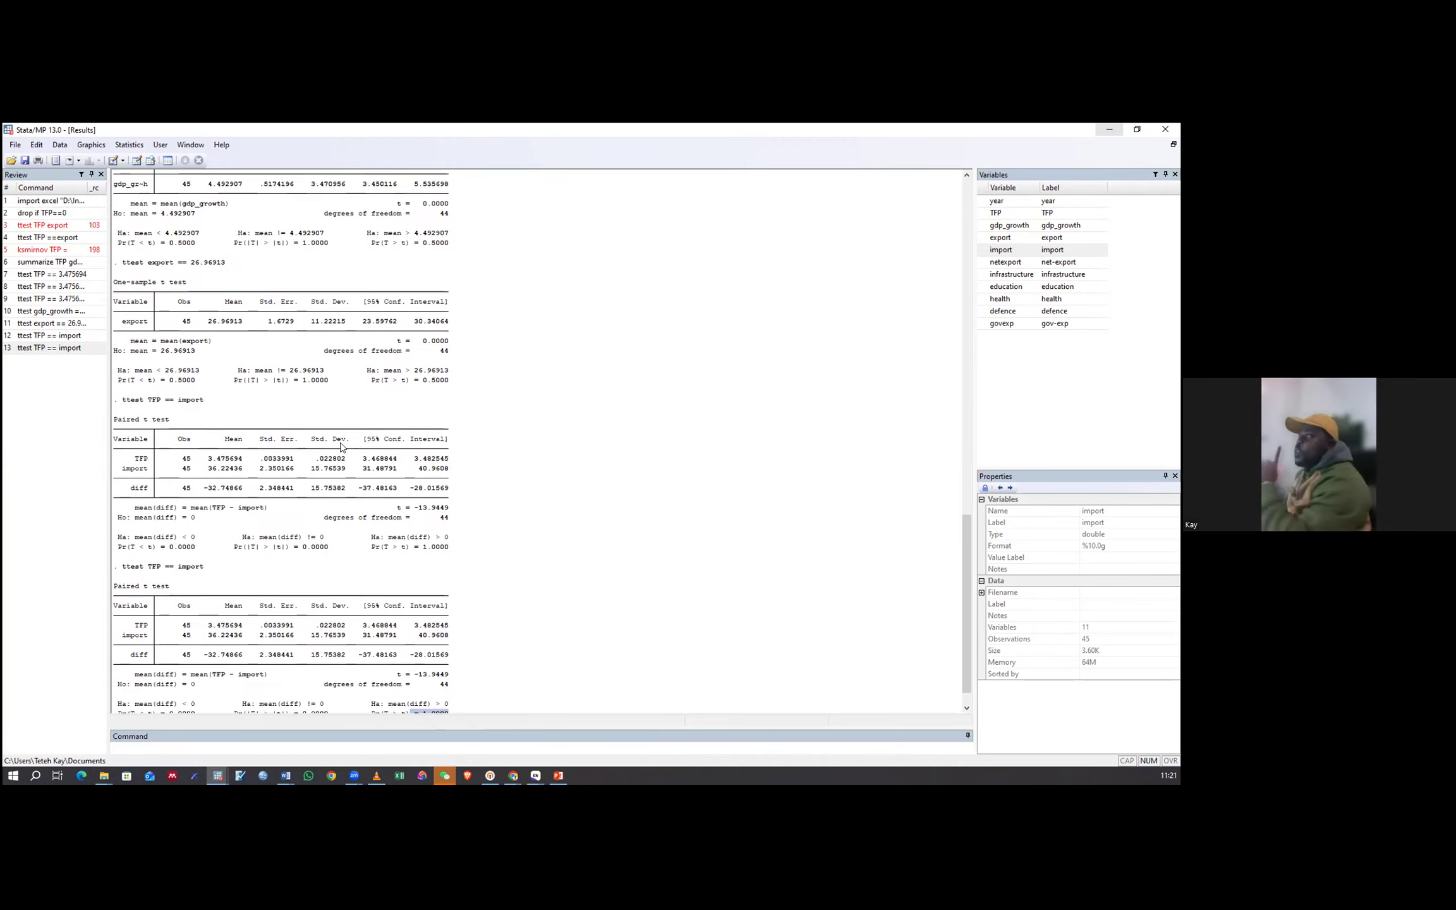
pyautogui.scroll(7, 341, 446)
pyautogui.scroll(2, 362, 374)
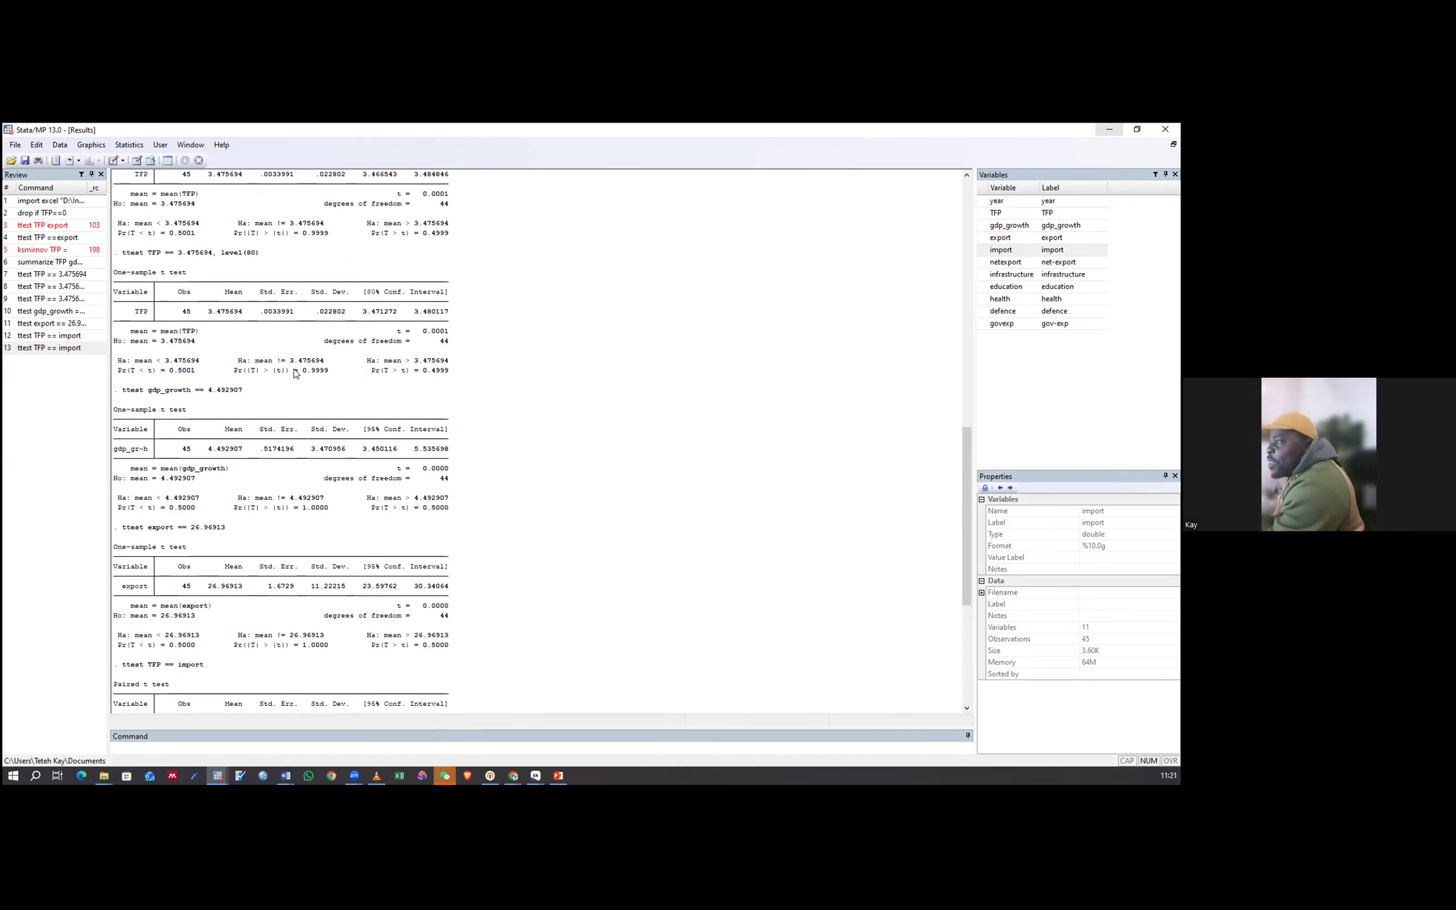
pyautogui.moveTo(291, 370); pyautogui.dragTo(456, 373)
pyautogui.moveTo(238, 371); pyautogui.dragTo(439, 372)
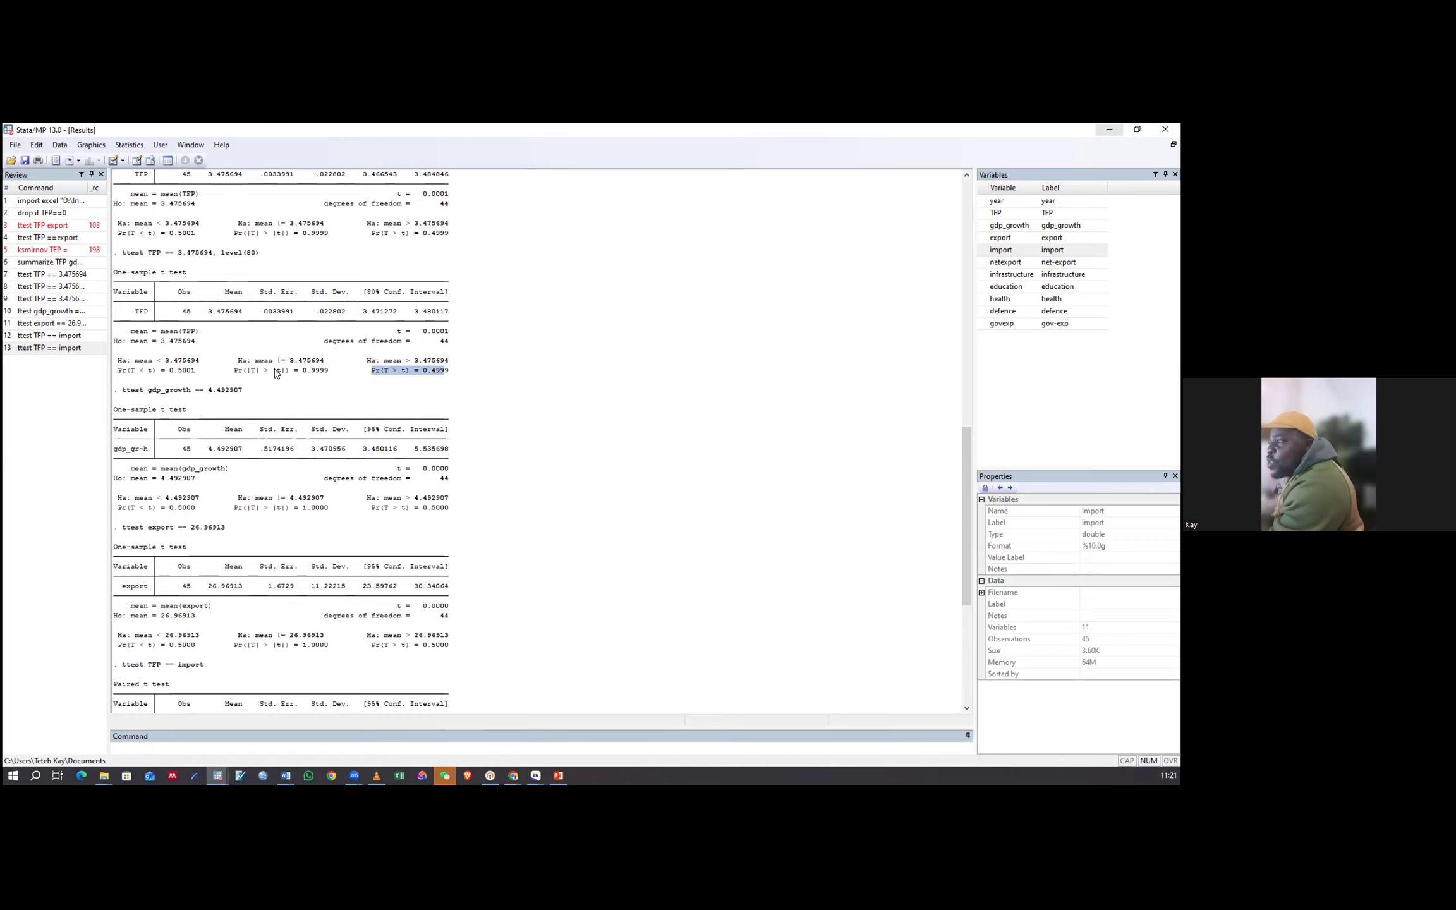
pyautogui.moveTo(237, 372); pyautogui.dragTo(328, 372)
pyautogui.scroll(-10, 426, 540)
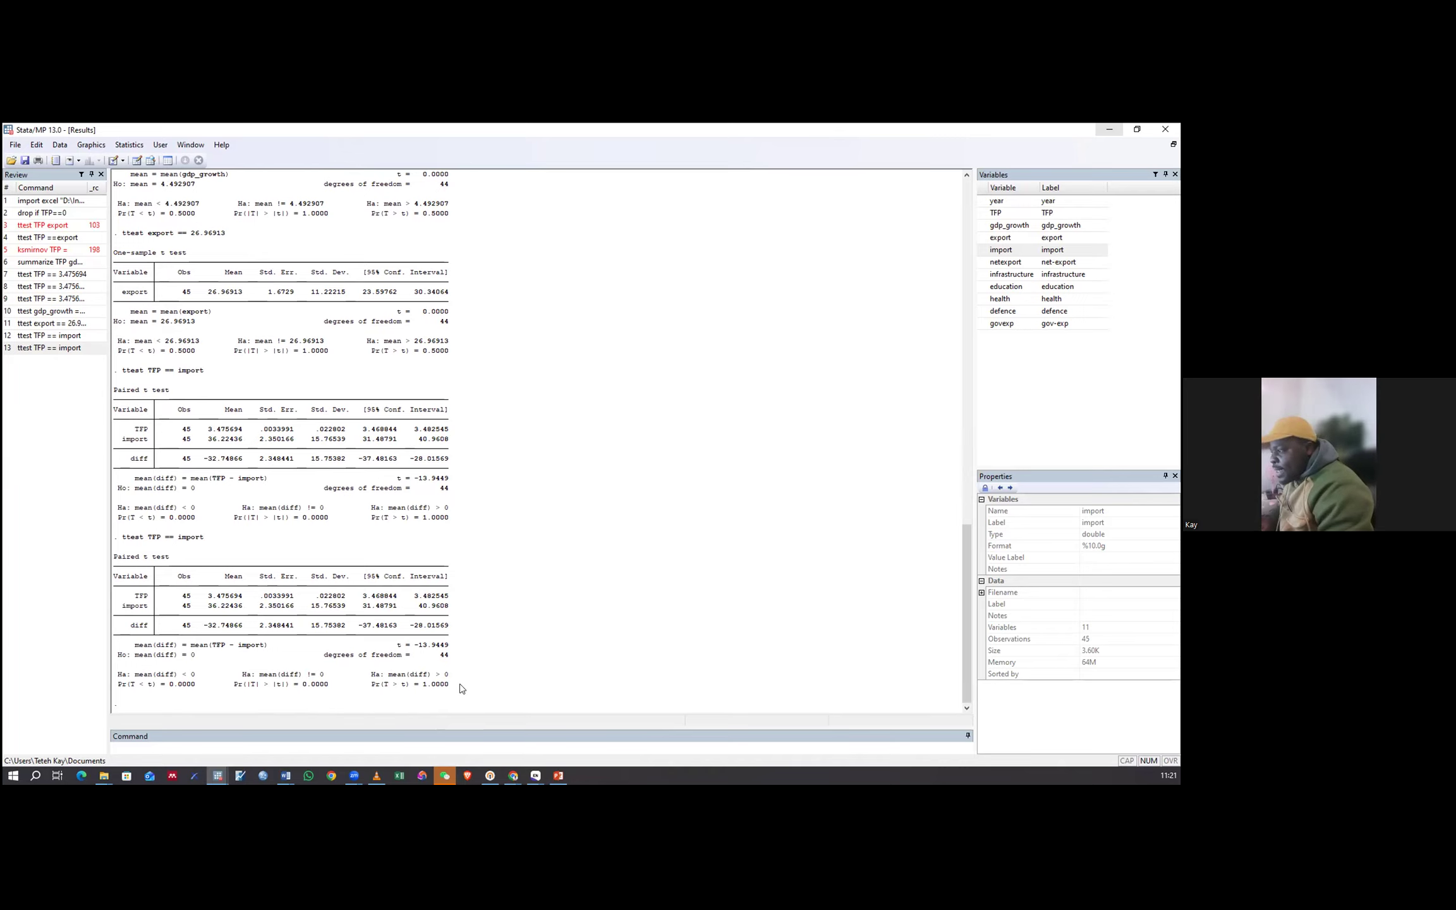
# Examine the lower-tail and upper-tail alternative hypotheses and the upper-tail p-value in the latest TFP and import paired t-test.
pyautogui.moveTo(372, 683); pyautogui.dragTo(460, 688)
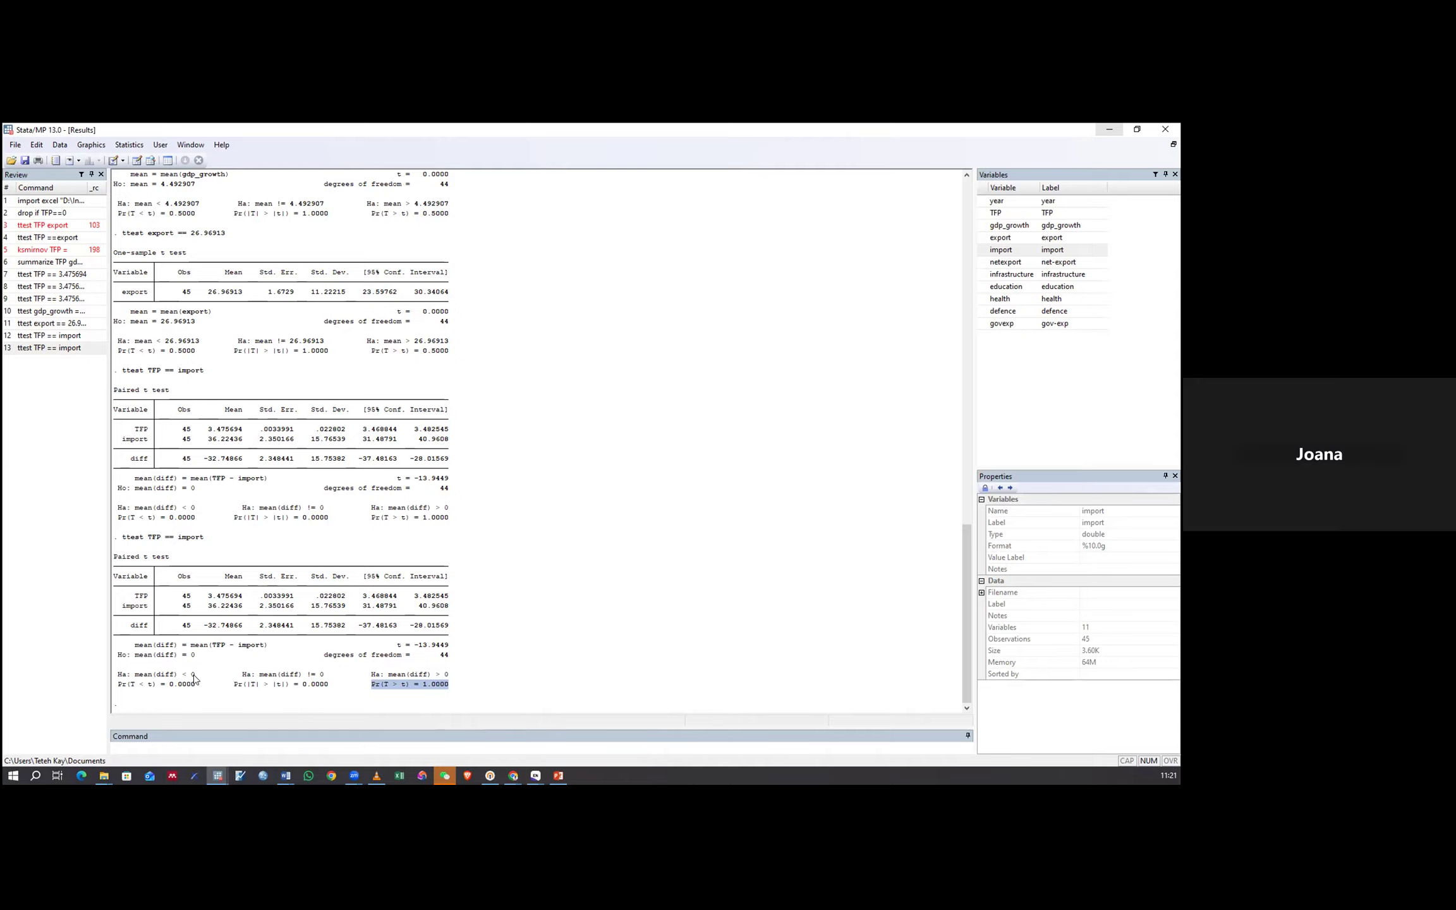
pyautogui.moveTo(197, 676); pyautogui.dragTo(182, 675)
pyautogui.click(449, 675)
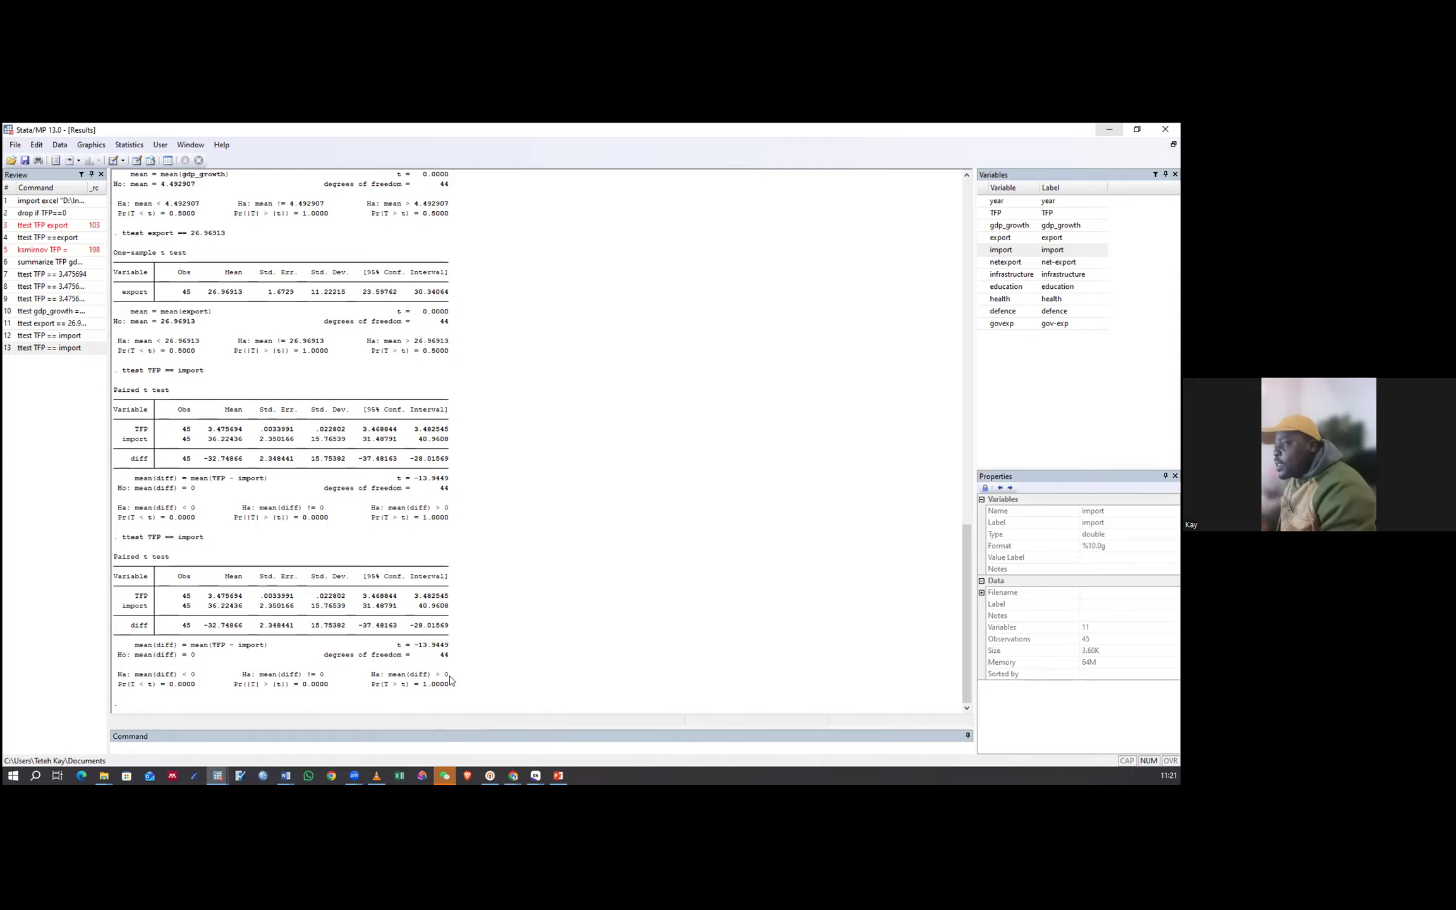
pyautogui.moveTo(432, 675); pyautogui.dragTo(449, 675)
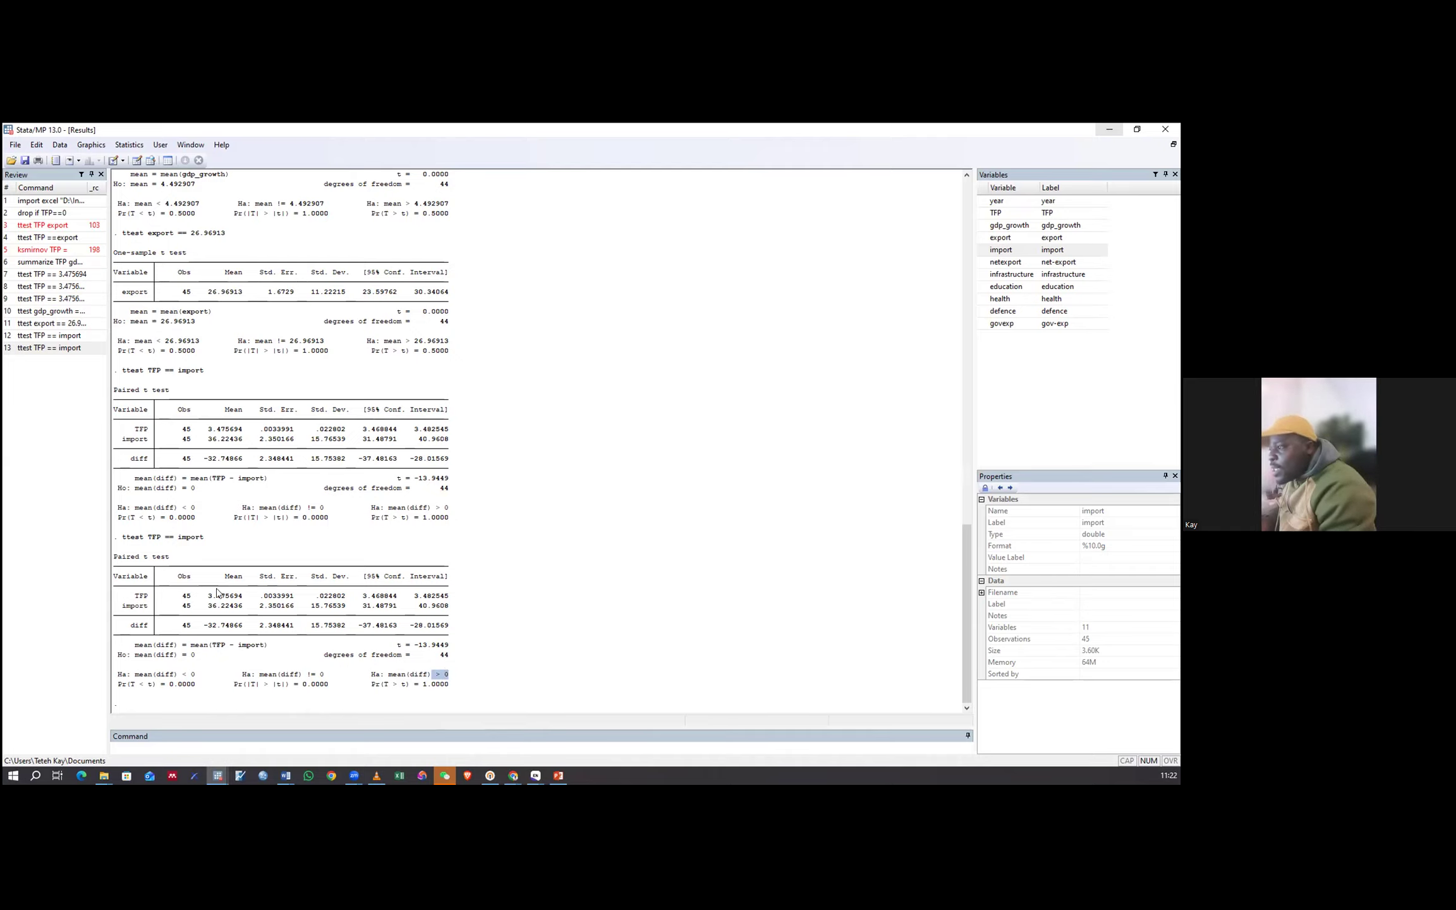
pyautogui.moveTo(246, 597); pyautogui.dragTo(204, 597)
pyautogui.moveTo(448, 644); pyautogui.dragTo(432, 674)
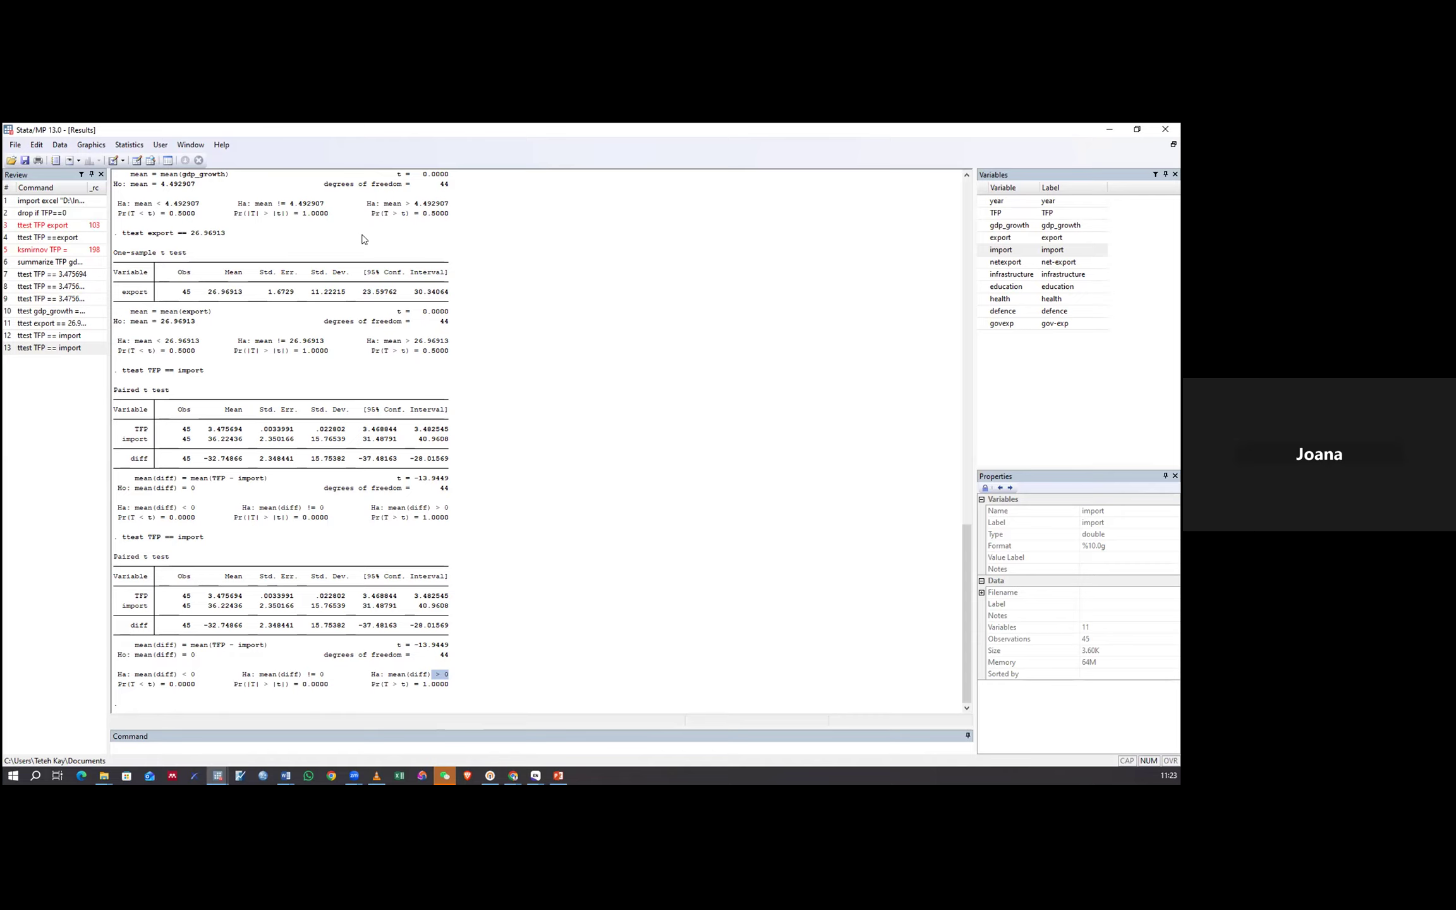
pyautogui.click(569, 384)
pyautogui.click(150, 748)
pyautogui.write('reg')
pyautogui.press('BackSpace')
pyautogui.press('BackSpace')
pyautogui.press('BackSpace')
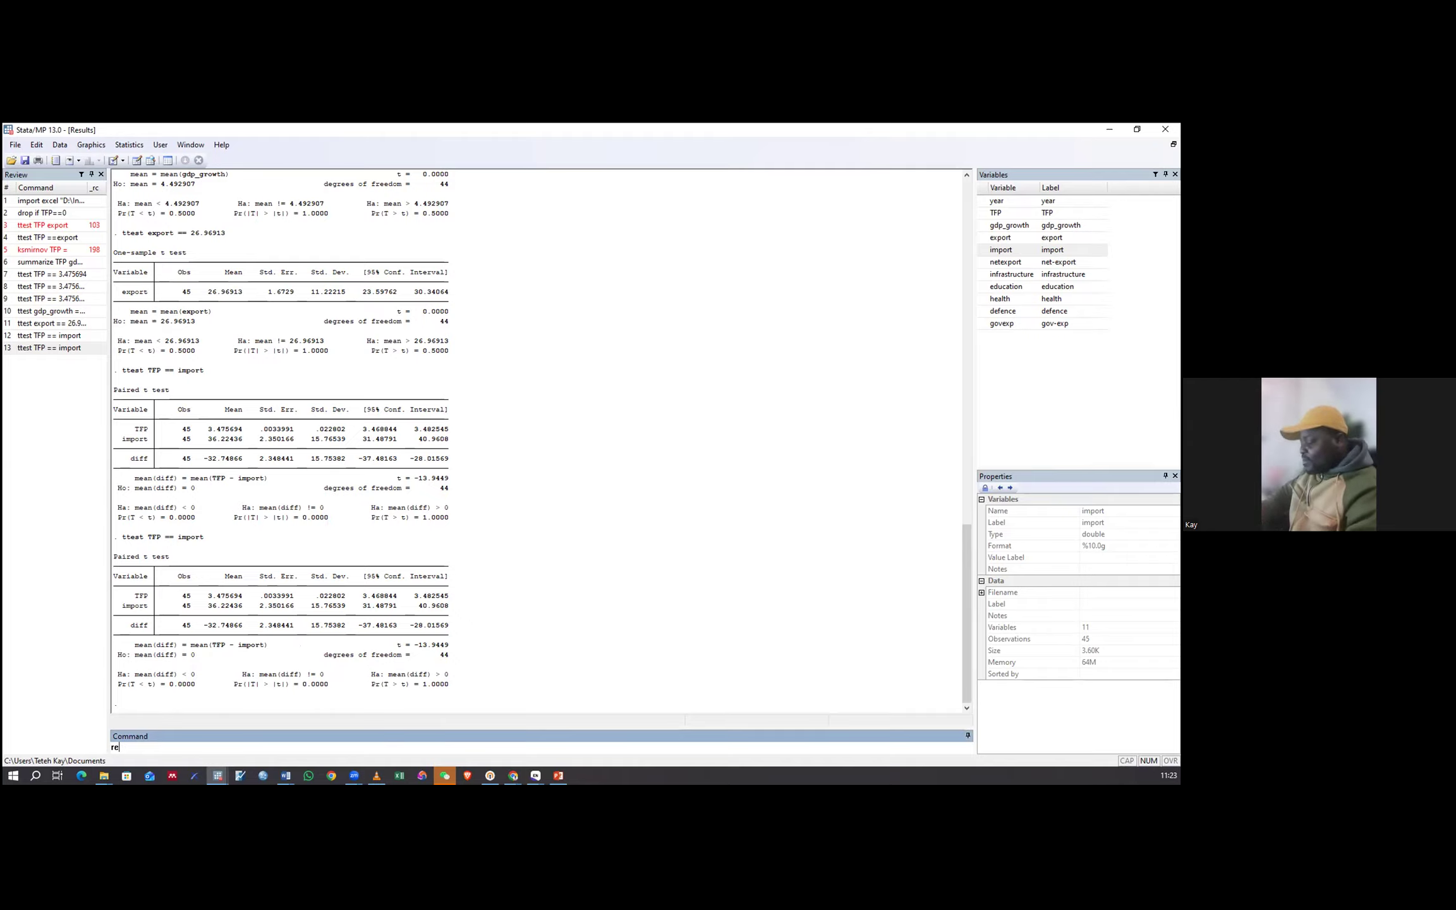
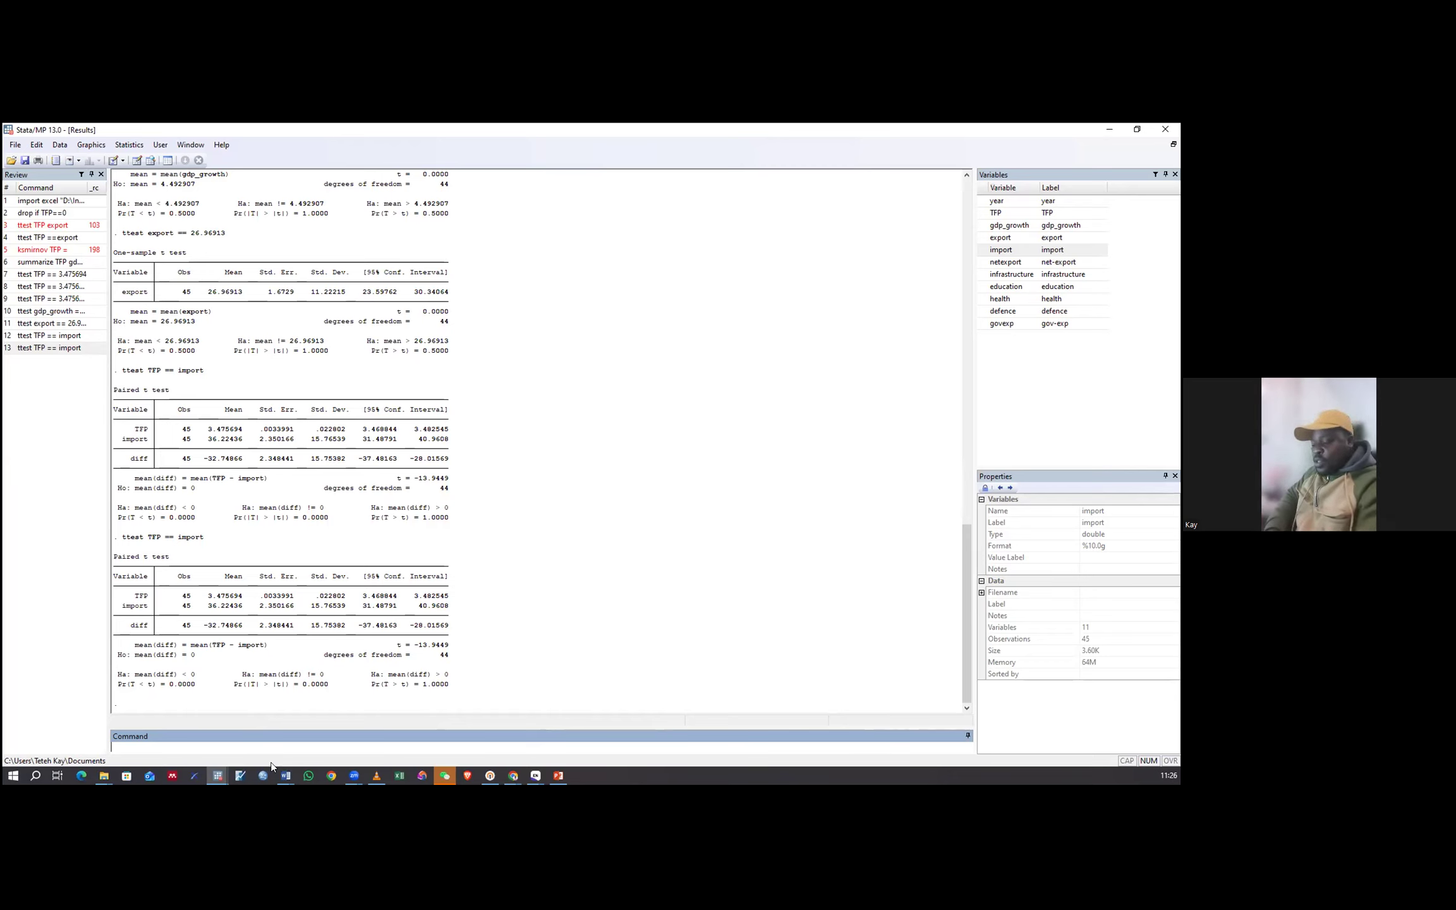
# Run a linear regression of TFP on import with the reg command.
pyautogui.write('rge')
pyautogui.press('BackSpace')
pyautogui.press('BackSpace')
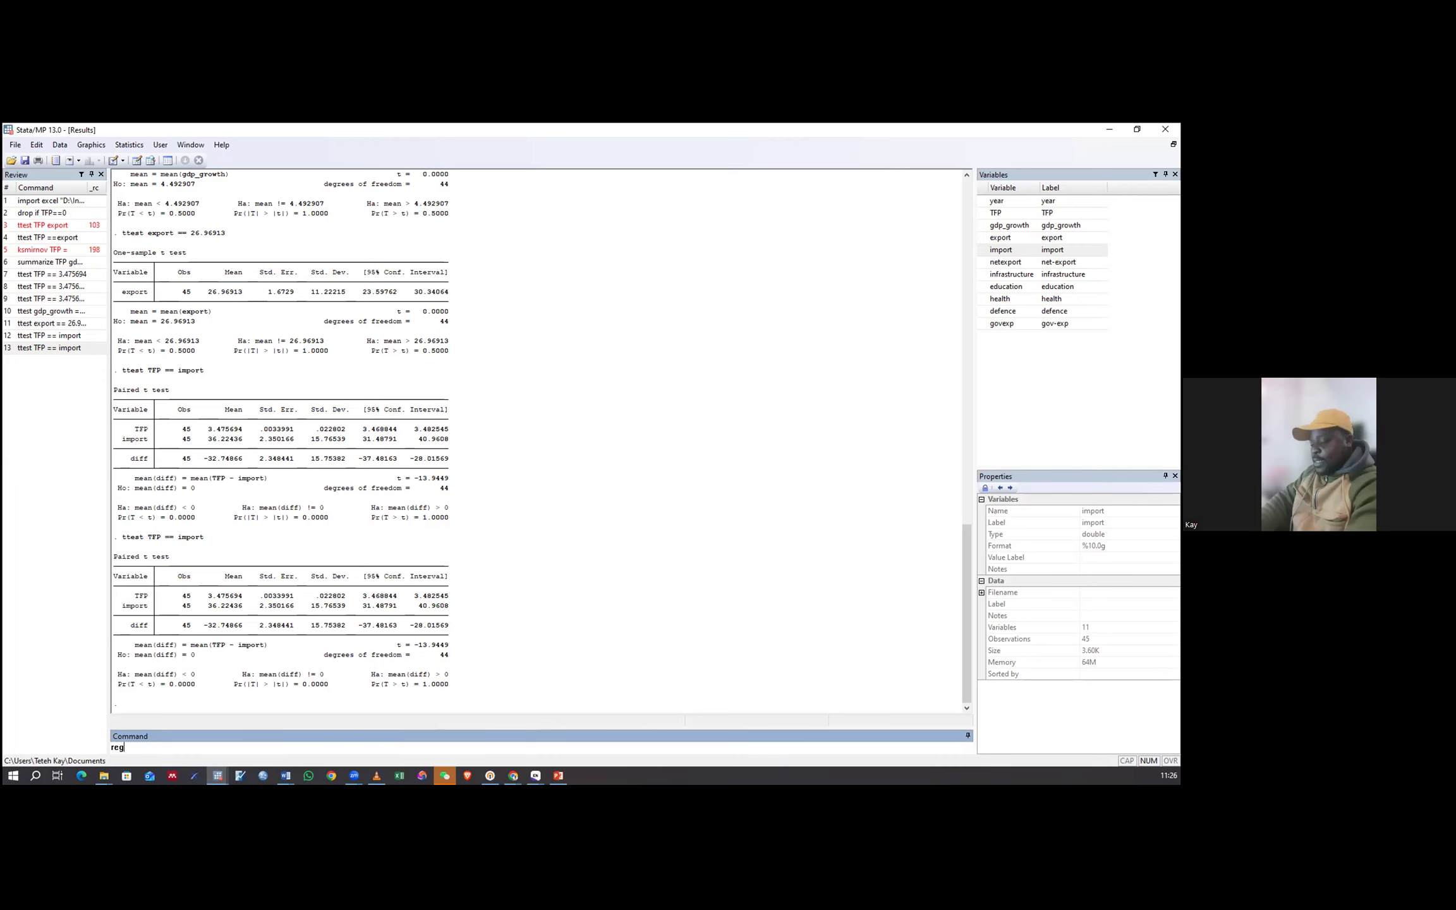
pyautogui.write('eg')
pyautogui.doubleClick(995, 213)
pyautogui.doubleClick(982, 251)
pyautogui.press('Return')
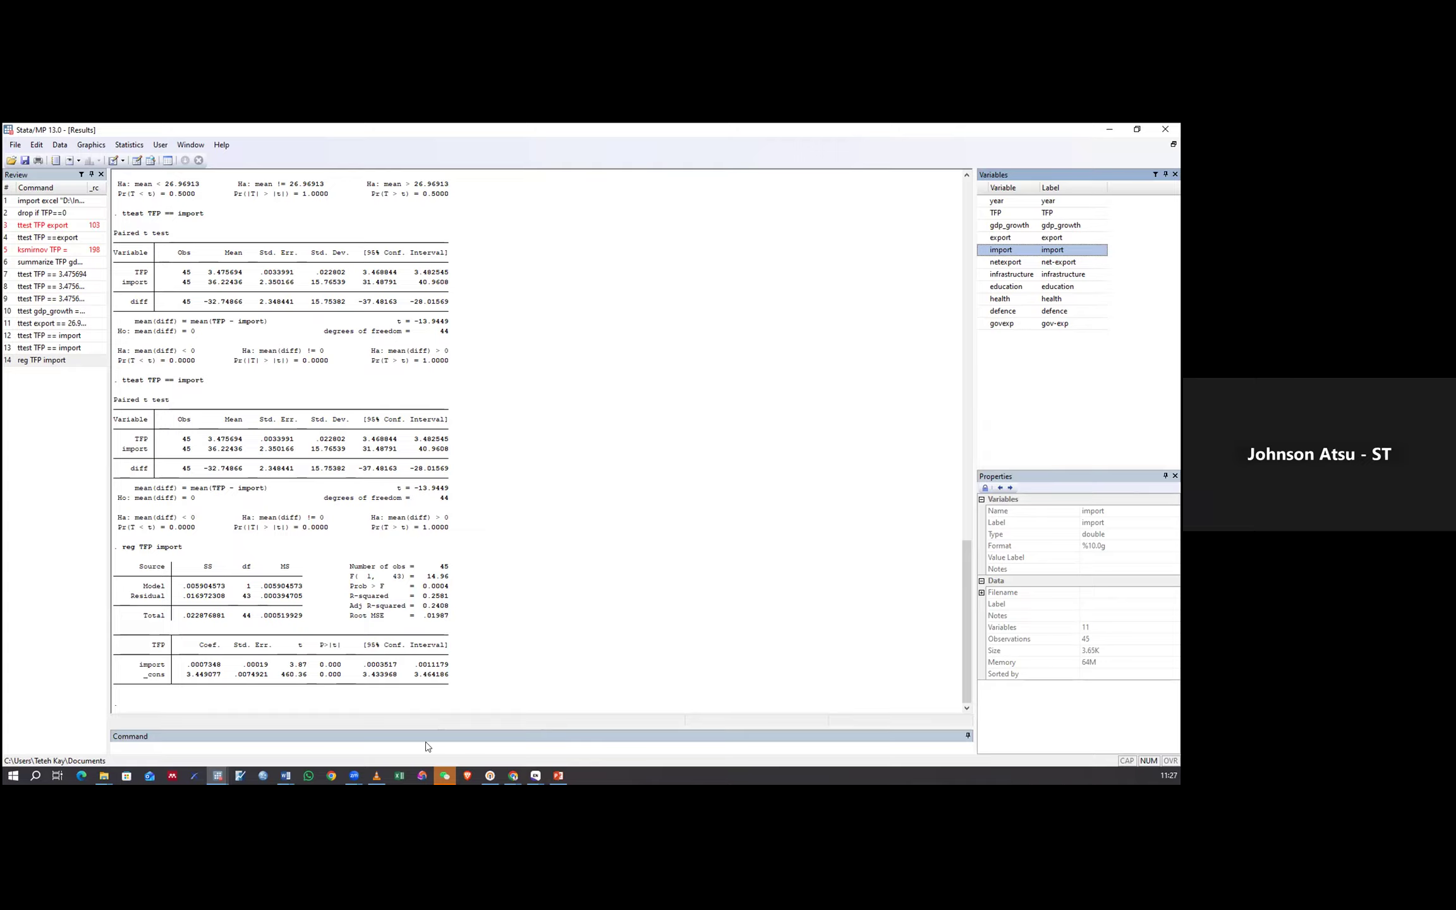
pyautogui.click(445, 775)
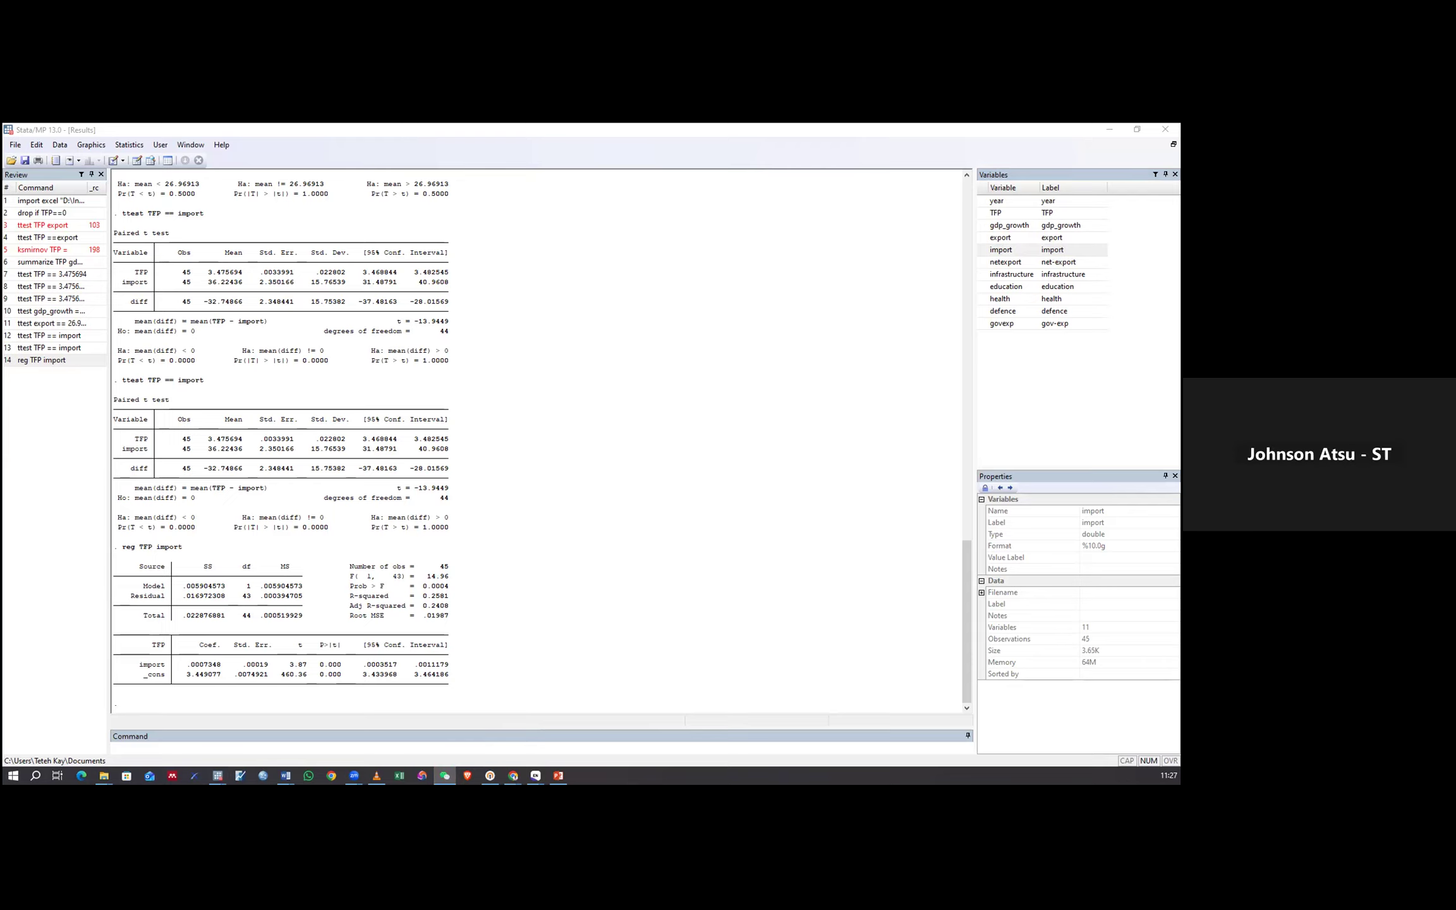
pyautogui.click(113, 747)
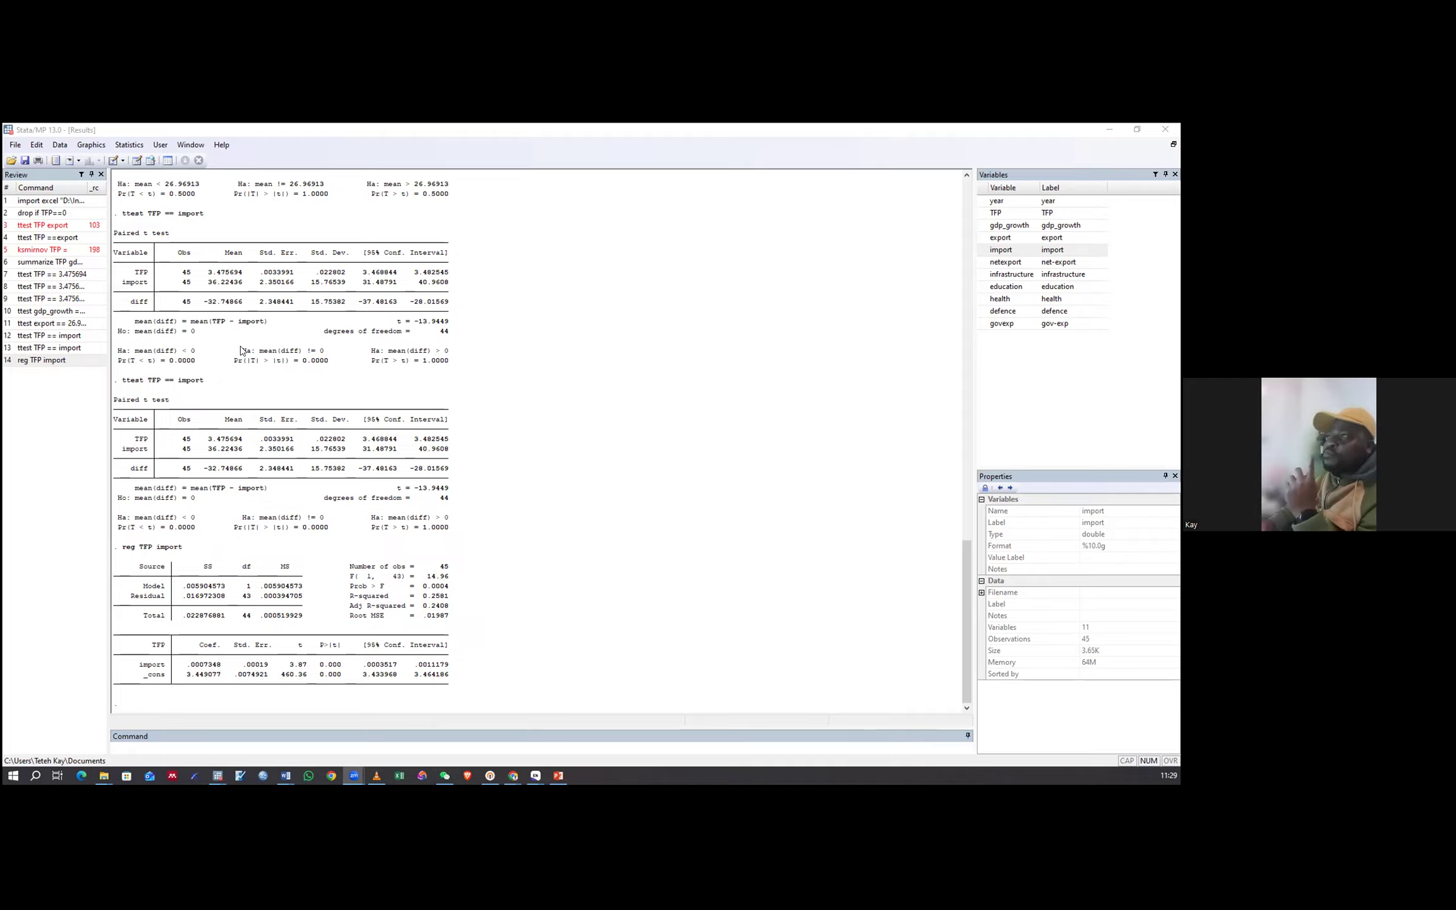
# Locate the t test (mean-comparison test) entry among Stata's classical tests of hypotheses.
pyautogui.click(128, 147)
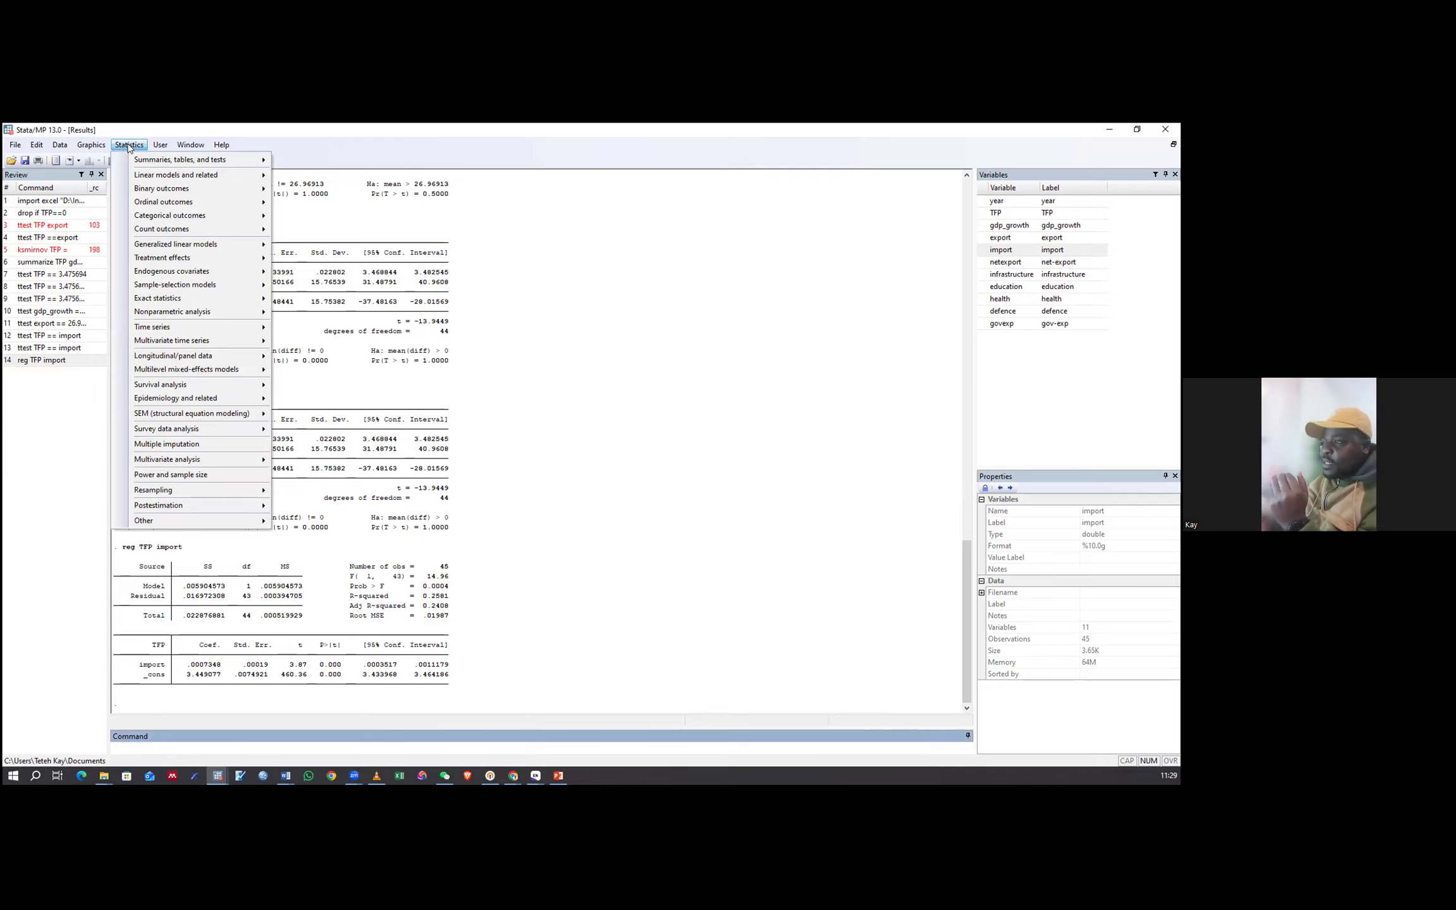
pyautogui.moveTo(141, 160)
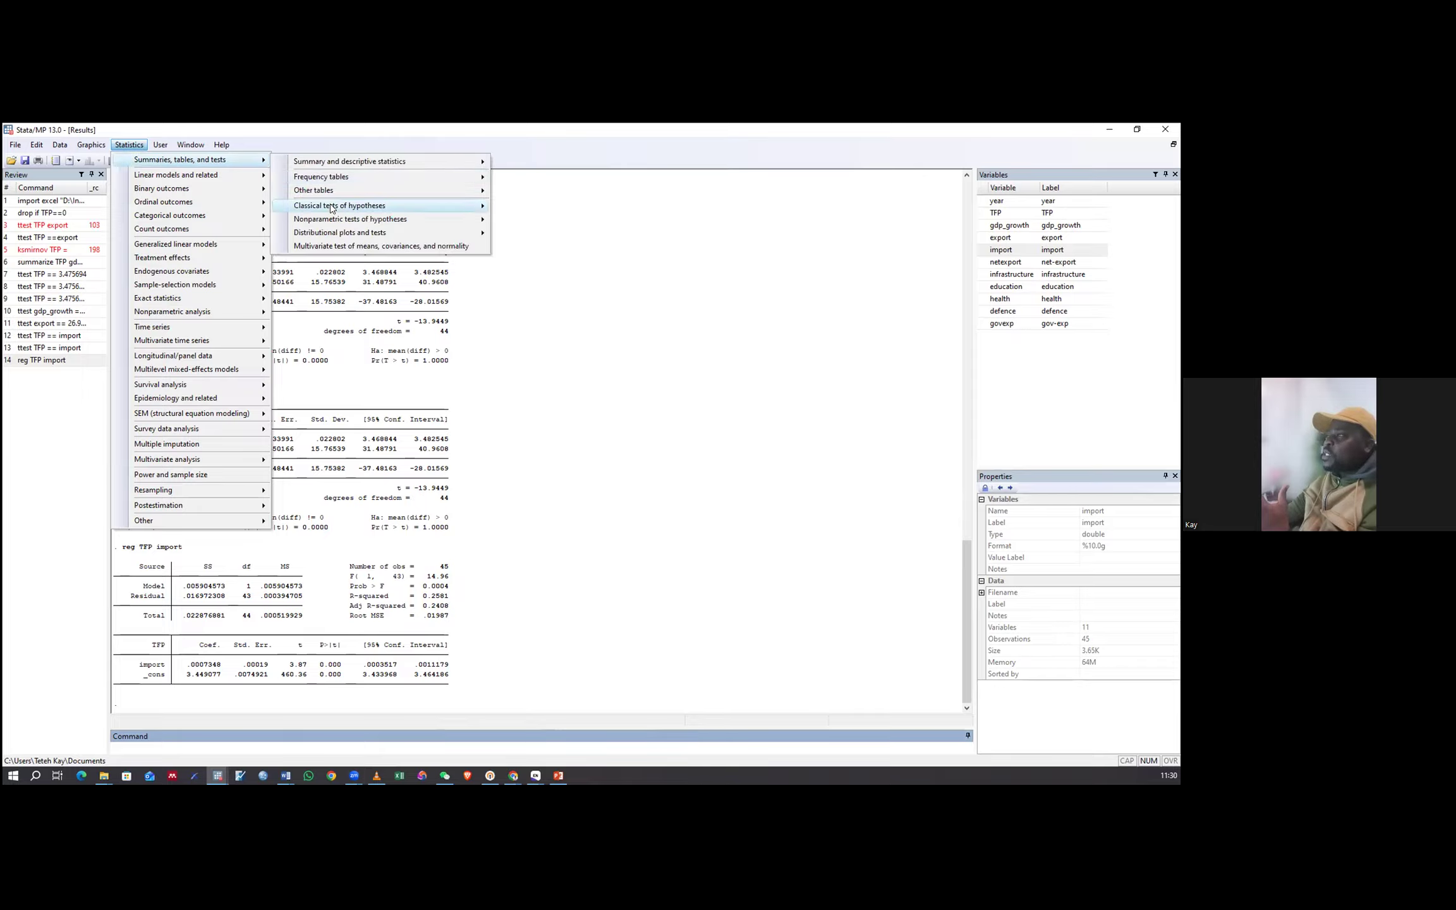
pyautogui.moveTo(331, 209)
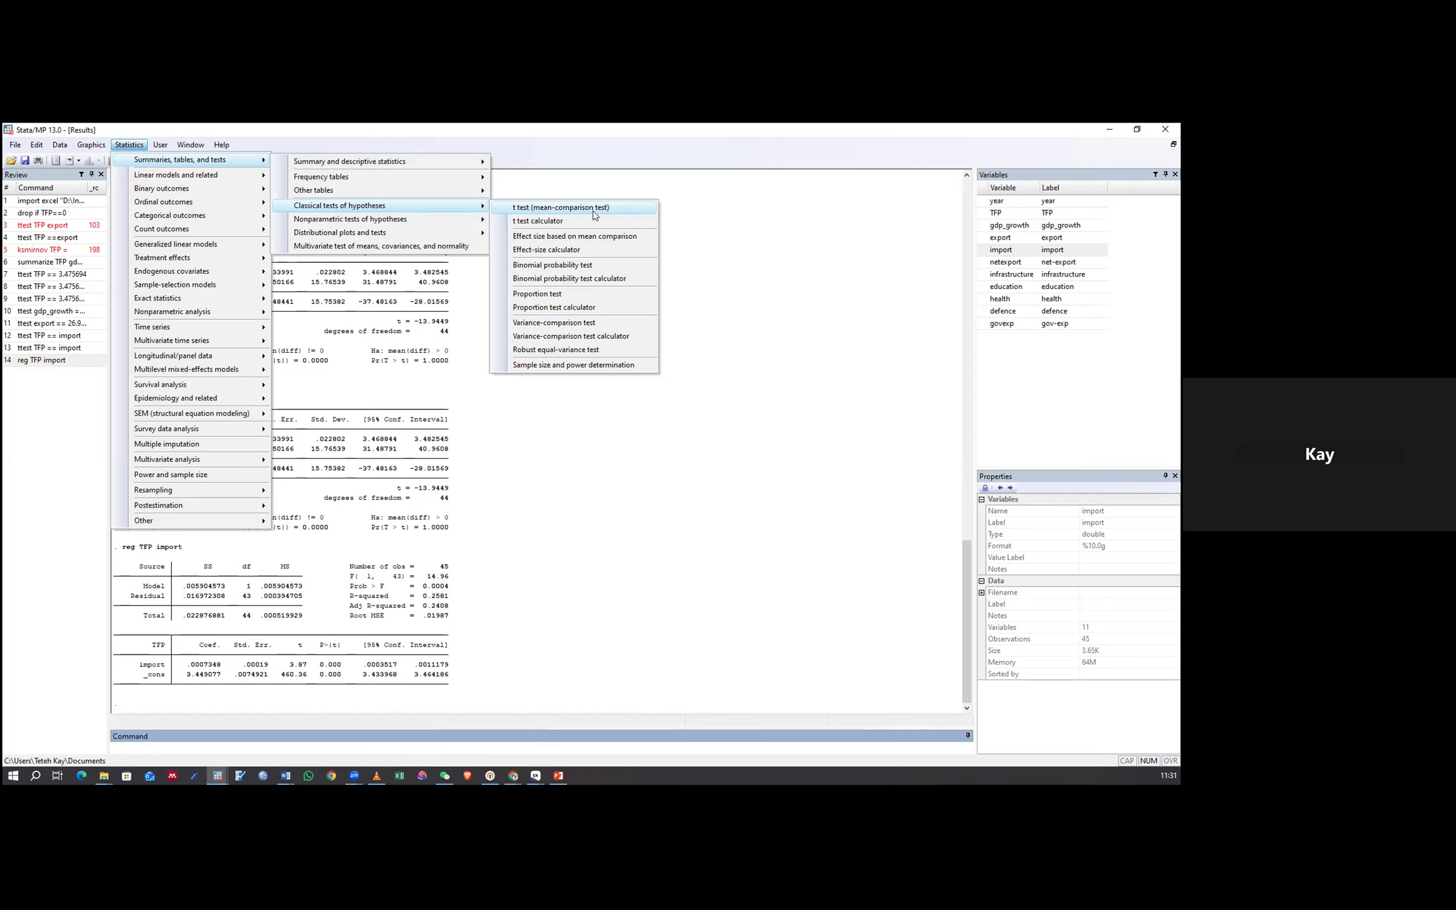
pyautogui.click(564, 468)
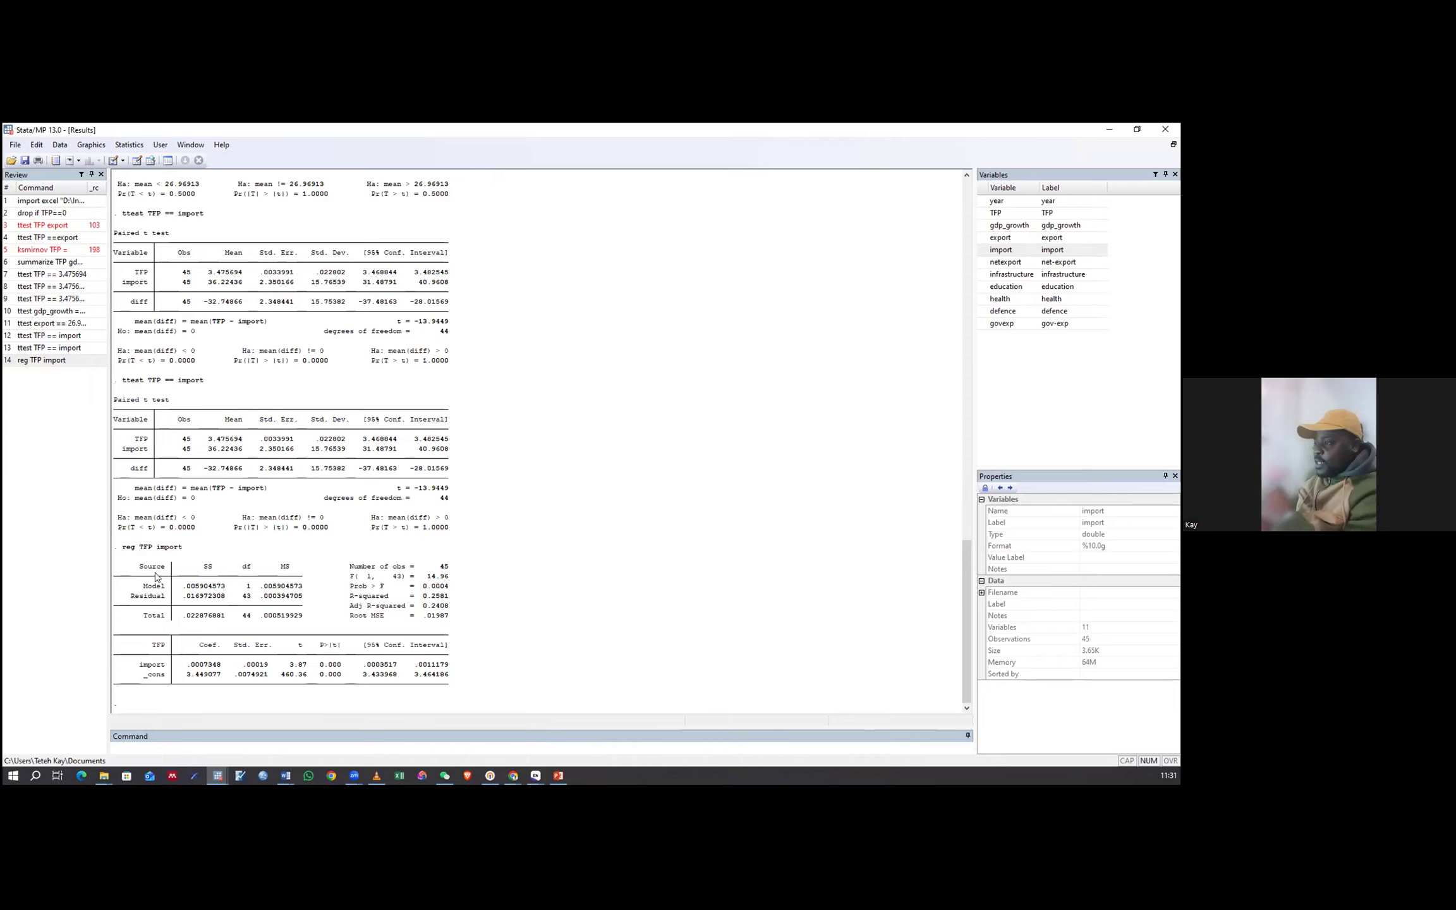
# Compare the regression's model summary and import coefficient with the first TFP and import paired t-test's t statistic and two-sided p-value.
pyautogui.moveTo(123, 566); pyautogui.dragTo(441, 630)
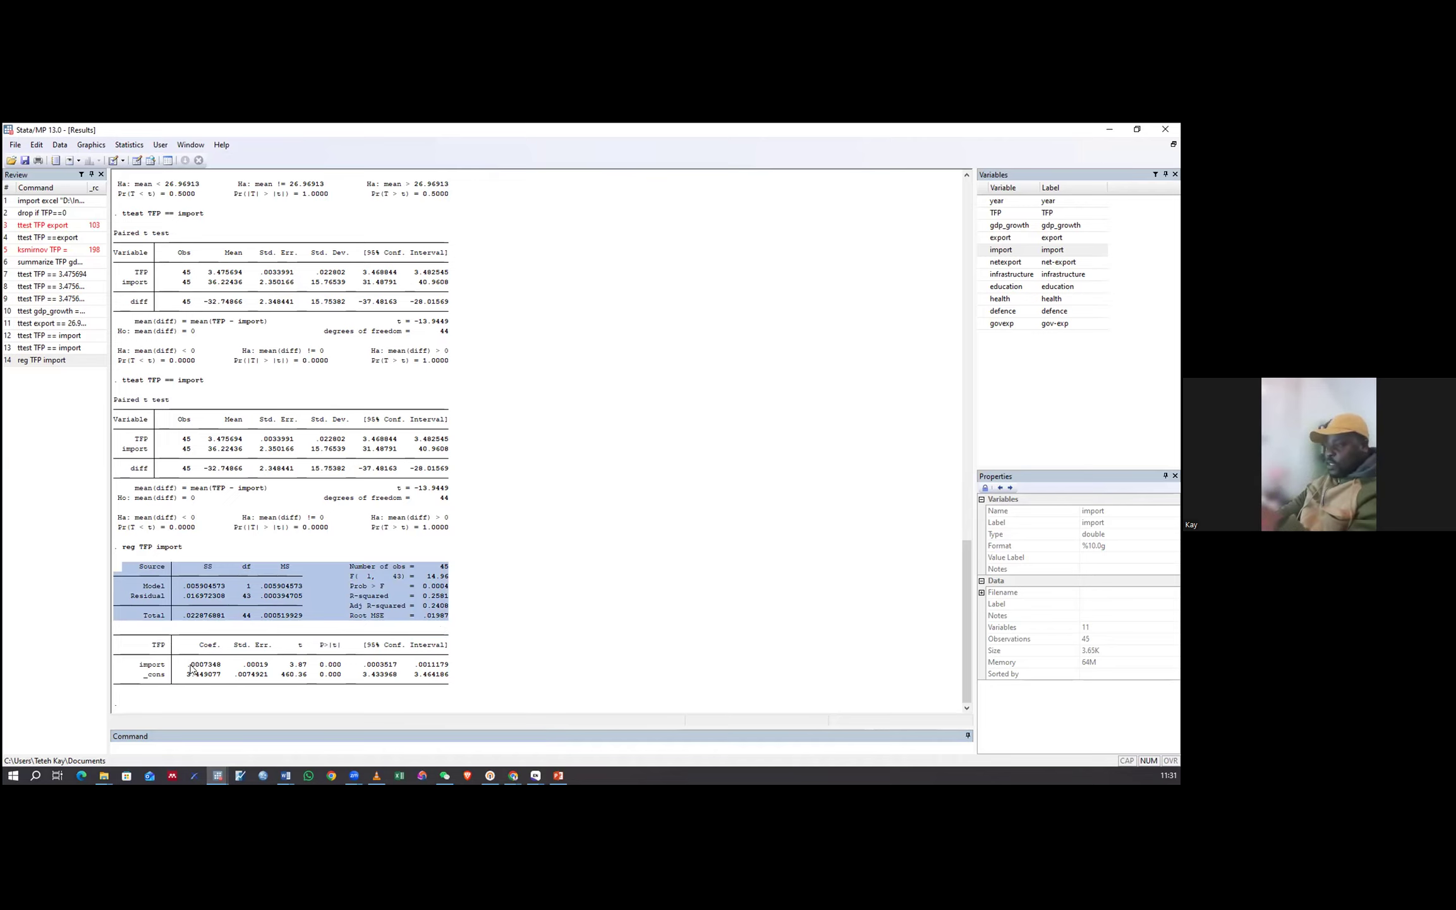
pyautogui.moveTo(187, 668); pyautogui.dragTo(225, 669)
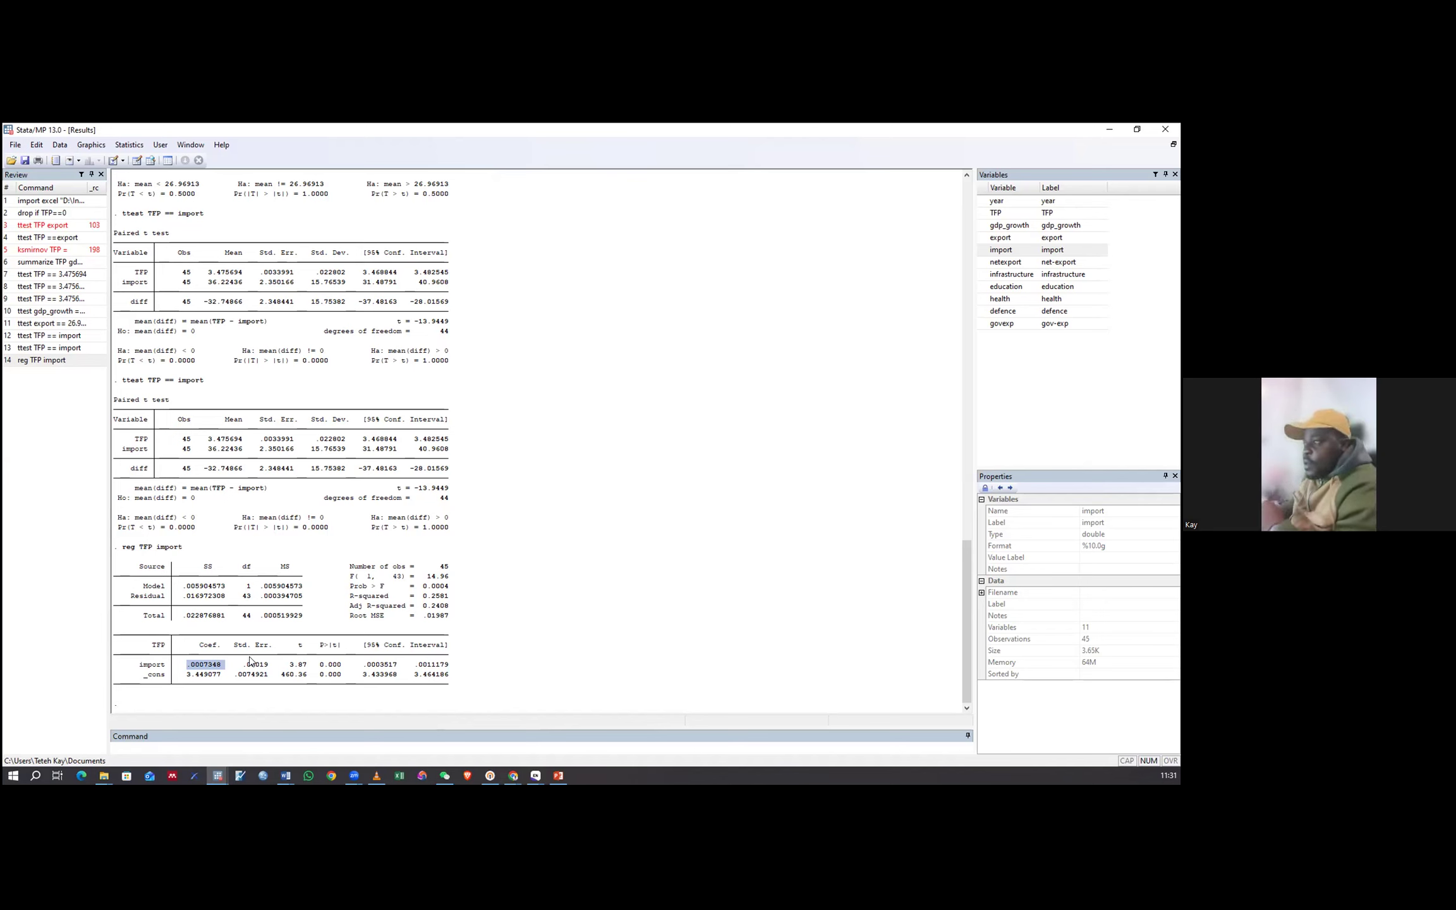
pyautogui.moveTo(393, 324); pyautogui.dragTo(450, 327)
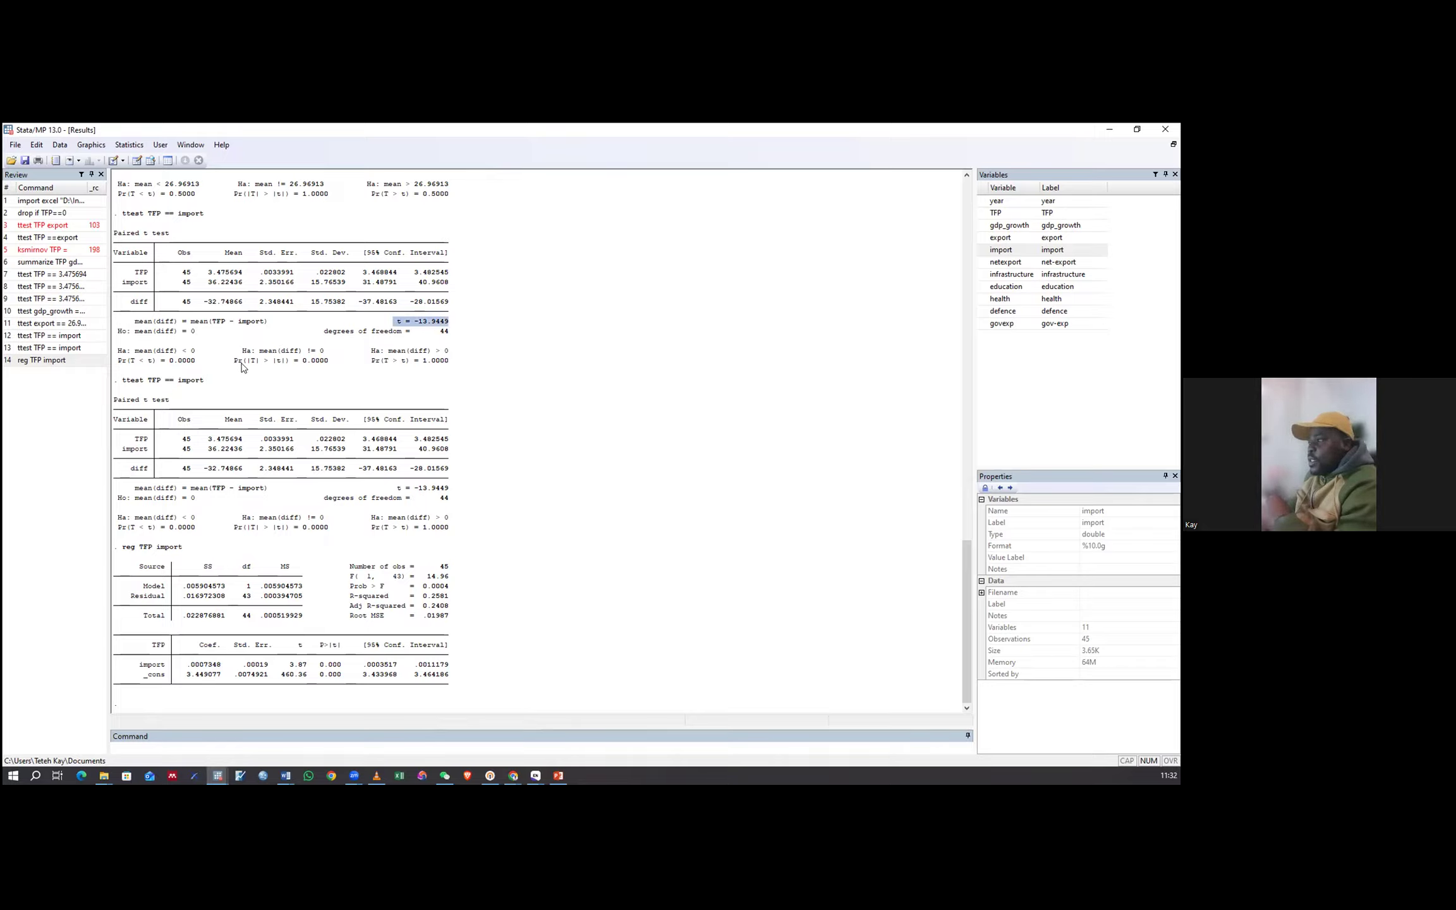
pyautogui.moveTo(235, 362); pyautogui.dragTo(340, 365)
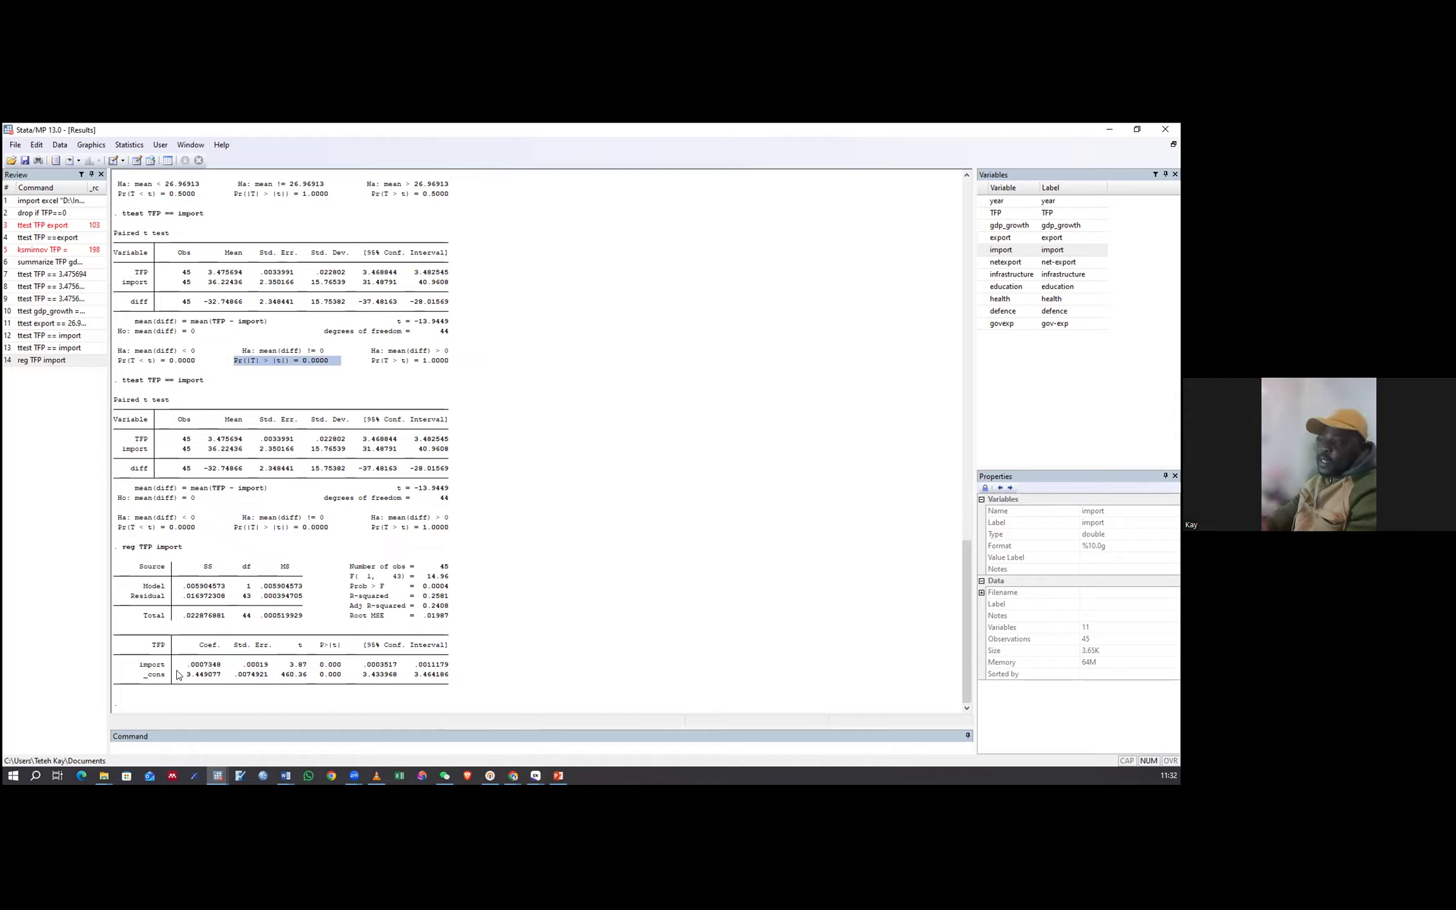
pyautogui.moveTo(183, 667); pyautogui.dragTo(219, 666)
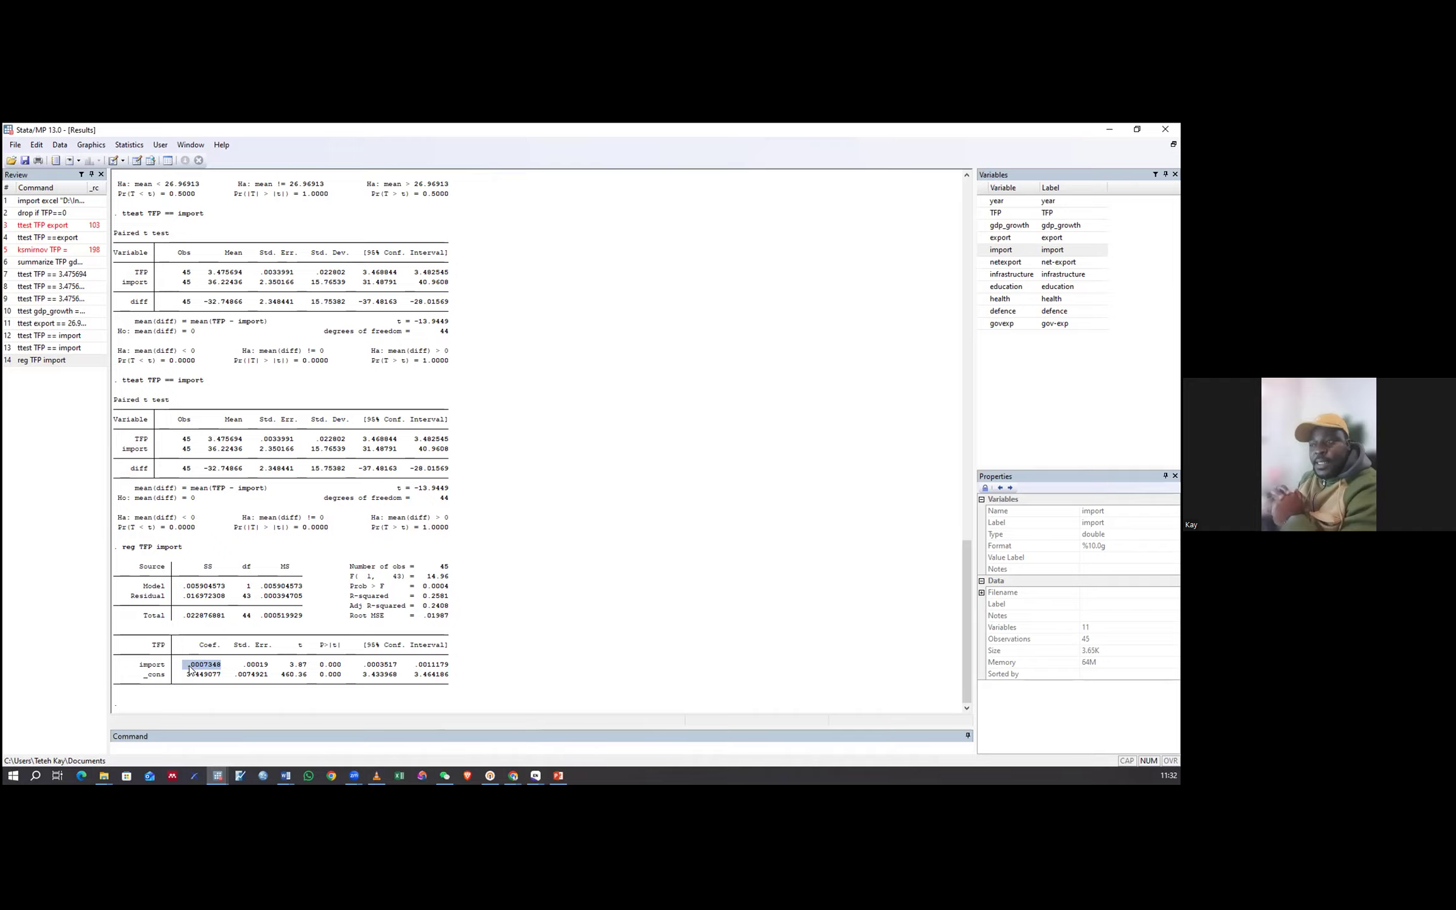
pyautogui.click(537, 526)
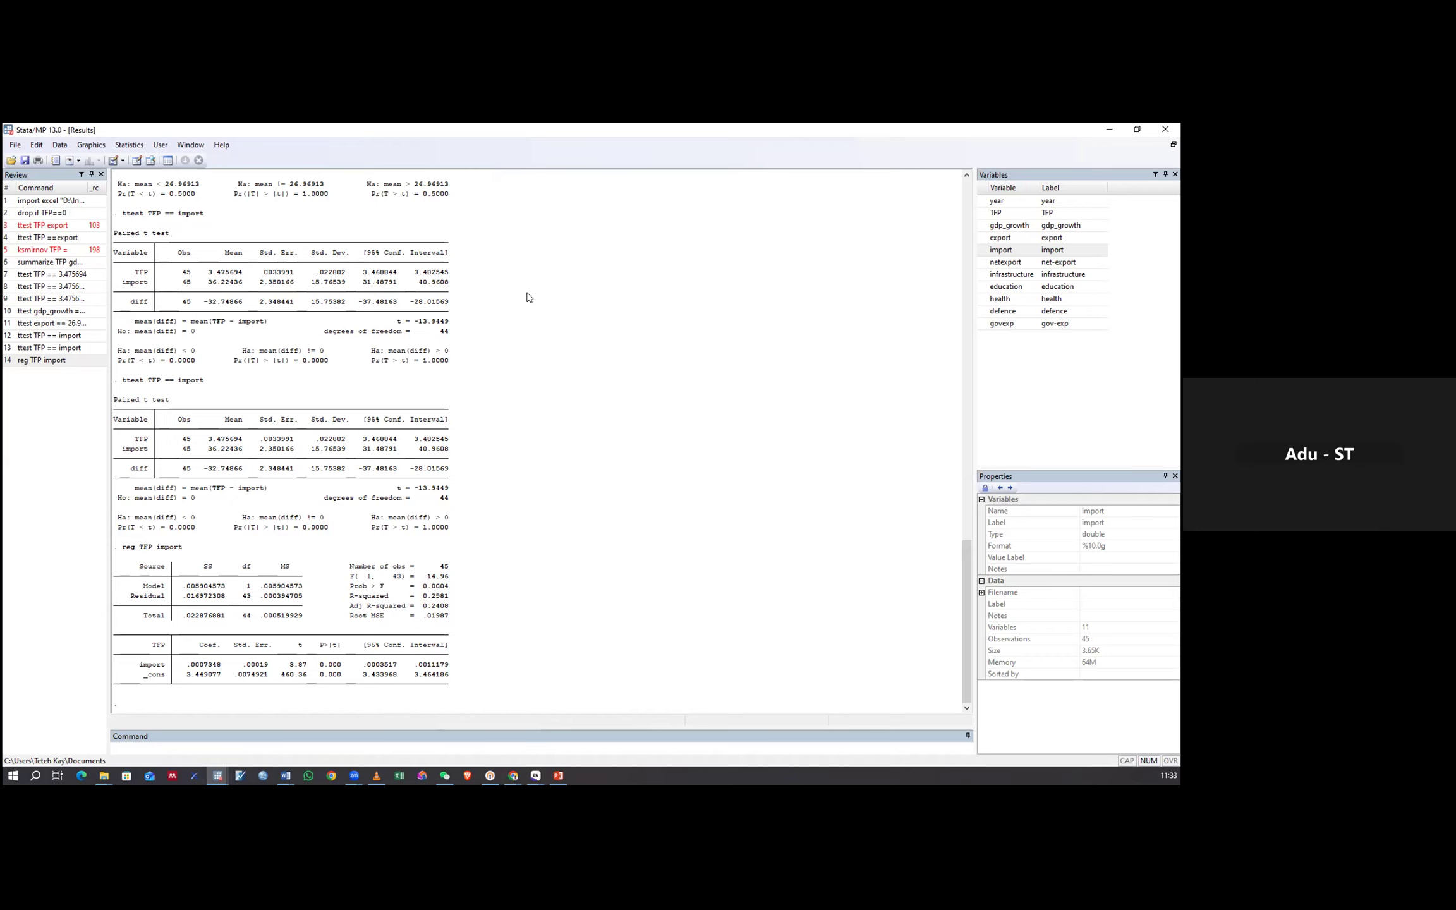
# Examine the coefficient of import in the TFP regression table.
pyautogui.scroll(4, 326, 387)
pyautogui.scroll(-4, 326, 387)
pyautogui.moveTo(131, 663); pyautogui.dragTo(223, 674)
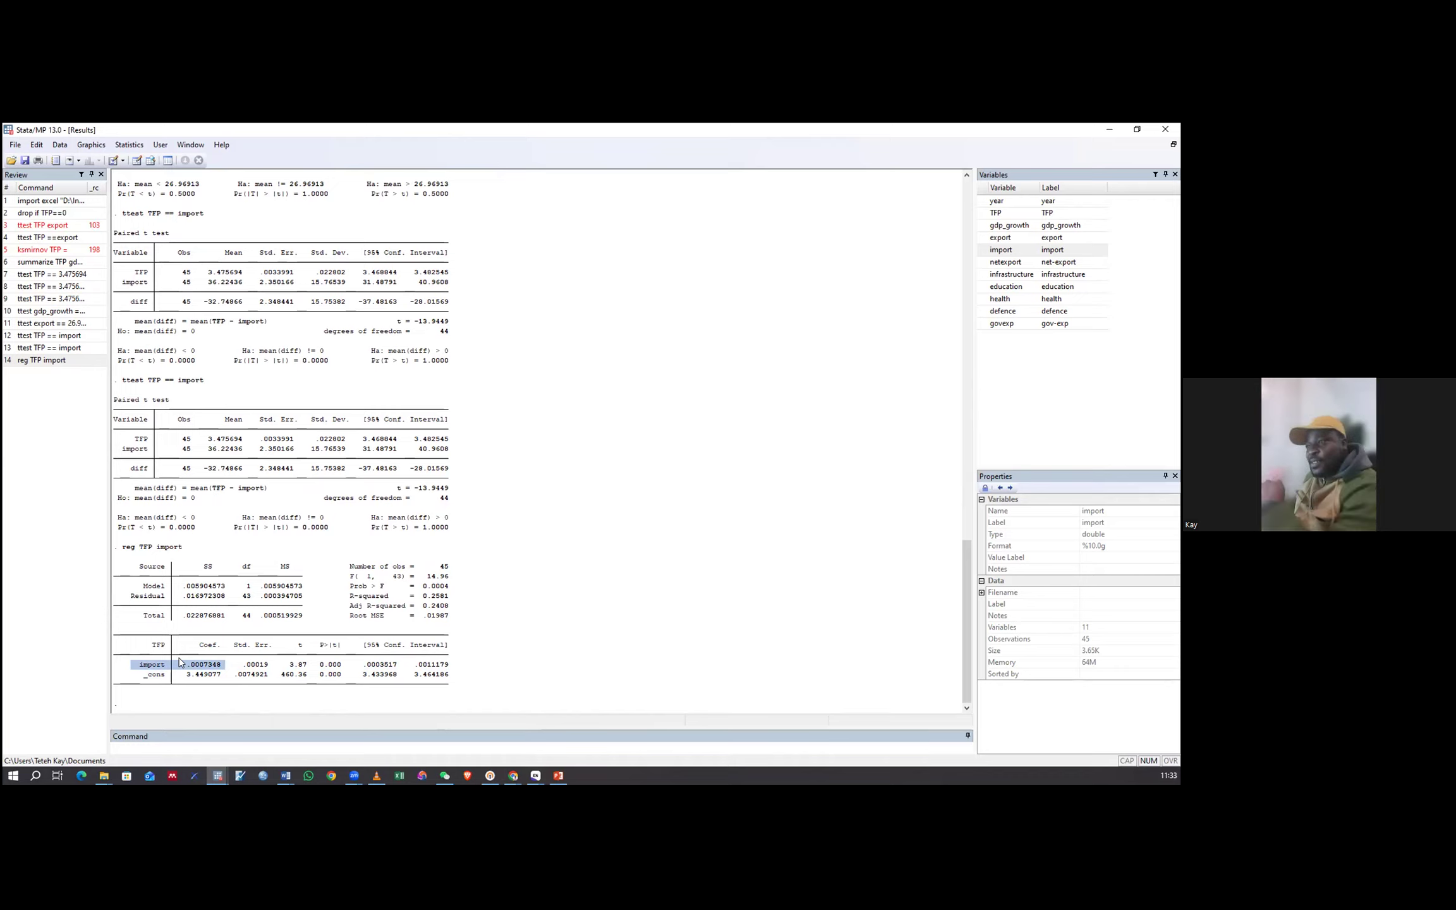
pyautogui.click(183, 671)
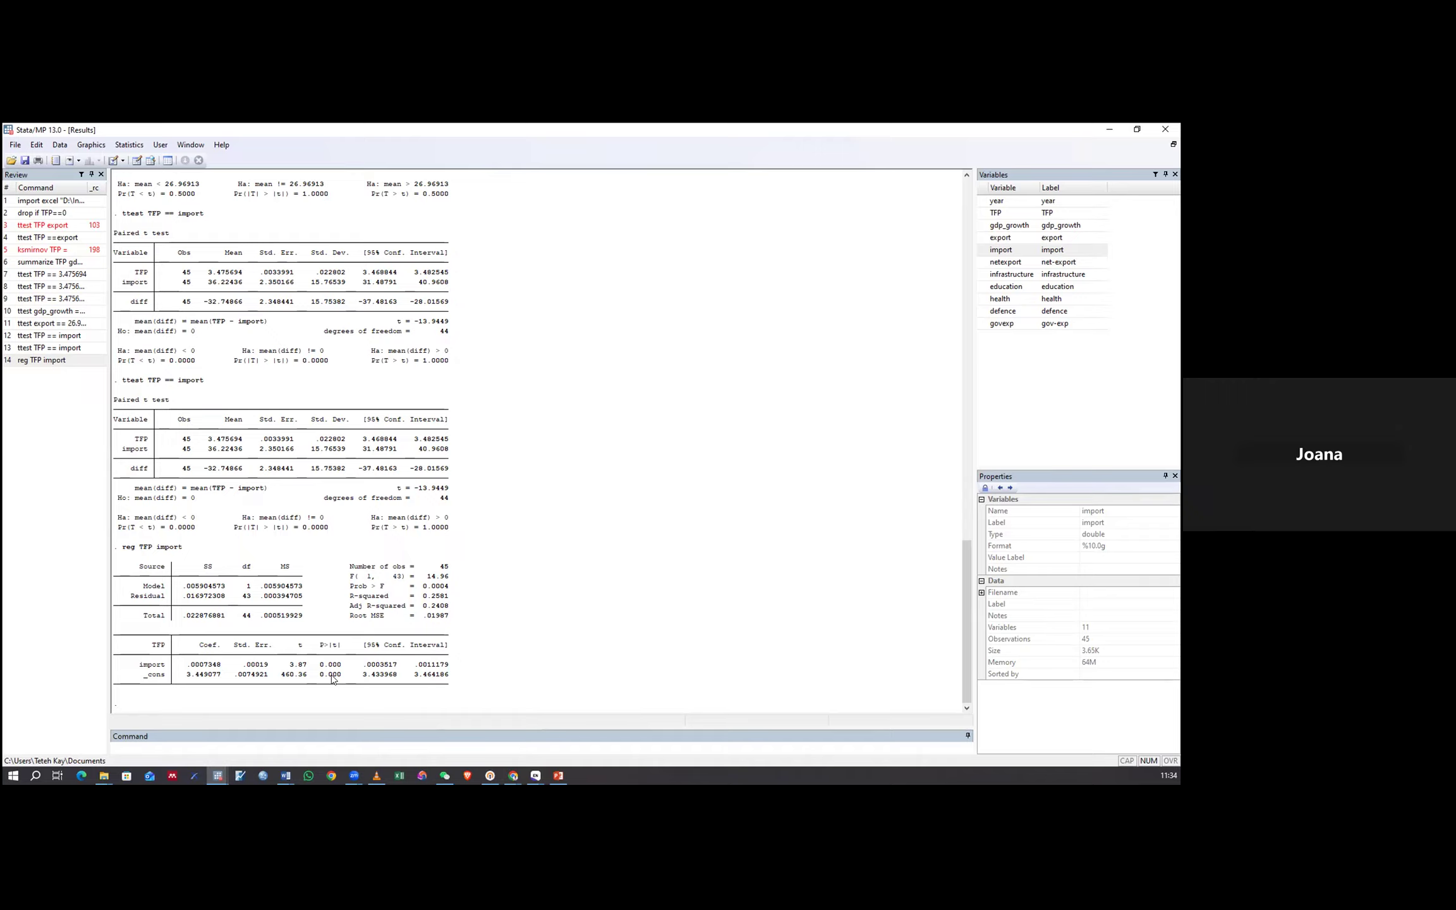
# Review the earlier results from the data import through the one-sample and paired t-tests to the regression output.
pyautogui.scroll(5, 333, 679)
pyautogui.scroll(10, 240, 567)
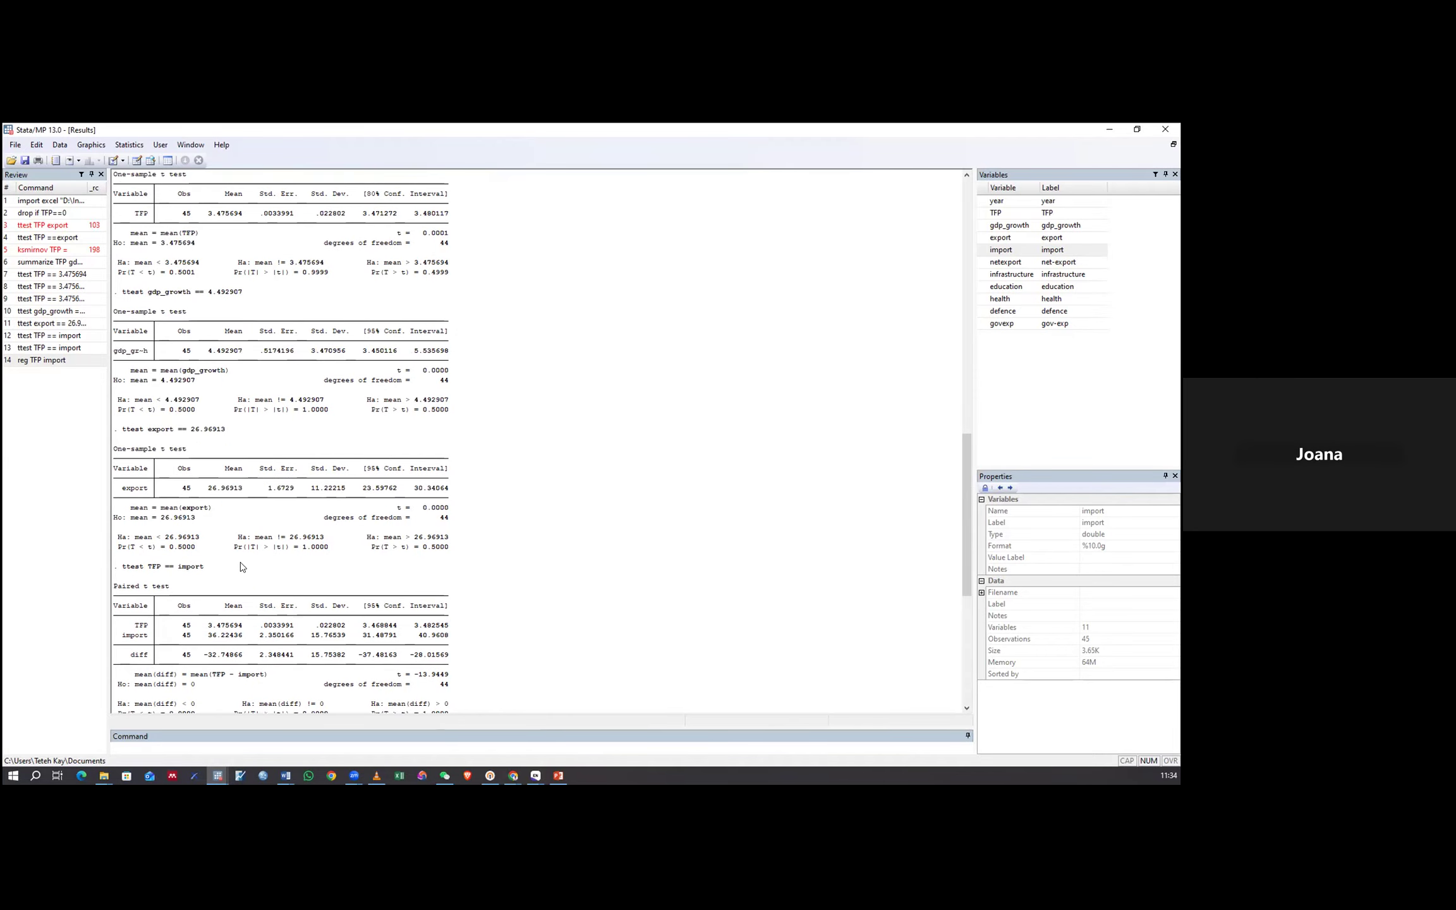
pyautogui.scroll(13, 241, 567)
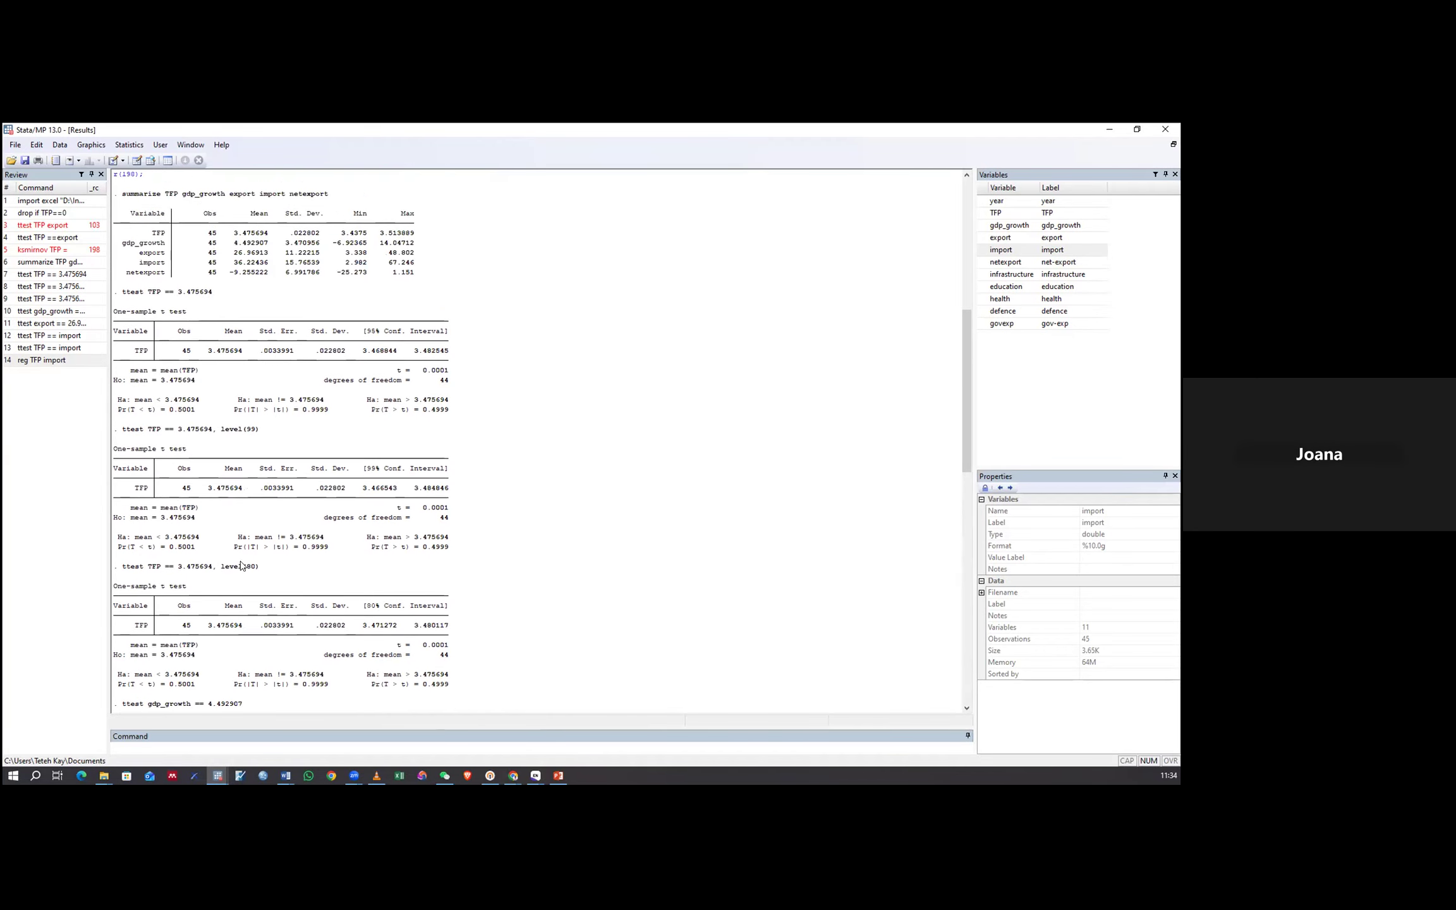
pyautogui.scroll(12, 240, 566)
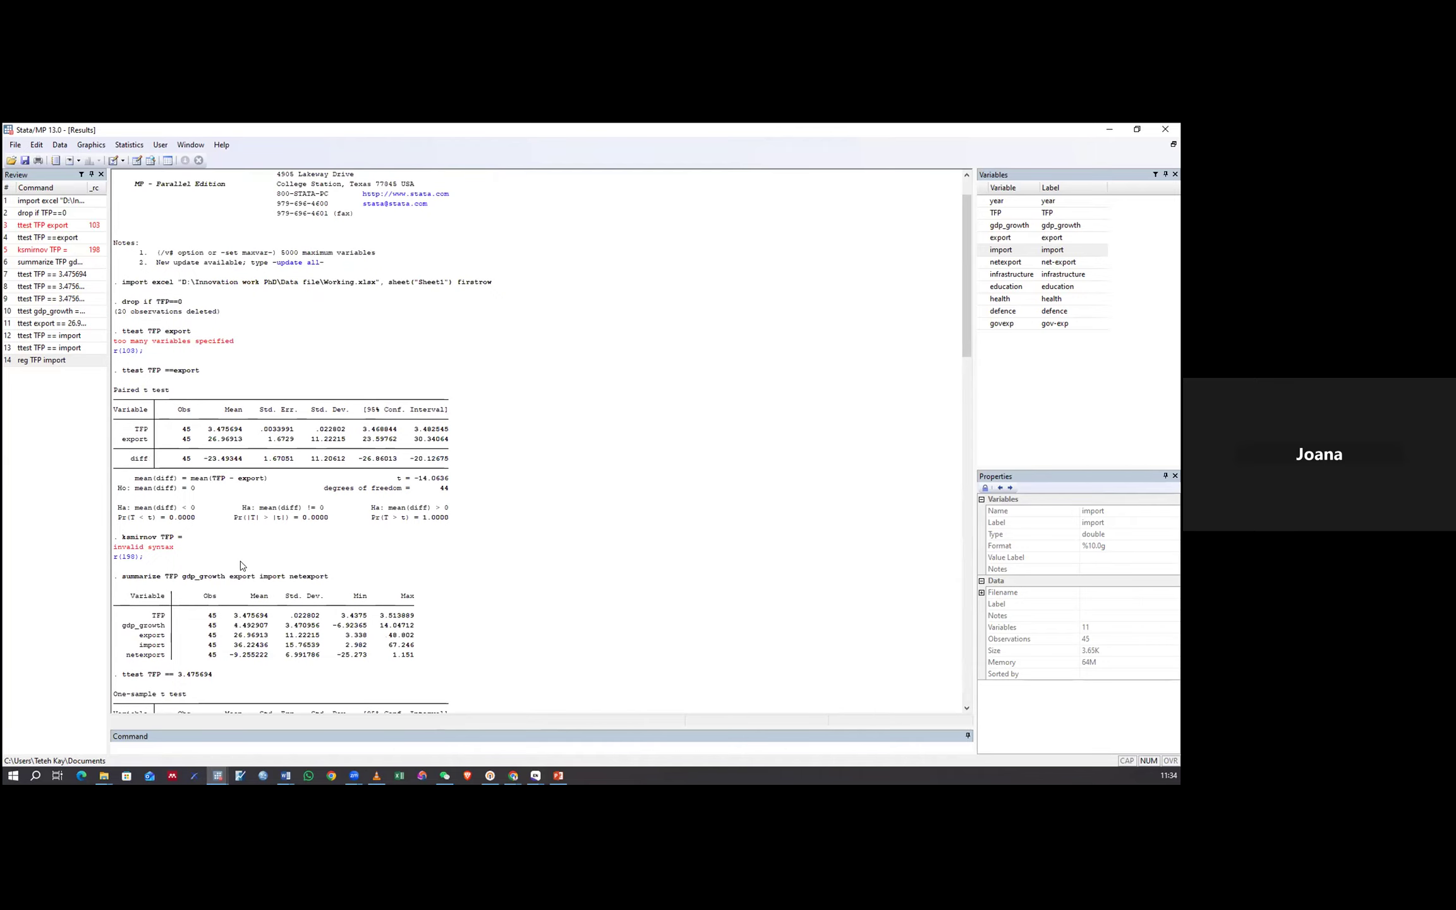
pyautogui.scroll(-7, 241, 567)
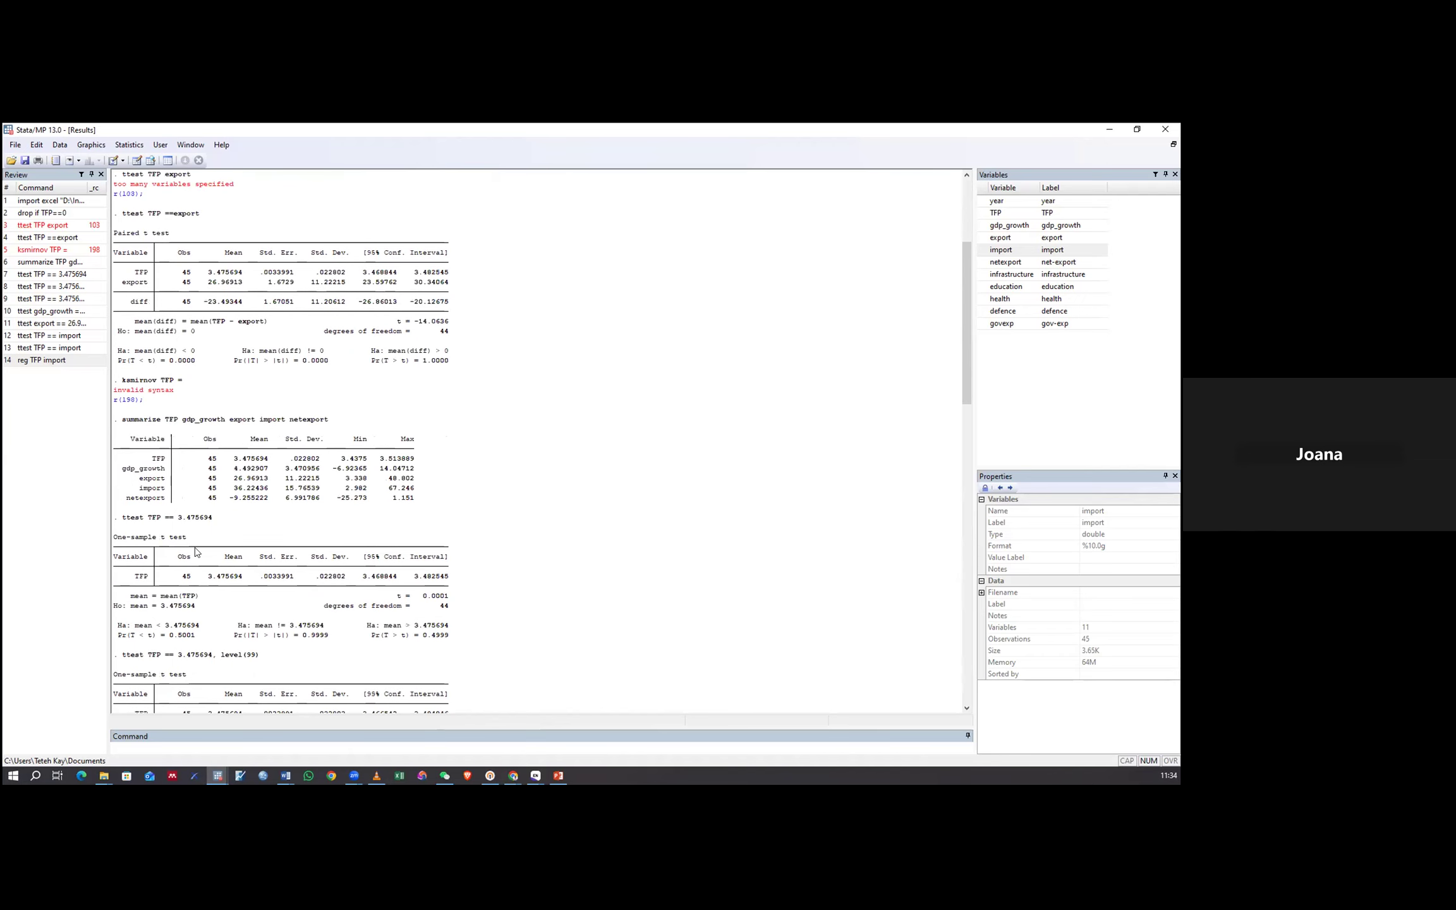
pyautogui.scroll(-12, 235, 599)
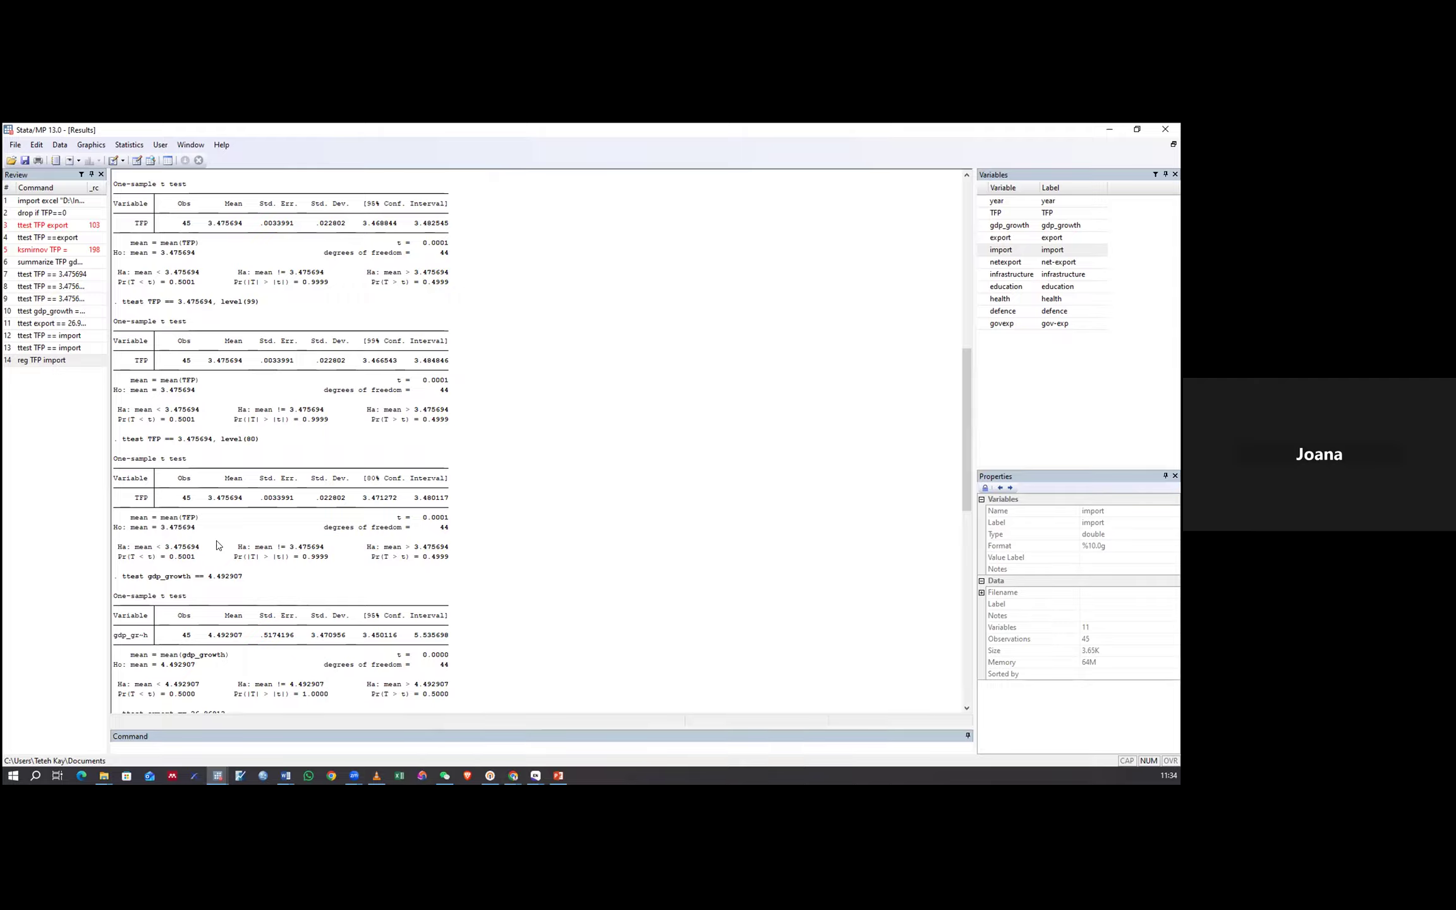
pyautogui.scroll(-2, 221, 556)
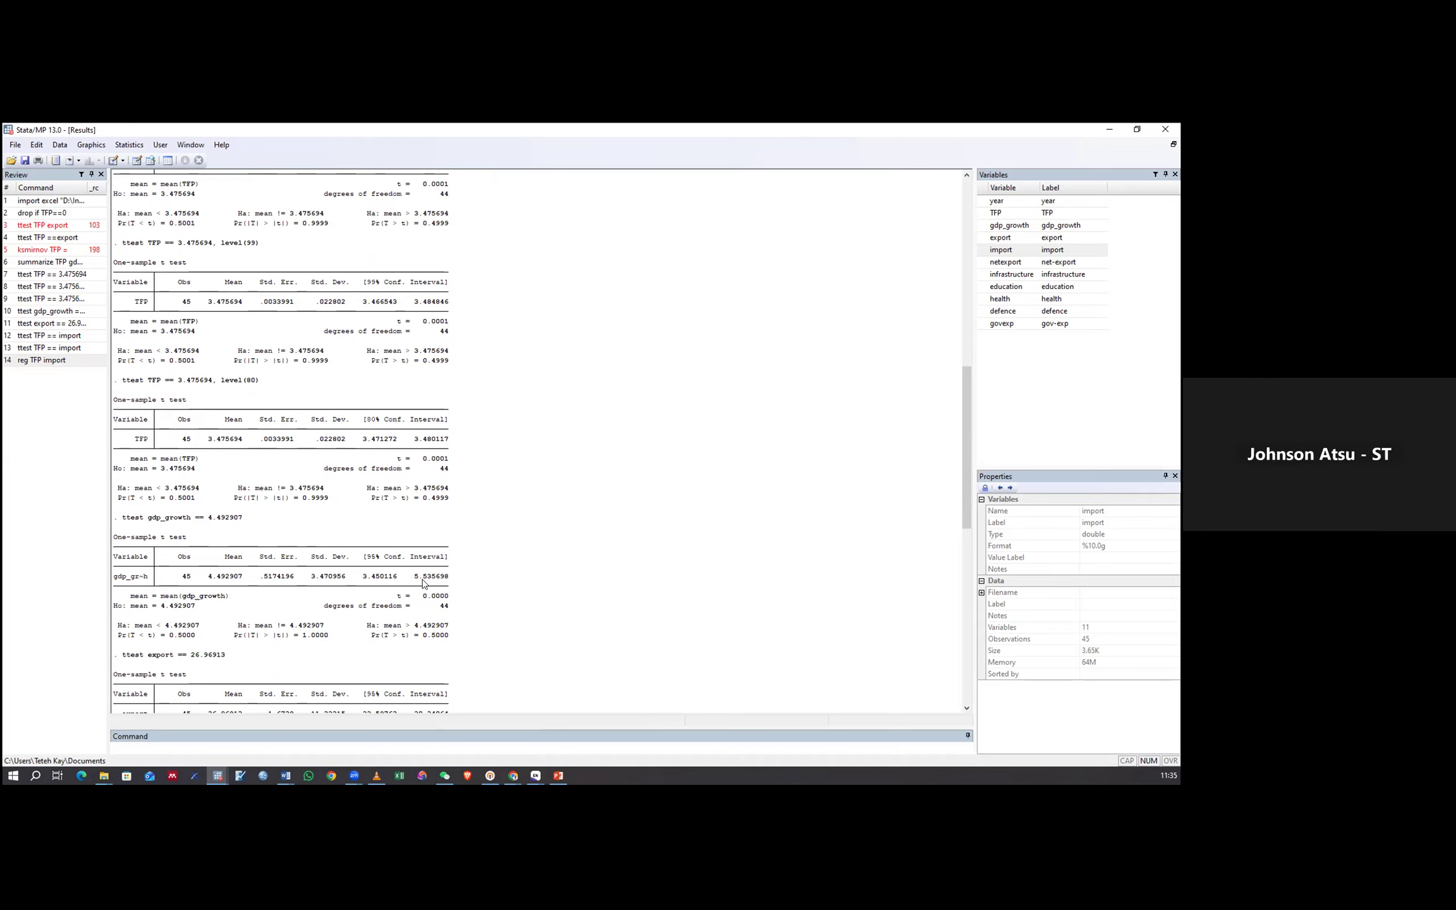
pyautogui.scroll(-2, 337, 603)
pyautogui.scroll(-14, 338, 602)
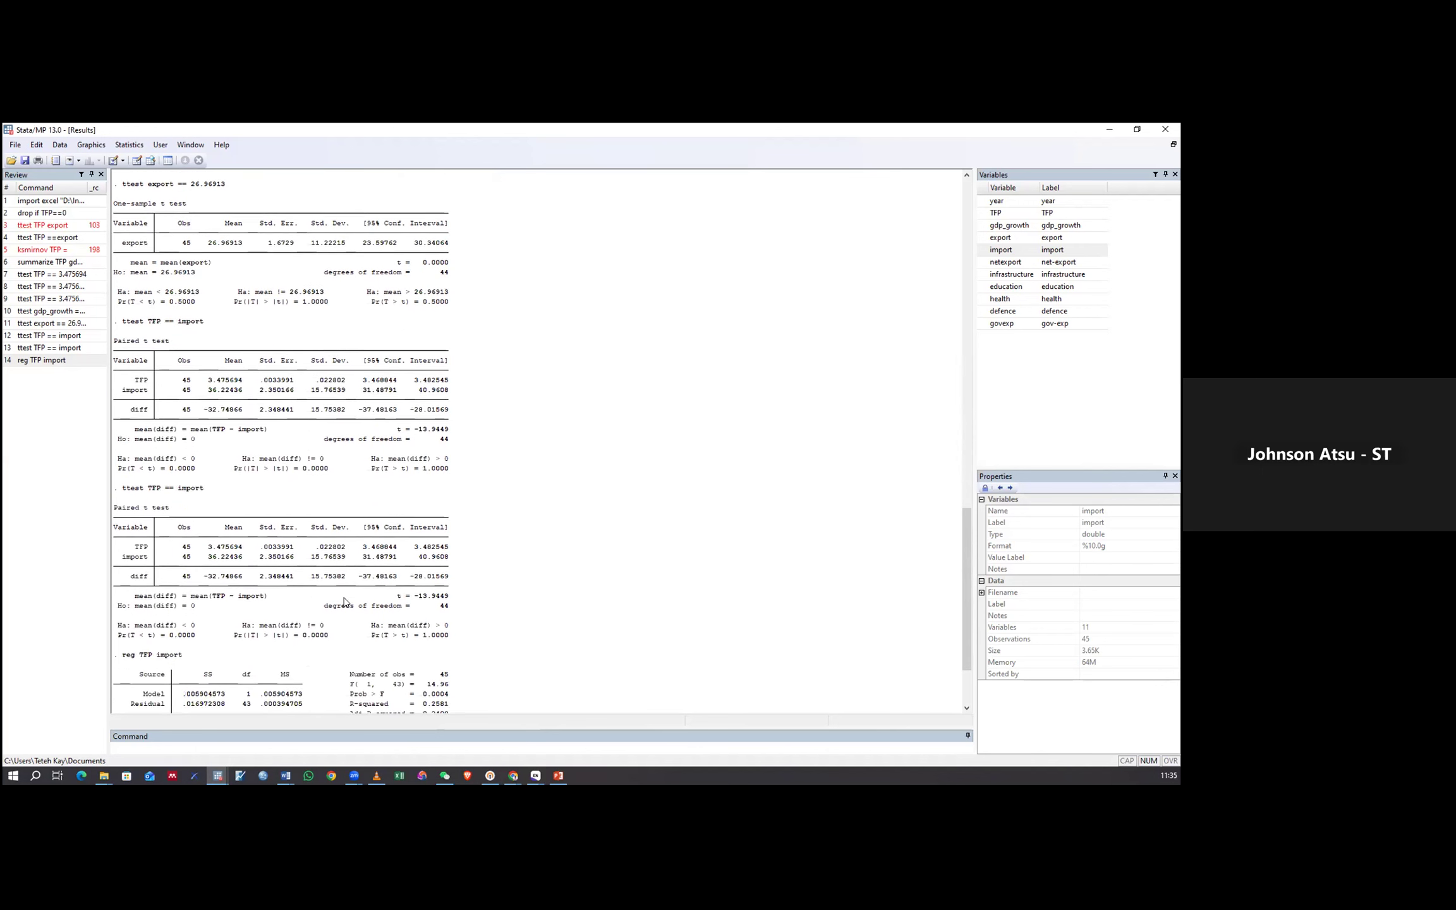
pyautogui.scroll(-4, 344, 600)
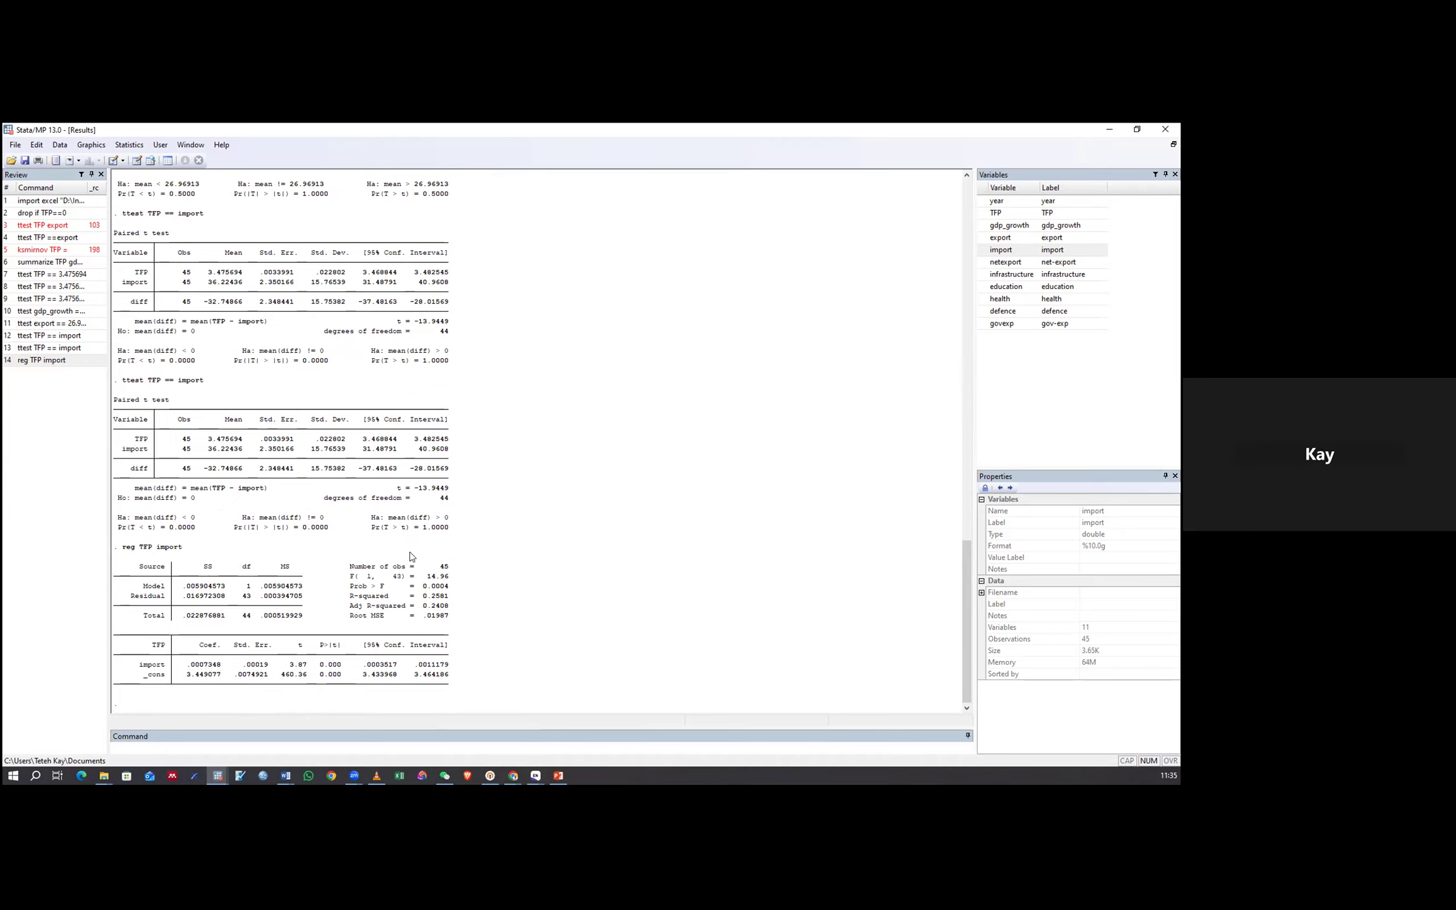
# Review the classical hypothesis tests on offer, from the mean-comparison test to sample size and power determination.
pyautogui.click(131, 145)
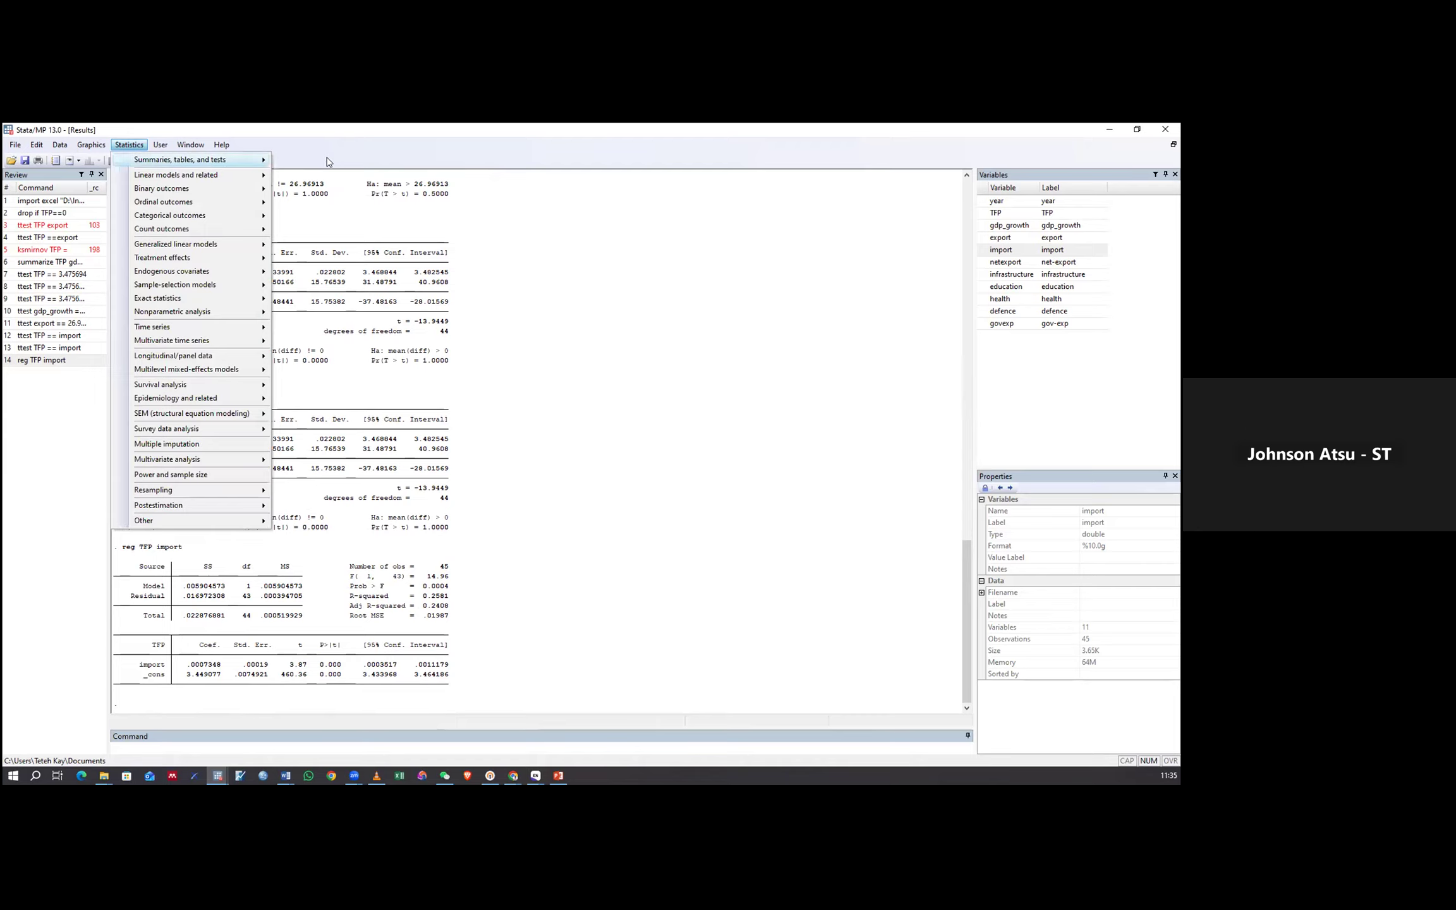
pyautogui.moveTo(190, 160)
pyautogui.moveTo(361, 197)
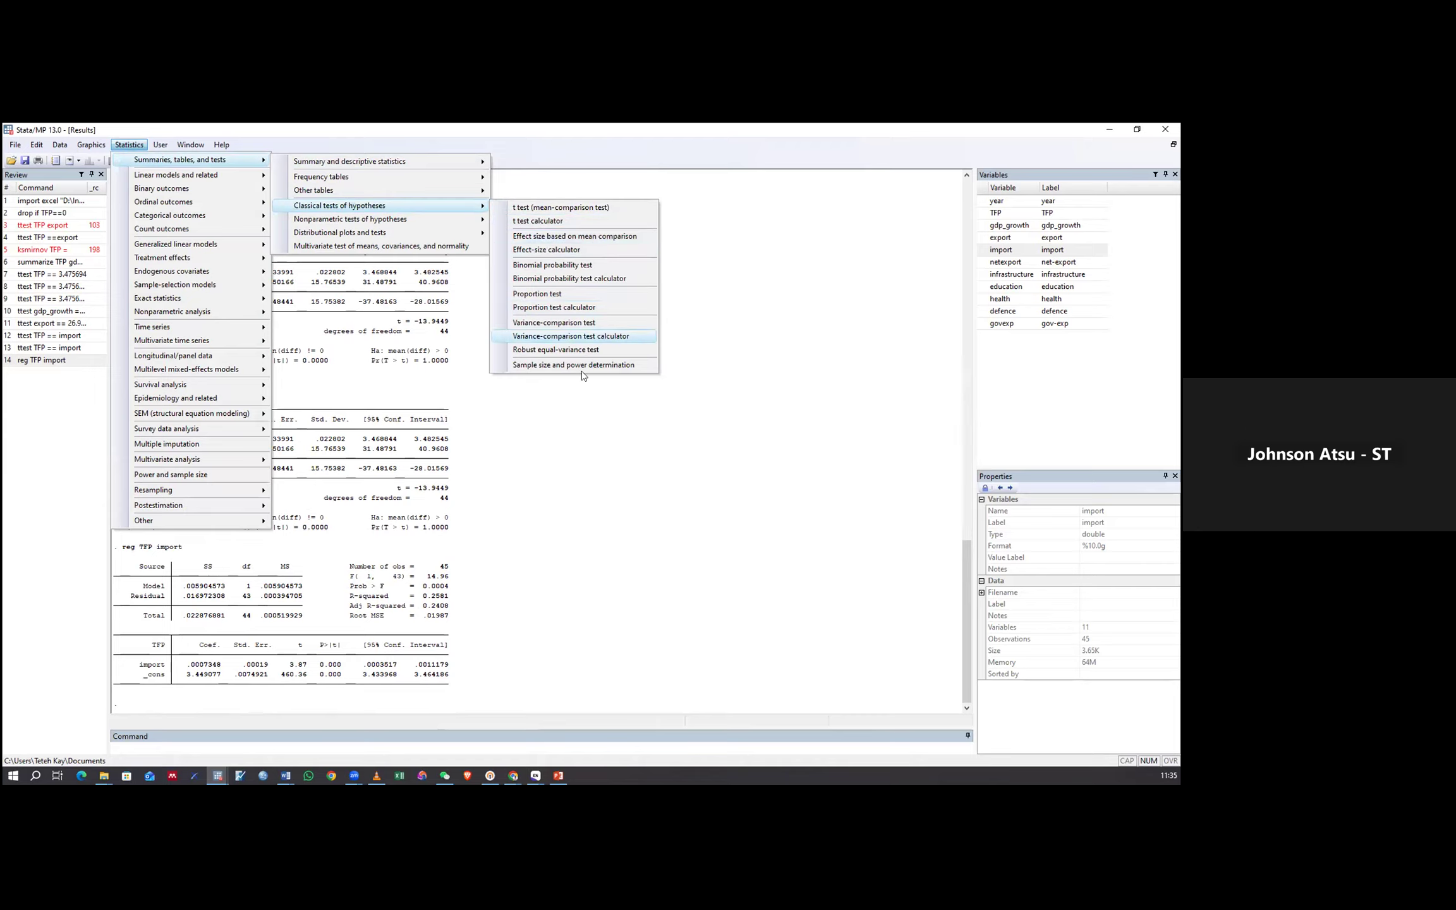
pyautogui.click(599, 435)
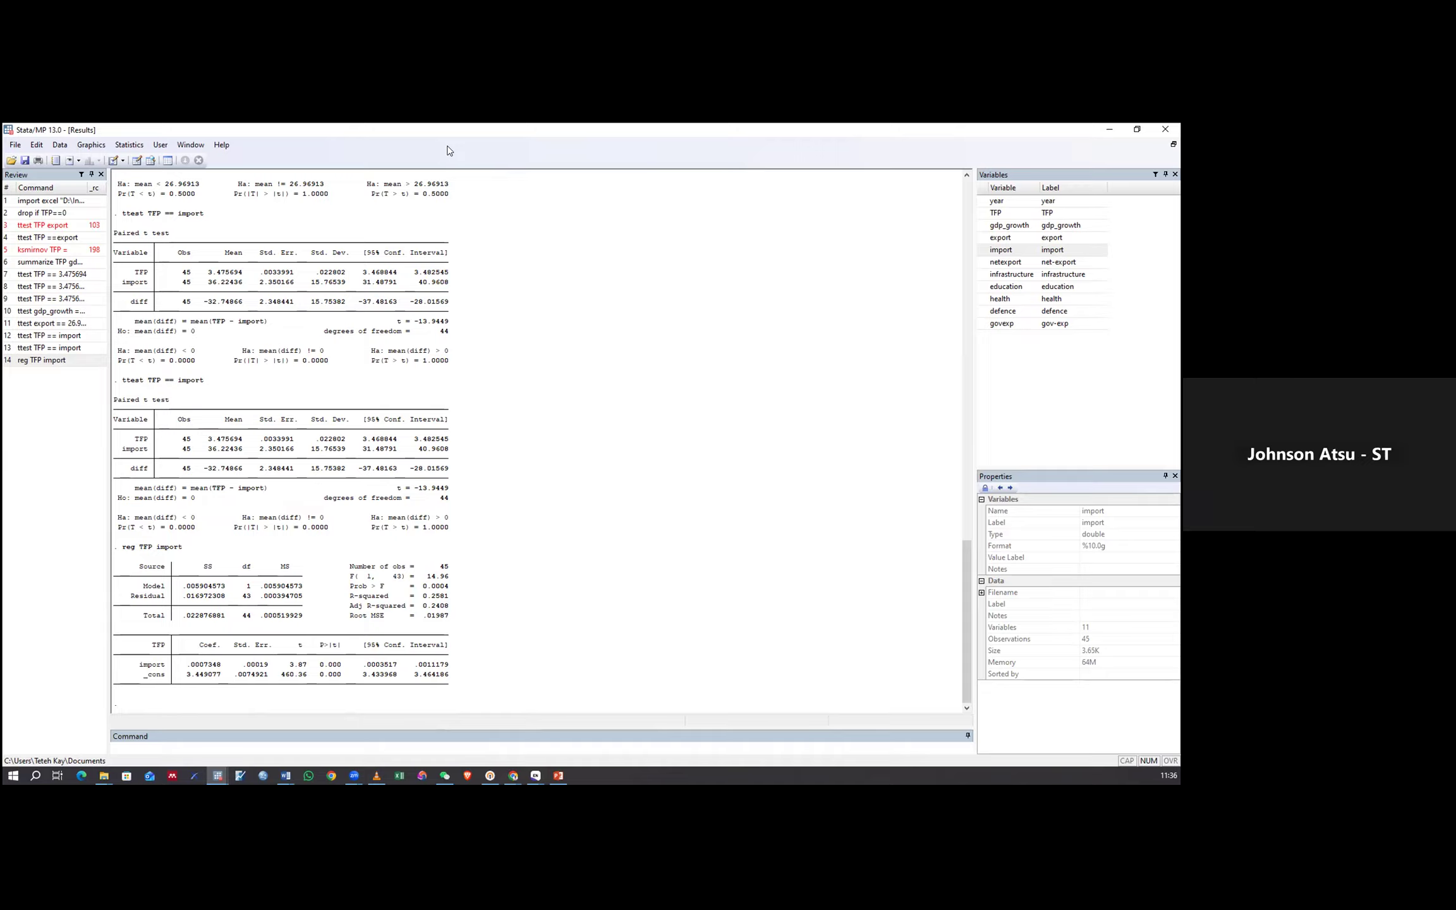
pyautogui.click(489, 333)
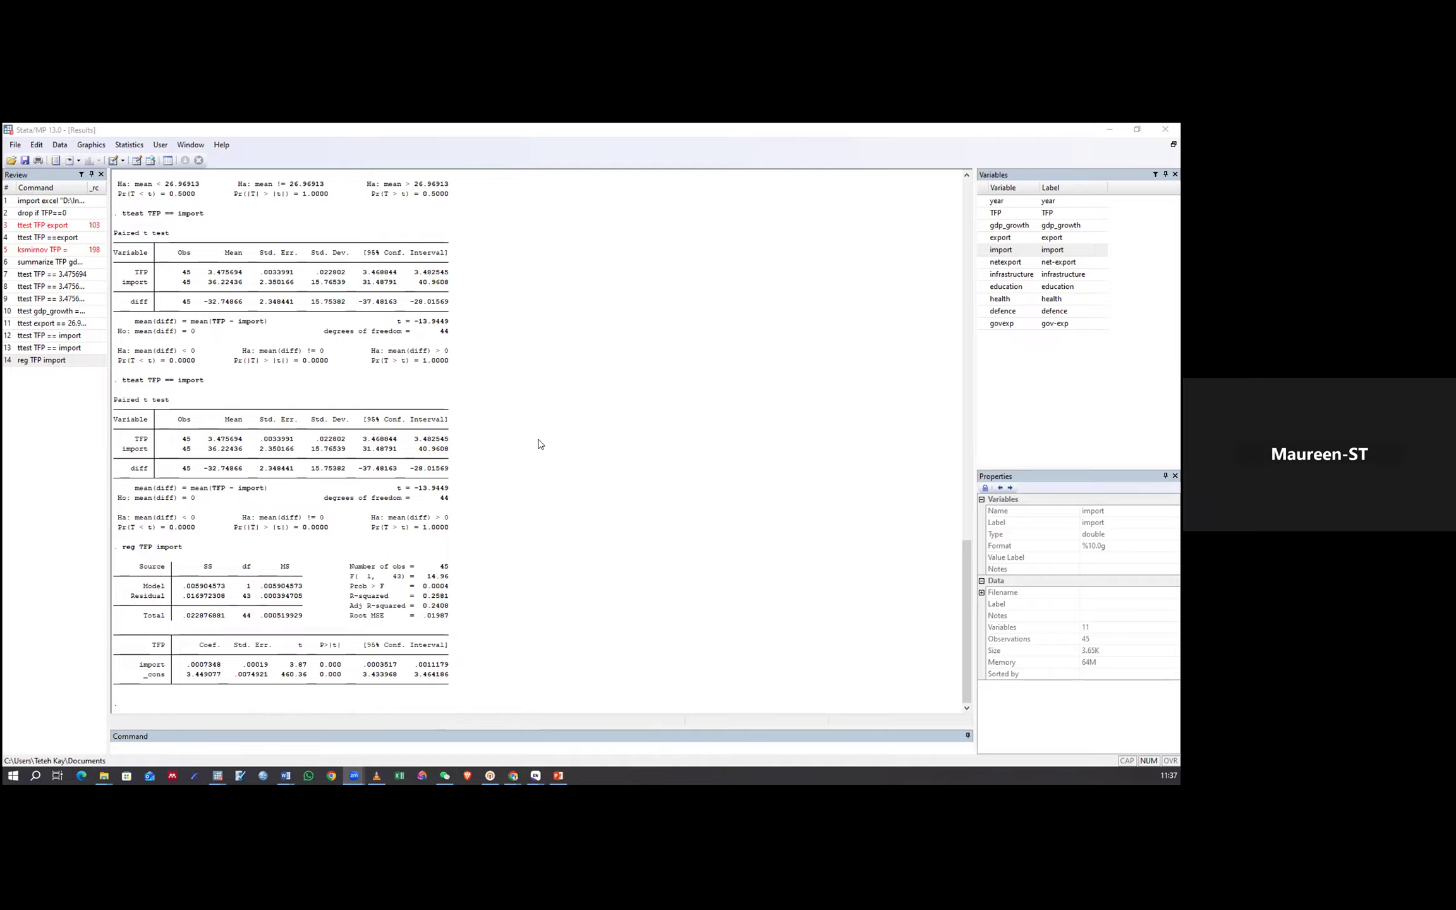
# Review the summary statistics table and the one-sample TFP t-tests at the different confidence levels.
pyautogui.scroll(5, 420, 504)
pyautogui.scroll(8, 421, 508)
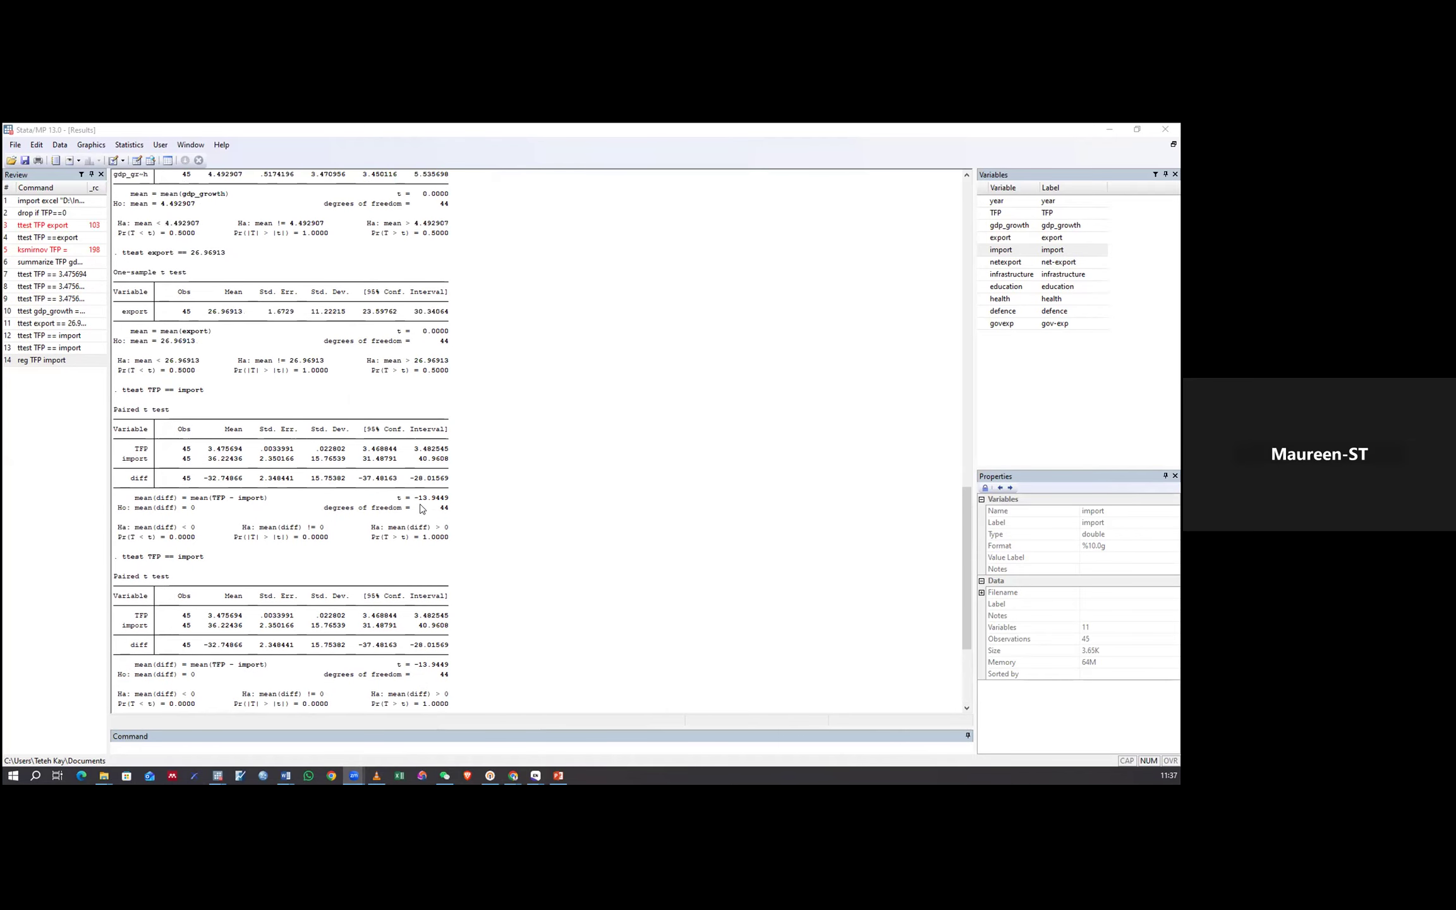
pyautogui.scroll(12, 420, 507)
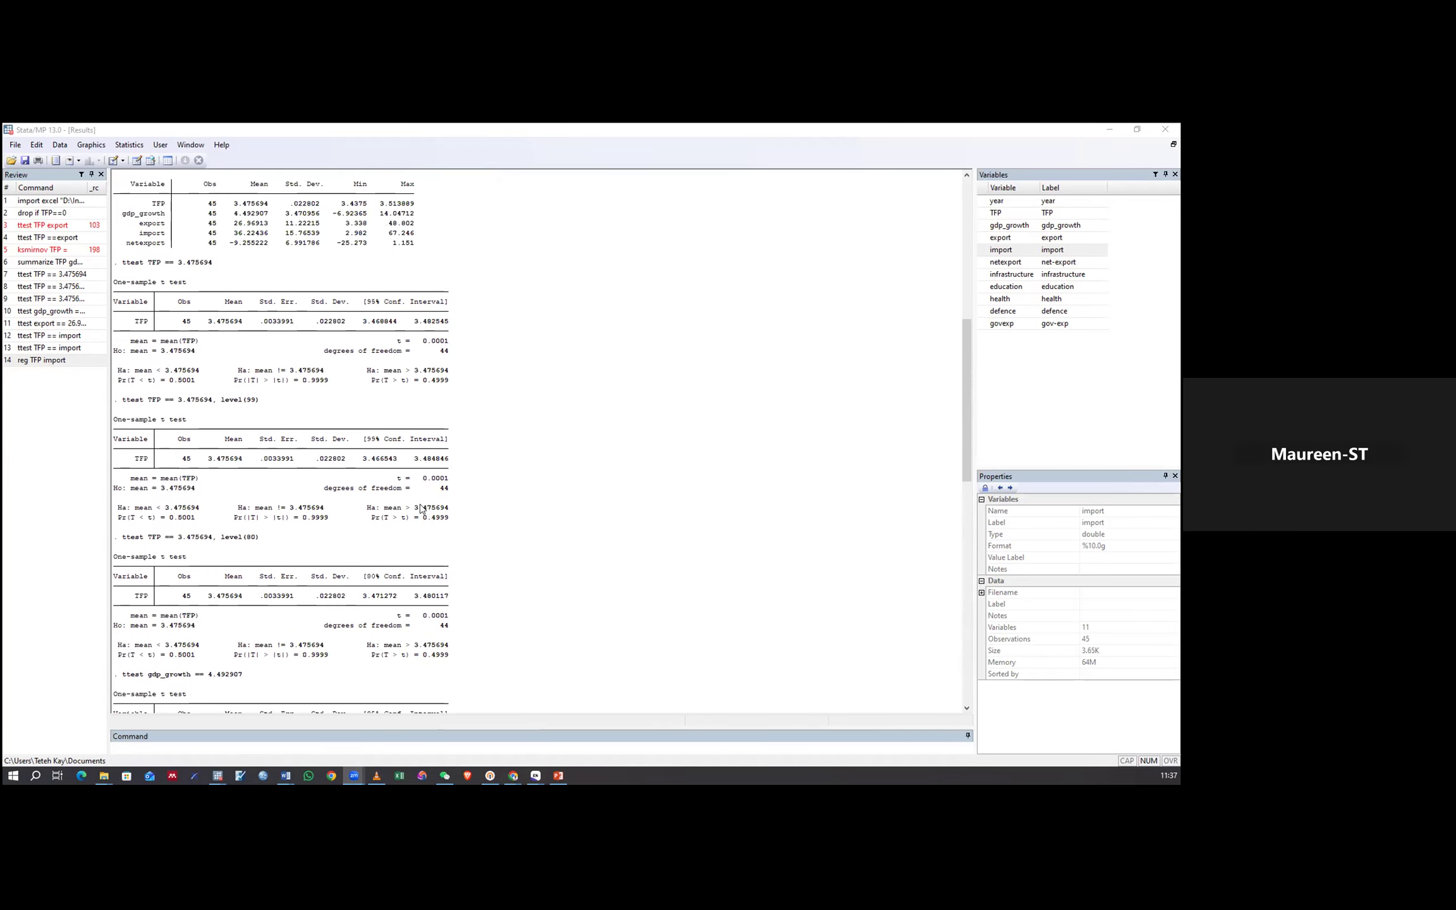
pyautogui.scroll(3, 420, 507)
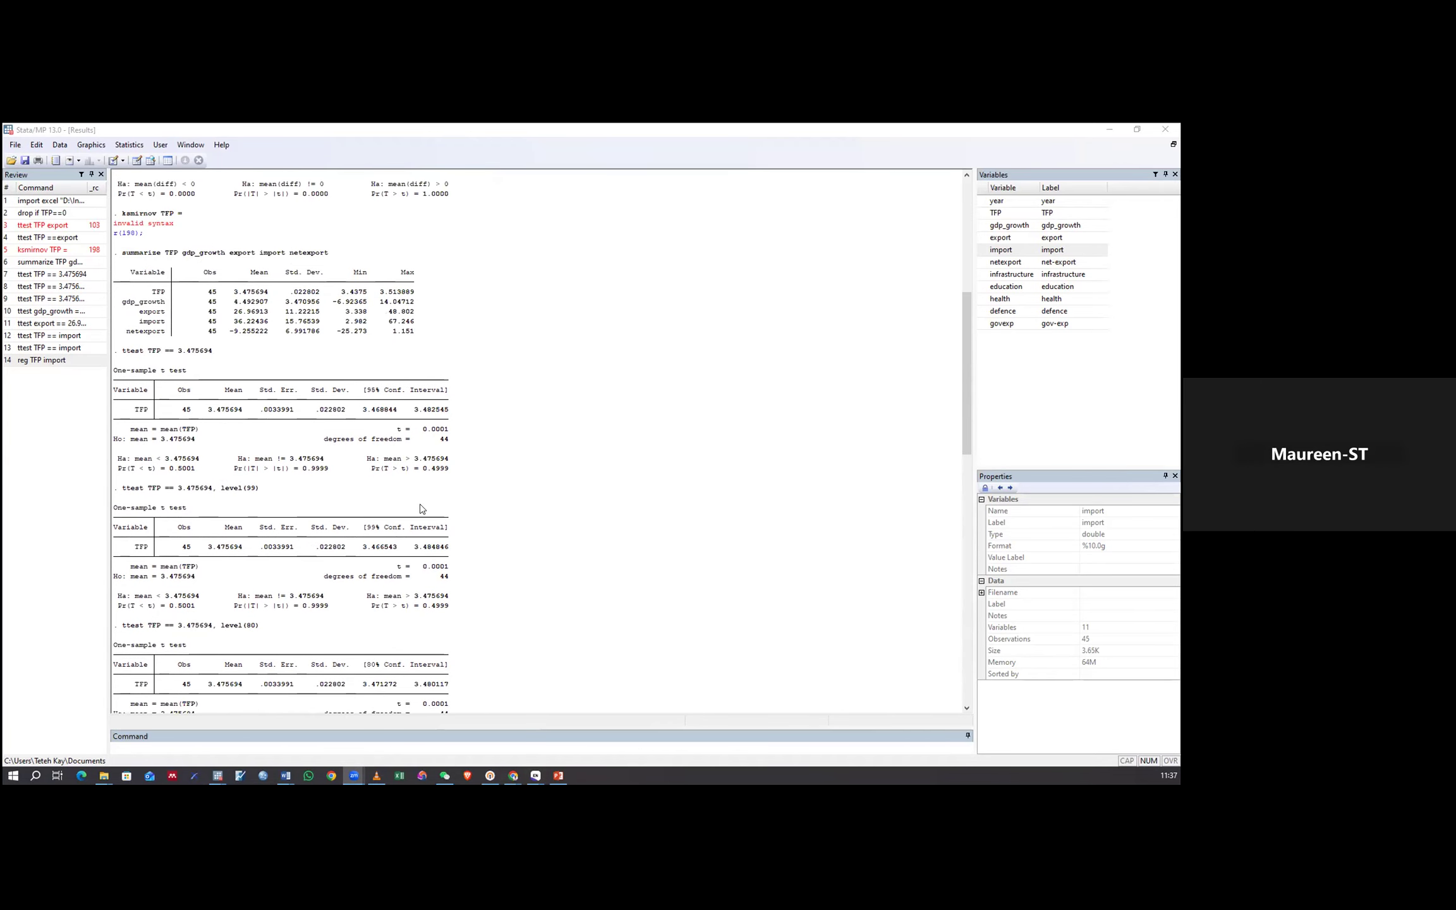